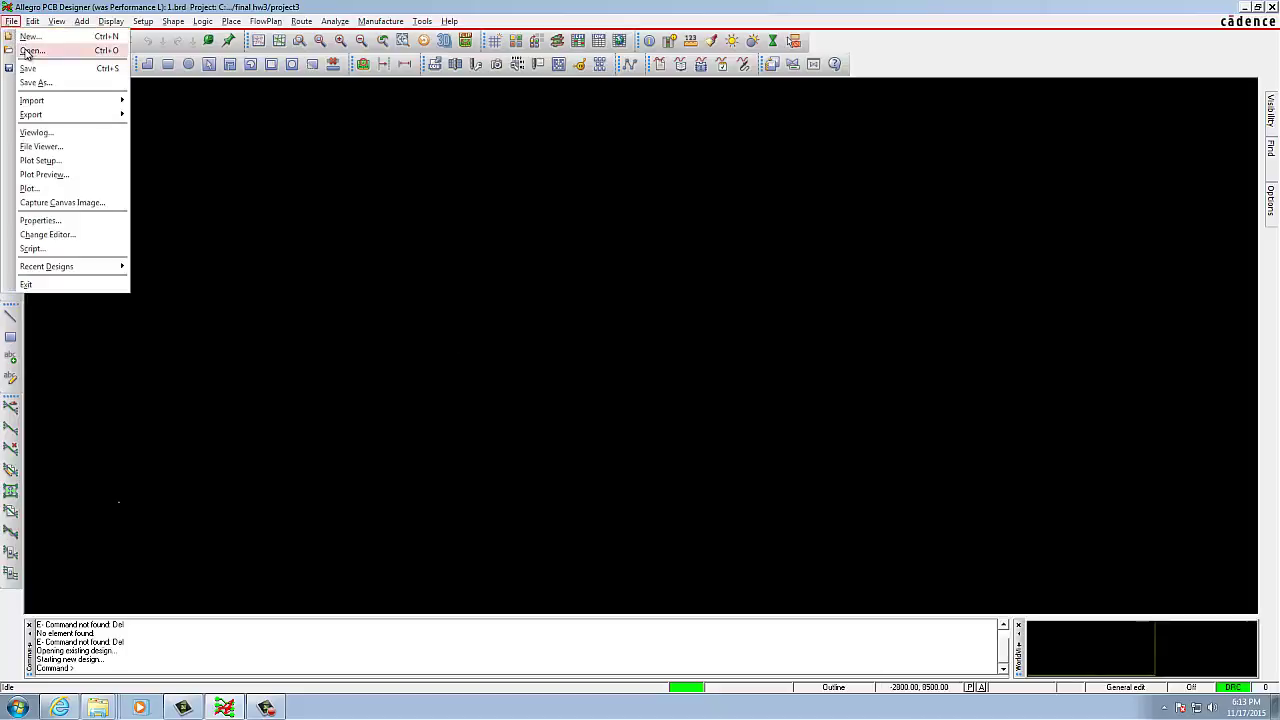
Open the board file unplaced.brd from the project3 folder inside PCB_Designer on the desktop.
{"action": "left_click", "coordinate": [666, 383]}
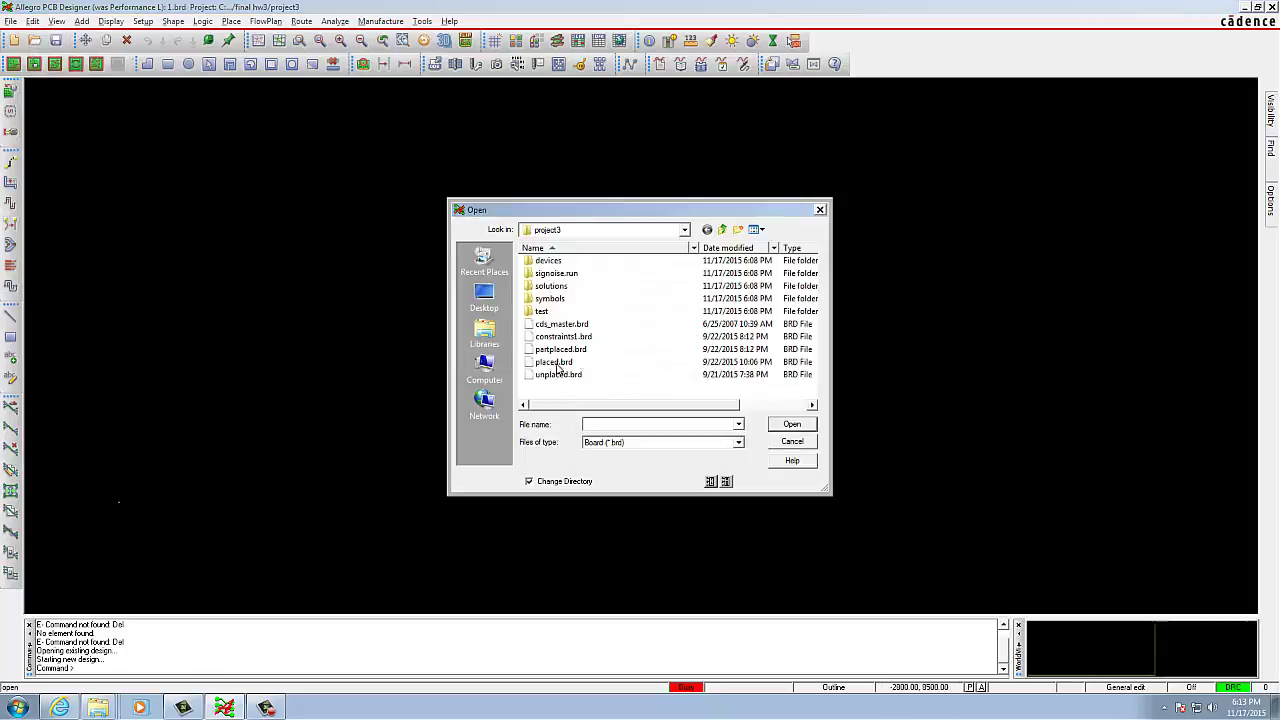
{"action": "left_click", "coordinate": [486, 370]}
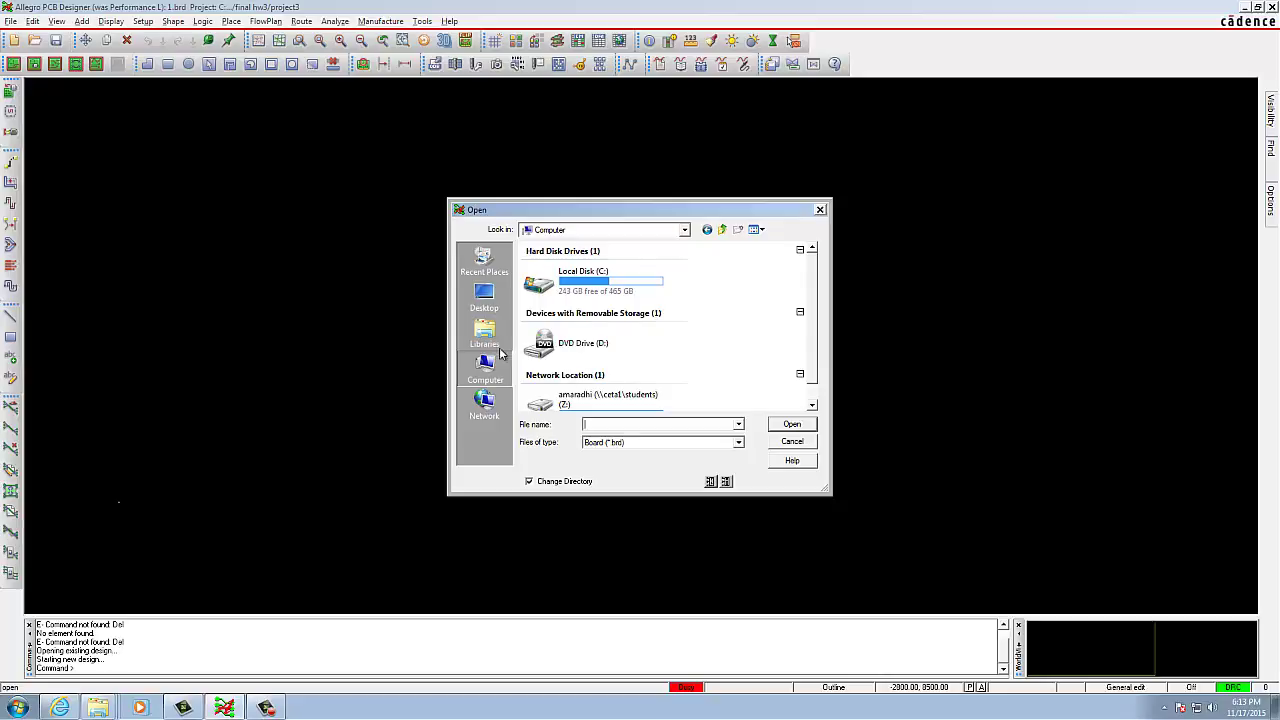
{"action": "left_click", "coordinate": [484, 298]}
{"action": "double_click", "coordinate": [584, 366]}
{"action": "double_click", "coordinate": [568, 299]}
{"action": "left_click", "coordinate": [560, 261]}
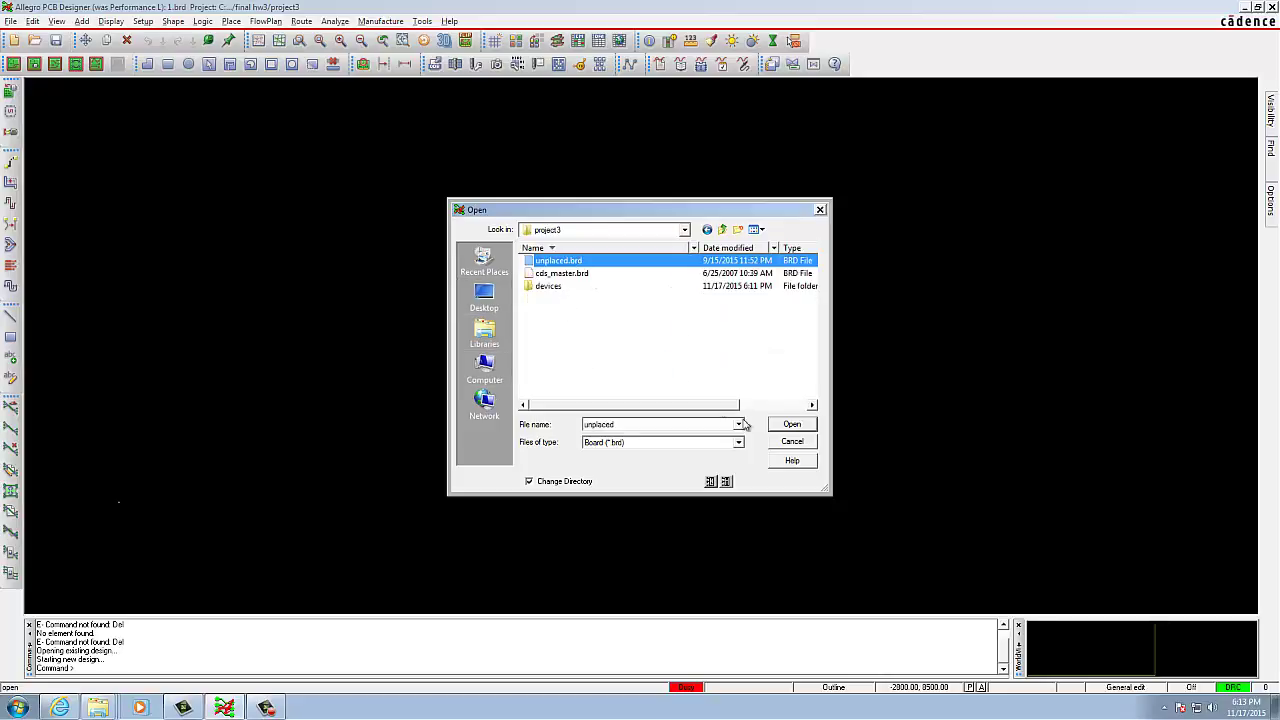
{"action": "left_click", "coordinate": [791, 424]}
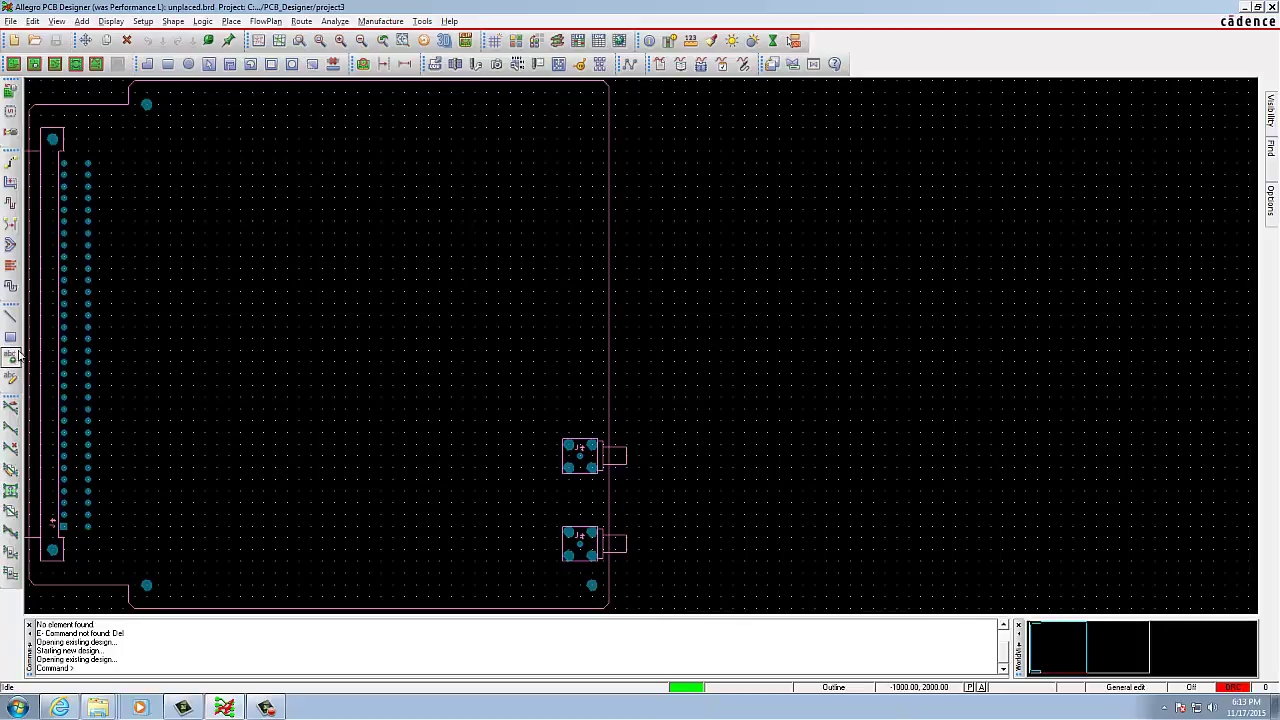
Open the physical constraints in Constraint Manager and show the All Layers worksheet of the Physical Constraint Set.
{"action": "left_click", "coordinate": [143, 21]}
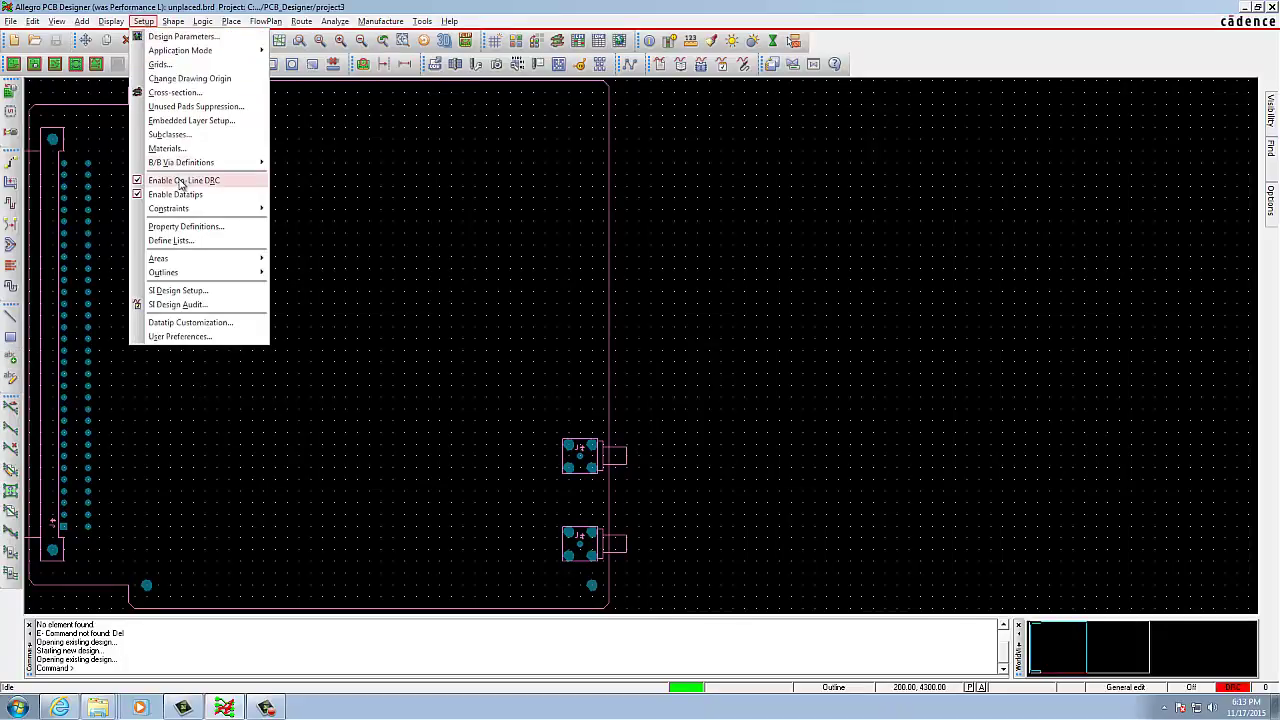
{"action": "mouse_move", "coordinate": [252, 210]}
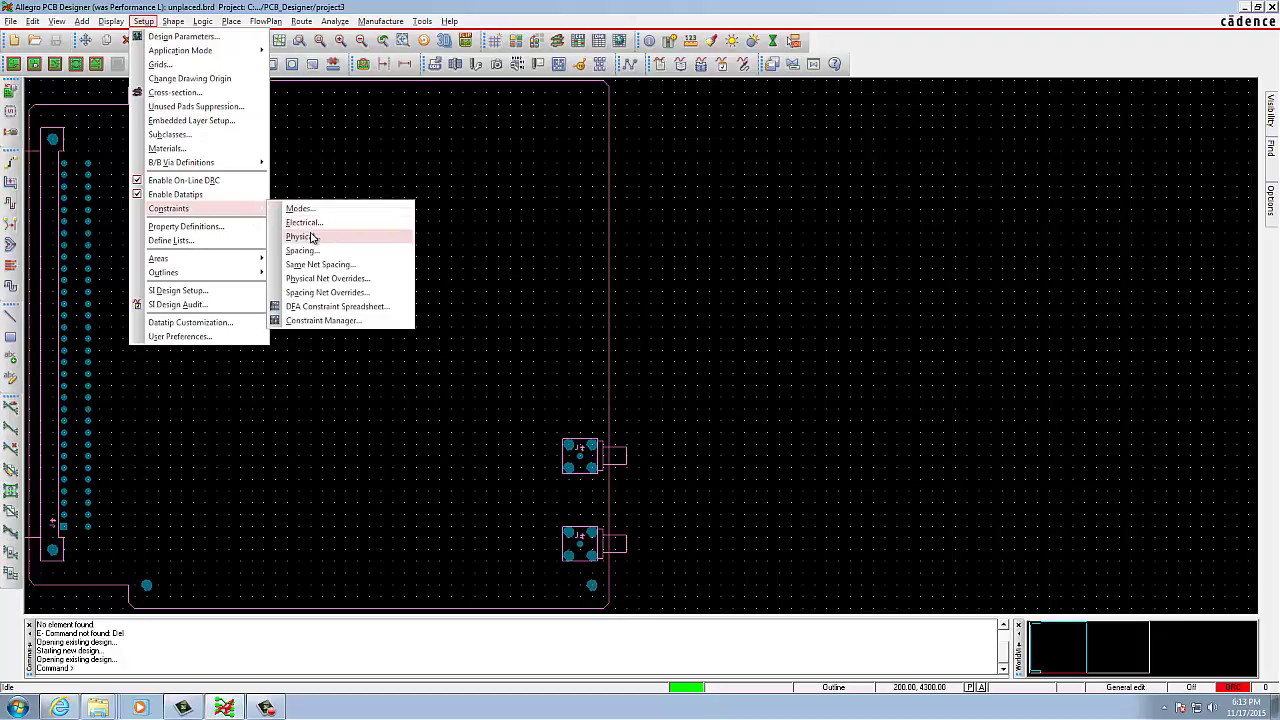
{"action": "left_click", "coordinate": [313, 235]}
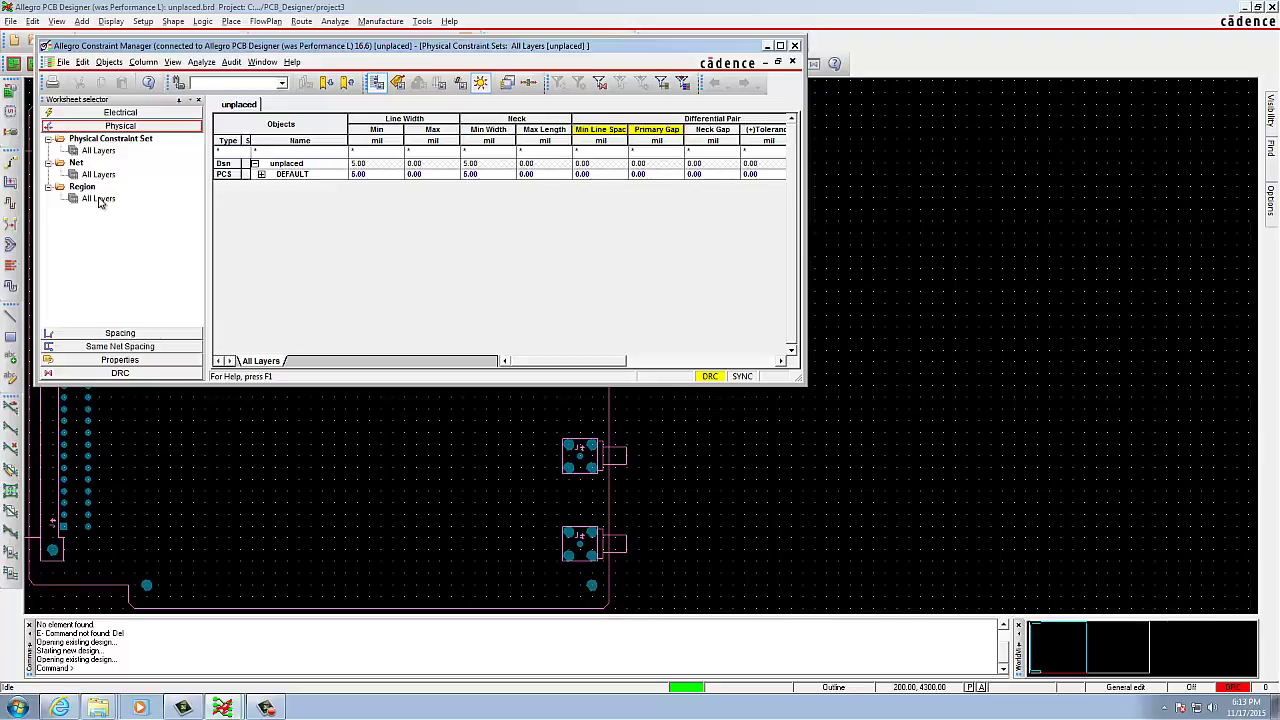
{"action": "left_click", "coordinate": [98, 151]}
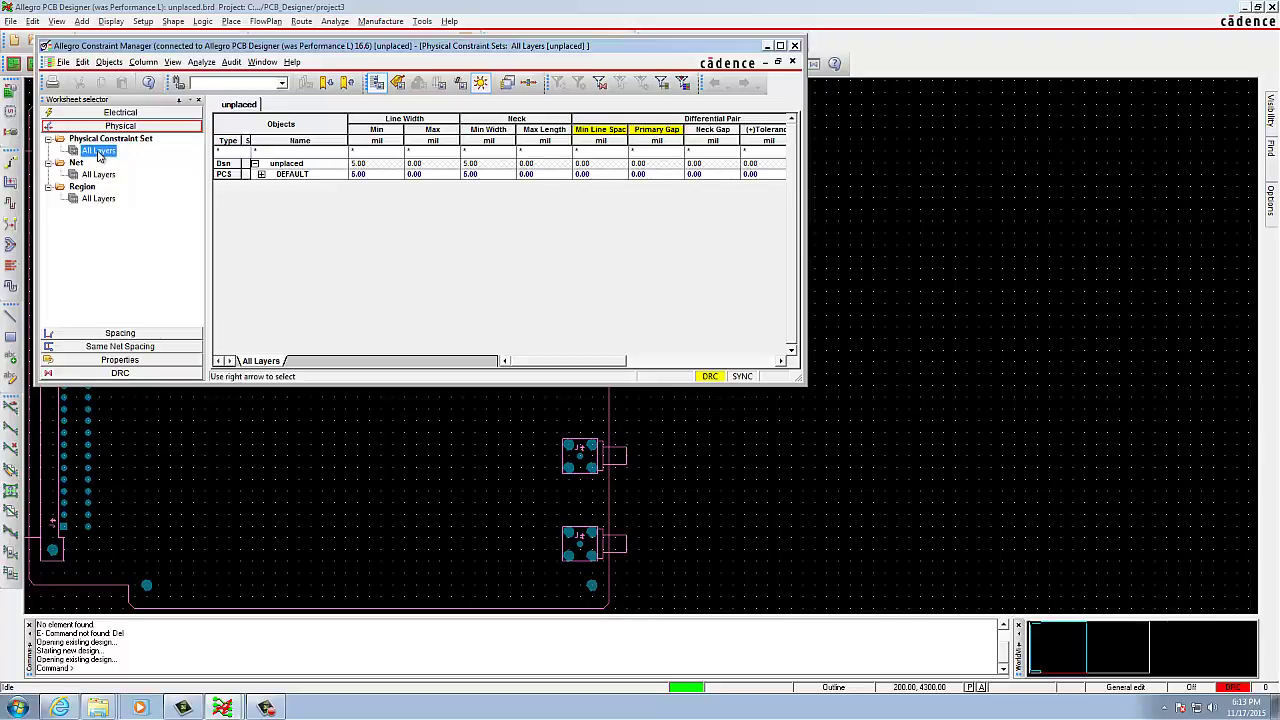
Set the minimum line width of the DEFAULT physical constraint set to 6 mil.
{"action": "left_click", "coordinate": [360, 175]}
{"action": "double_click", "coordinate": [360, 177]}
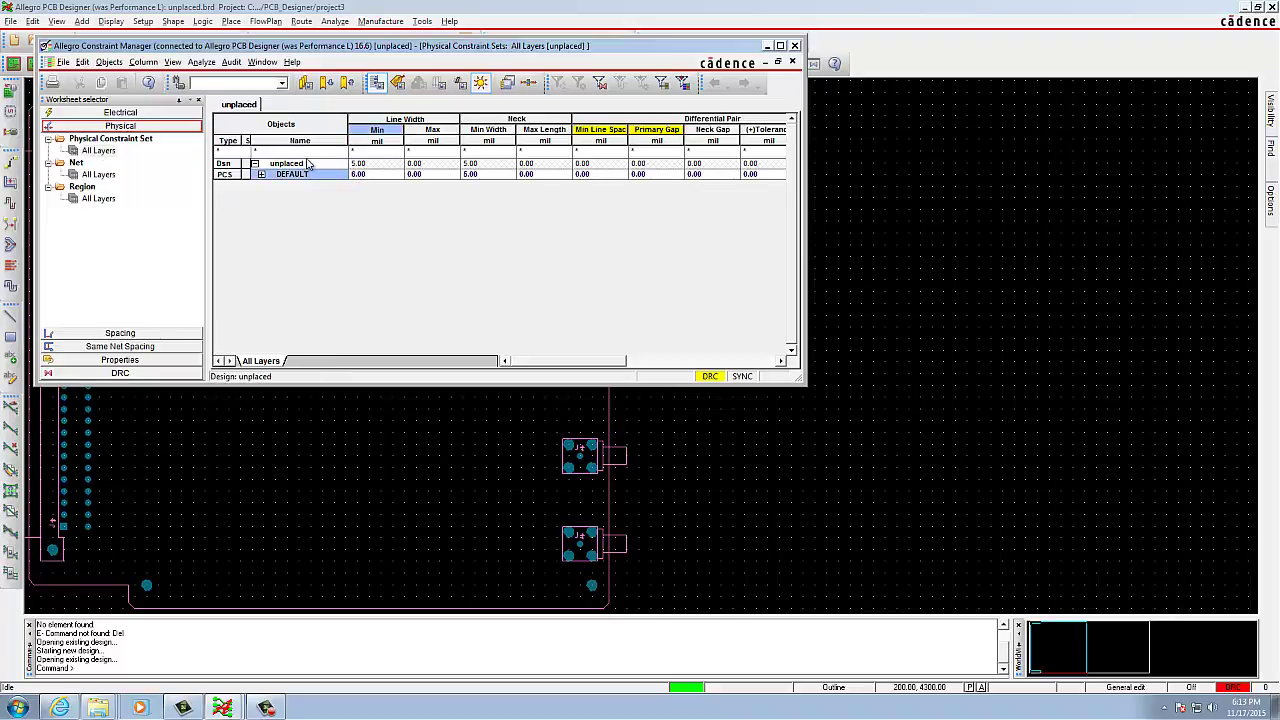
{"action": "key", "text": "Return"}
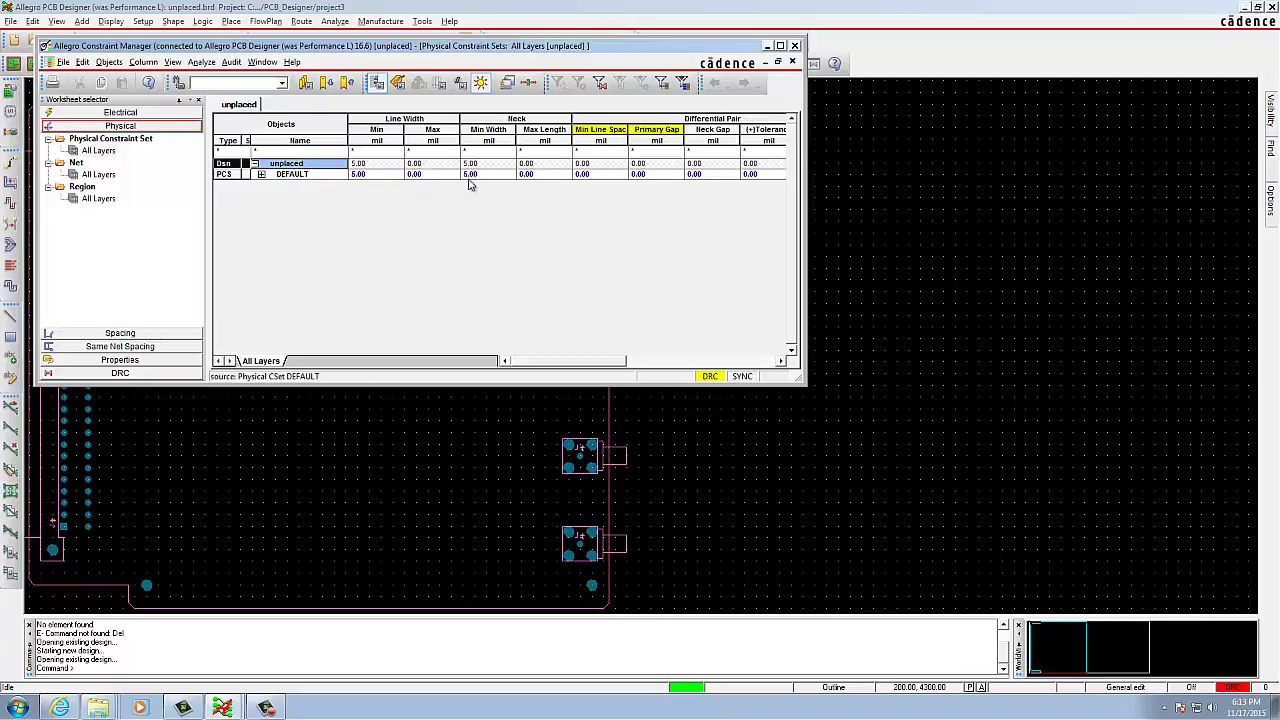
{"action": "double_click", "coordinate": [360, 176]}
{"action": "type", "text": "6"}
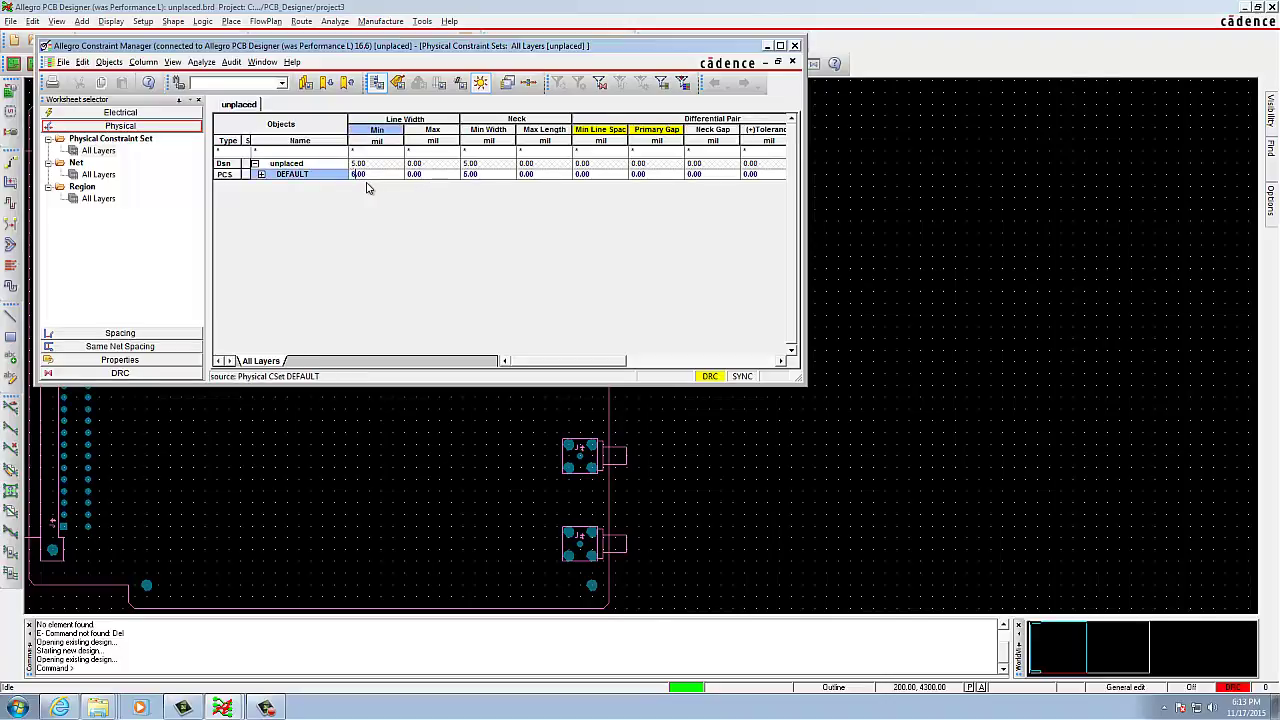
{"action": "key", "text": "Return"}
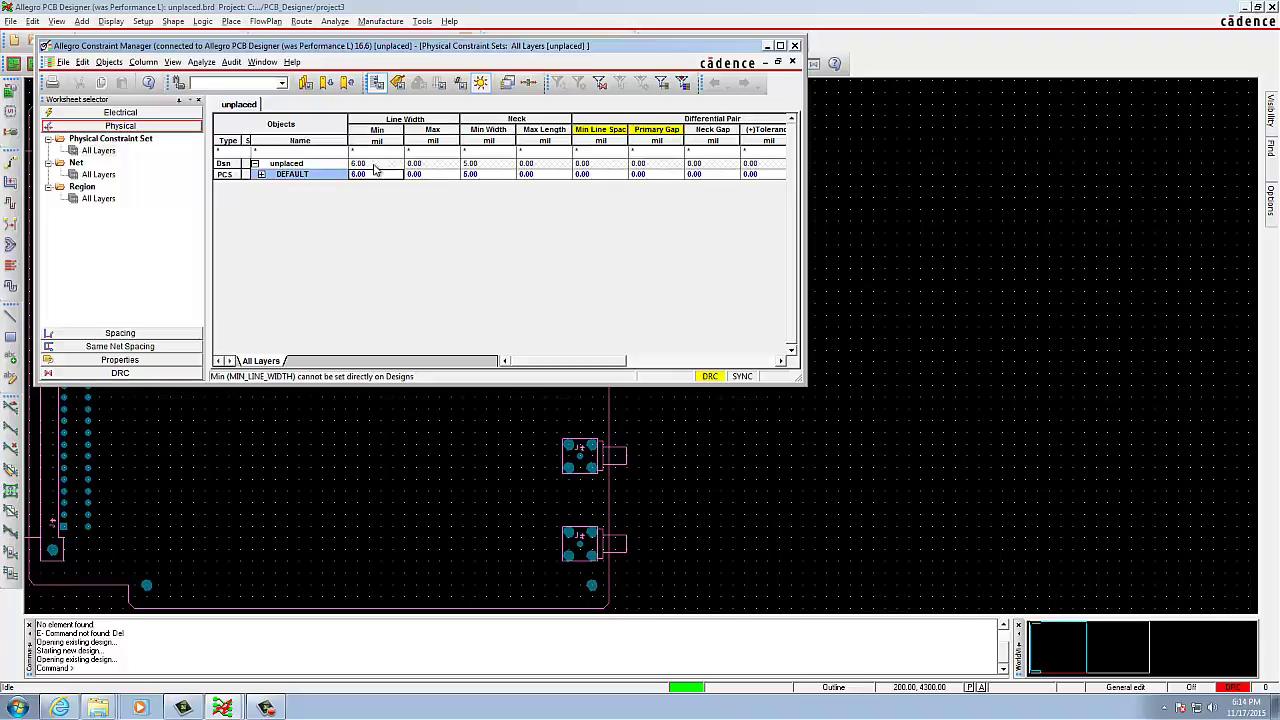
Set the minimum neck width of the DEFAULT physical constraint set to 6 mil.
{"action": "left_click", "coordinate": [468, 175]}
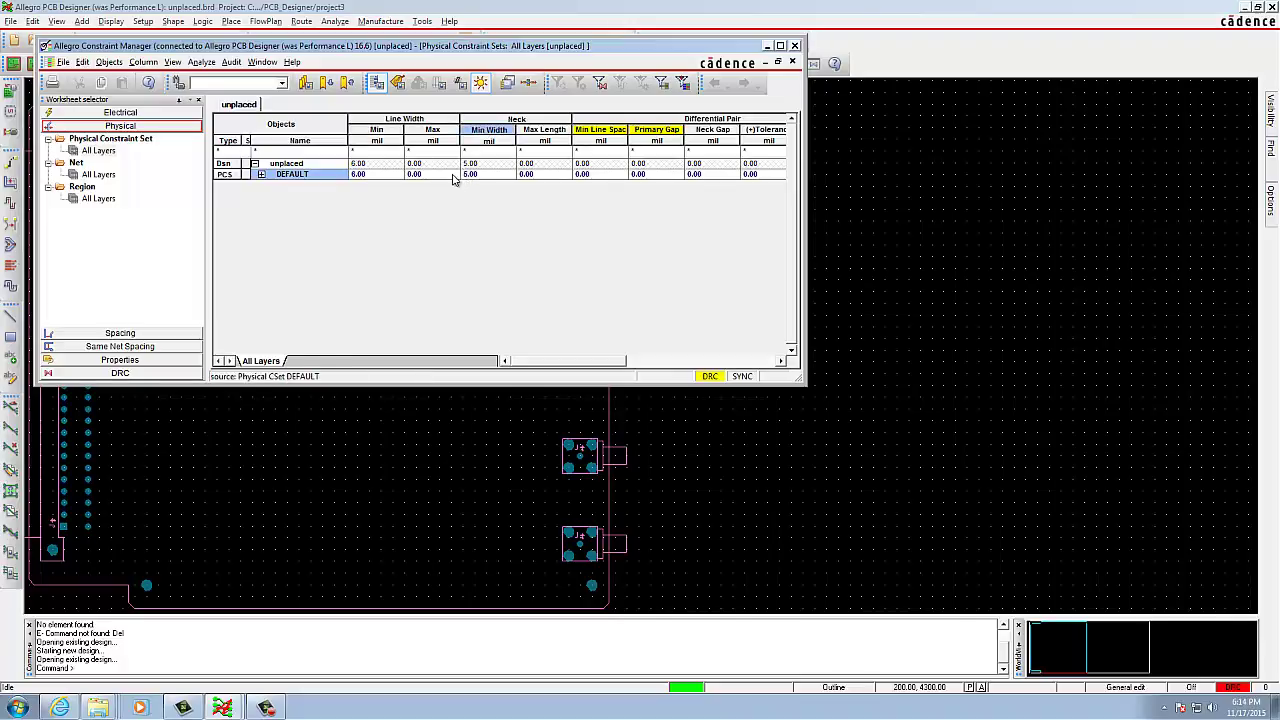
{"action": "key", "text": "Delete"}
{"action": "type", "text": "6"}
{"action": "key", "text": "Return"}
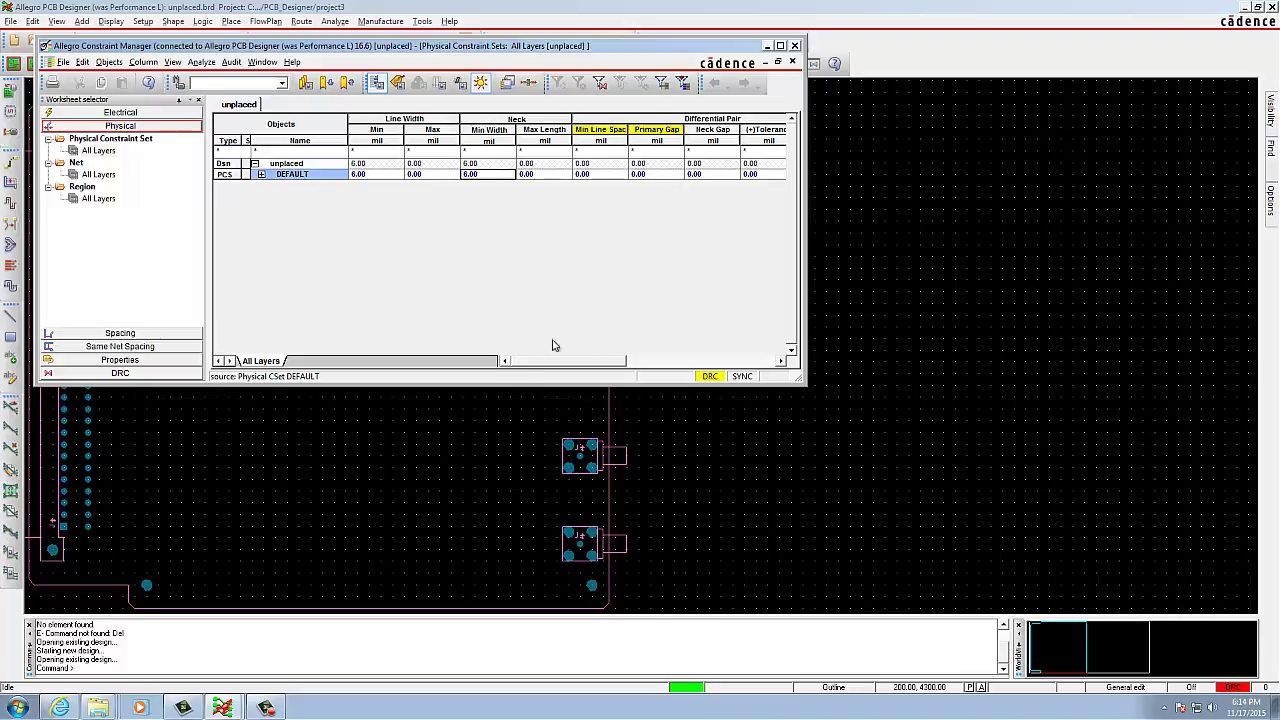
Set the minimum BB Via Stagger of the DEFAULT physical constraint set to 6 mil.
{"action": "left_click_drag", "start_coordinate": [522, 366], "coordinate": [538, 366]}
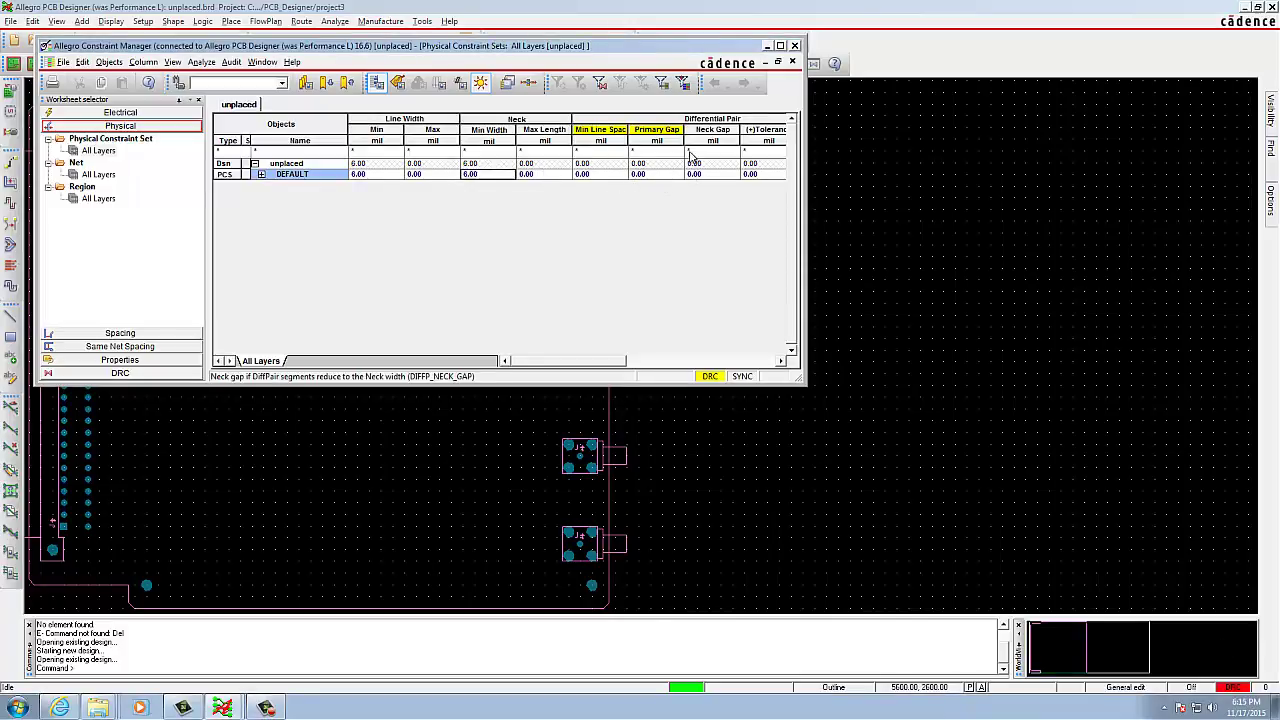
{"action": "left_click_drag", "start_coordinate": [600, 361], "coordinate": [715, 360]}
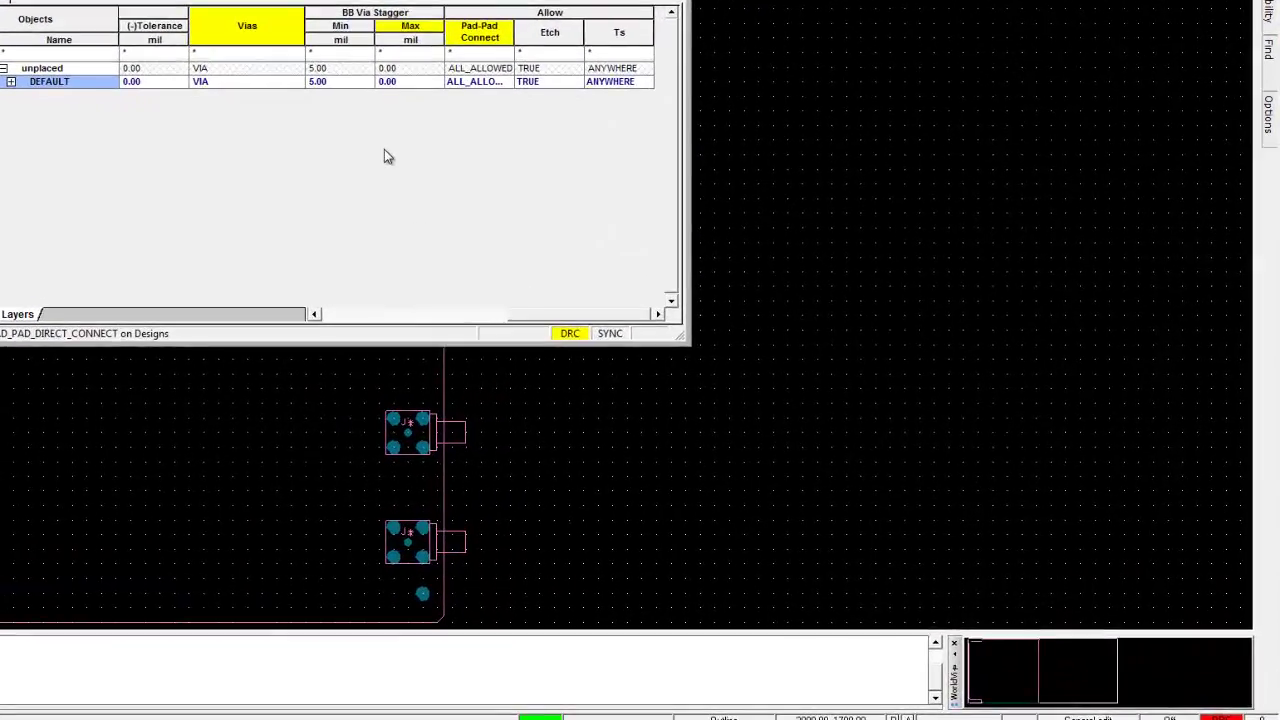
{"action": "left_click", "coordinate": [316, 82]}
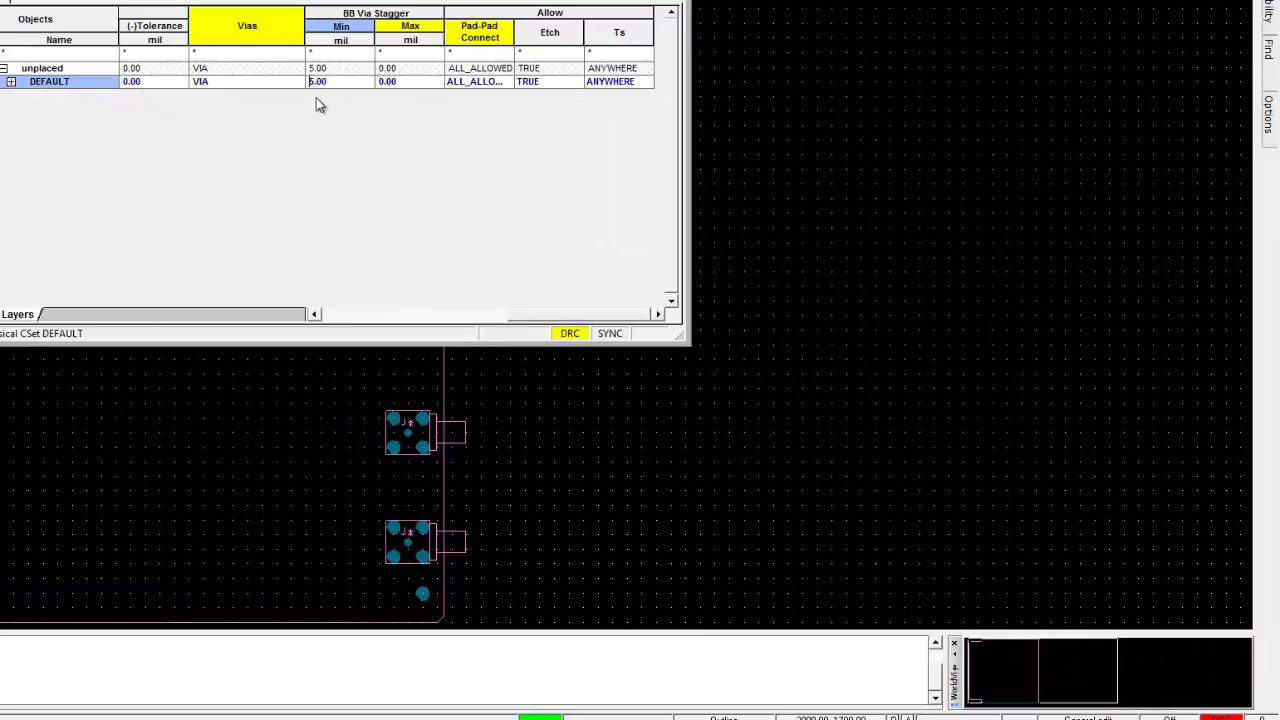
{"action": "type", "text": "6"}
{"action": "key", "text": "Return"}
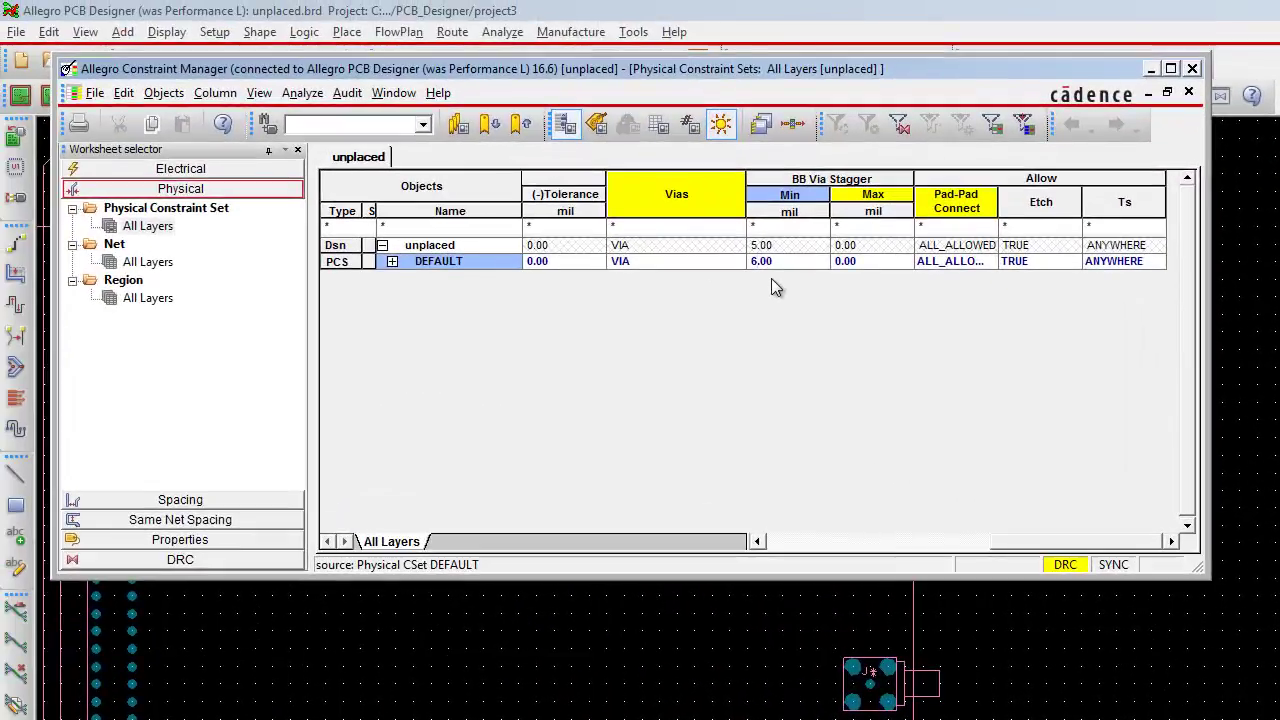
{"action": "left_click", "coordinate": [770, 260]}
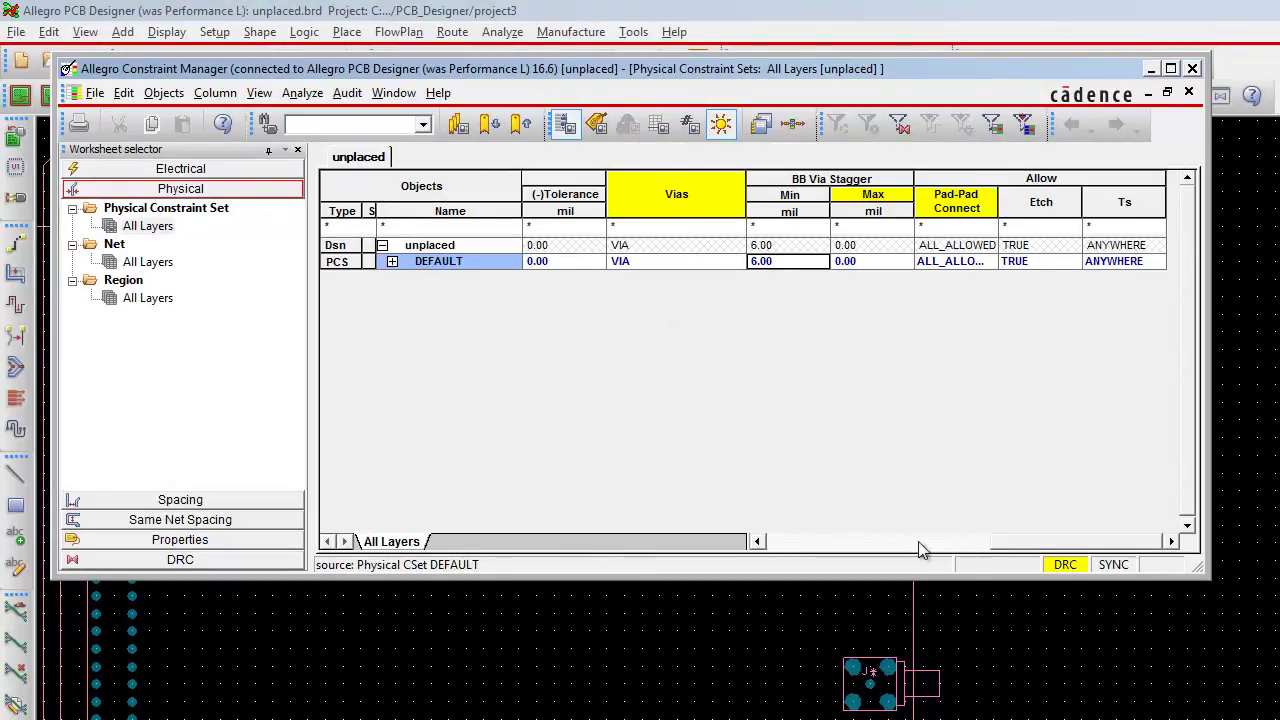
Create a physical constraint set named 8_mil_line that copies its constraints from DEFAULT.
{"action": "left_click_drag", "start_coordinate": [984, 544], "coordinate": [735, 510]}
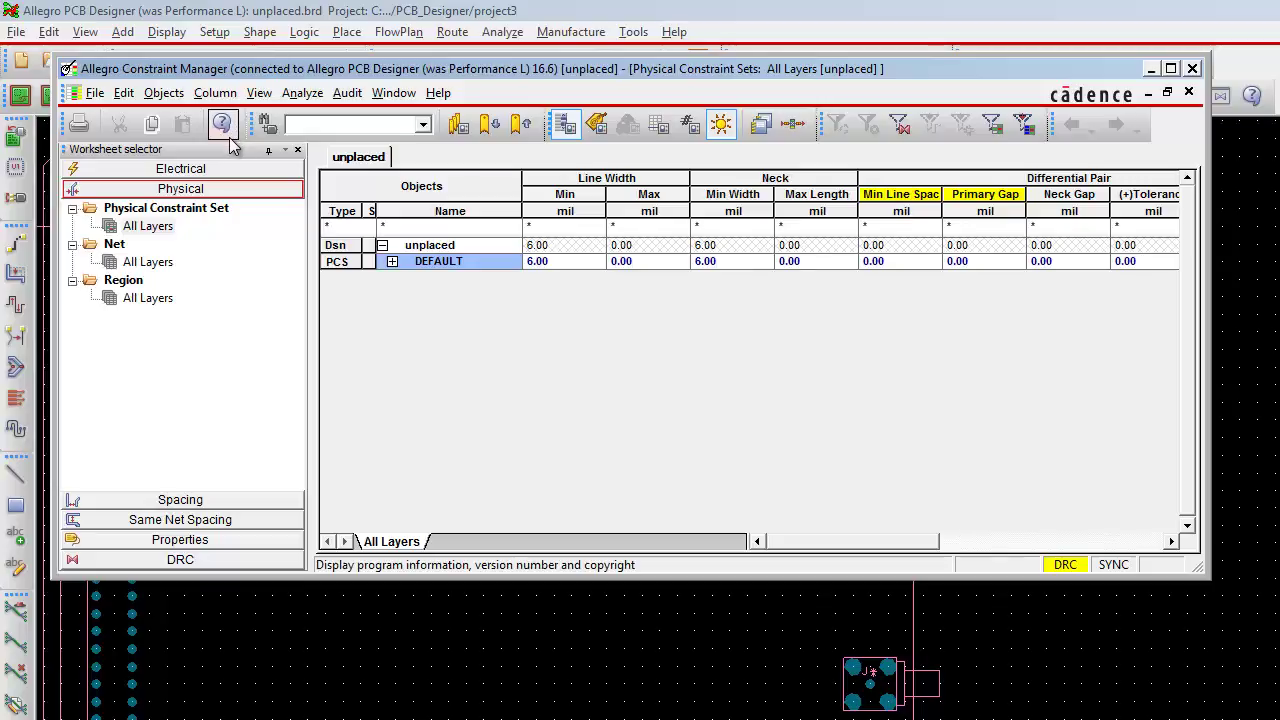
{"action": "left_click", "coordinate": [168, 94]}
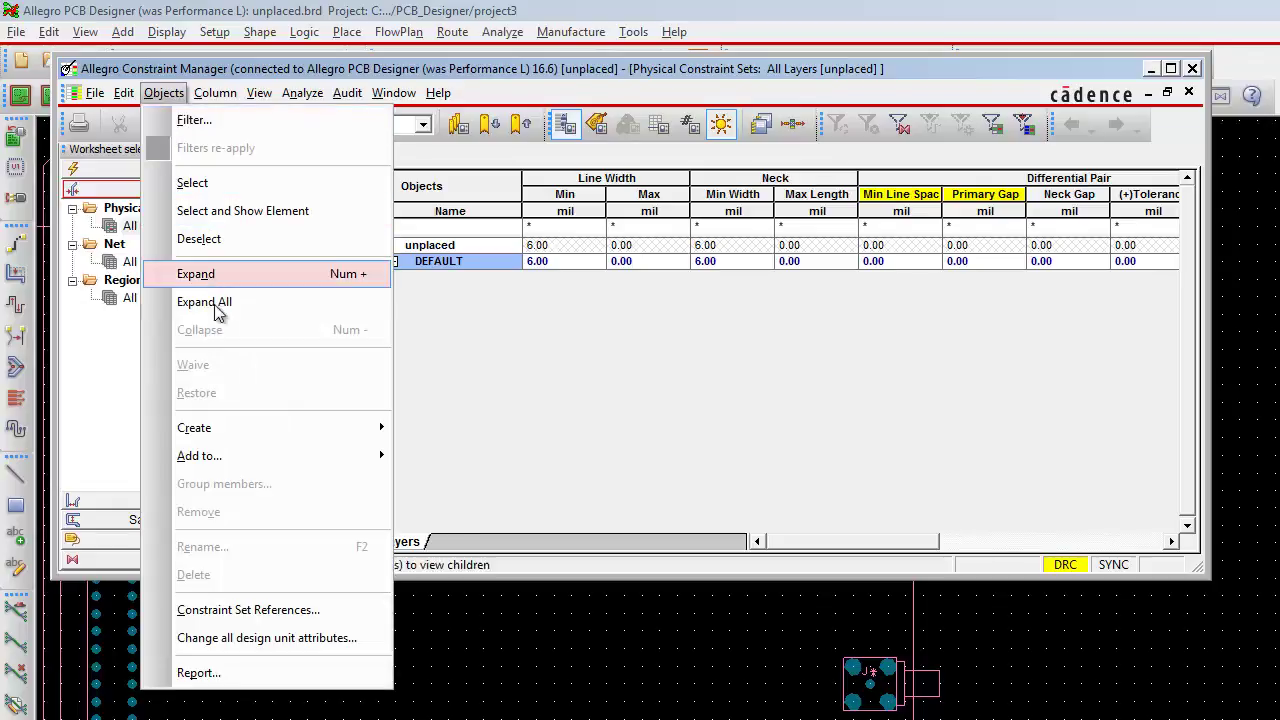
{"action": "mouse_move", "coordinate": [220, 436]}
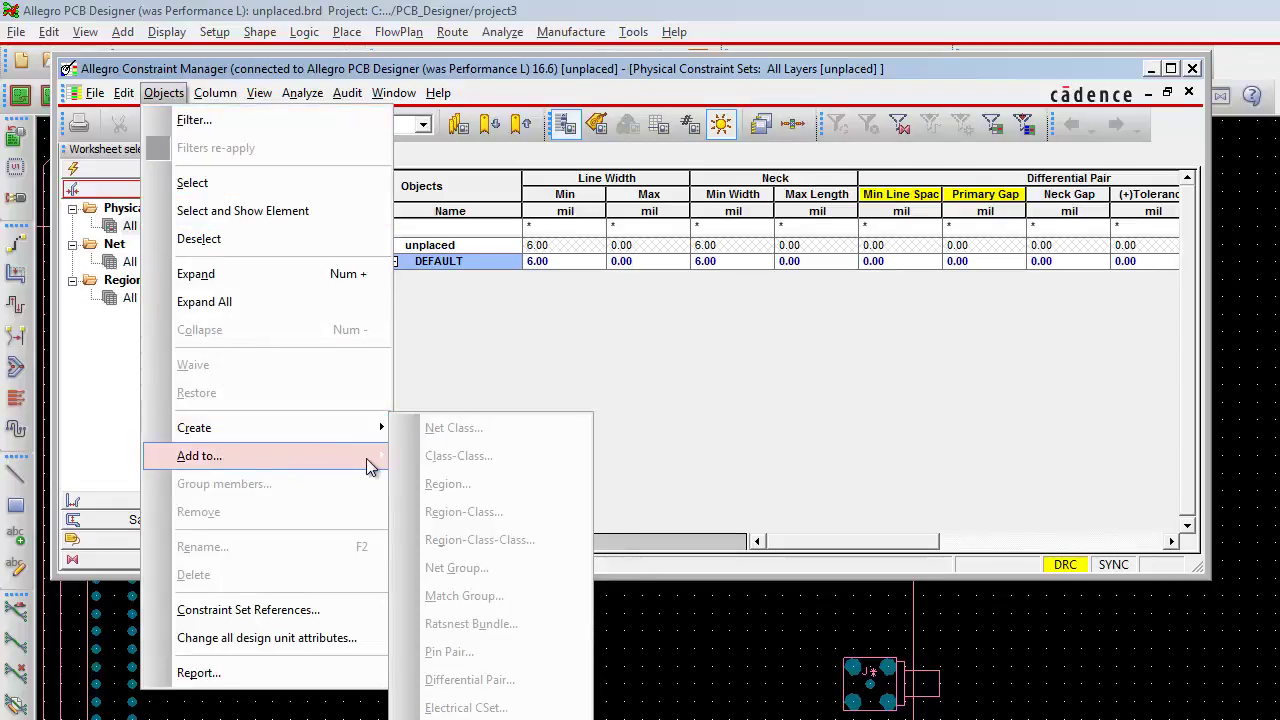
{"action": "mouse_move", "coordinate": [366, 458]}
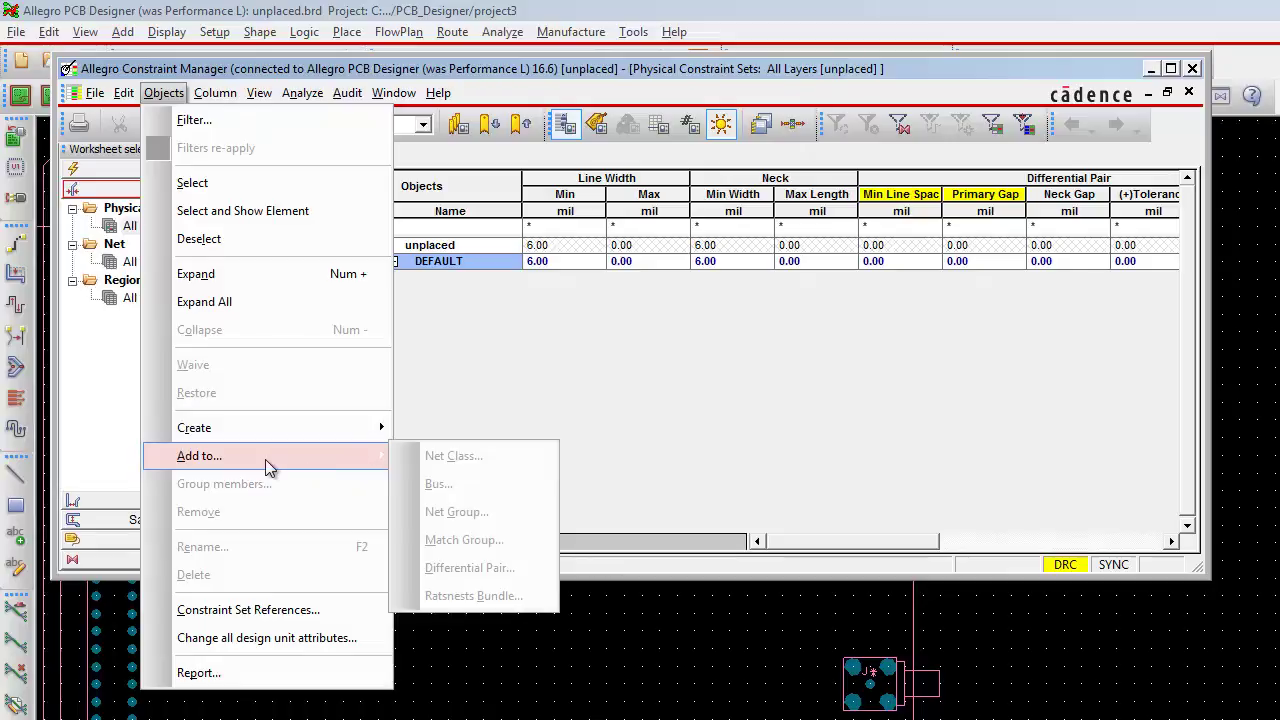
{"action": "mouse_move", "coordinate": [389, 427]}
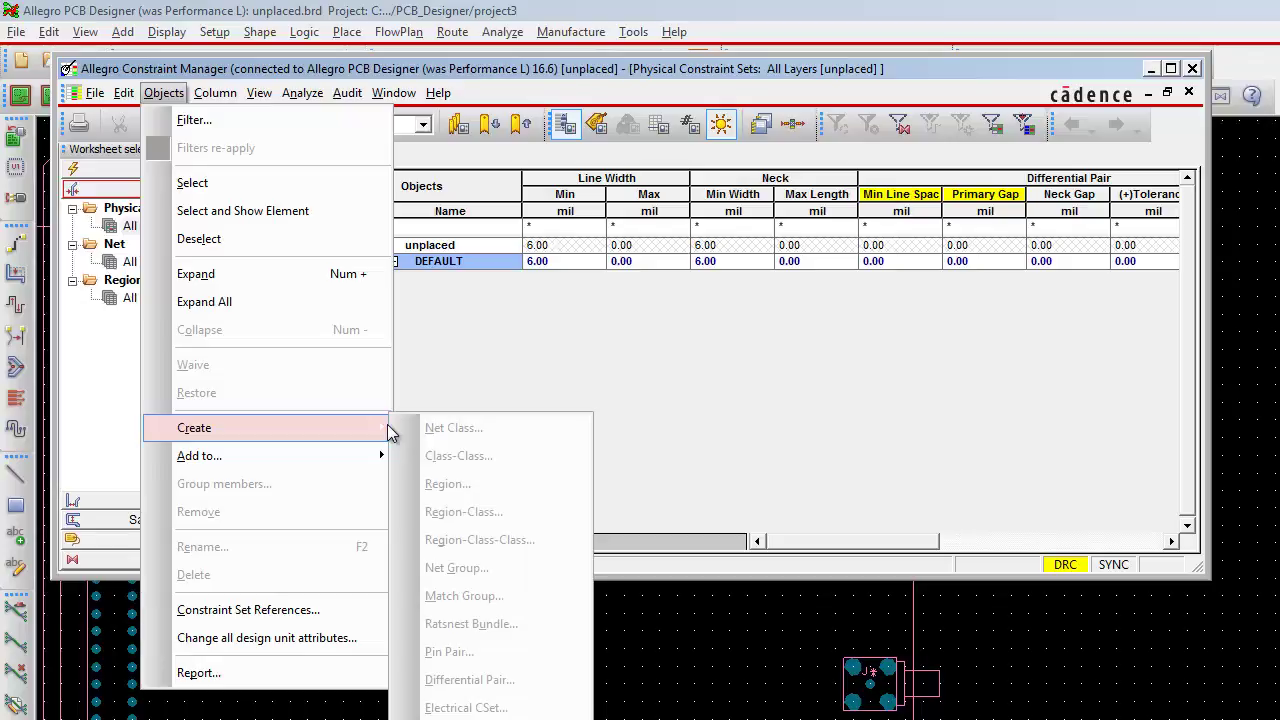
{"action": "left_click", "coordinate": [480, 714]}
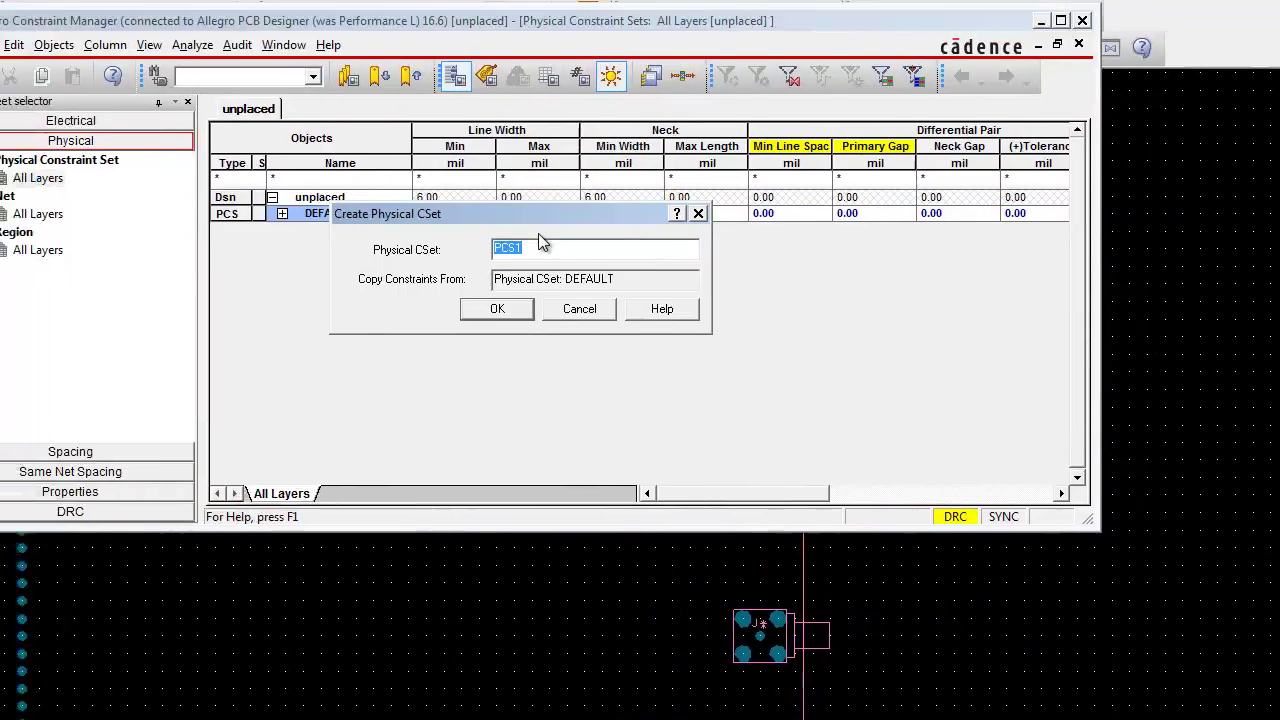
{"action": "key", "text": "BackSpace"}
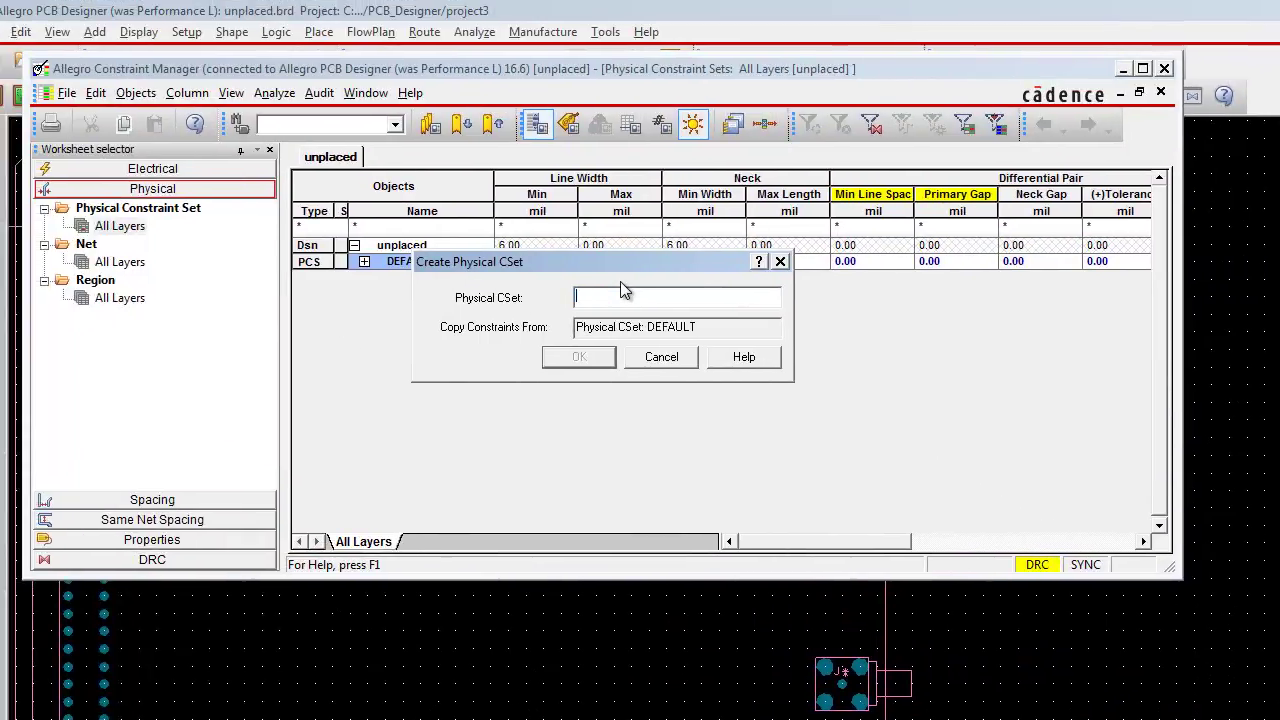
{"action": "type", "text": "8_mil_line"}
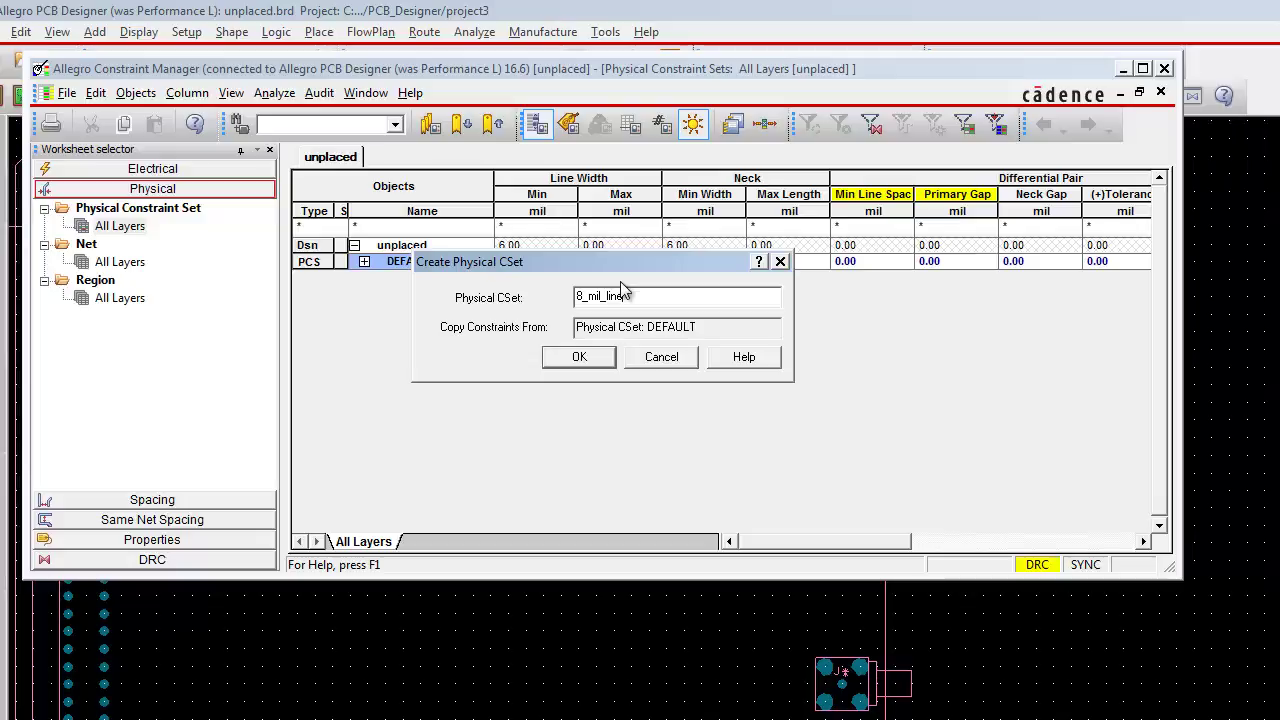
{"action": "left_click", "coordinate": [595, 355]}
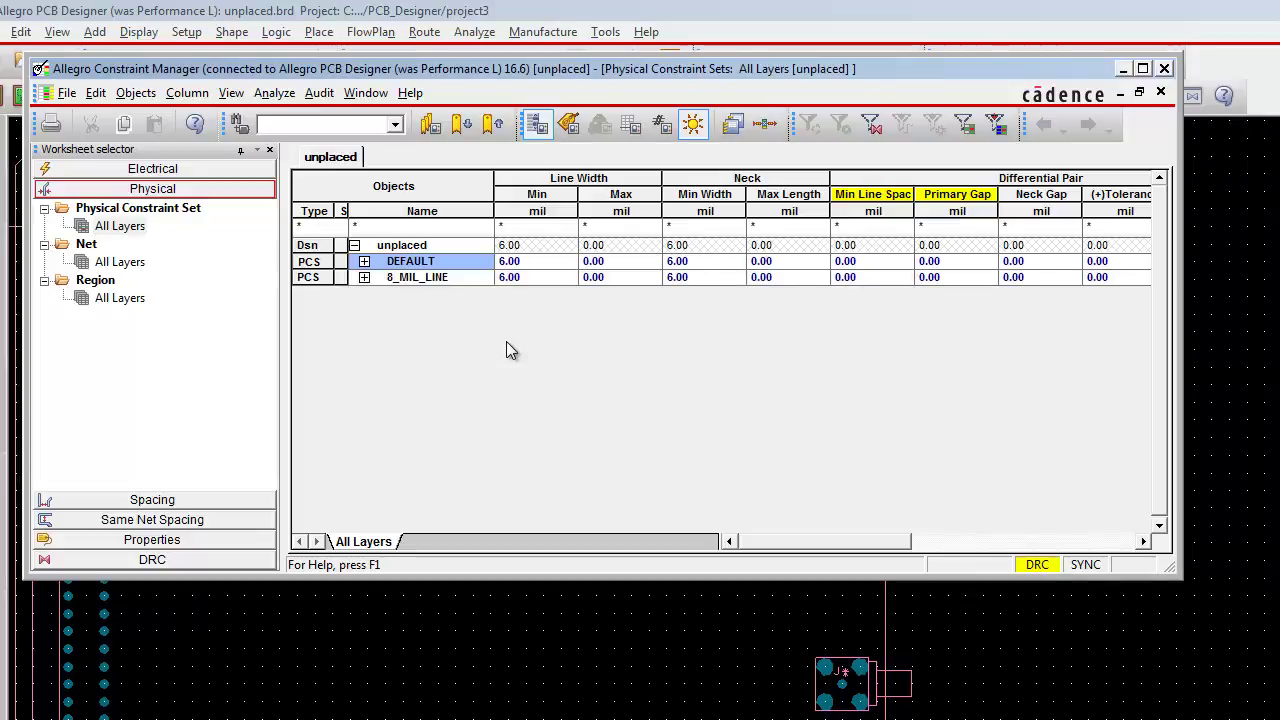
Set the minimum line width and minimum neck width of the 8_MIL_LINE constraint set to 8 mil.
{"action": "double_click", "coordinate": [512, 277]}
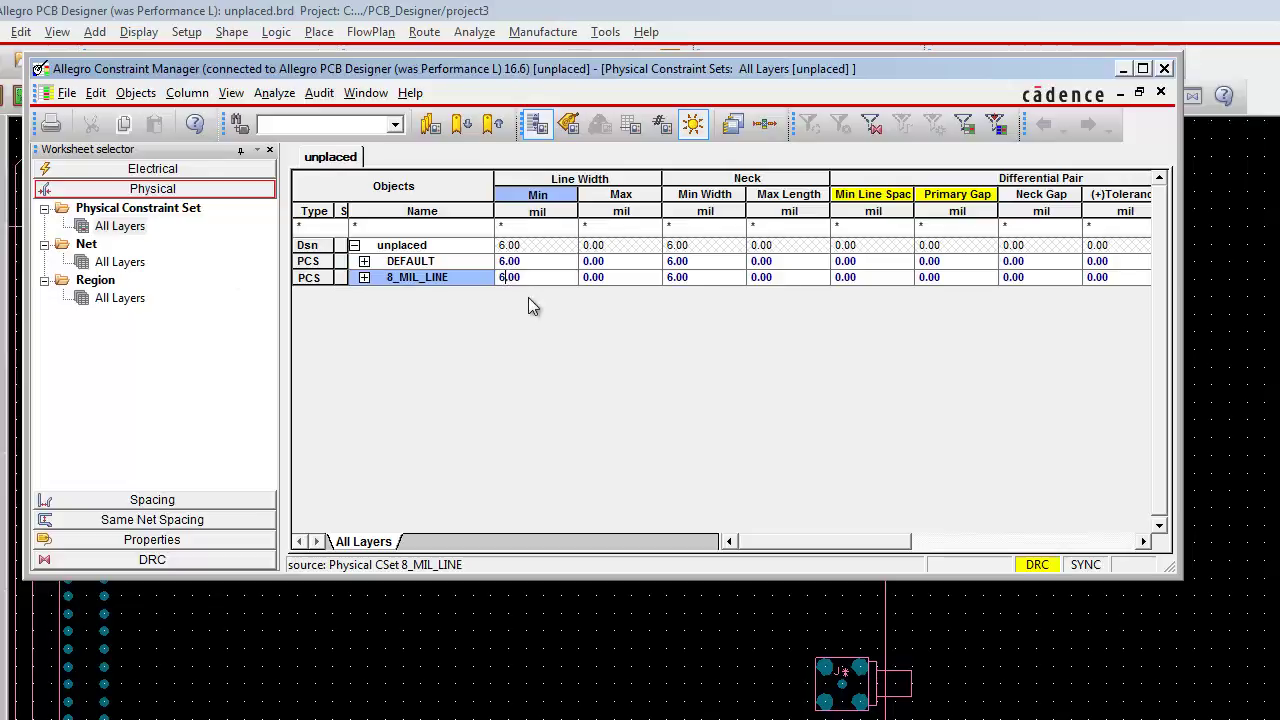
{"action": "type", "text": "8"}
{"action": "double_click", "coordinate": [677, 278]}
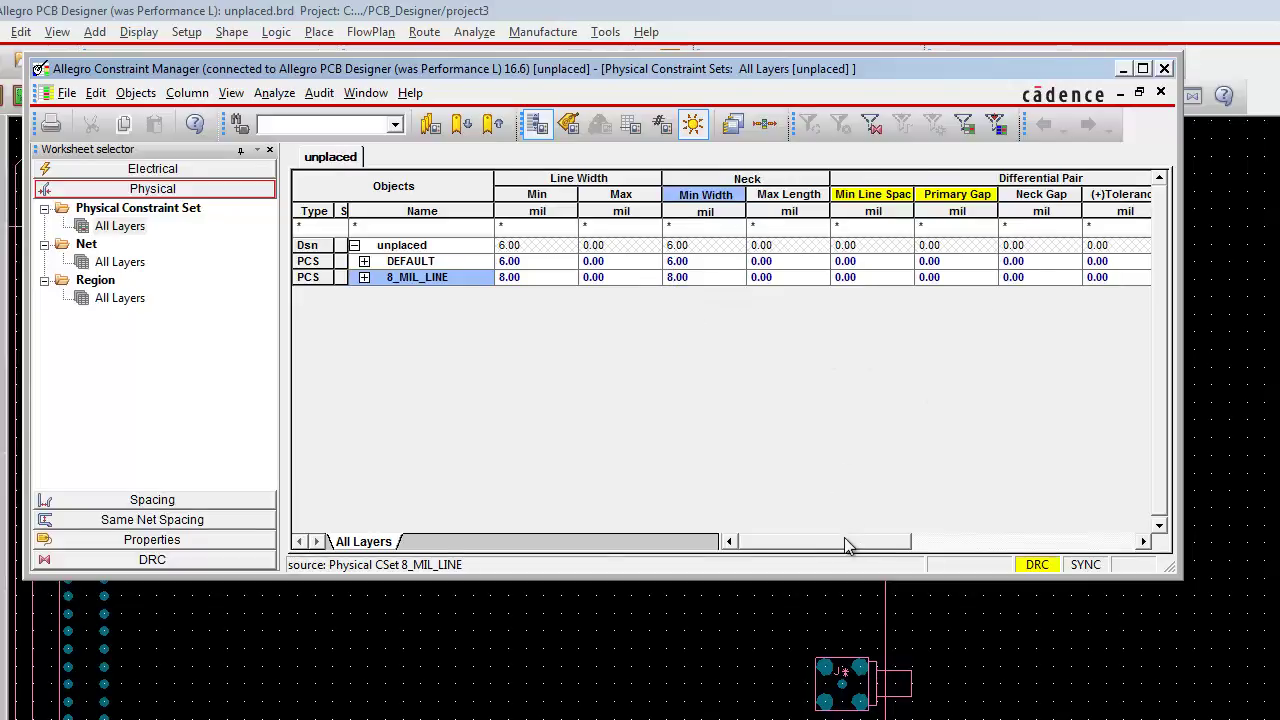
Set the minimum BB Via Stagger of the 8_MIL_LINE constraint set to 8 mil.
{"action": "left_click_drag", "start_coordinate": [844, 541], "coordinate": [1025, 541]}
{"action": "double_click", "coordinate": [900, 277]}
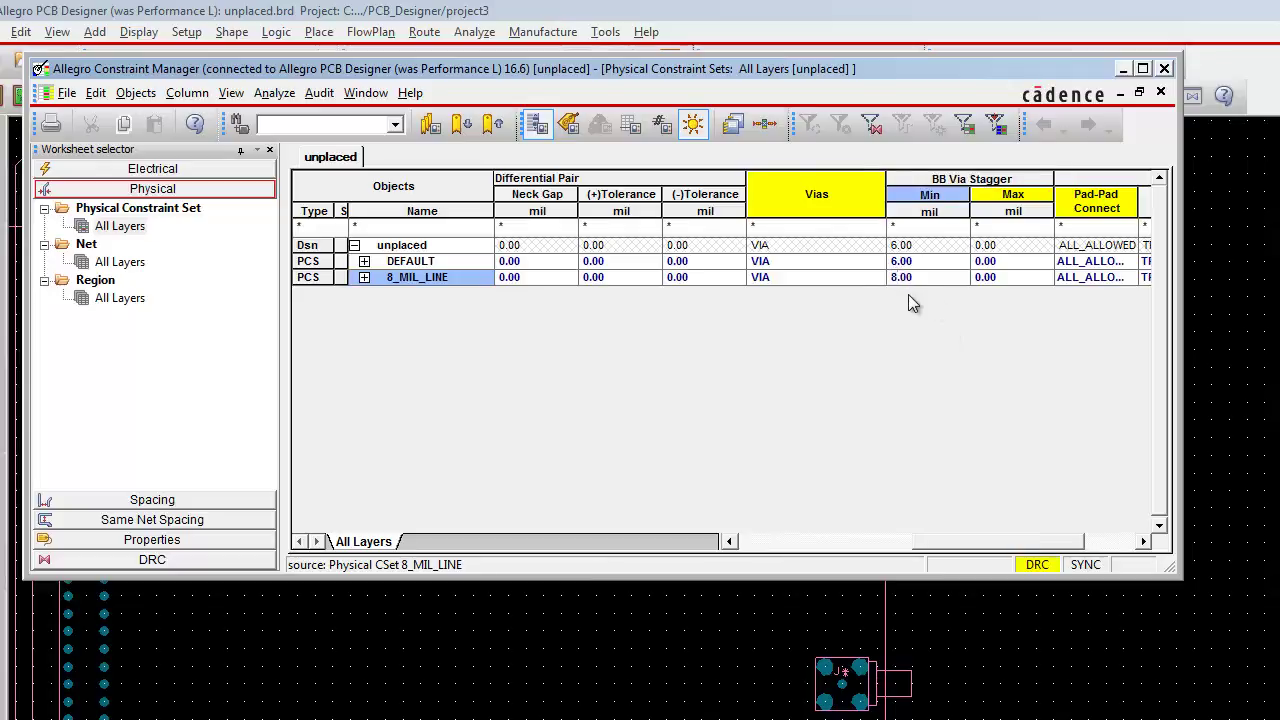
{"action": "type", "text": "8"}
{"action": "key", "text": "Return"}
Open the all-layers physical constraints worksheet for nets and go to the end of the unplaced design's net list.
{"action": "left_click", "coordinate": [105, 228]}
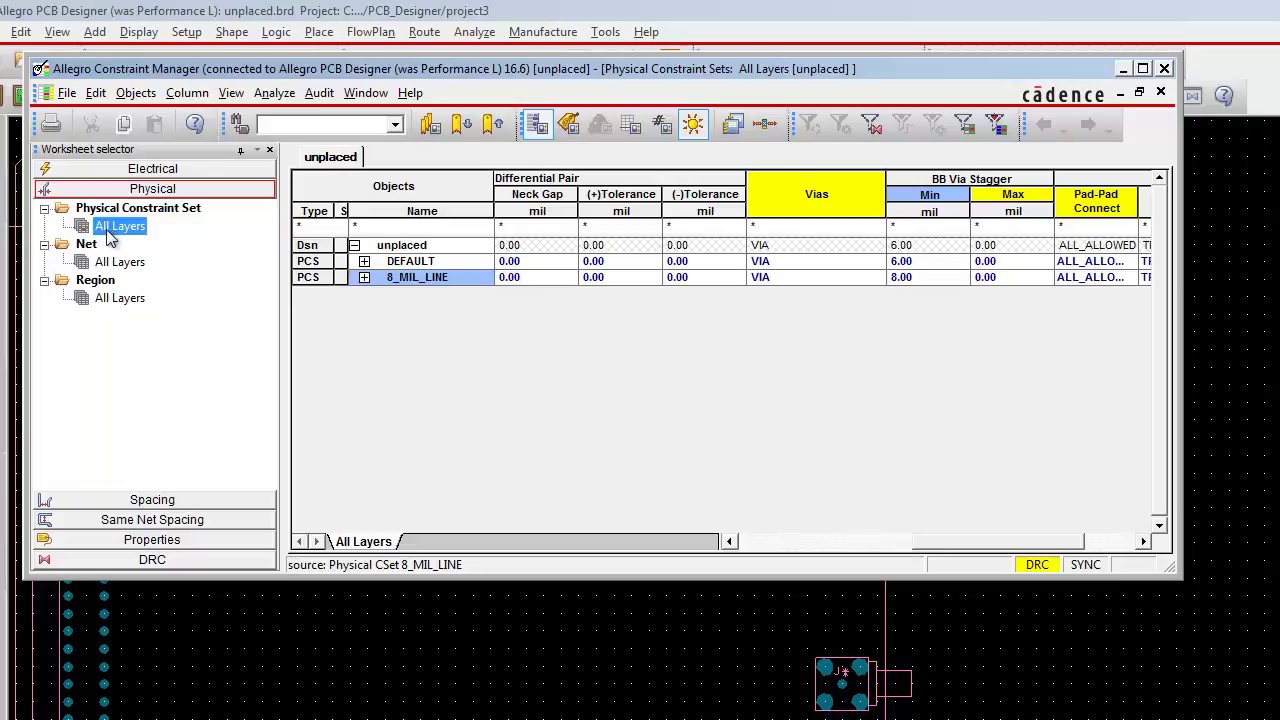
{"action": "left_click", "coordinate": [112, 263]}
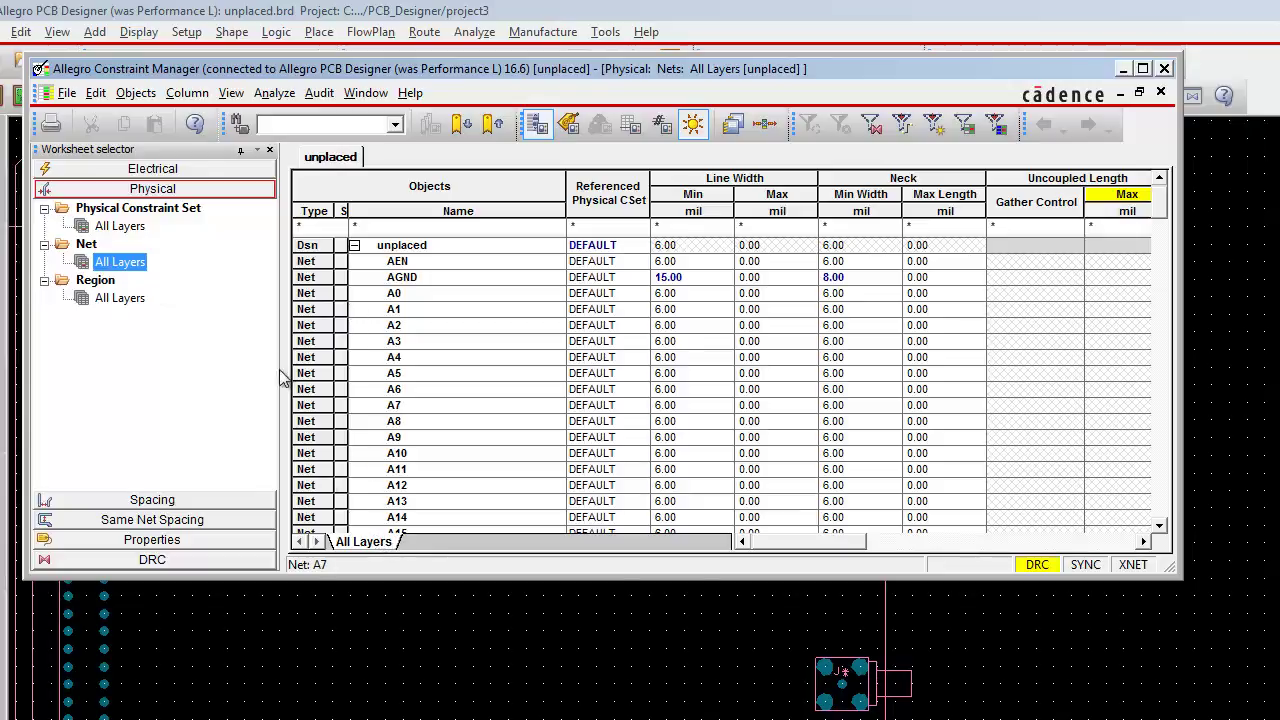
{"action": "left_click", "coordinate": [436, 247]}
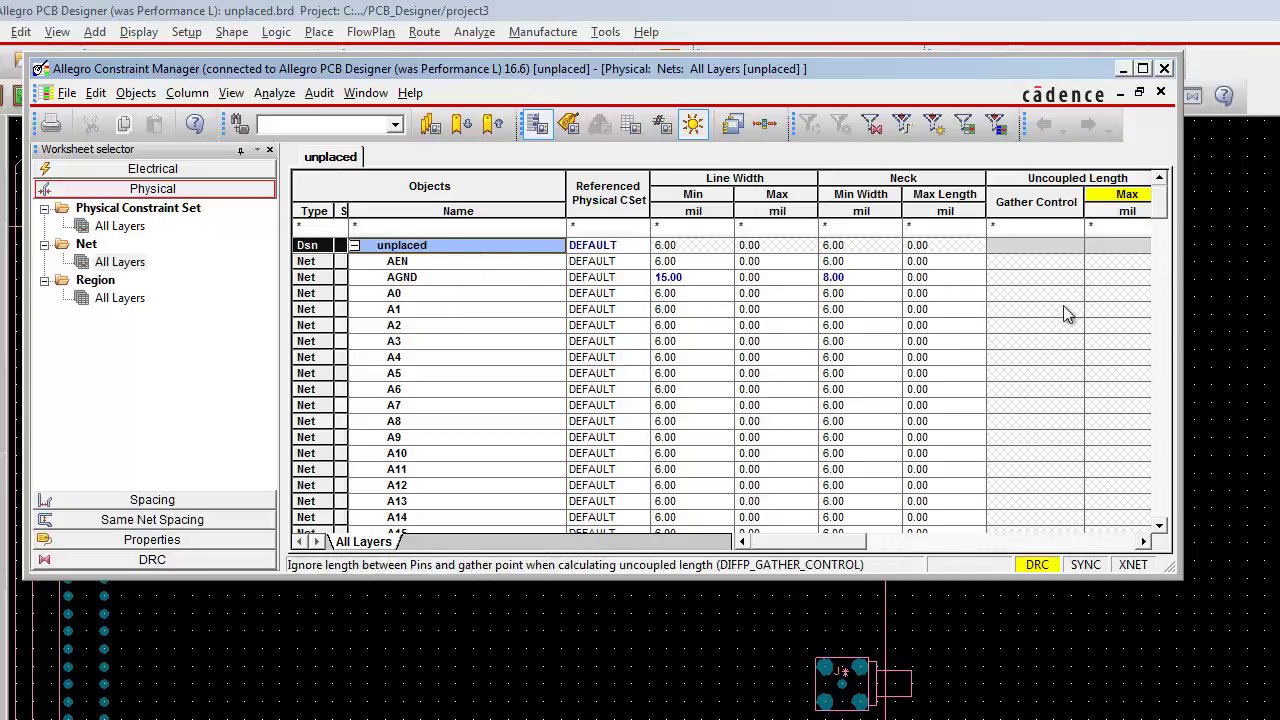
{"action": "left_click_drag", "start_coordinate": [1161, 195], "coordinate": [1150, 501]}
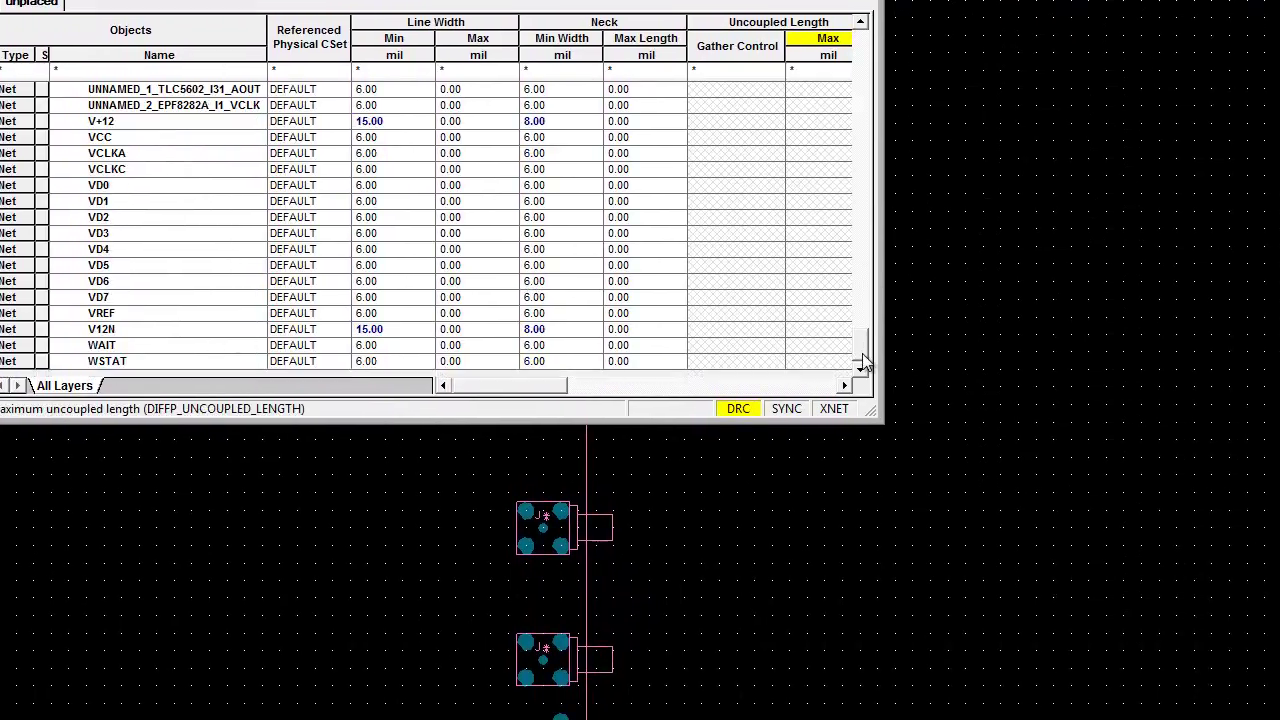
Create a net class named SYNC from the nets VCLKA and VCLKC for both physical and spacing constraints.
{"action": "left_click", "coordinate": [126, 154]}
{"action": "key", "text": "Tab"}
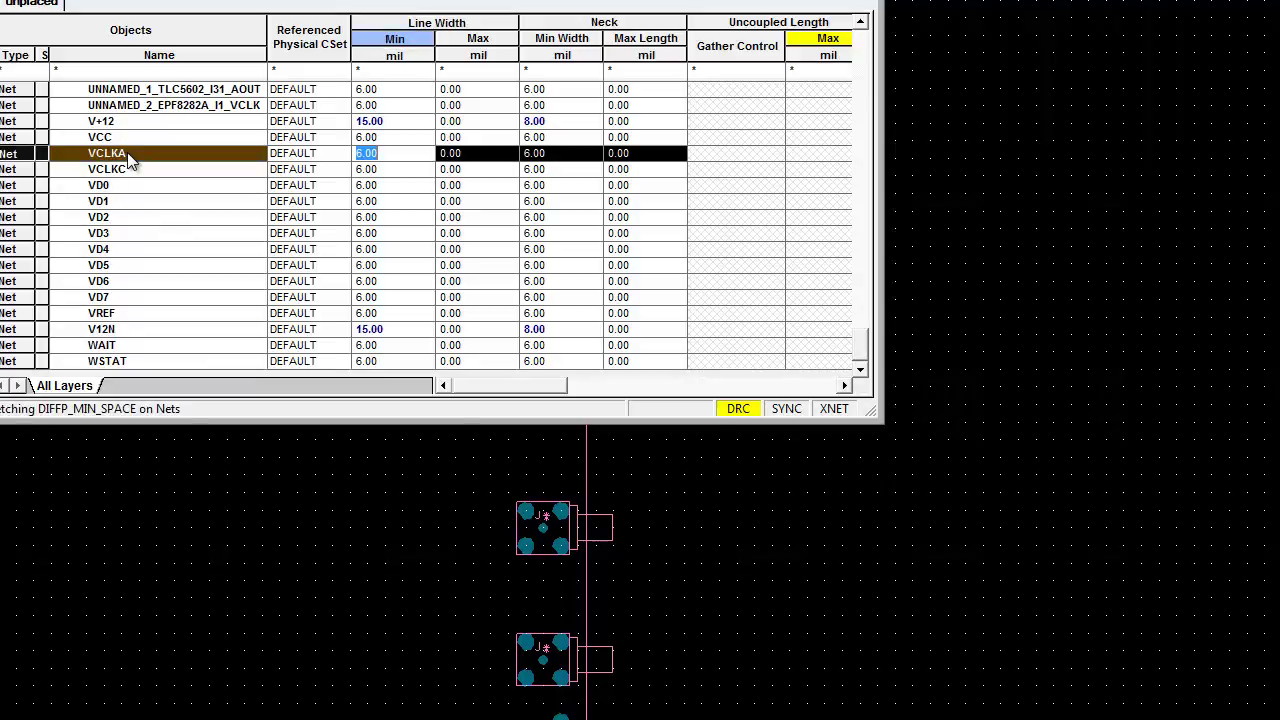
{"action": "left_click", "coordinate": [125, 169]}
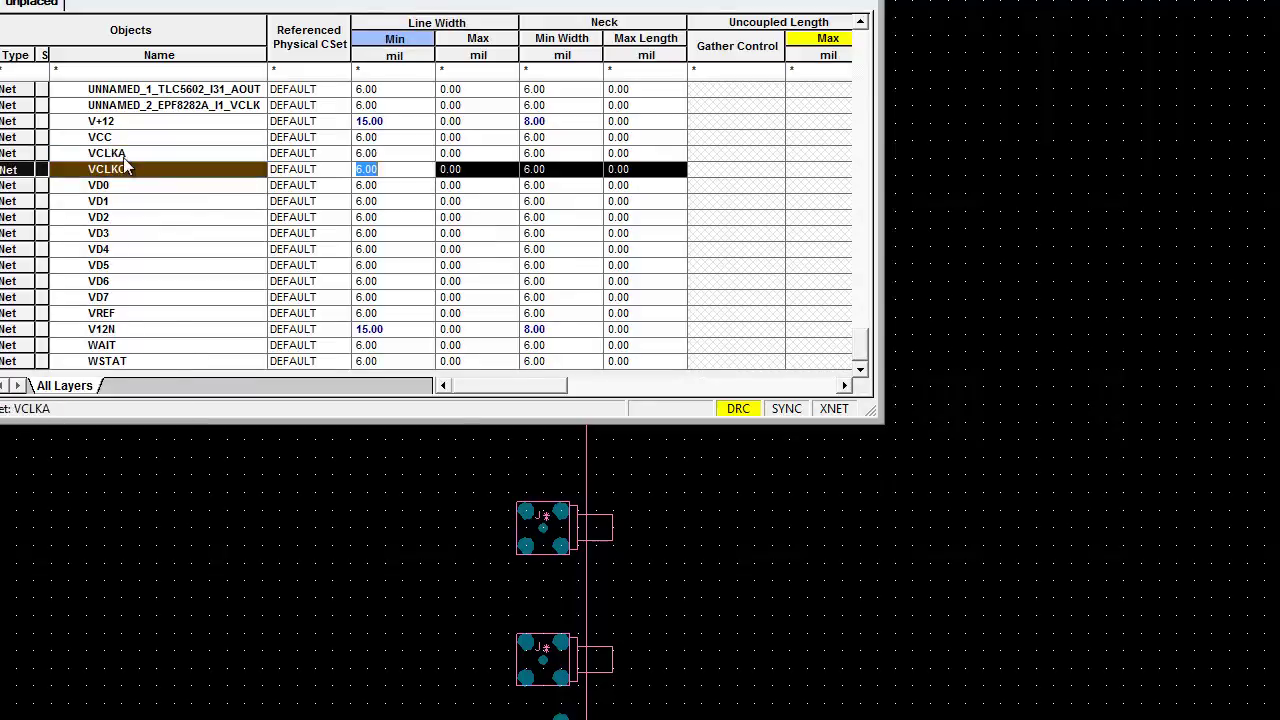
{"action": "left_click", "coordinate": [124, 153]}
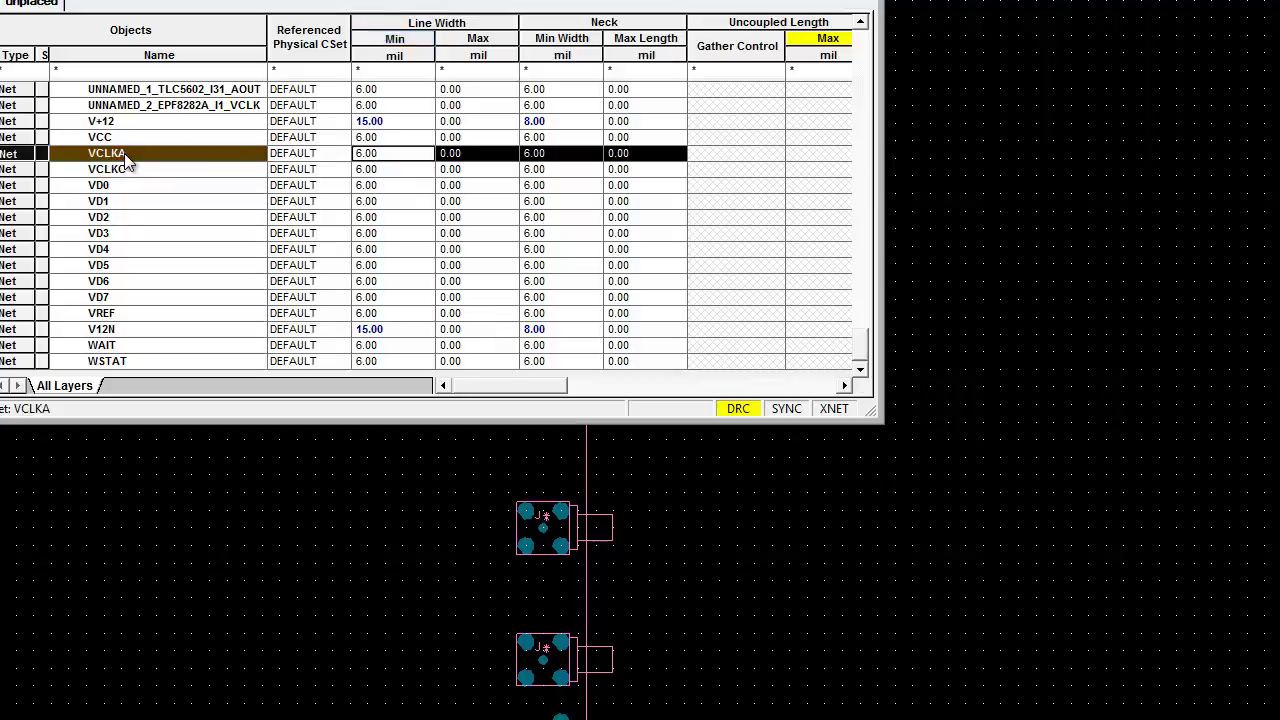
{"action": "left_click", "coordinate": [125, 169], "text": "ctrl"}
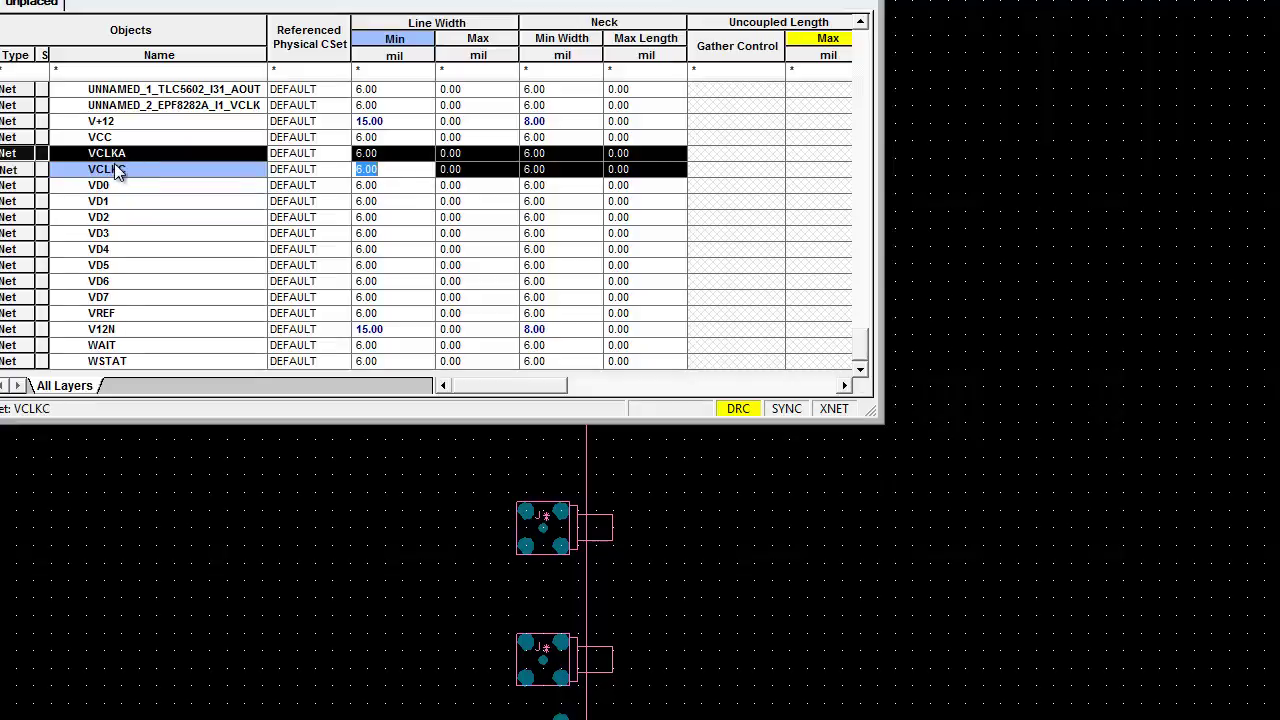
{"action": "right_click", "coordinate": [117, 155]}
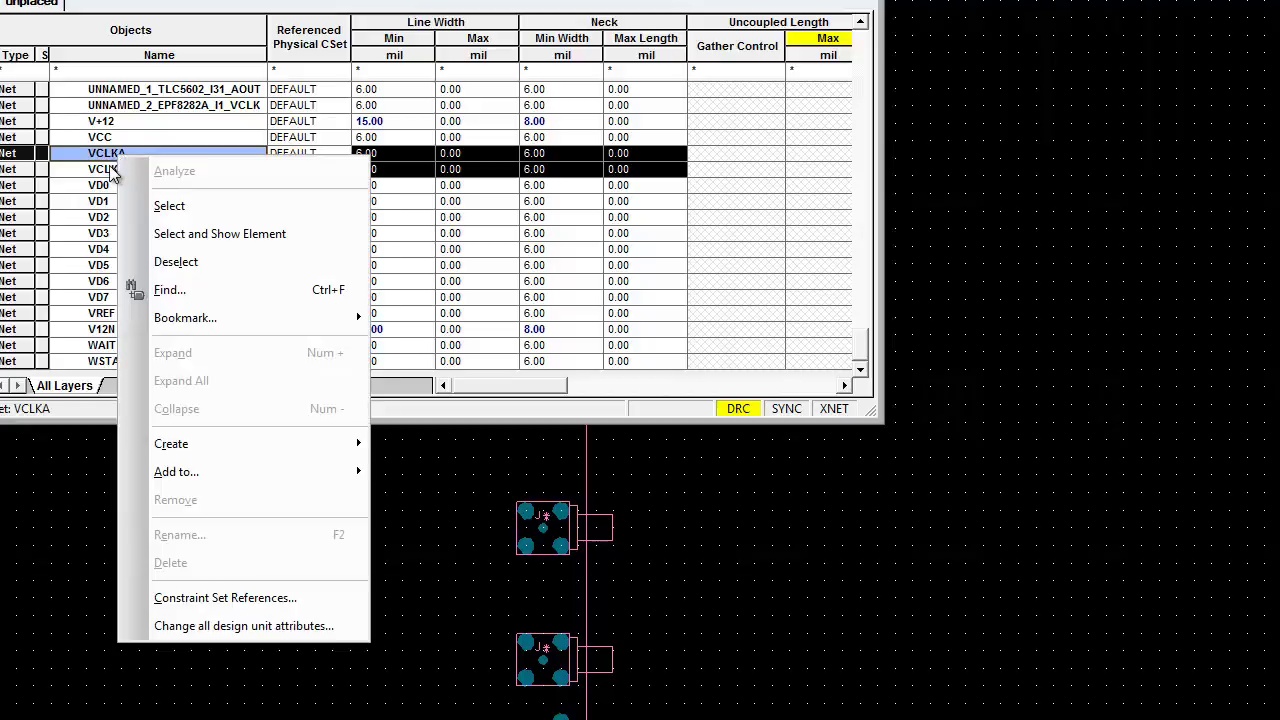
{"action": "left_click", "coordinate": [113, 169]}
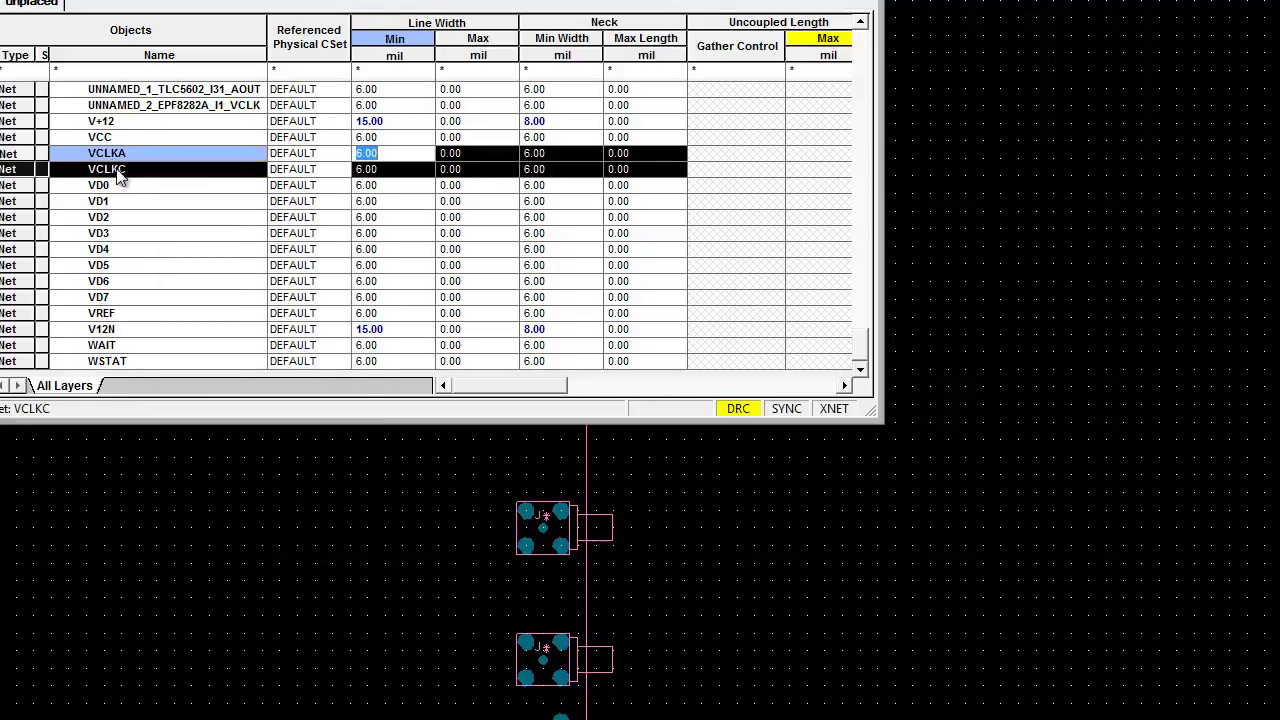
{"action": "right_click", "coordinate": [122, 155]}
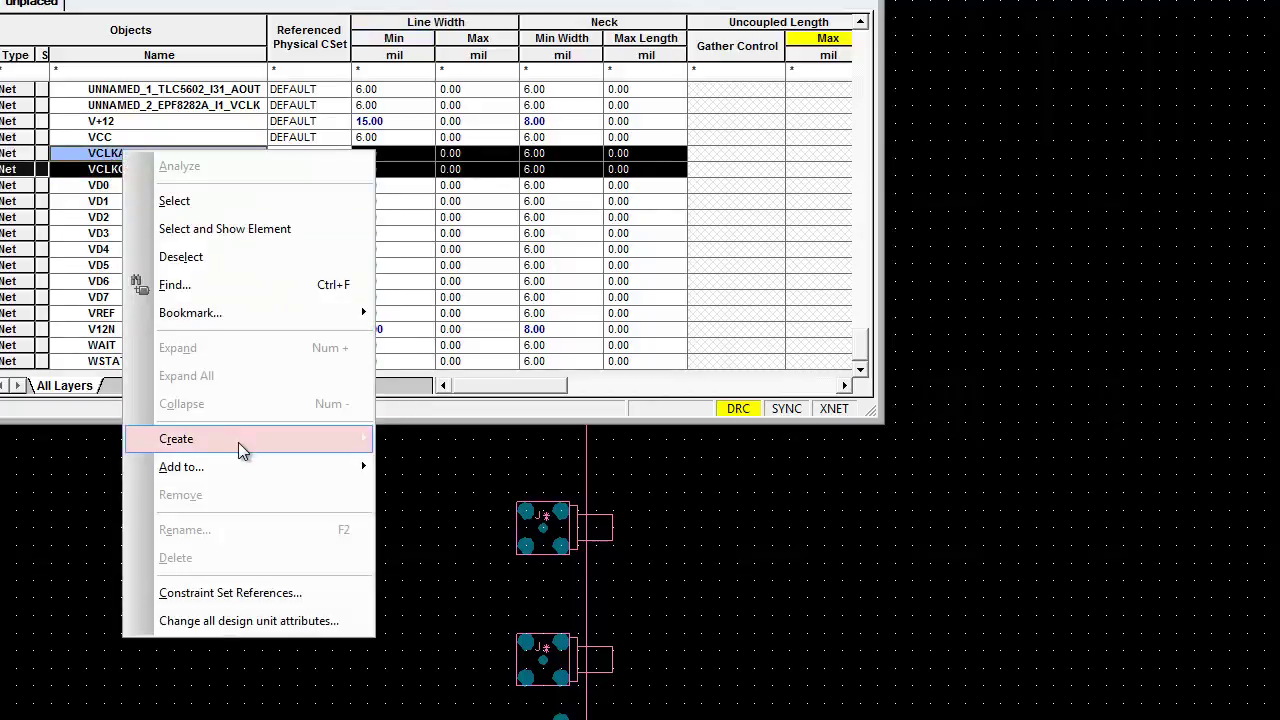
{"action": "mouse_move", "coordinate": [351, 443]}
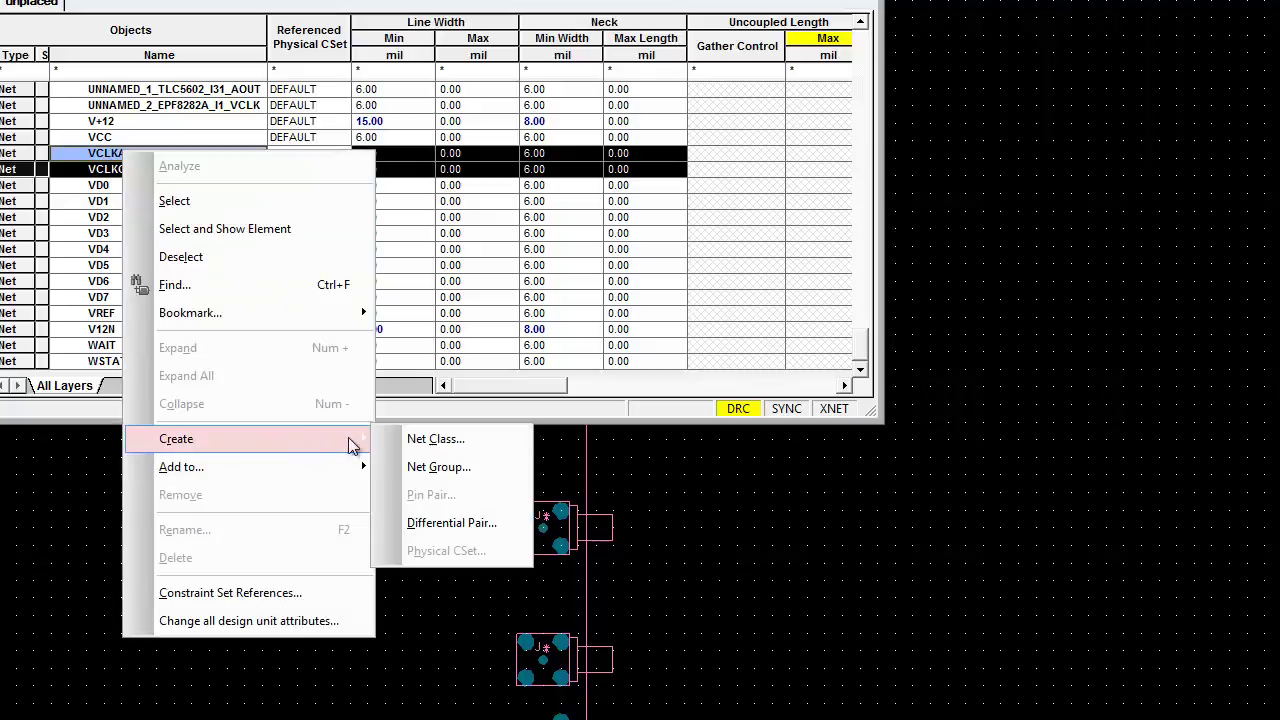
{"action": "left_click", "coordinate": [433, 440]}
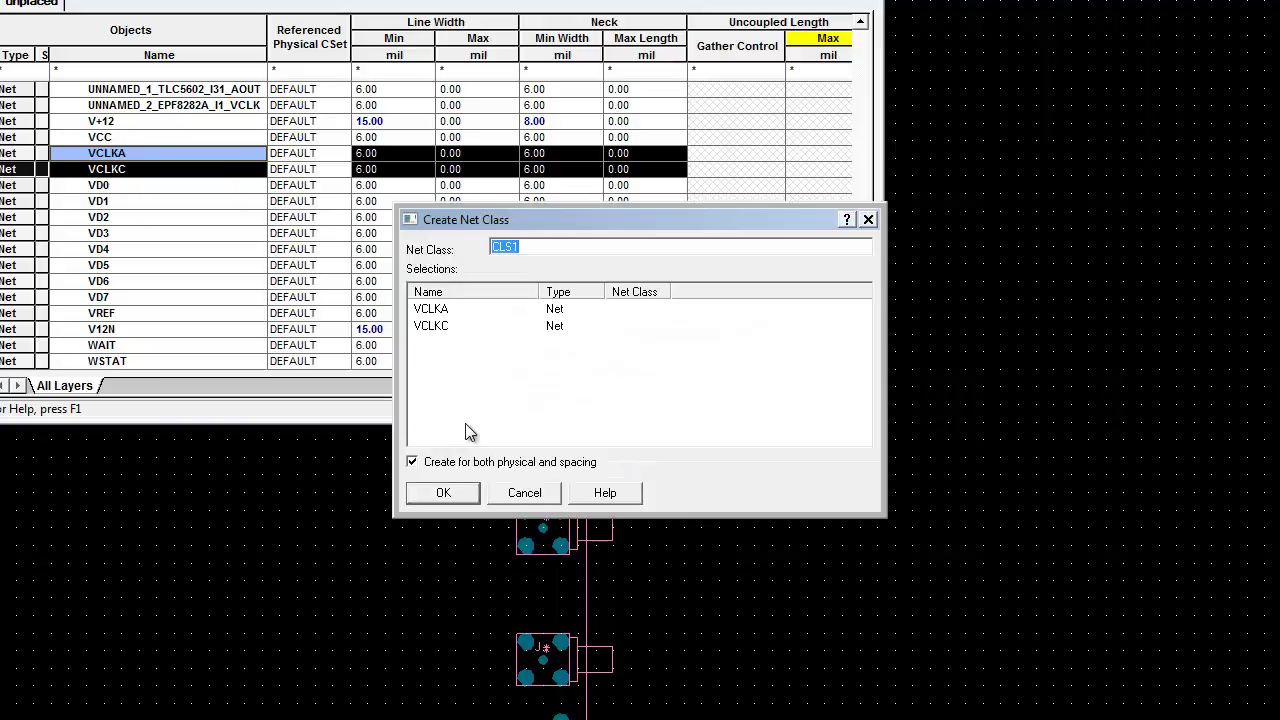
{"action": "key", "text": "BackSpace"}
{"action": "type", "text": "SYNC"}
{"action": "left_click", "coordinate": [444, 493]}
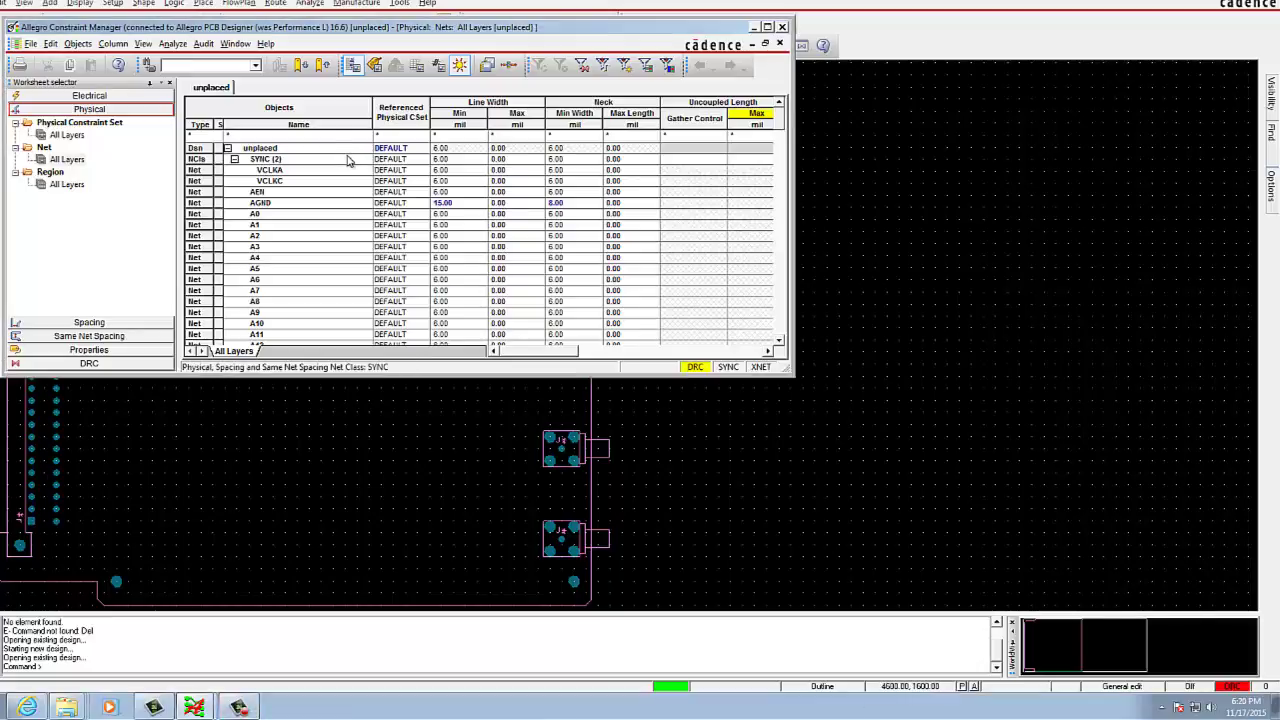
Assign the 8_MIL_LINE physical constraint set to the SYNC net class.
{"action": "left_click", "coordinate": [309, 172]}
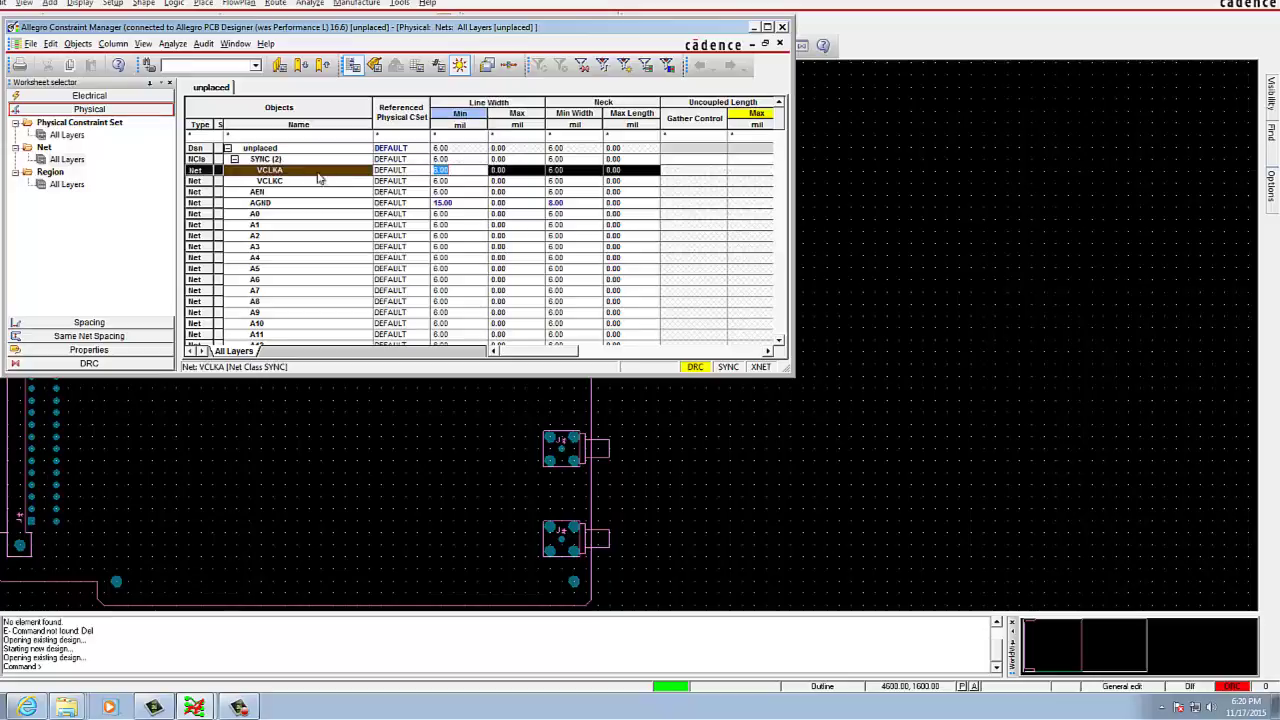
{"action": "left_click", "coordinate": [338, 162]}
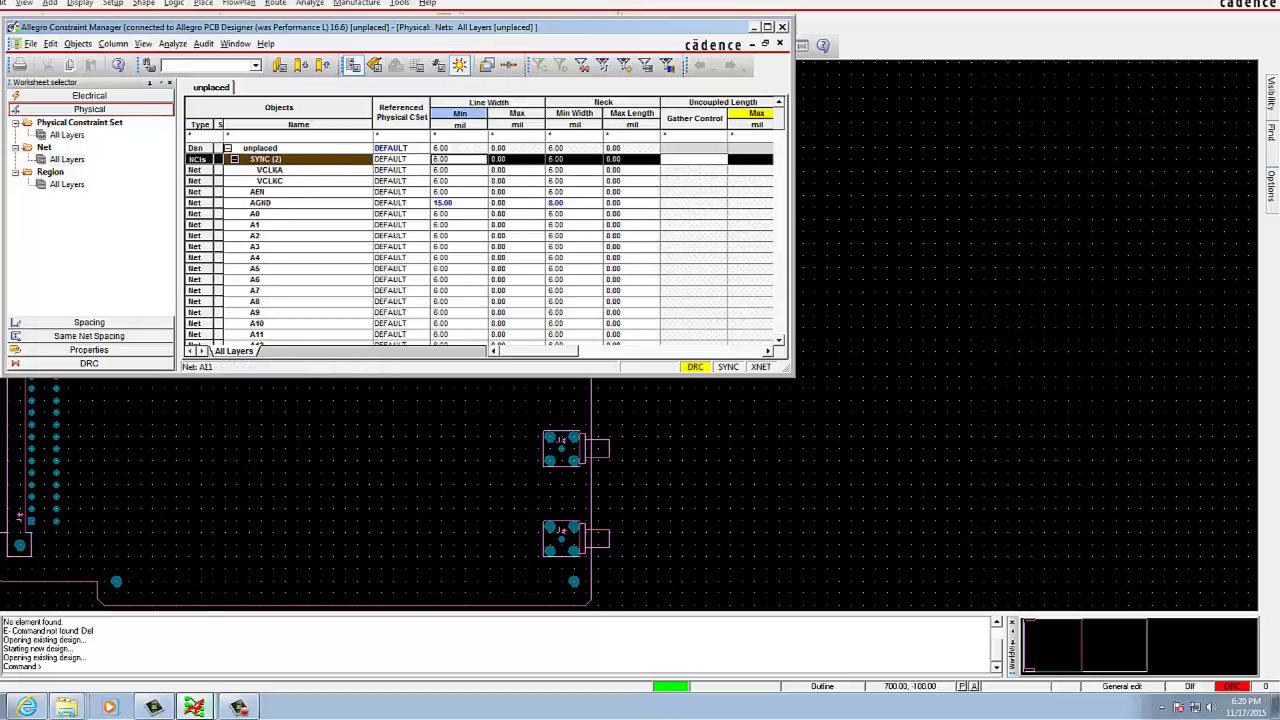
{"action": "left_click", "coordinate": [395, 159]}
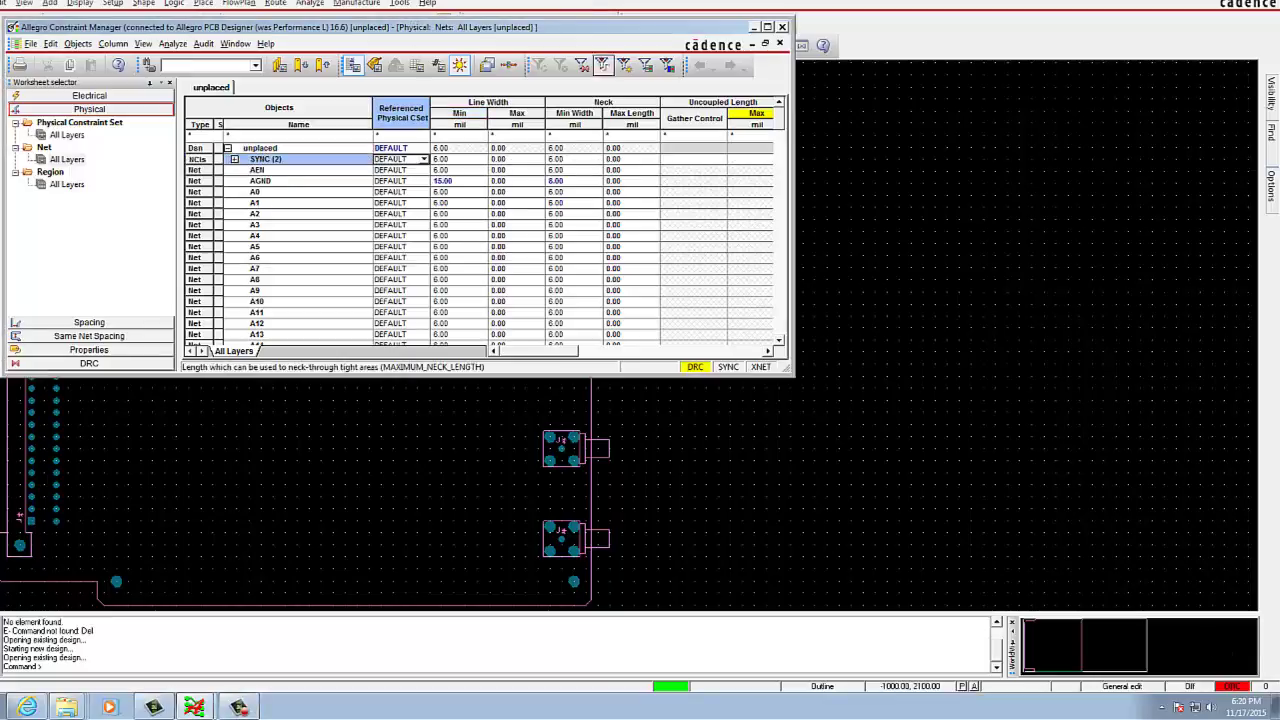
{"action": "left_click", "coordinate": [424, 160]}
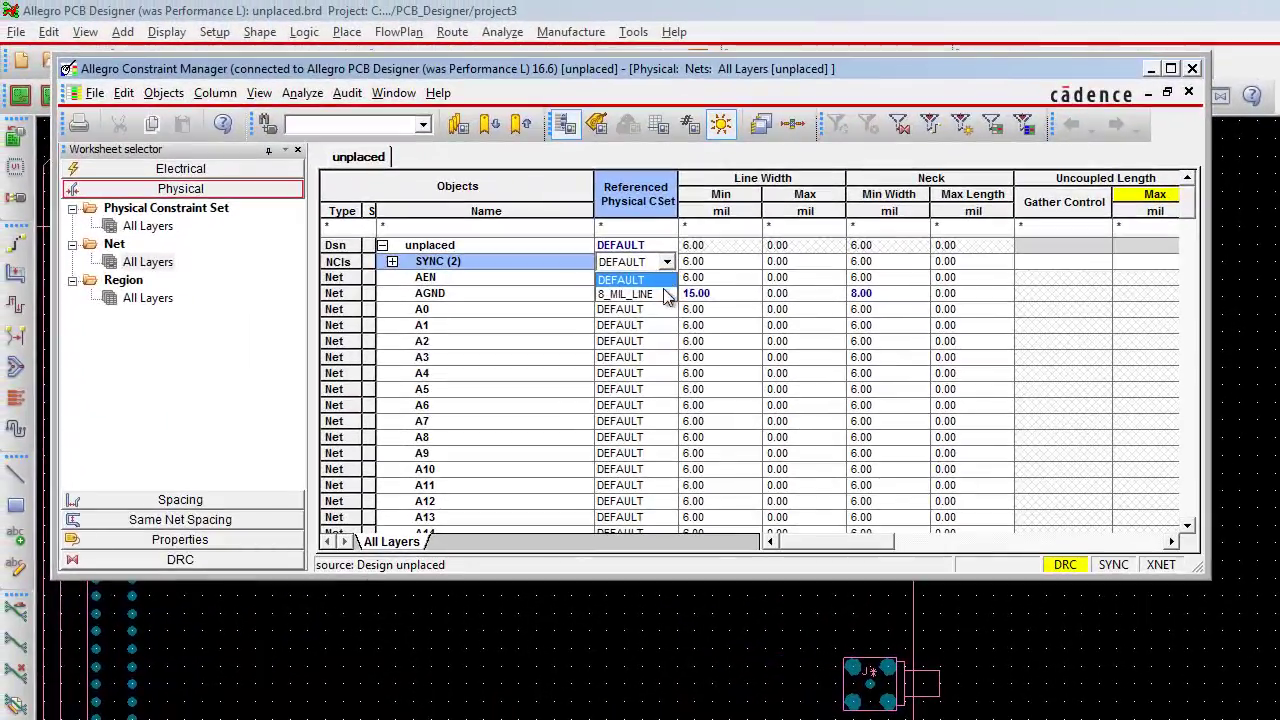
{"action": "left_click", "coordinate": [608, 272]}
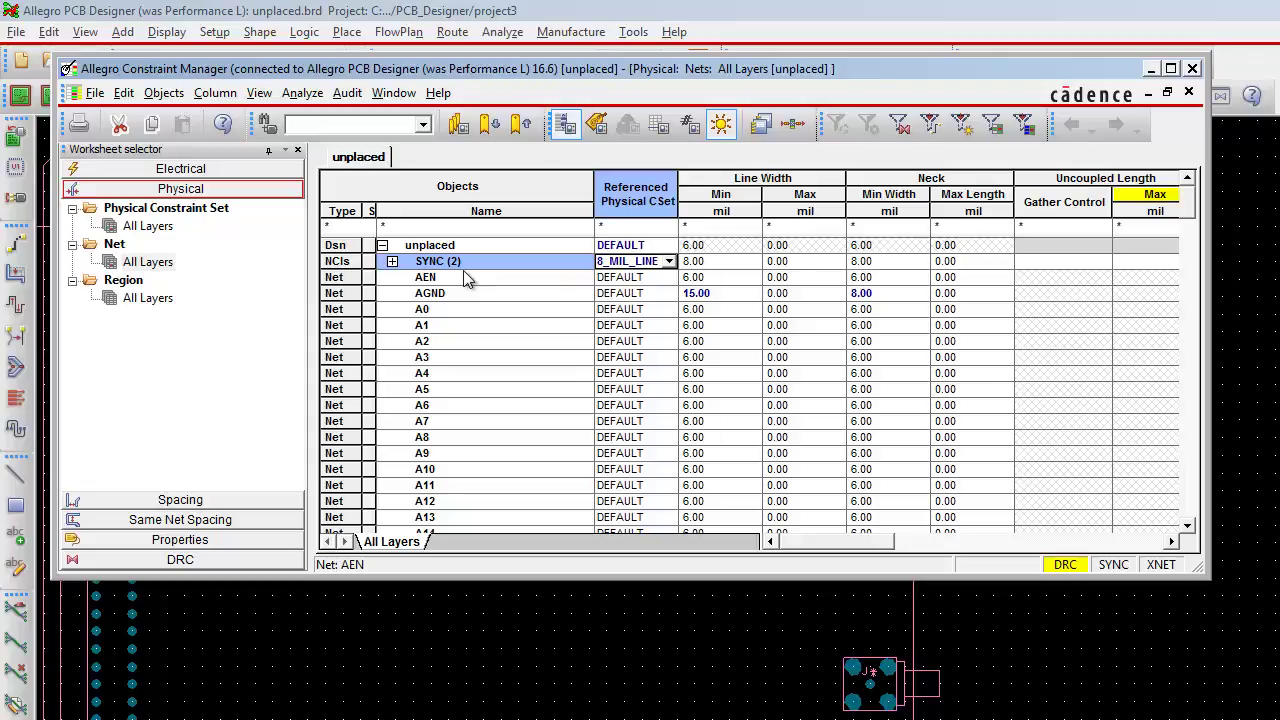
Close the Constraint Manager and save the board under the file name constraints in the project3 folder.
{"action": "left_click", "coordinate": [95, 92]}
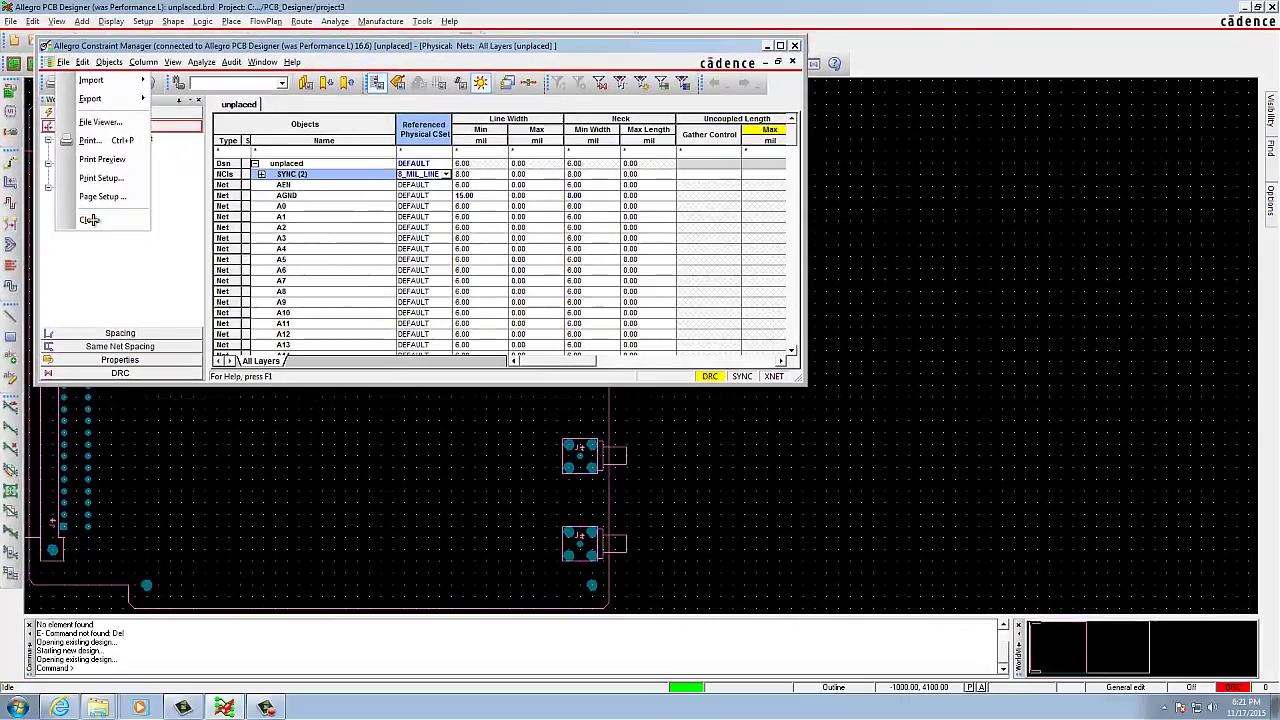
{"action": "left_click", "coordinate": [106, 257]}
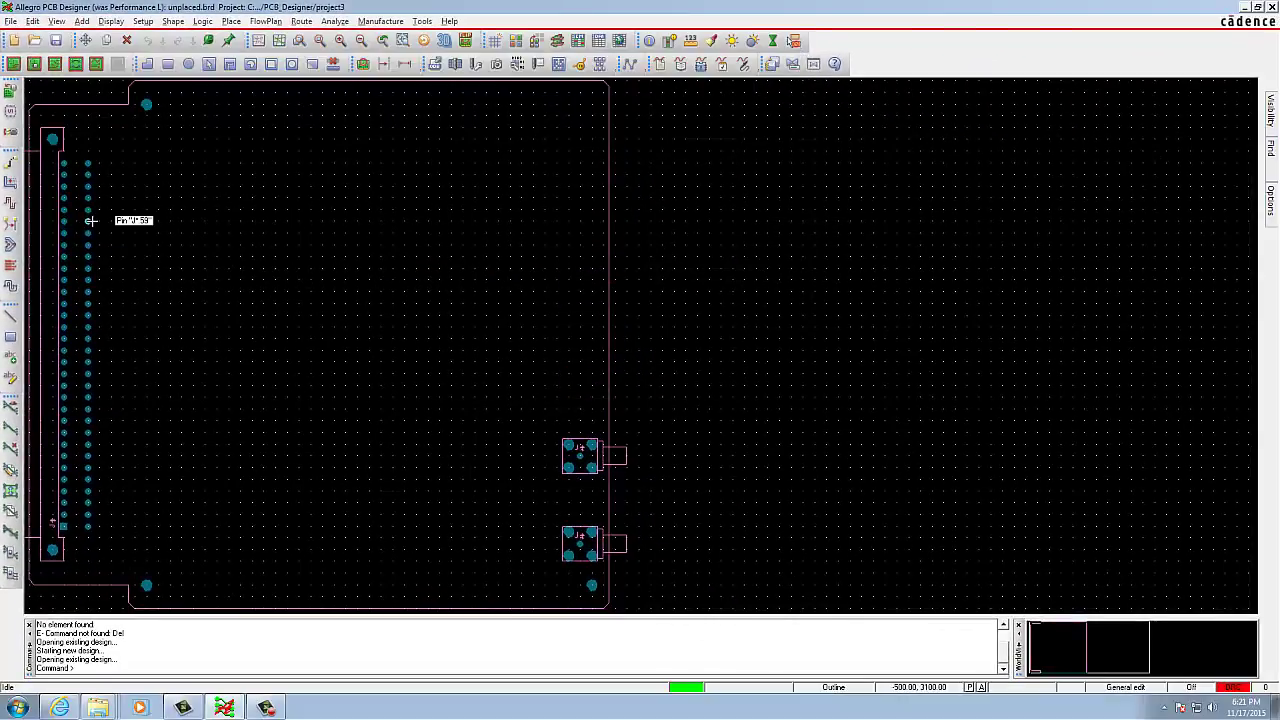
{"action": "left_click", "coordinate": [11, 21]}
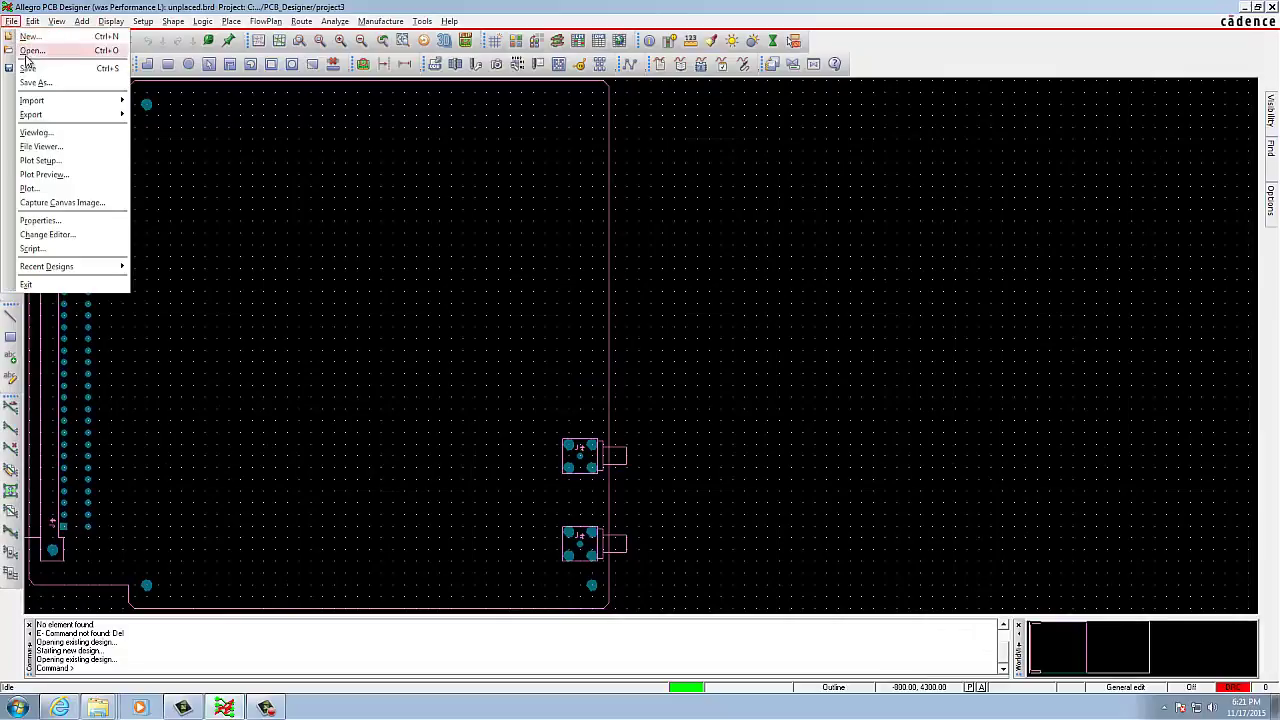
{"action": "left_click", "coordinate": [37, 83]}
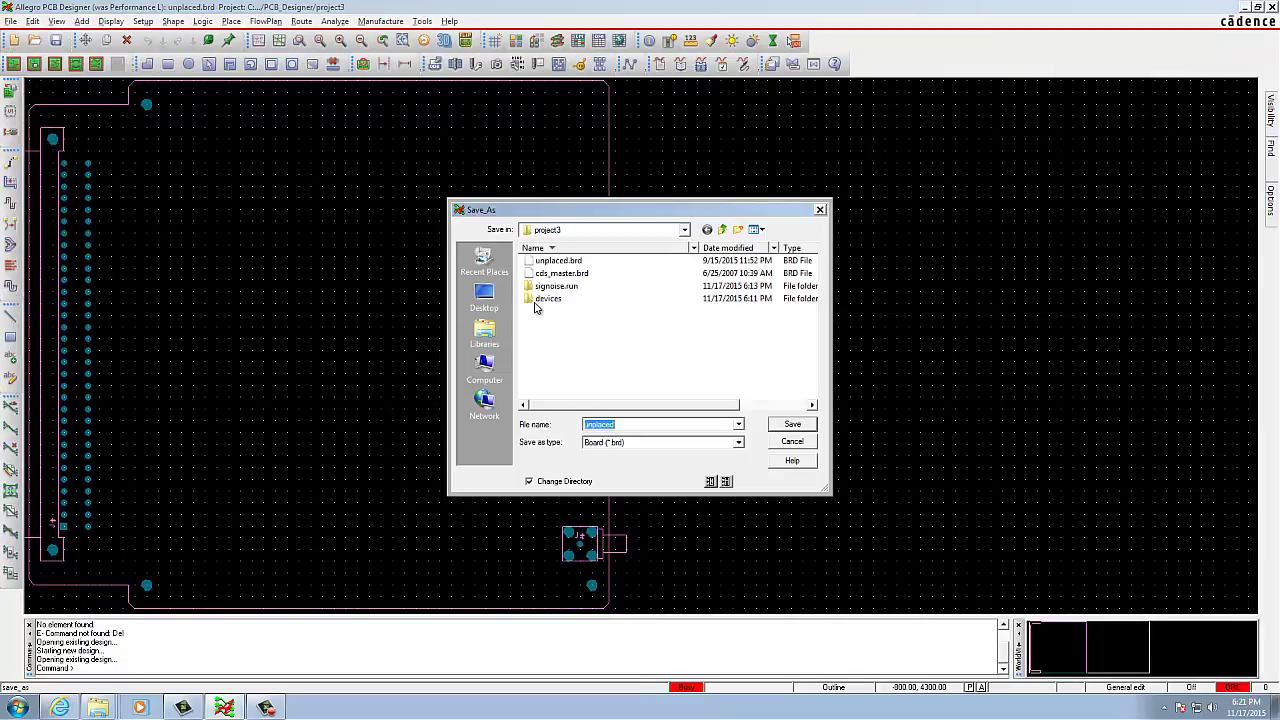
{"action": "key", "text": "BackSpace"}
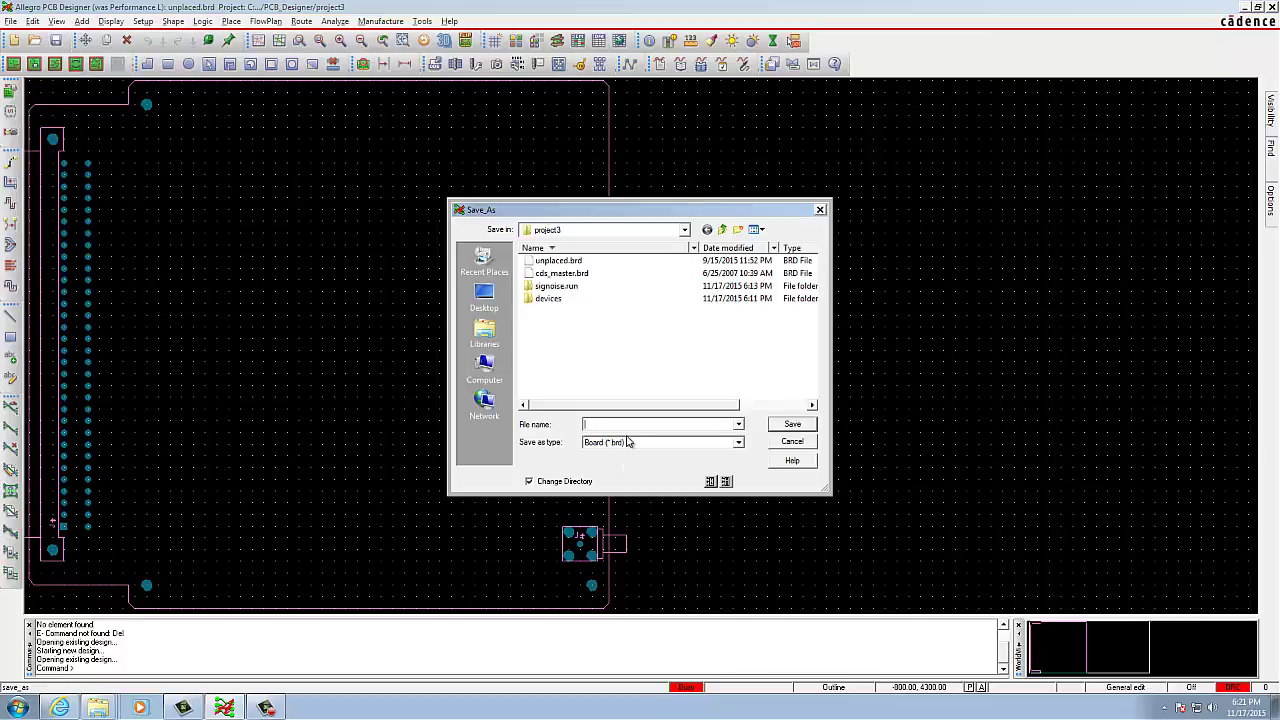
{"action": "type", "text": "constraints"}
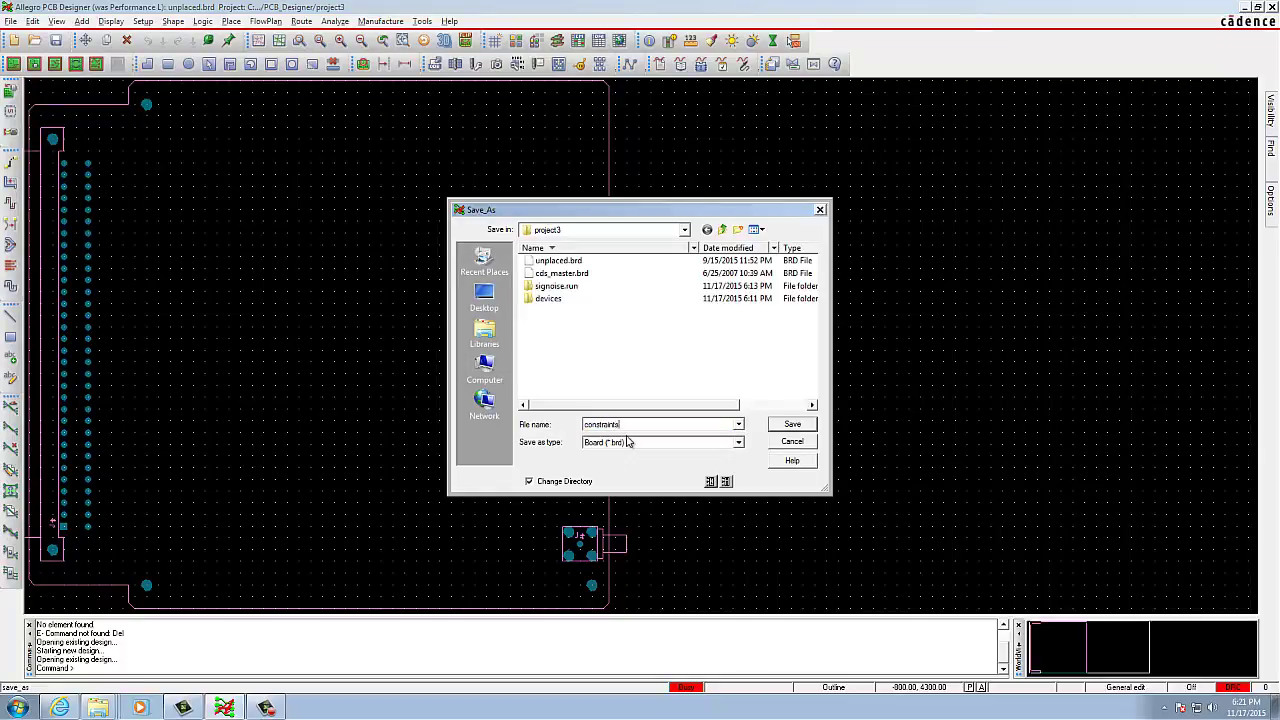
{"action": "left_click", "coordinate": [792, 425]}
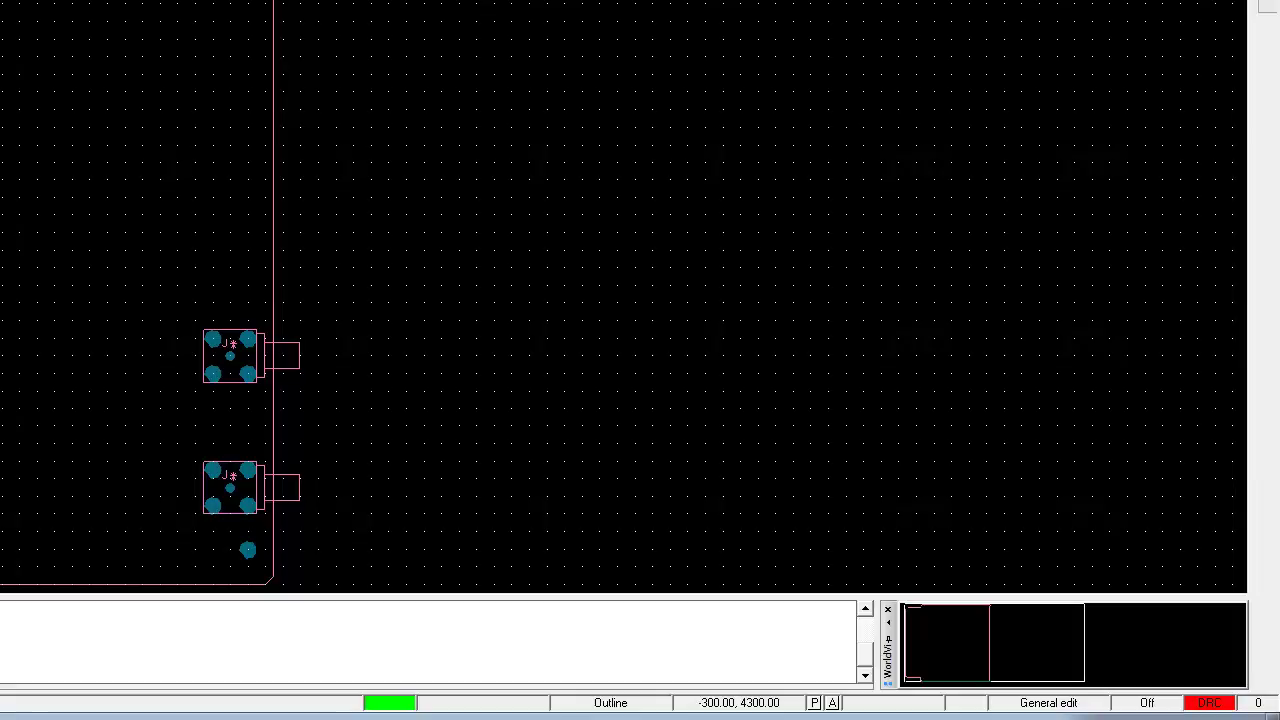
Open the spacing constraint sets in the Constraint Manager and show the Line worksheet for all layers.
{"action": "left_click", "coordinate": [145, 21]}
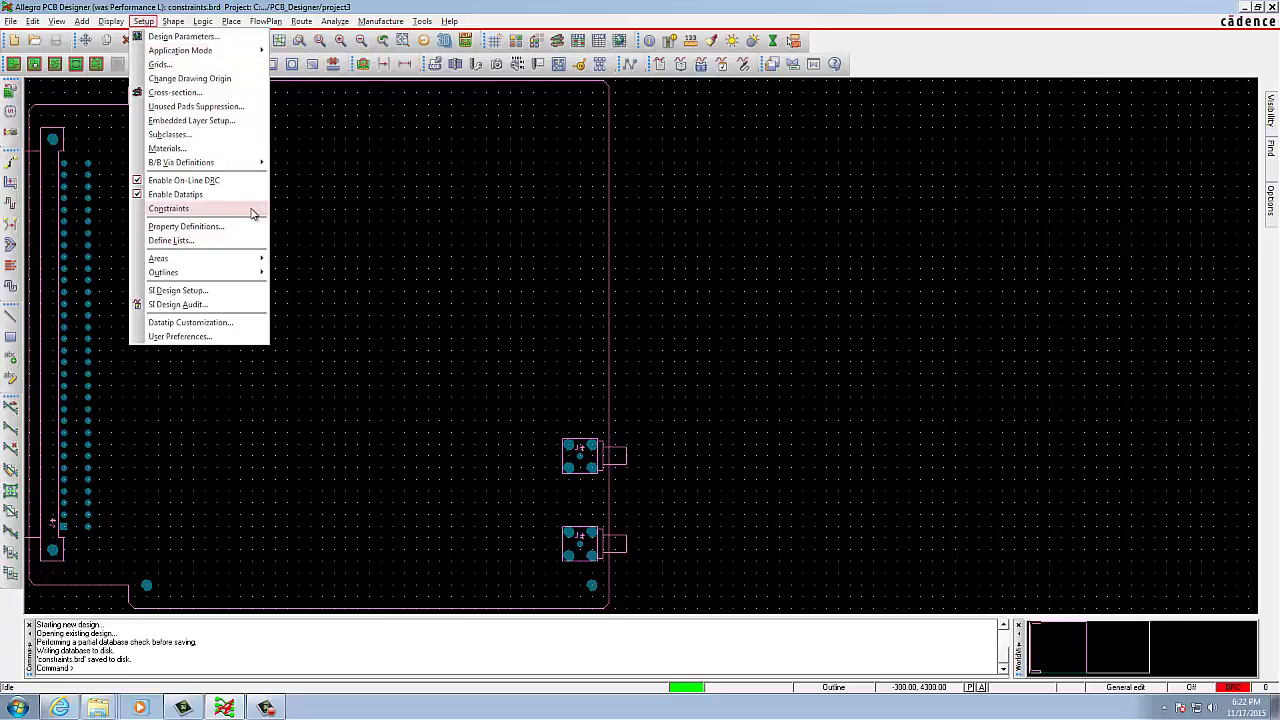
{"action": "mouse_move", "coordinate": [258, 213]}
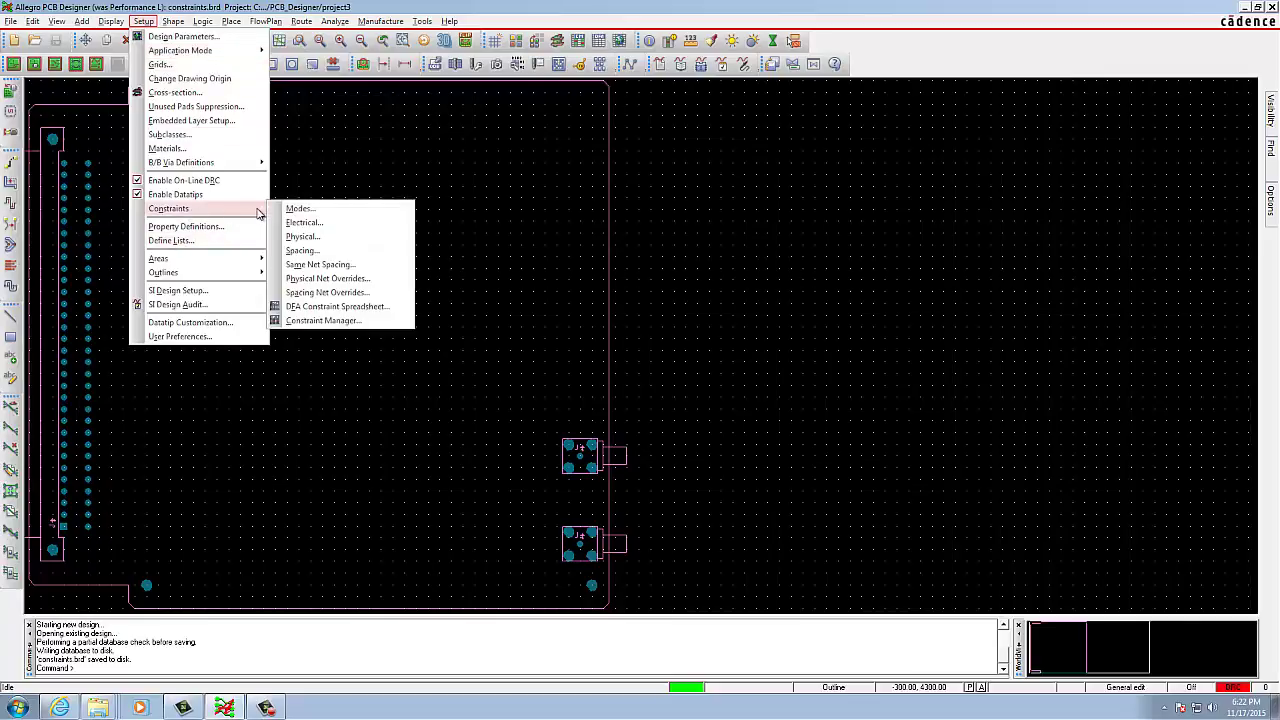
{"action": "left_click", "coordinate": [305, 250]}
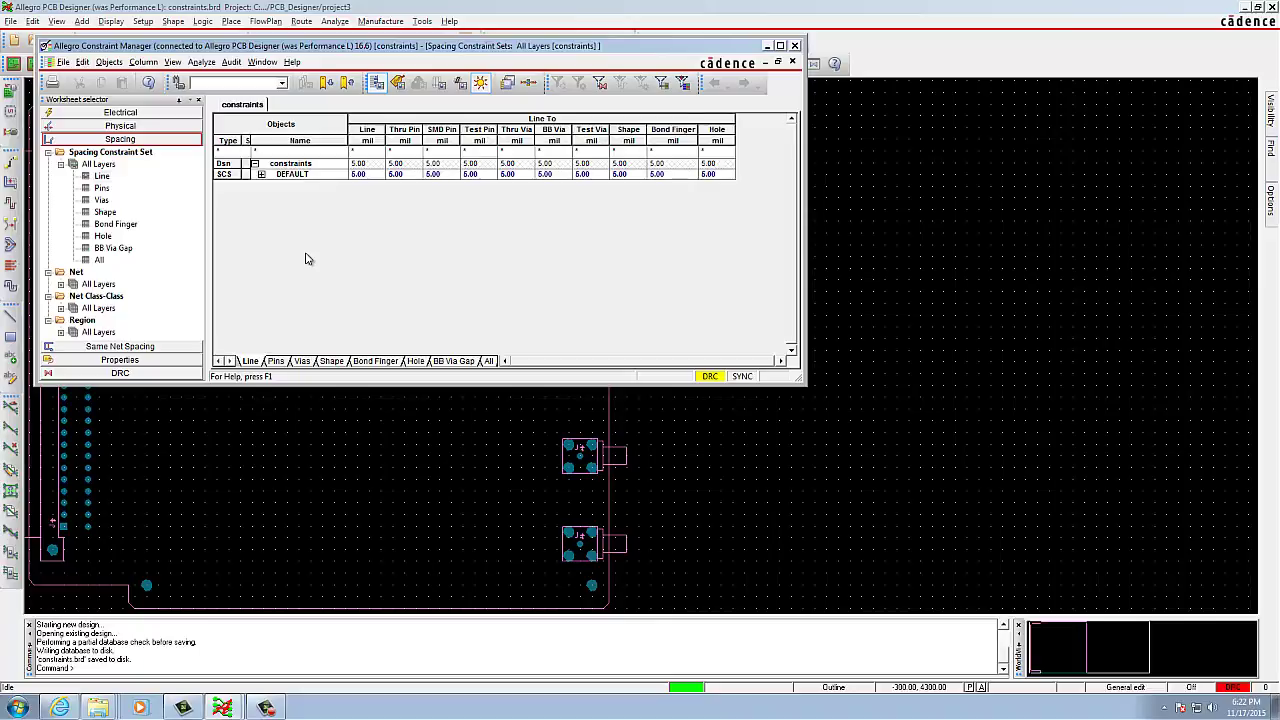
{"action": "left_click", "coordinate": [102, 177]}
Set the DEFAULT spacing set's line-to-line, line-to-thru-pin, line-to-SMD-pin and line-to-test-pin spacing to 6 mil.
{"action": "left_click", "coordinate": [356, 175]}
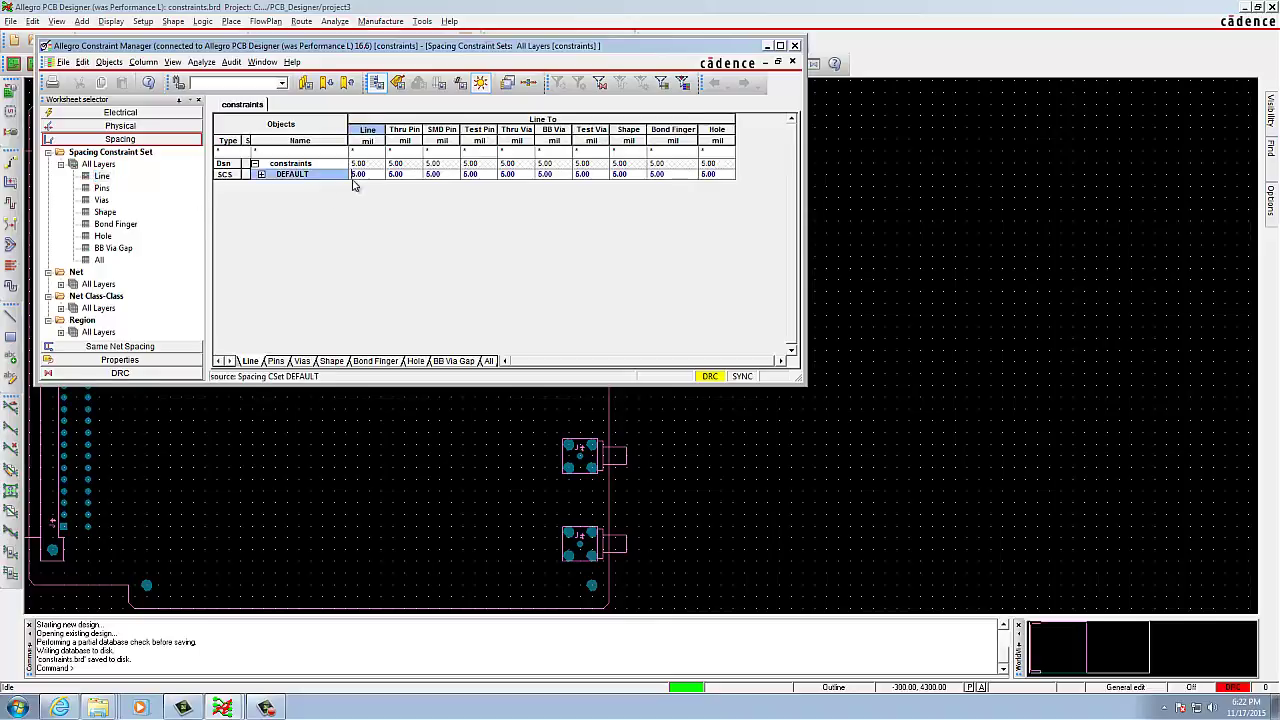
{"action": "type", "text": "6"}
{"action": "key", "text": "Return"}
{"action": "left_click", "coordinate": [395, 175]}
{"action": "type", "text": "6"}
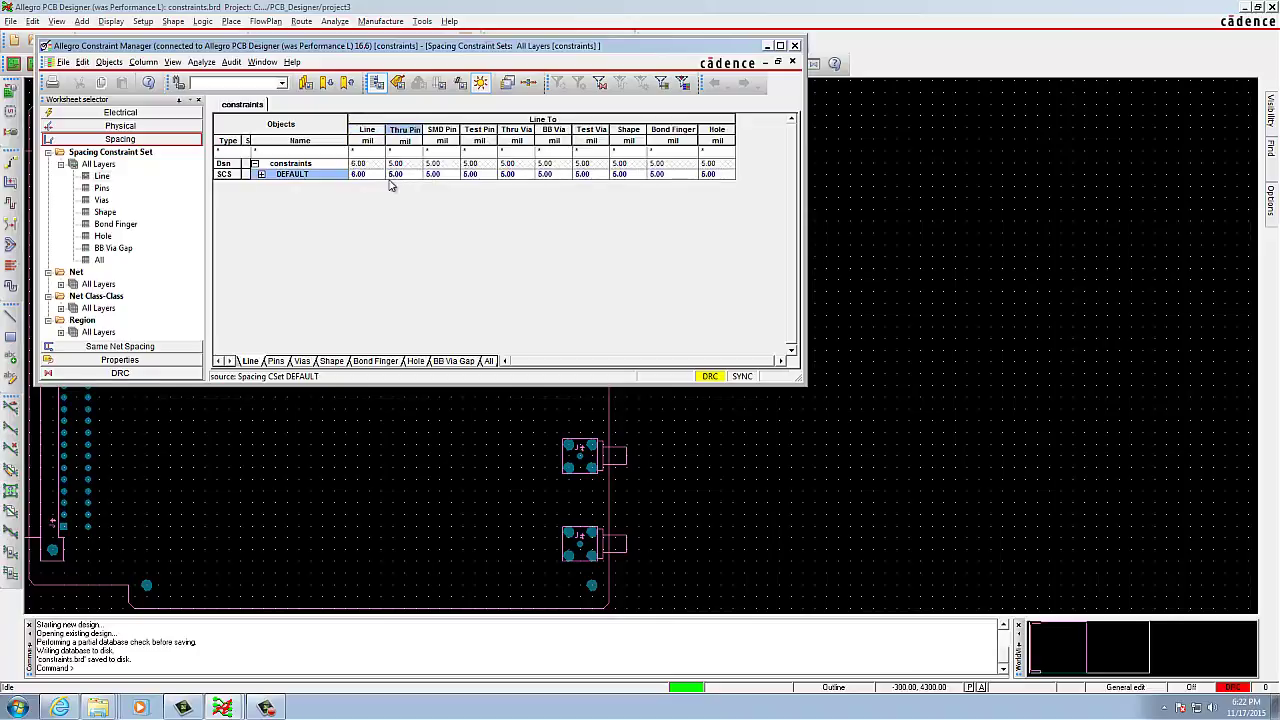
{"action": "left_click", "coordinate": [432, 175]}
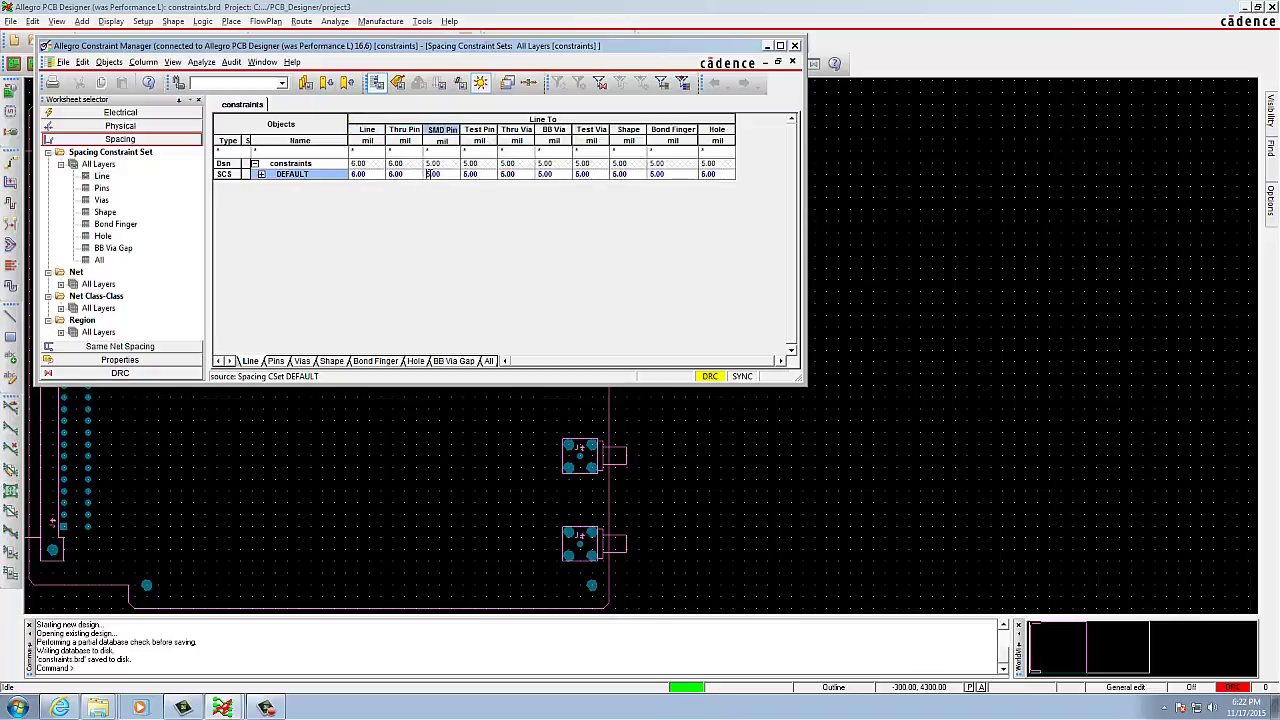
{"action": "type", "text": "6"}
{"action": "left_click", "coordinate": [468, 175]}
{"action": "type", "text": "6"}
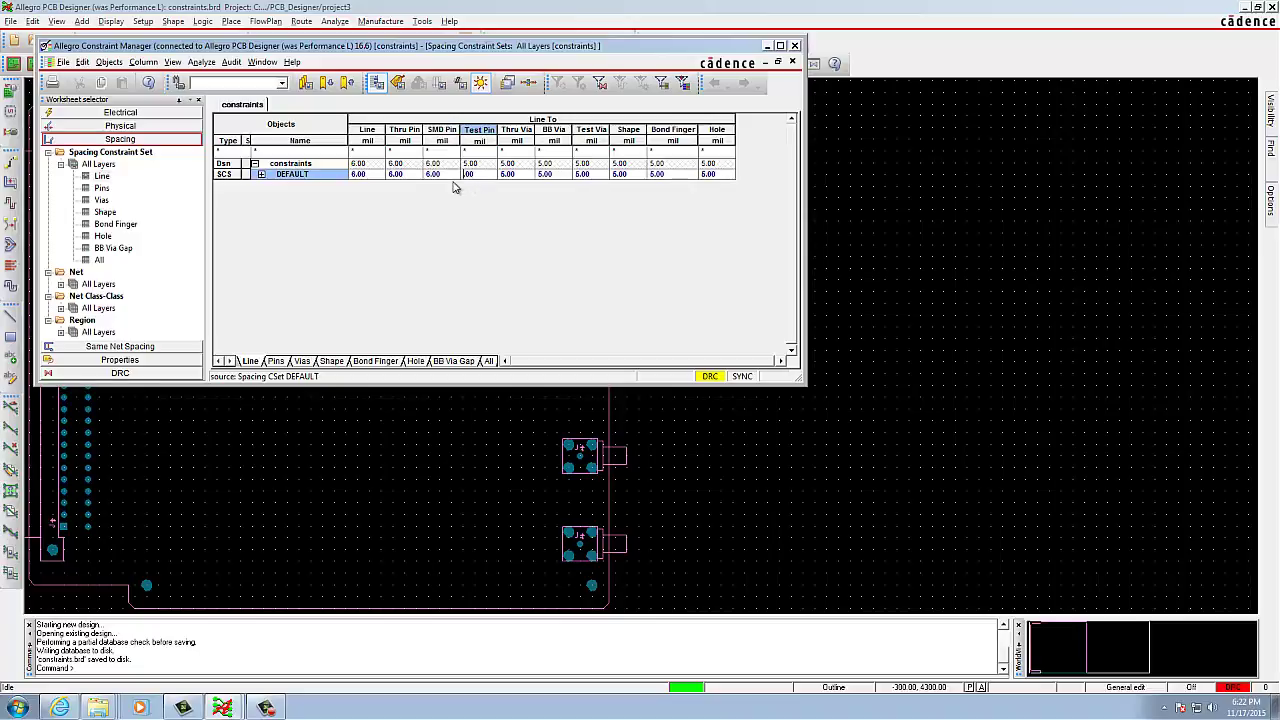
Set the DEFAULT spacing set's line-to-thru-via, line-to-BB-via and line-to-test-via spacing to 6 mil.
{"action": "left_click", "coordinate": [507, 175]}
{"action": "type", "text": "6"}
{"action": "key", "text": "Return"}
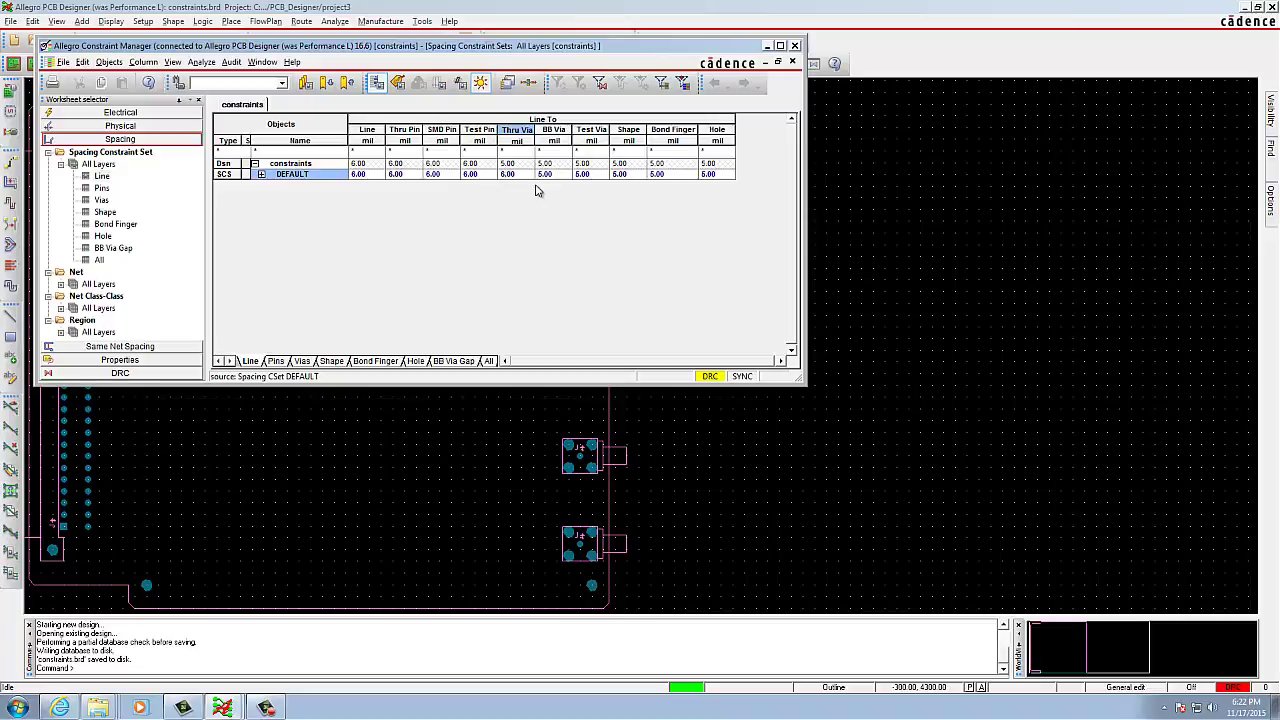
{"action": "left_click", "coordinate": [545, 175]}
{"action": "type", "text": "6."}
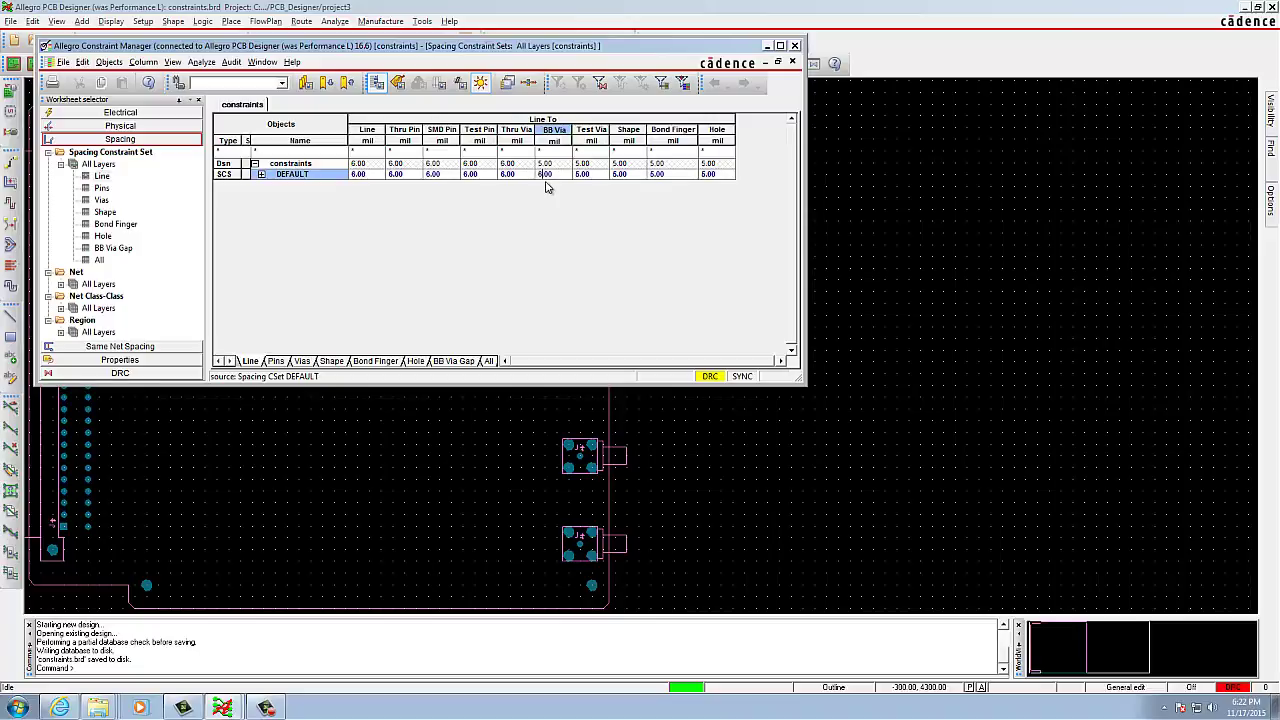
{"action": "left_click", "coordinate": [578, 175]}
{"action": "type", "text": "6"}
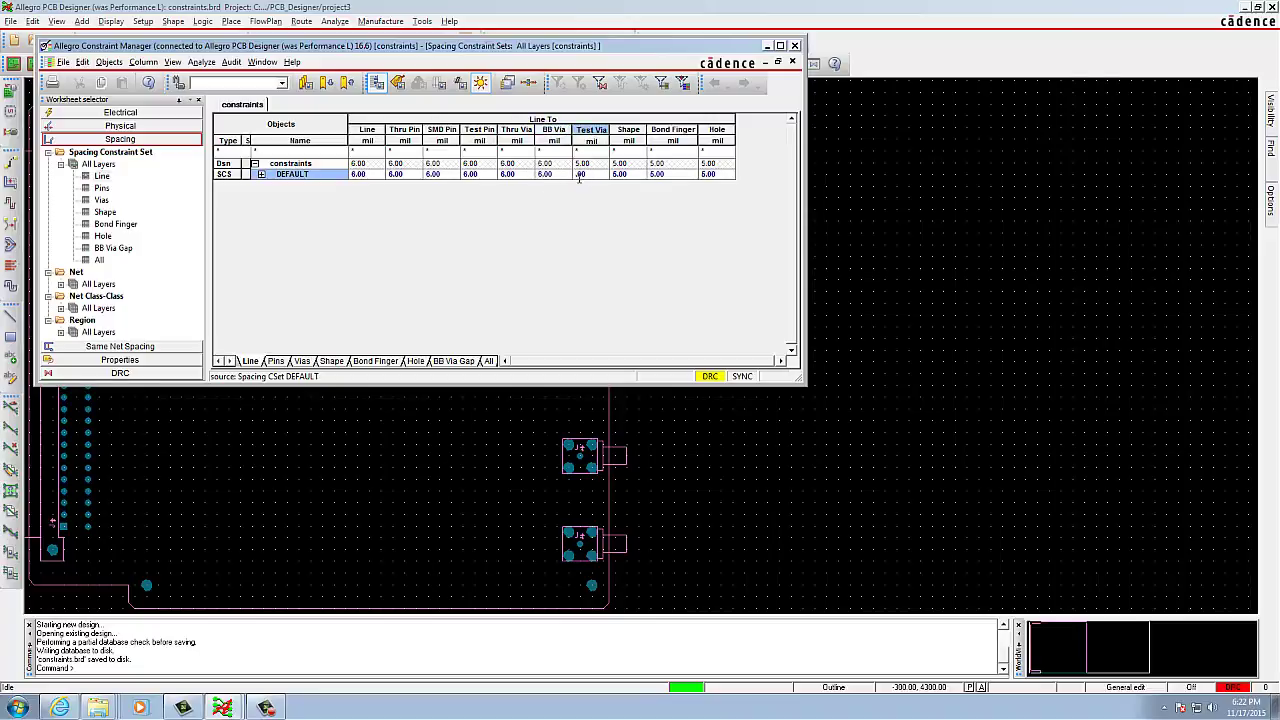
Set the DEFAULT spacing set's line-to-shape and line-to-bond-finger spacing to 6 mil.
{"action": "left_click", "coordinate": [619, 175]}
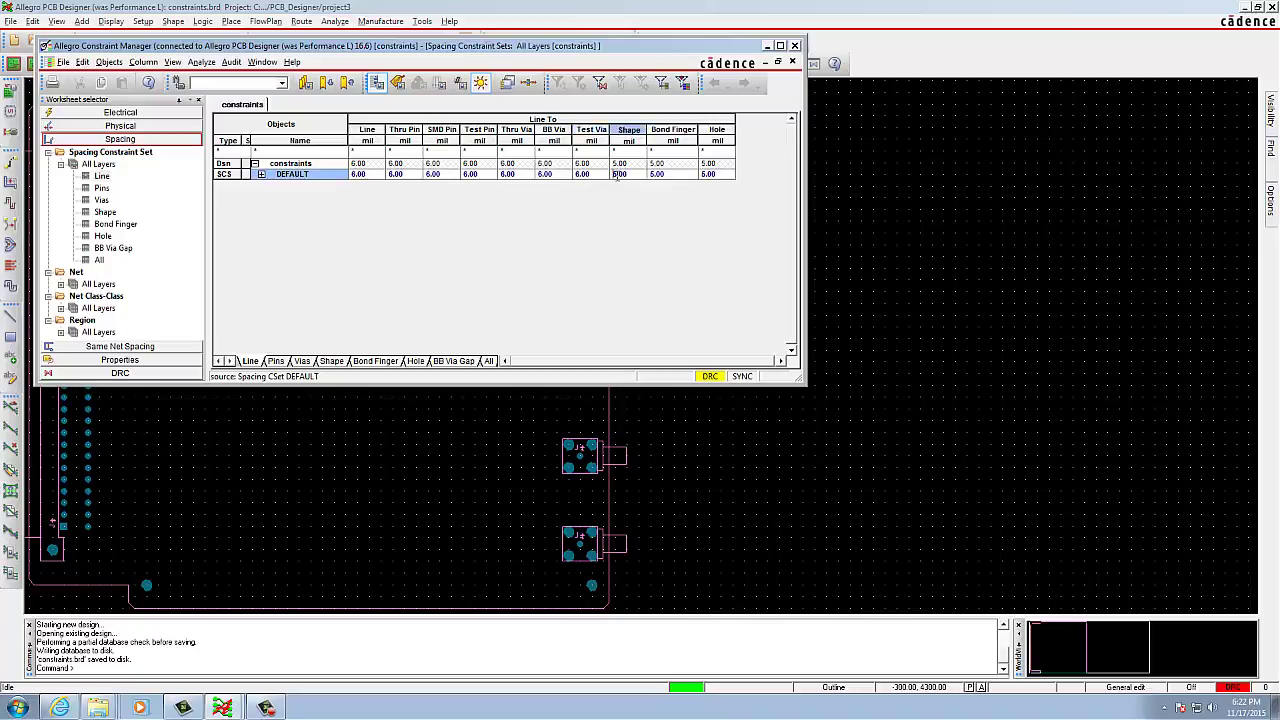
{"action": "type", "text": "6"}
{"action": "left_click", "coordinate": [655, 176]}
{"action": "type", "text": "6"}
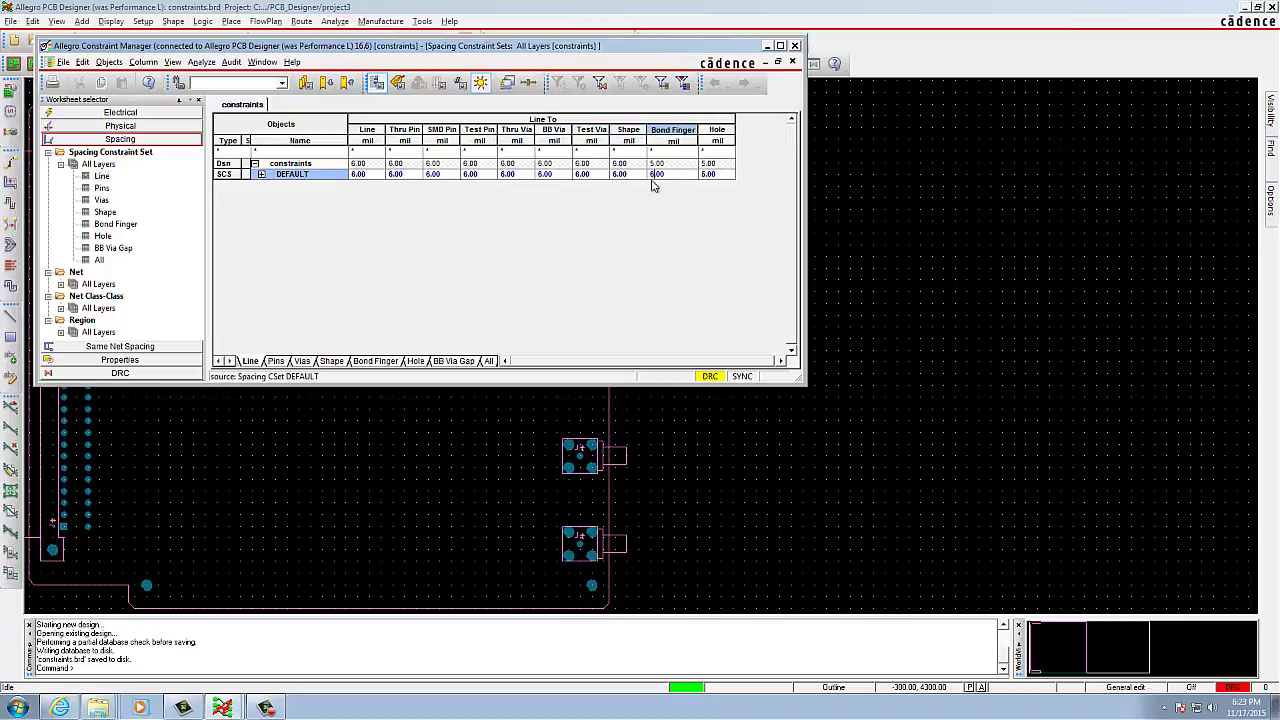
{"action": "left_click", "coordinate": [707, 177]}
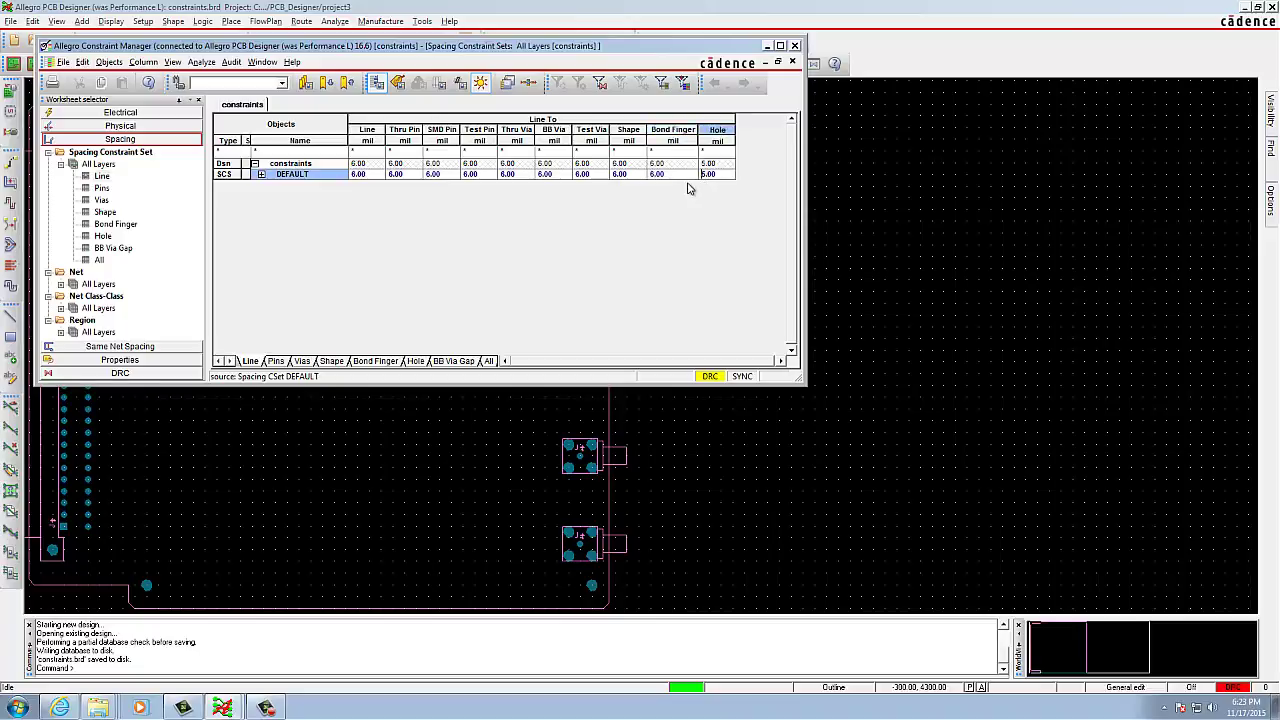
{"action": "type", "text": "6"}
{"action": "left_click", "coordinate": [420, 318]}
Create a spacing constraint set named 8_MIL_SPACE, copying its constraints from the DEFAULT set.
{"action": "left_click", "coordinate": [287, 176]}
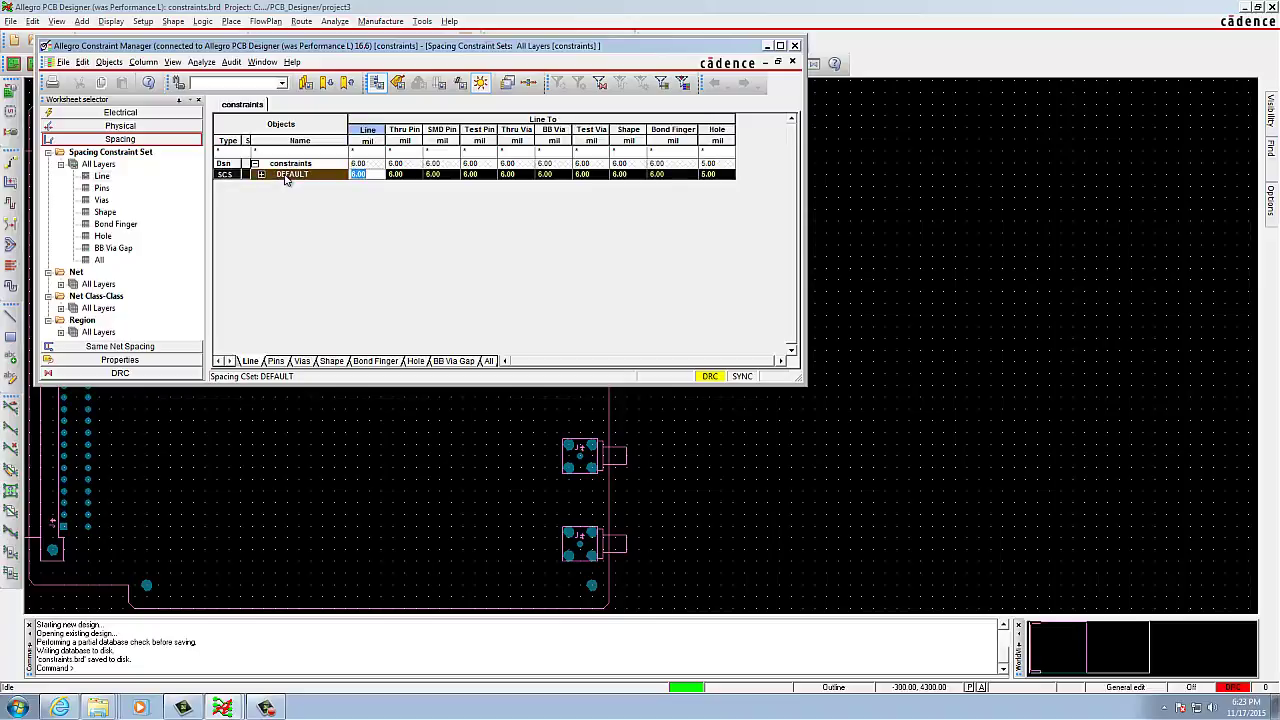
{"action": "left_click", "coordinate": [110, 62]}
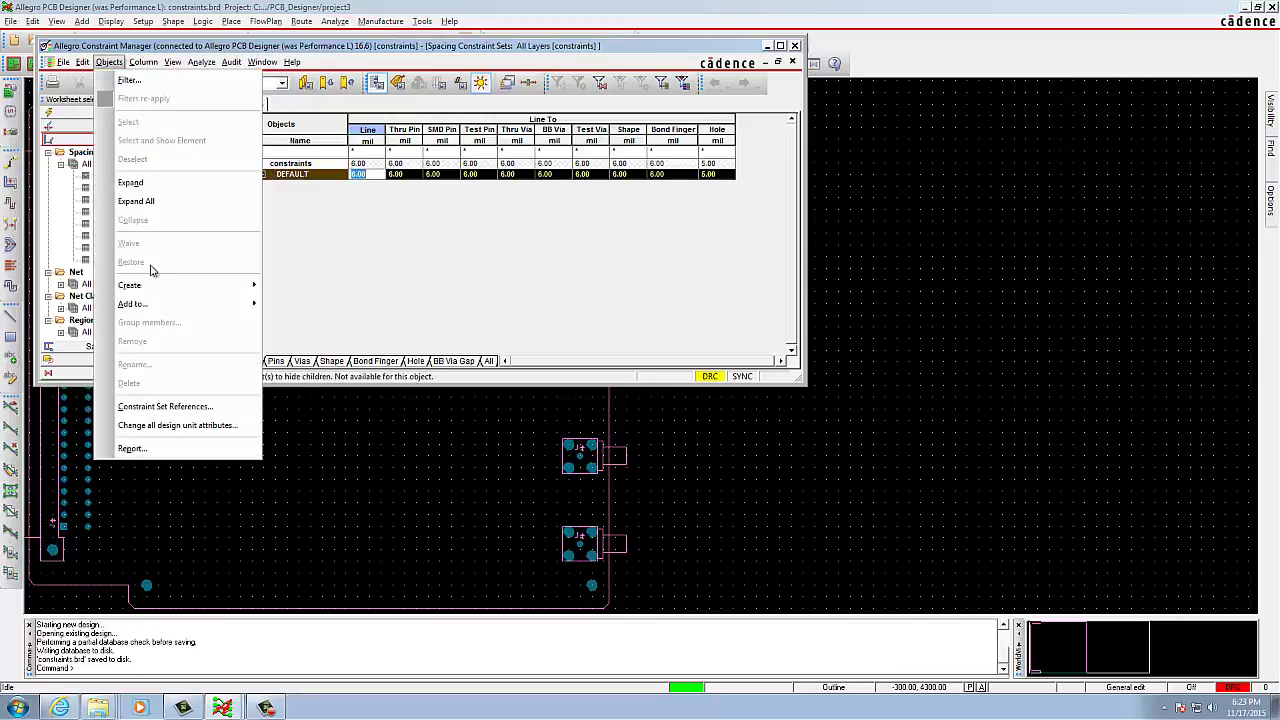
{"action": "mouse_move", "coordinate": [151, 287]}
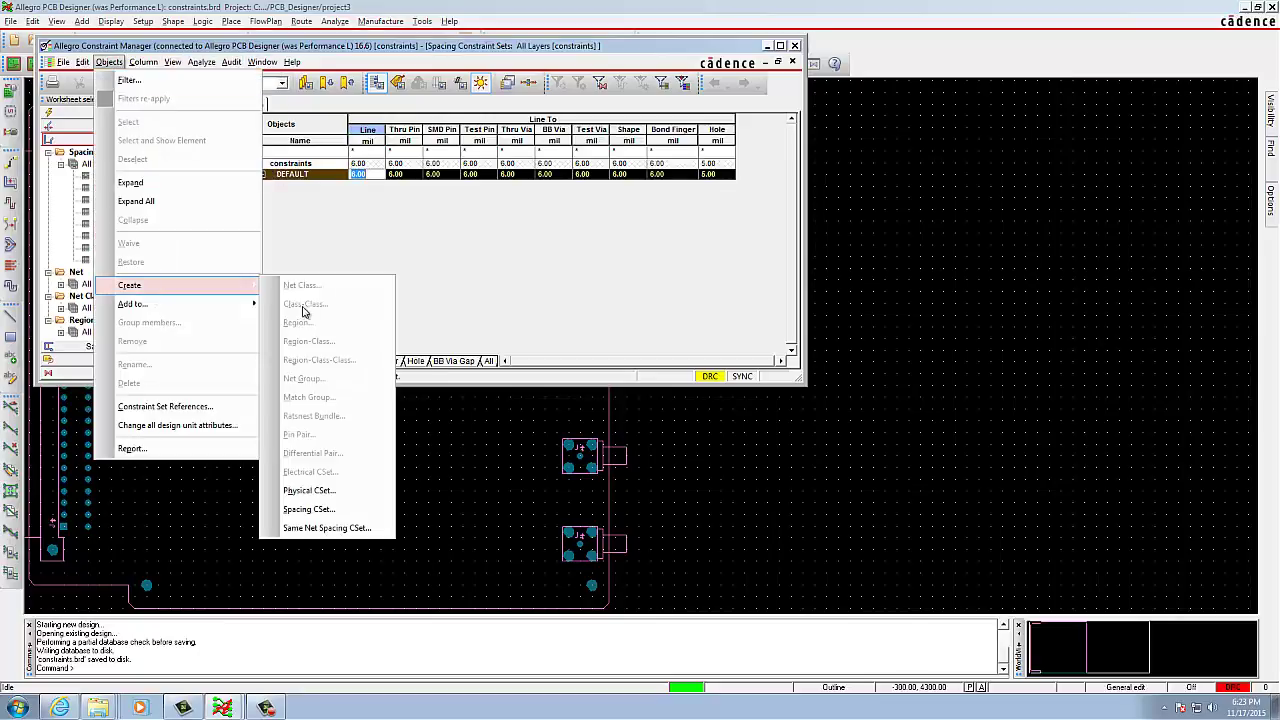
{"action": "left_click", "coordinate": [325, 510]}
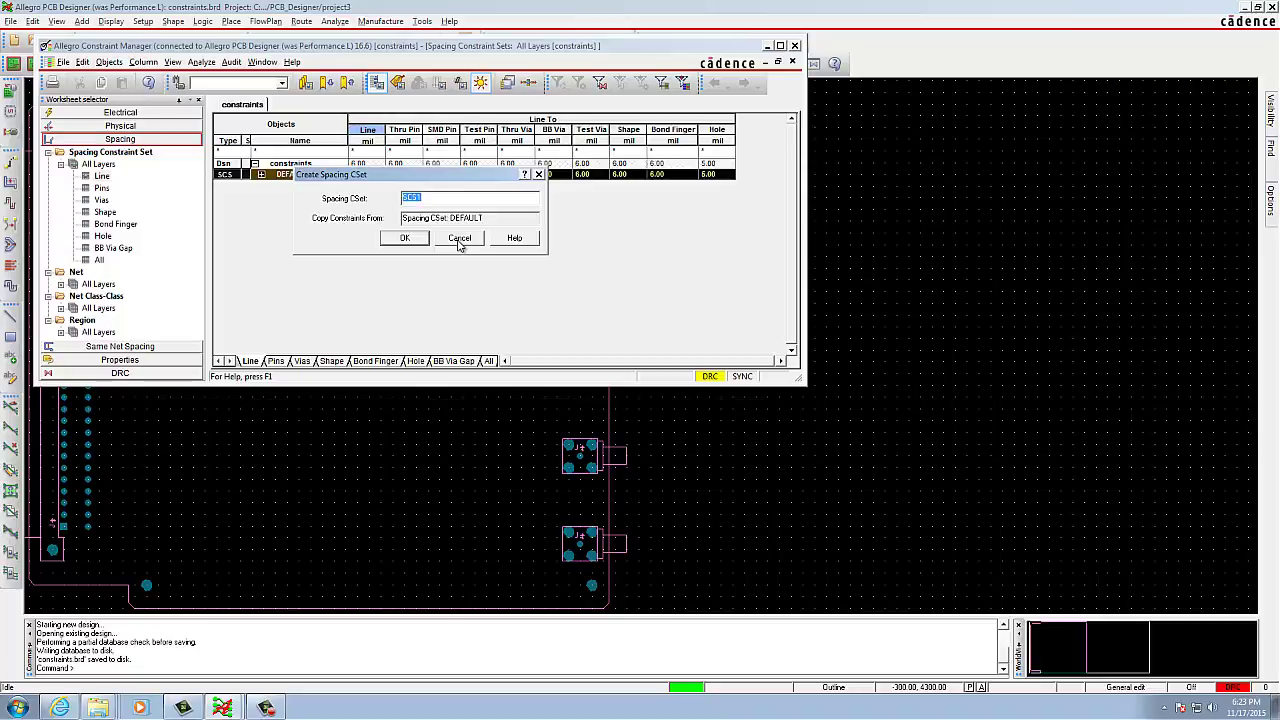
{"action": "key", "text": "BackSpace"}
{"action": "type", "text": "0"}
{"action": "type", "text": "_mil"}
{"action": "type", "text": "_space"}
{"action": "left_click", "coordinate": [414, 242]}
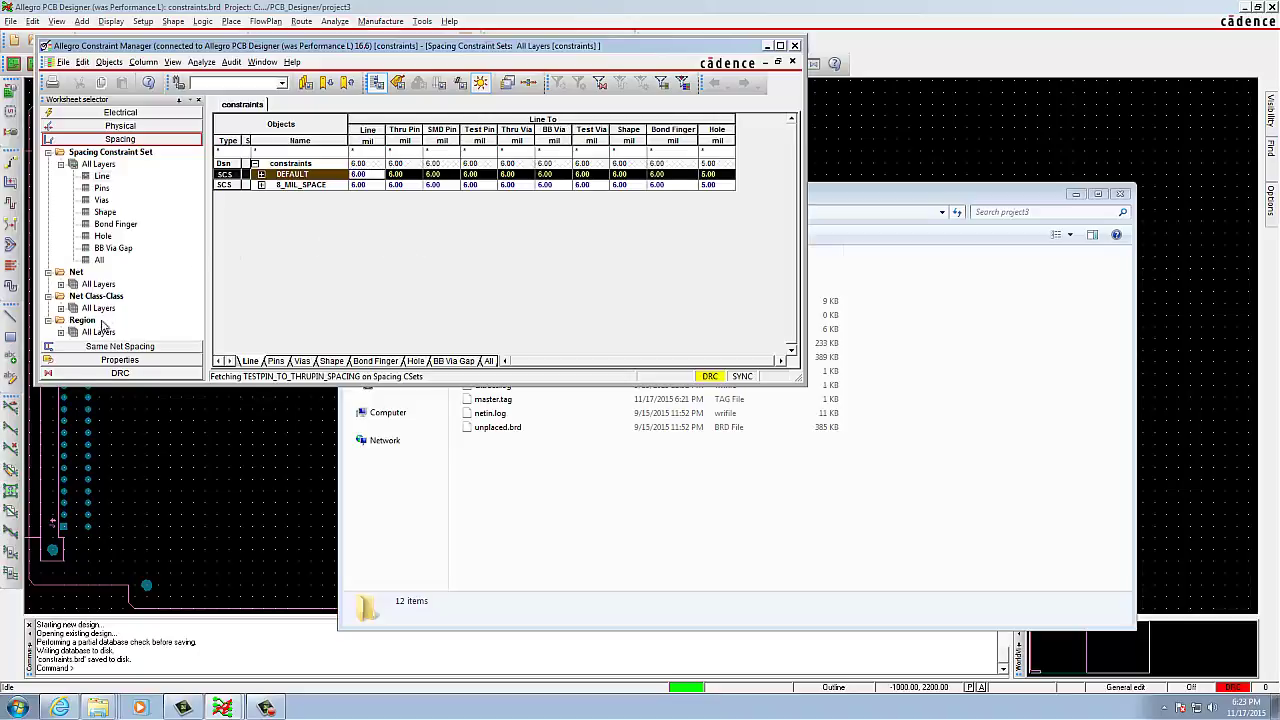
Assign the 8_MIL_SPACE spacing set to the SYNC net class in the all-layers net spacing worksheet.
{"action": "left_click", "coordinate": [88, 285]}
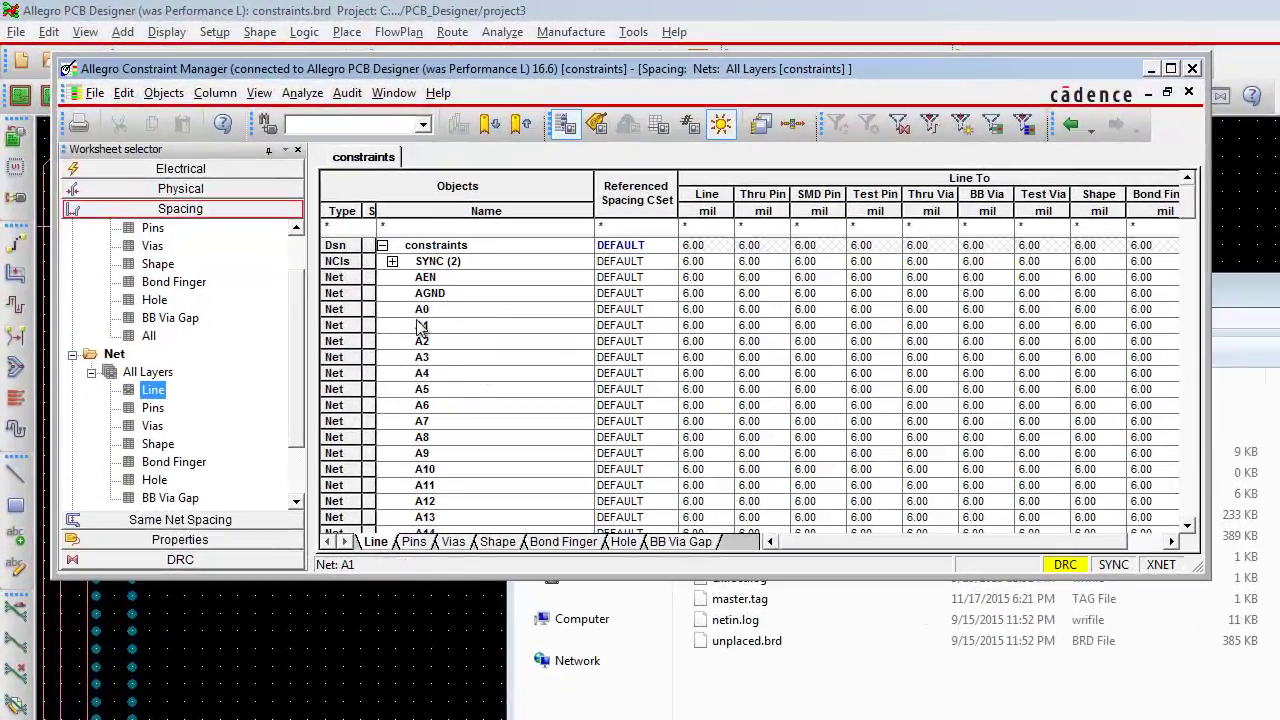
{"action": "left_click", "coordinate": [392, 261]}
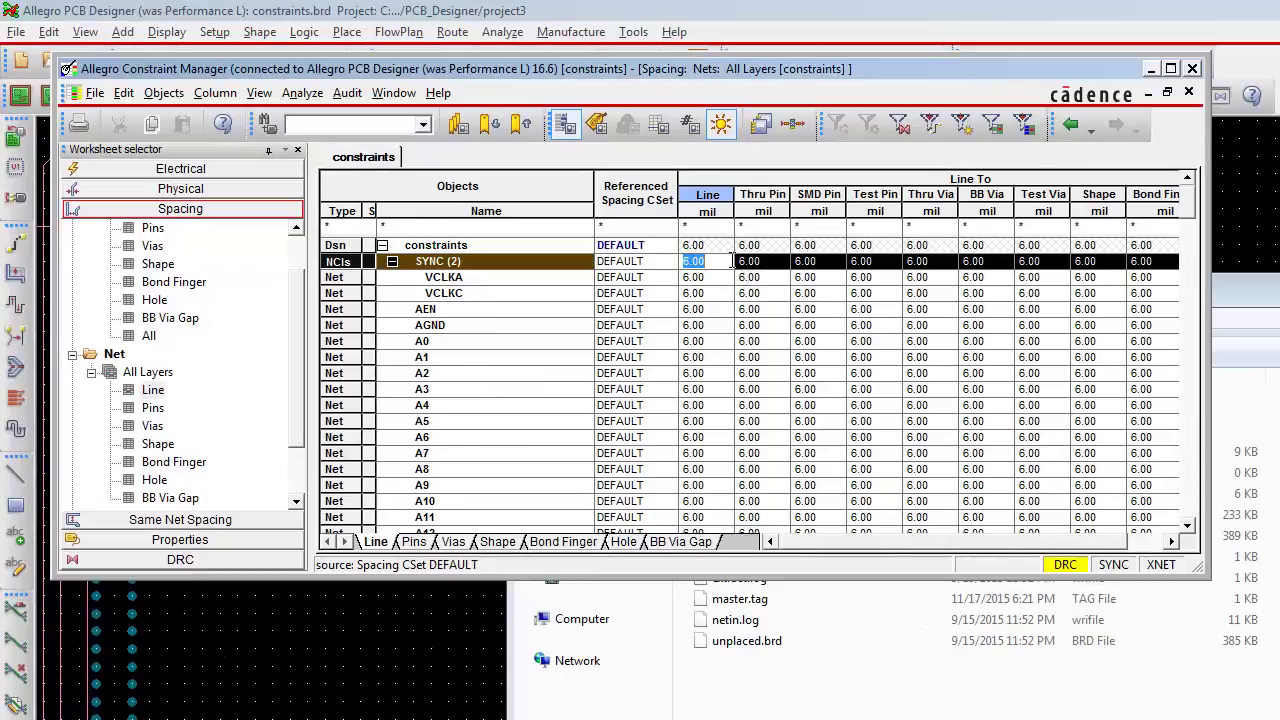
{"action": "left_click", "coordinate": [655, 264]}
{"action": "left_click", "coordinate": [666, 262]}
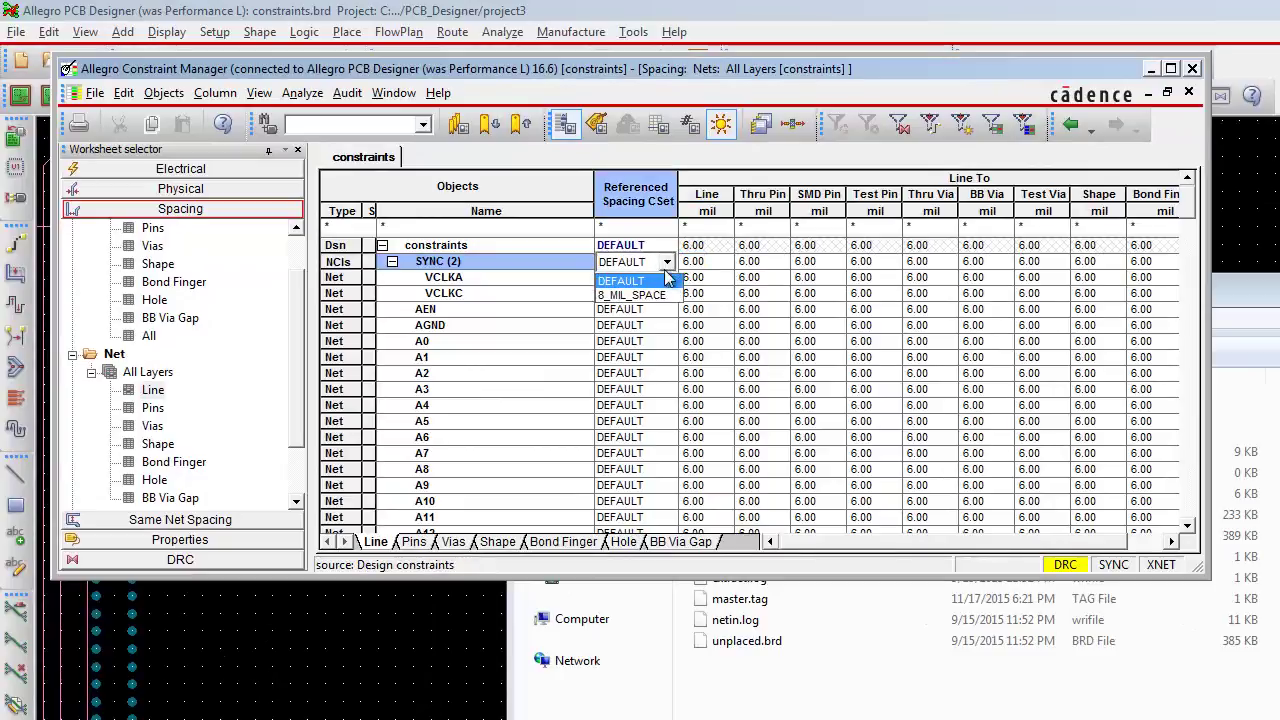
{"action": "left_click", "coordinate": [658, 295]}
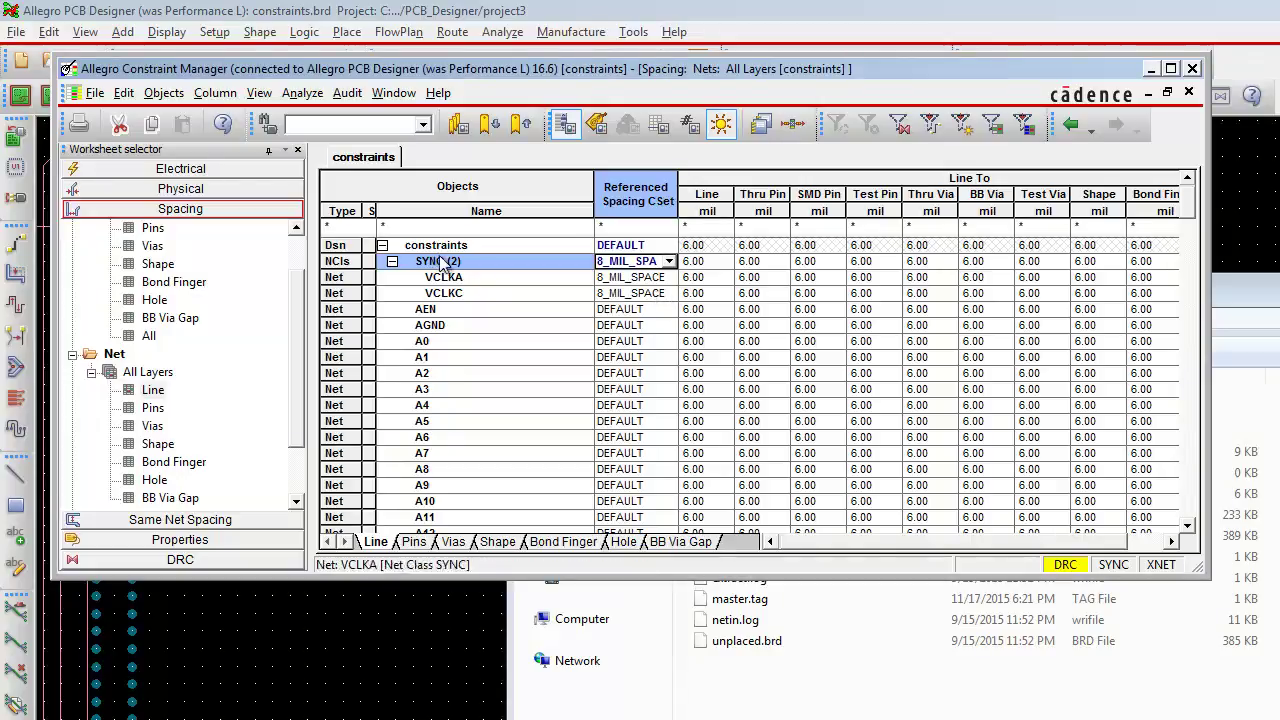
Minimize the Constraint Manager and save the board, overwriting constraints.brd in the project3 folder.
{"action": "left_click", "coordinate": [92, 96]}
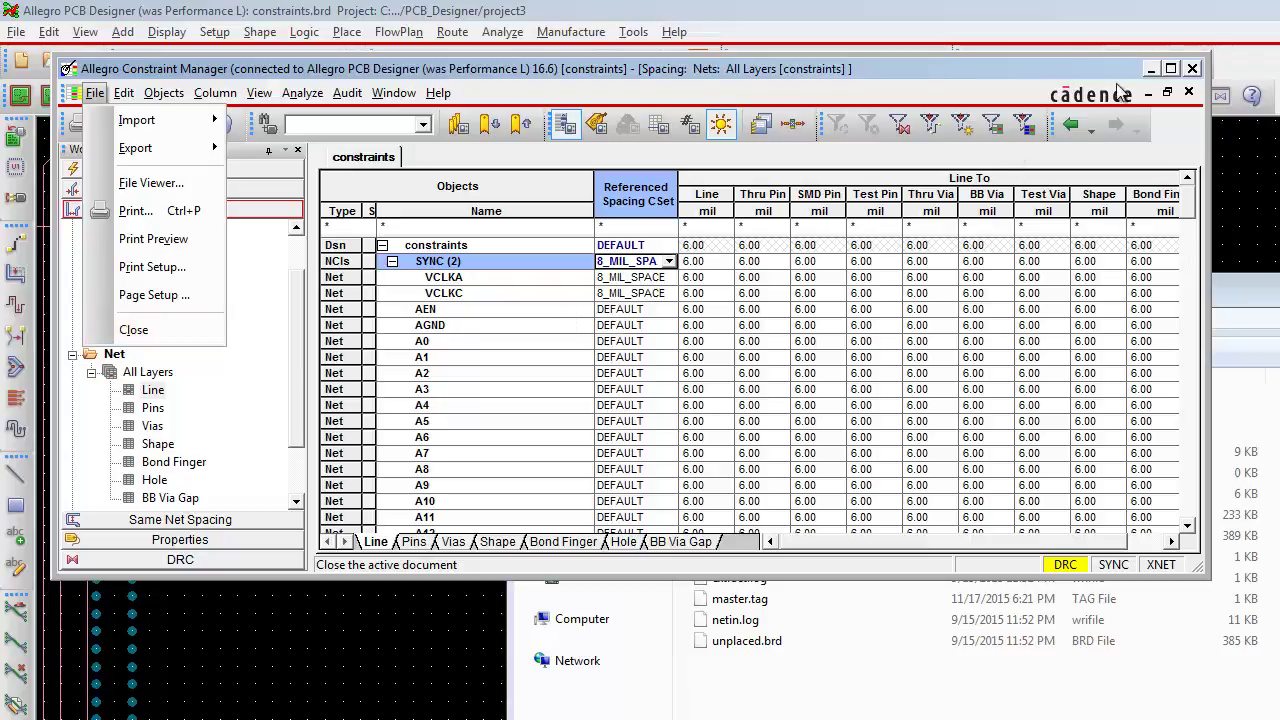
{"action": "left_click", "coordinate": [1150, 69]}
{"action": "left_click", "coordinate": [20, 33]}
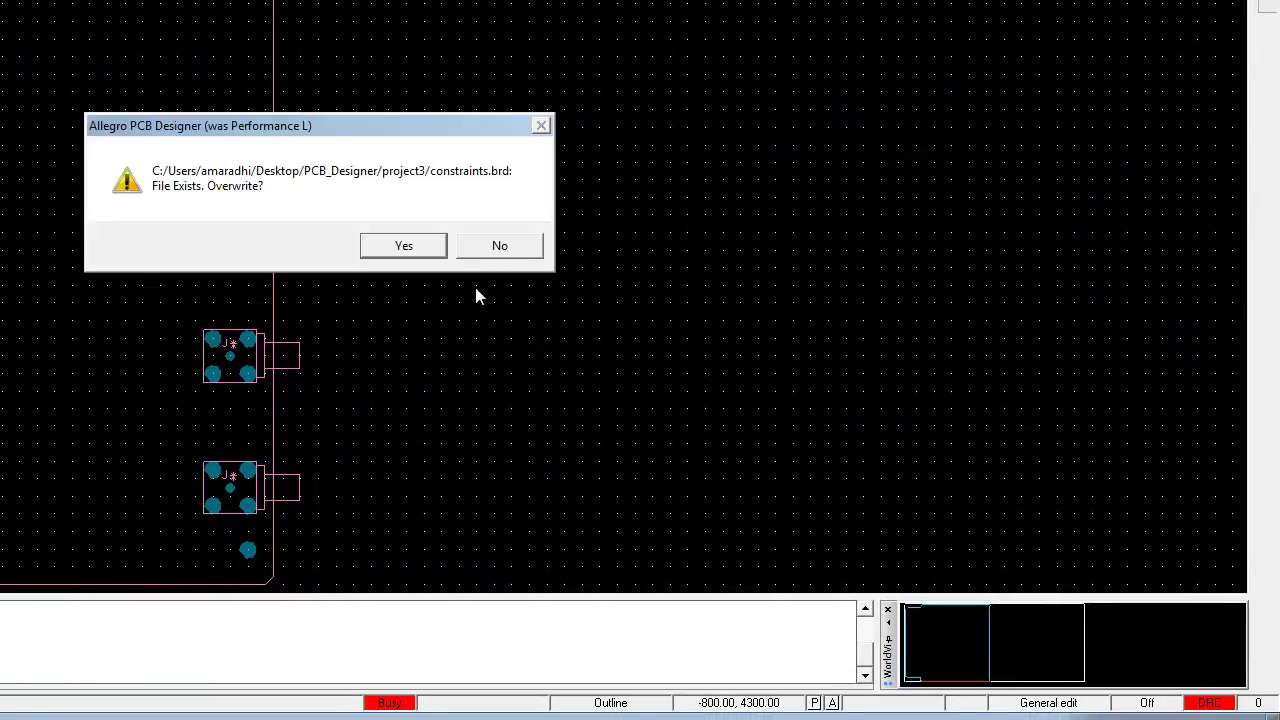
{"action": "left_click", "coordinate": [430, 246]}
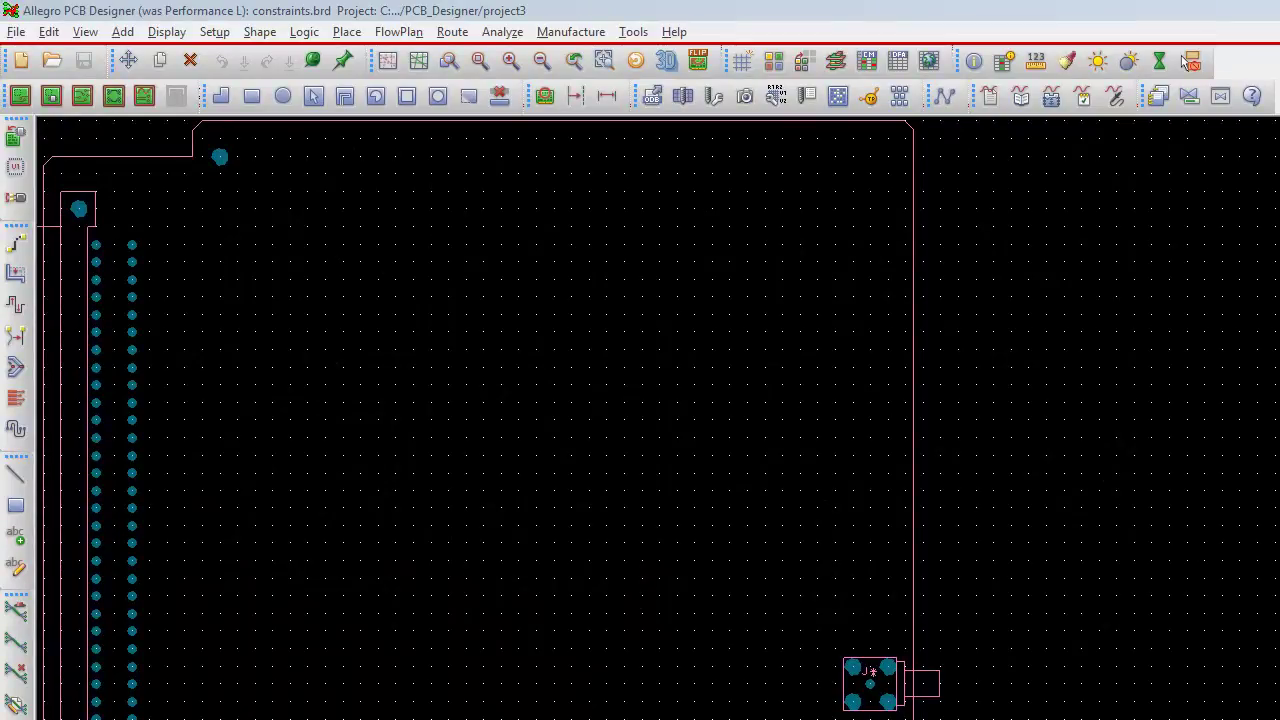
Return to the Constraint Manager and show the Line worksheet of the spacing constraint sets.
{"action": "scroll", "coordinate": [308, 428], "scroll_direction": "down", "scroll_amount": 2}
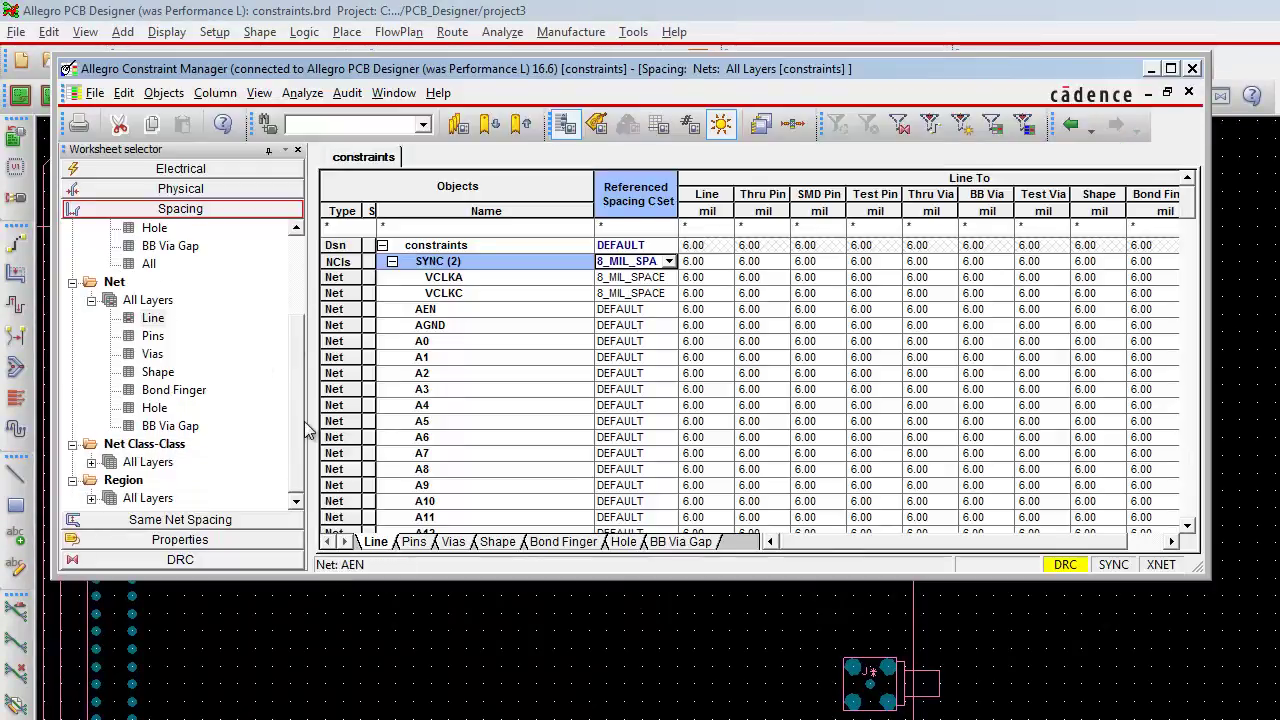
{"action": "left_click_drag", "start_coordinate": [302, 430], "coordinate": [297, 348]}
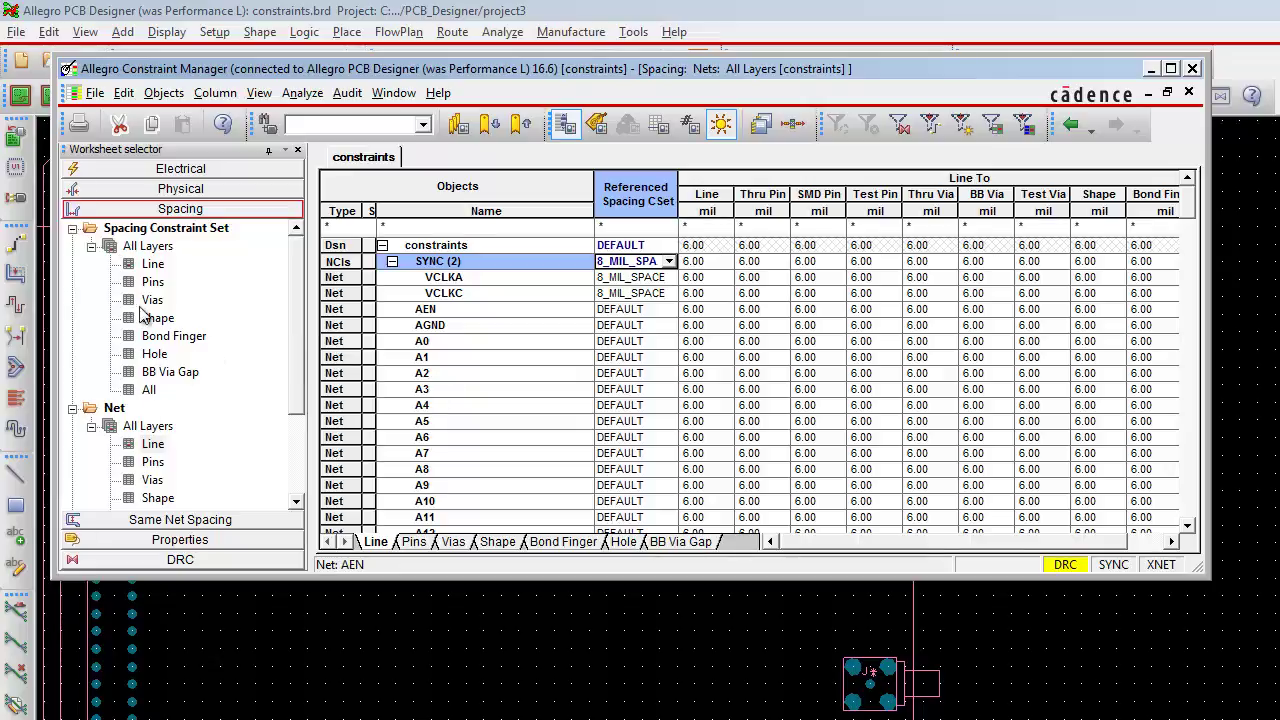
{"action": "left_click", "coordinate": [152, 266]}
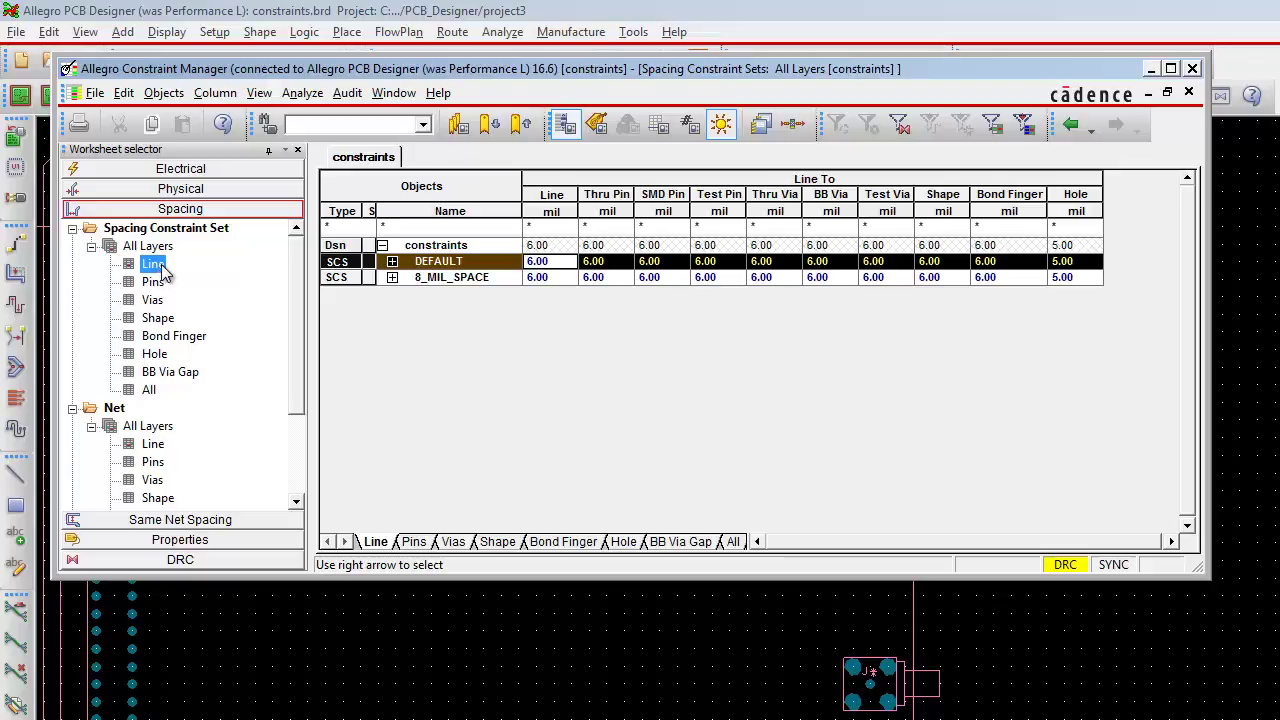
Create a spacing constraint set named 15_MIL_SPACE, copying its constraints from the DEFAULT set.
{"action": "left_click", "coordinate": [443, 263]}
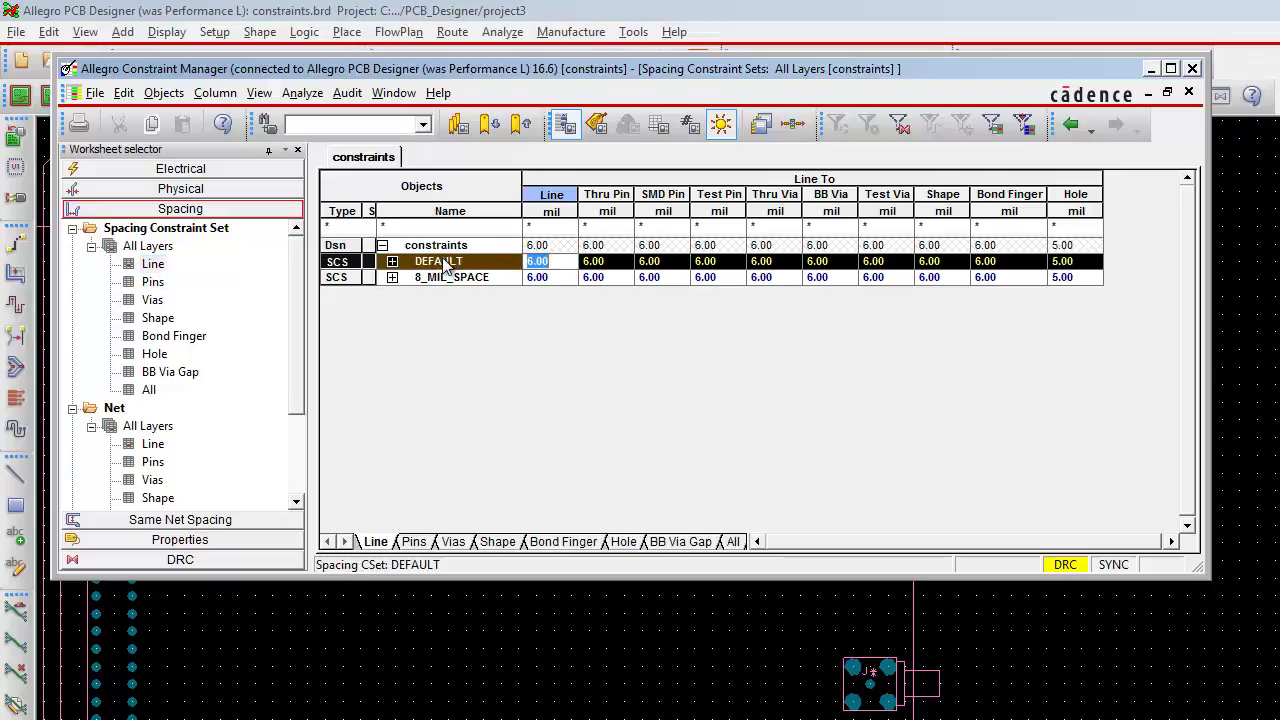
{"action": "left_click", "coordinate": [392, 262]}
{"action": "left_click", "coordinate": [163, 92]}
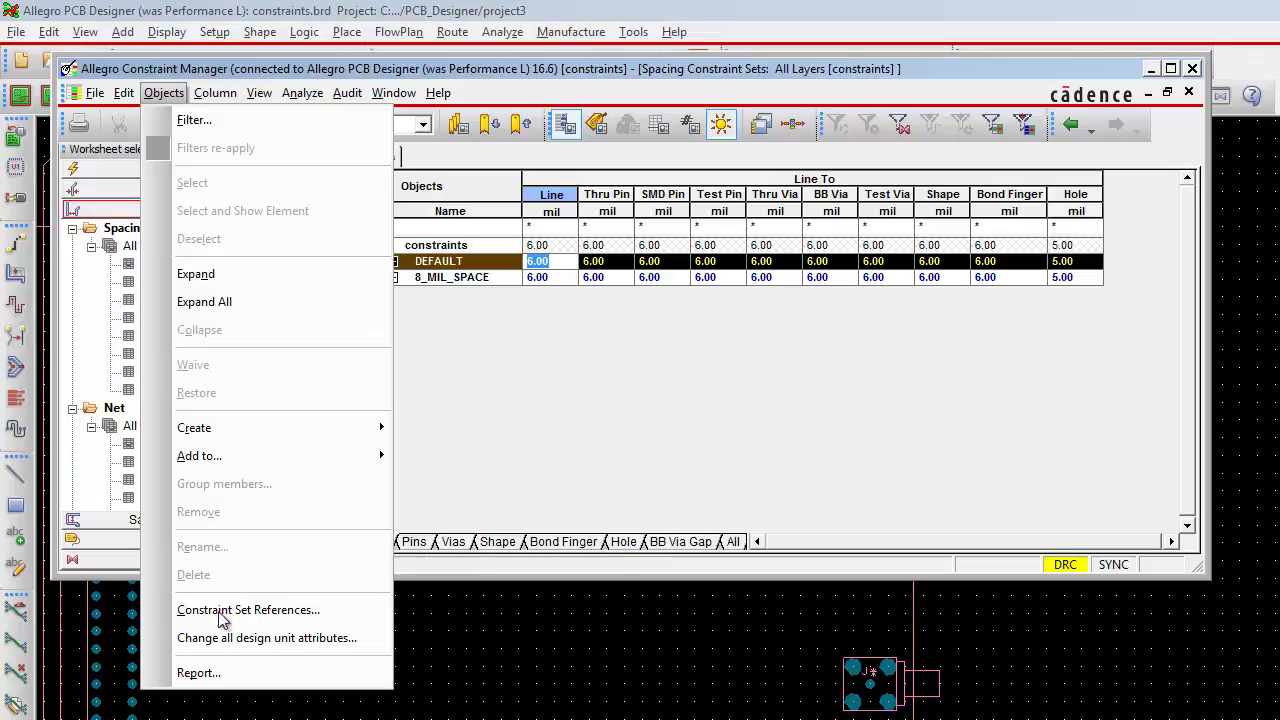
{"action": "mouse_move", "coordinate": [380, 436]}
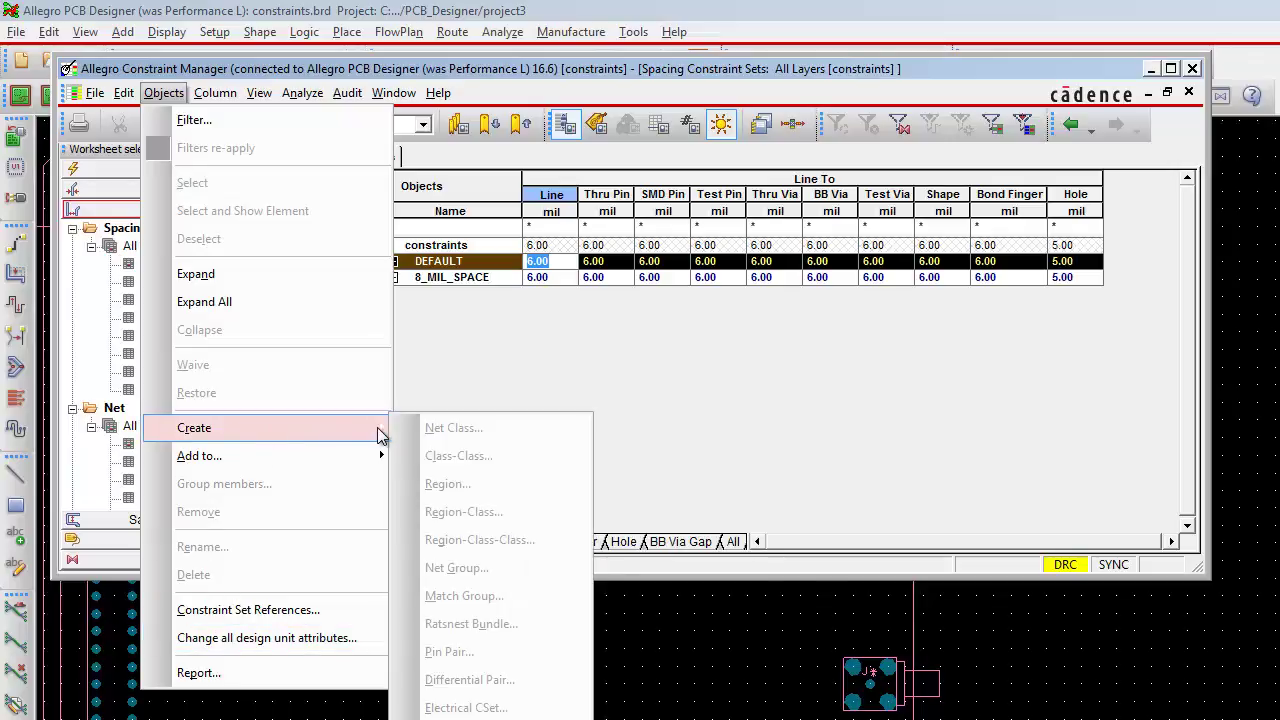
{"action": "left_click", "coordinate": [470, 719]}
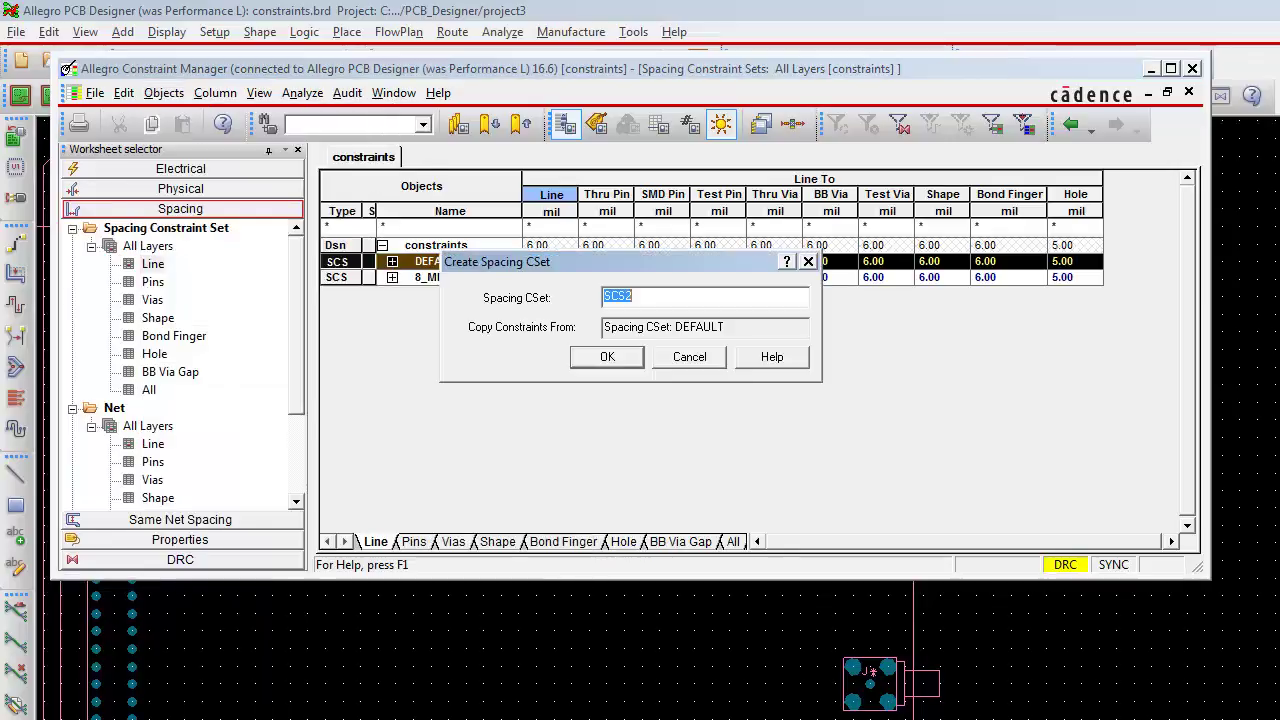
{"action": "key", "text": "BackSpace"}
{"action": "type", "text": "15_m"}
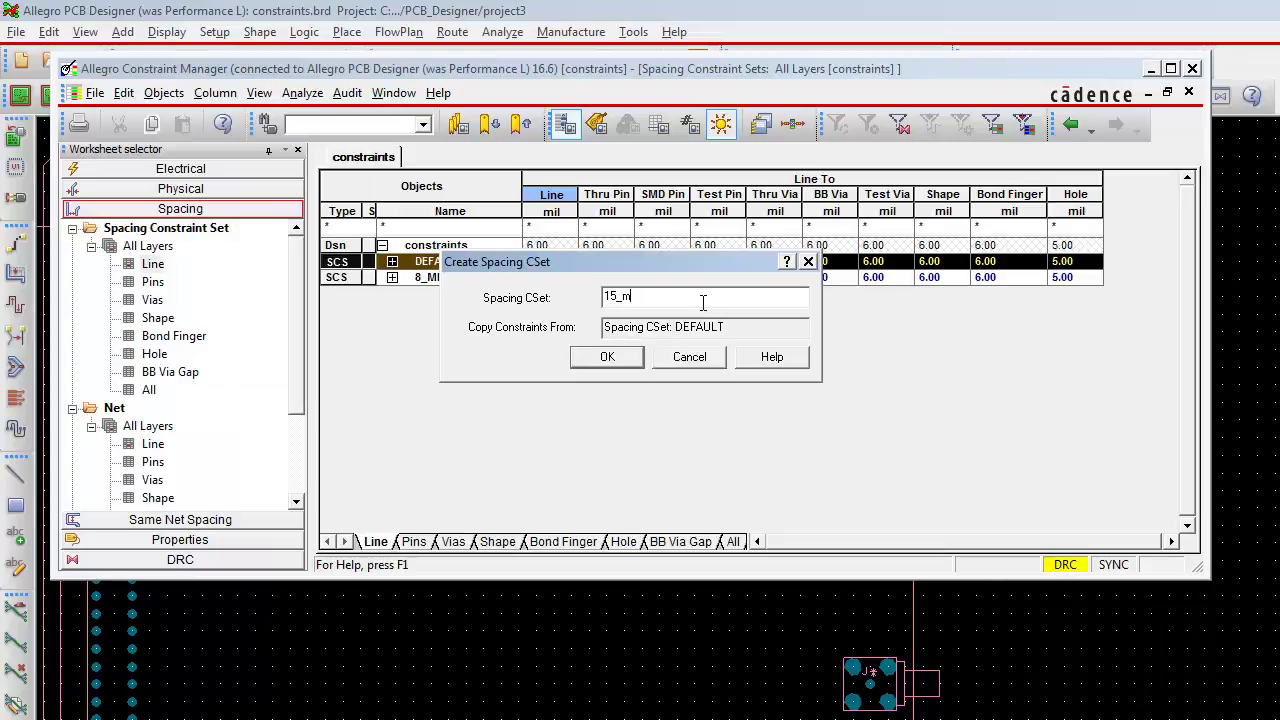
{"action": "type", "text": "il_space"}
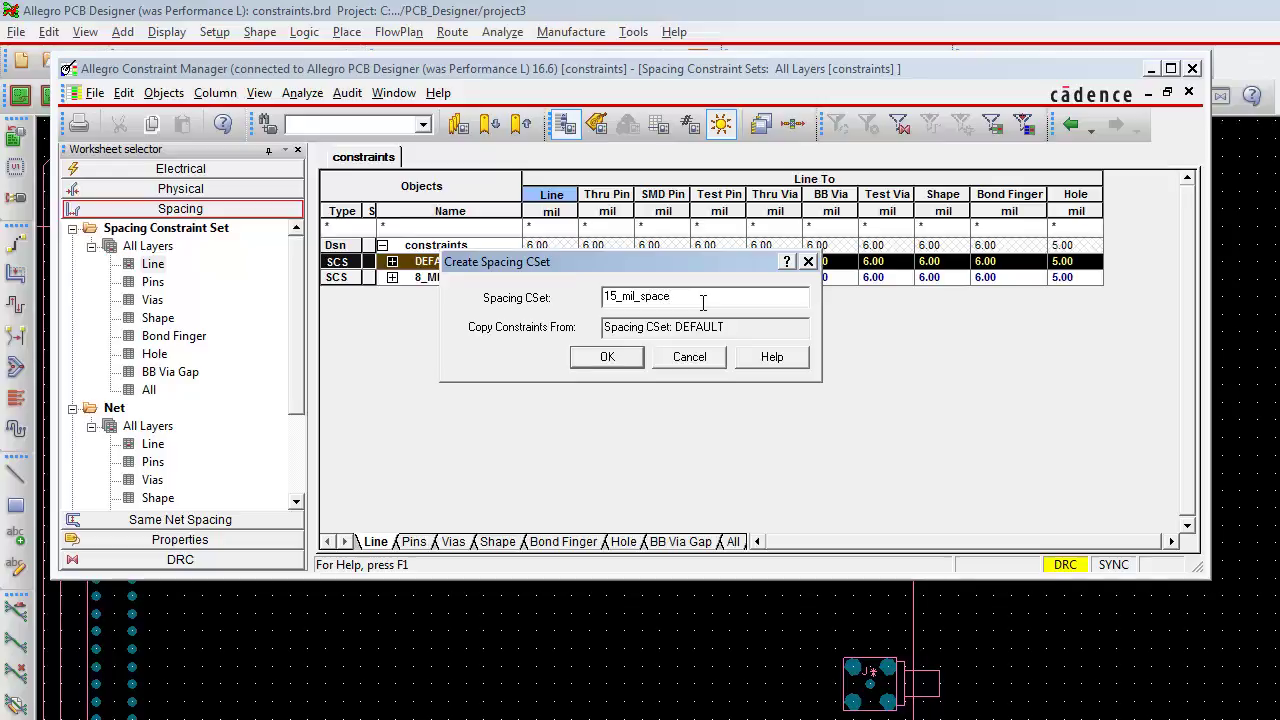
{"action": "left_click", "coordinate": [607, 357]}
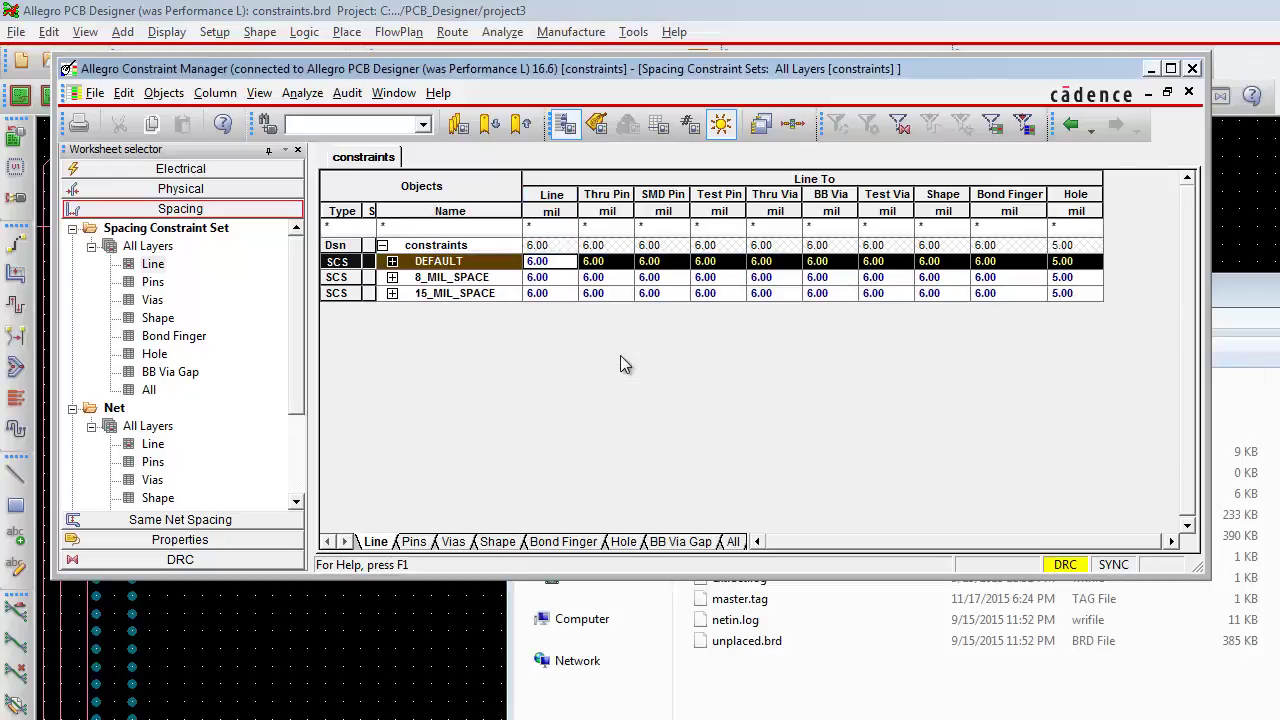
Set the 15_MIL_SPACE set's line-to-line, line-to-thru-pin and line-to-SMD-pin spacing to 15 mil.
{"action": "left_click", "coordinate": [470, 293]}
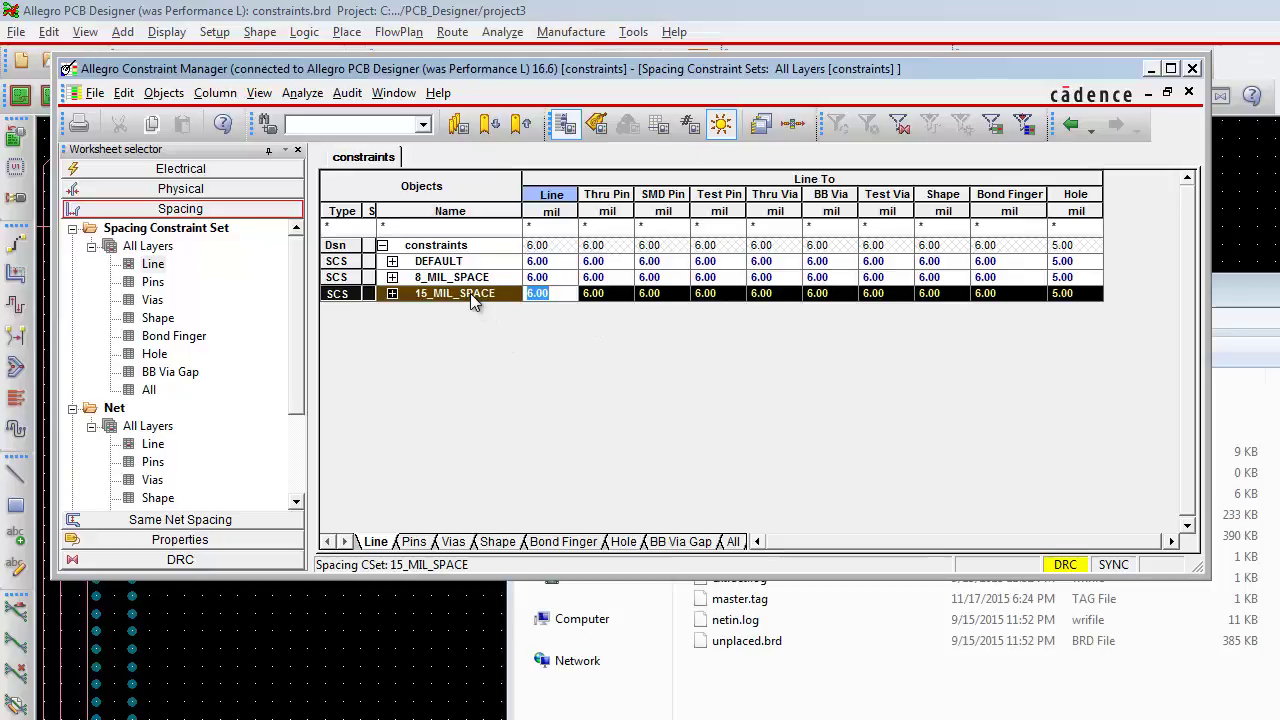
{"action": "left_click", "coordinate": [538, 300]}
{"action": "left_click", "coordinate": [536, 305]}
{"action": "type", "text": "15"}
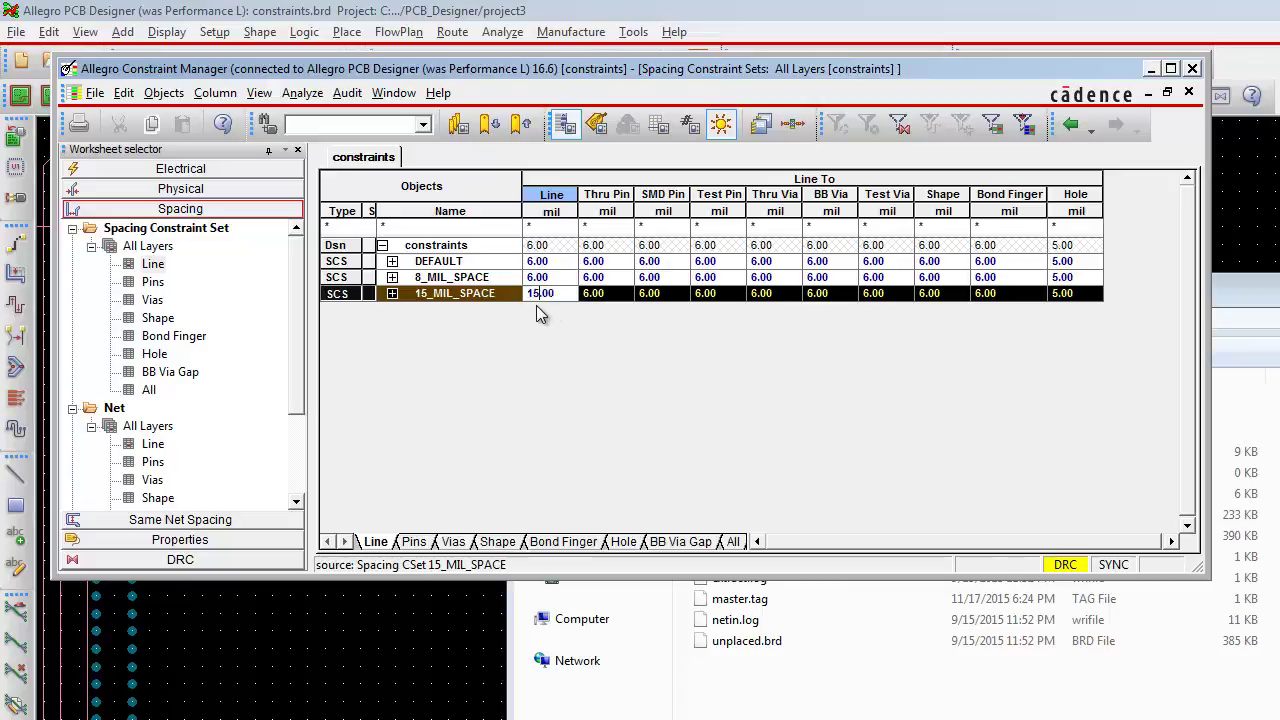
{"action": "left_click", "coordinate": [646, 294]}
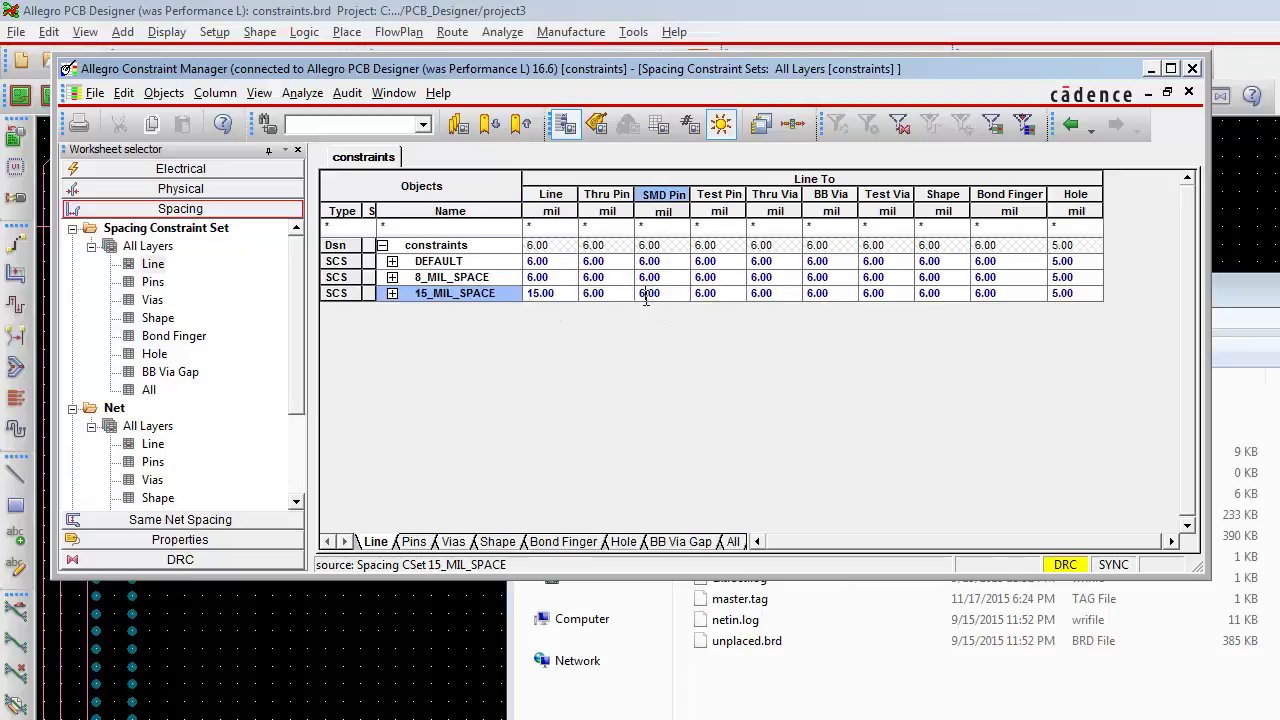
{"action": "left_click", "coordinate": [590, 296]}
{"action": "key", "text": "BackSpace"}
{"action": "type", "text": "15"}
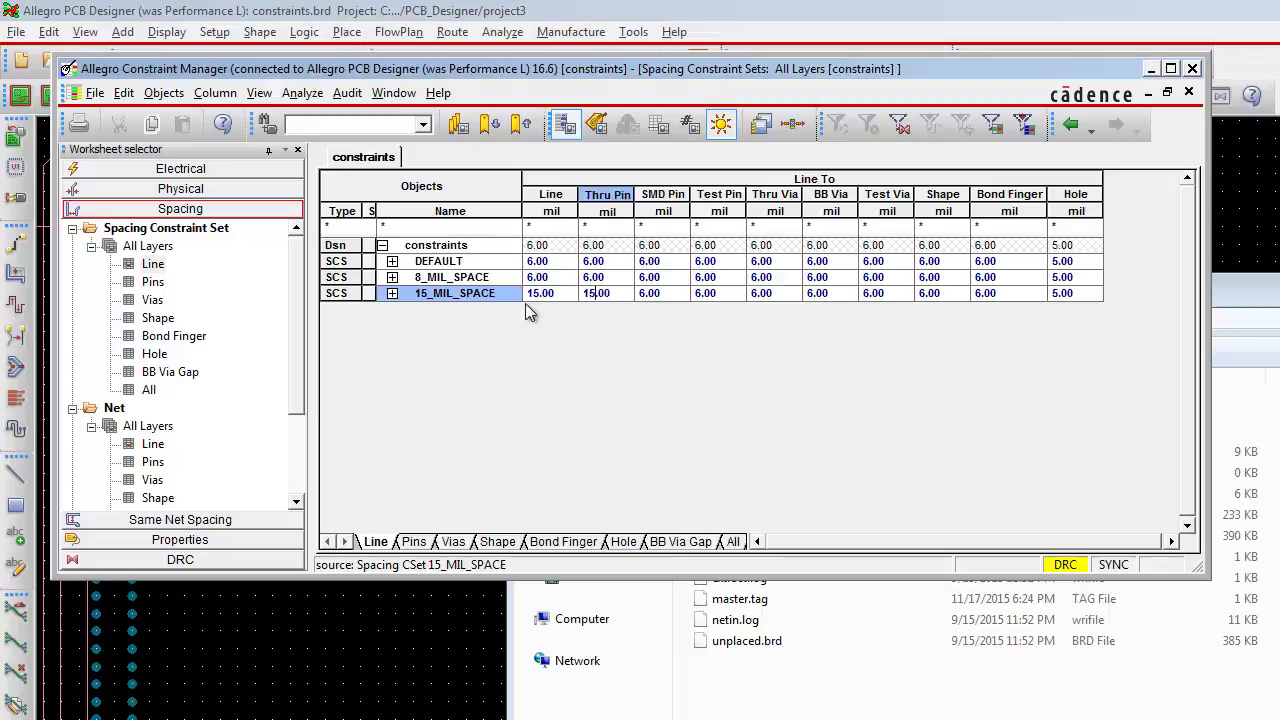
{"action": "left_click", "coordinate": [643, 297]}
{"action": "key", "text": "BackSpace"}
{"action": "type", "text": "15"}
Set the 15_MIL_SPACE set's line-to-test-pin, line-to-thru-via and line-to-BB-via spacing to 15 mil.
{"action": "left_click", "coordinate": [705, 297]}
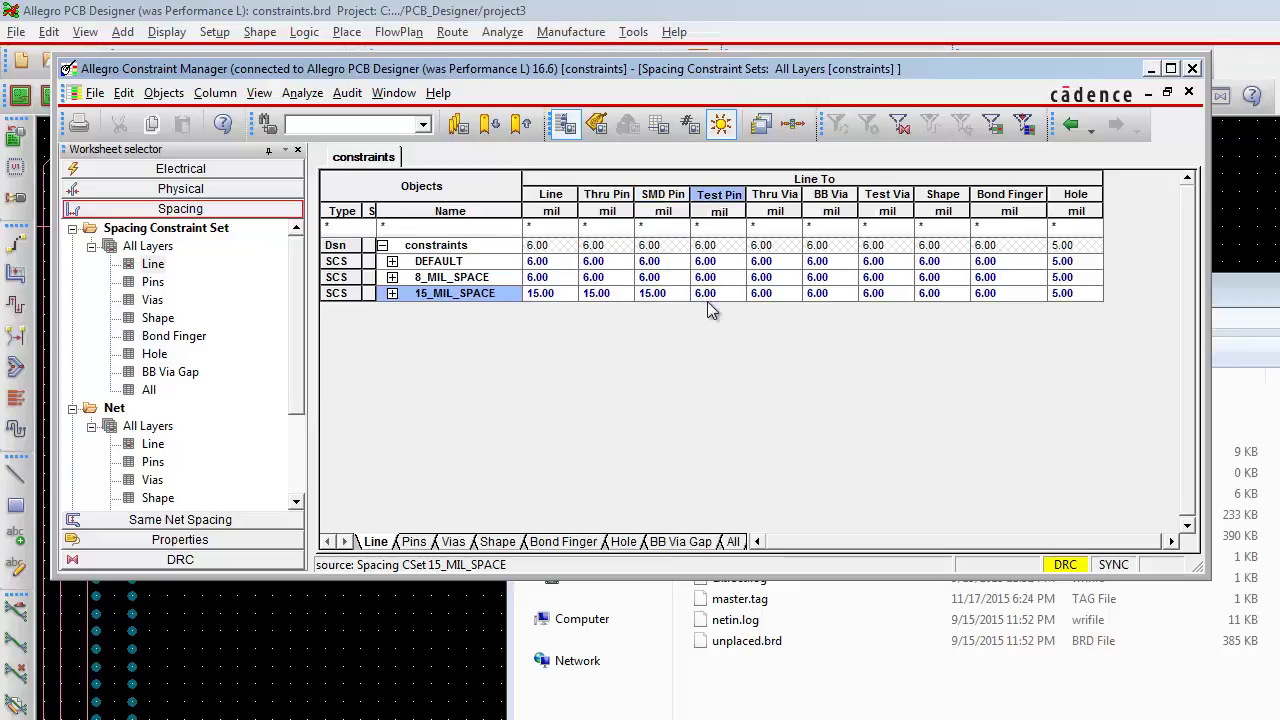
{"action": "key", "text": "BackSpace"}
{"action": "type", "text": "15"}
{"action": "left_click", "coordinate": [760, 293]}
{"action": "type", "text": "15.0"}
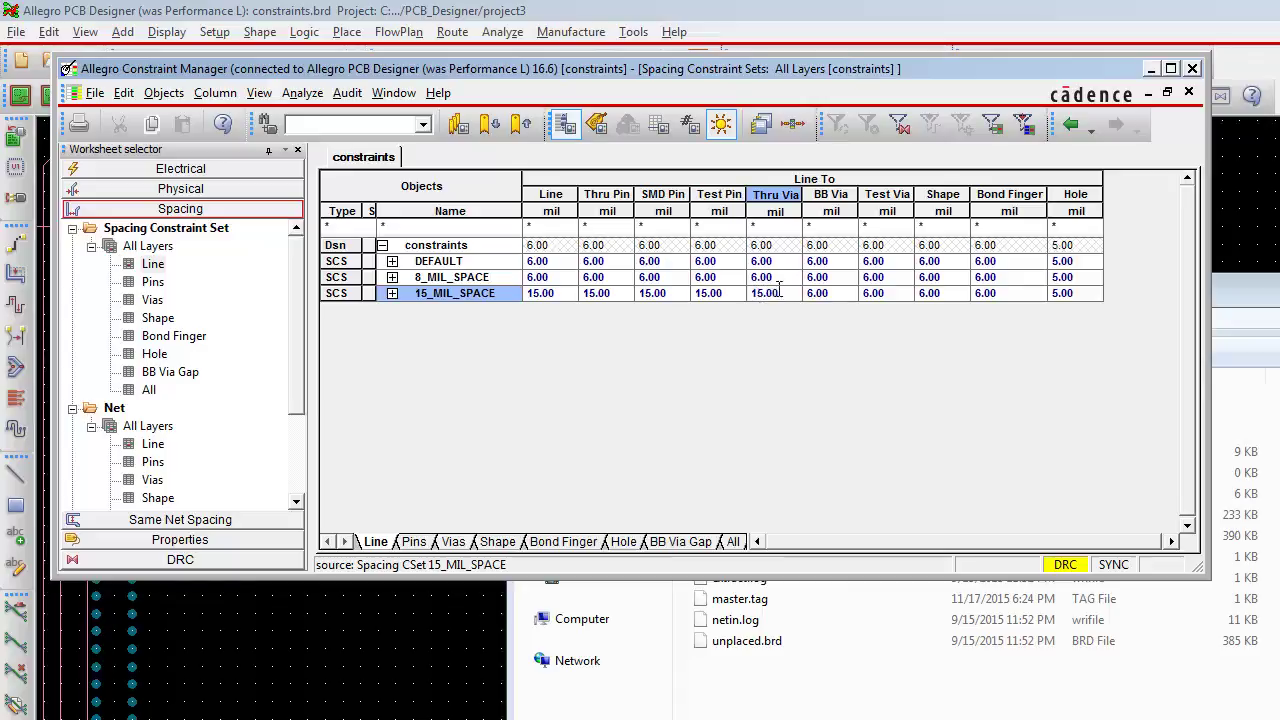
{"action": "left_click", "coordinate": [815, 294]}
{"action": "type", "text": "15"}
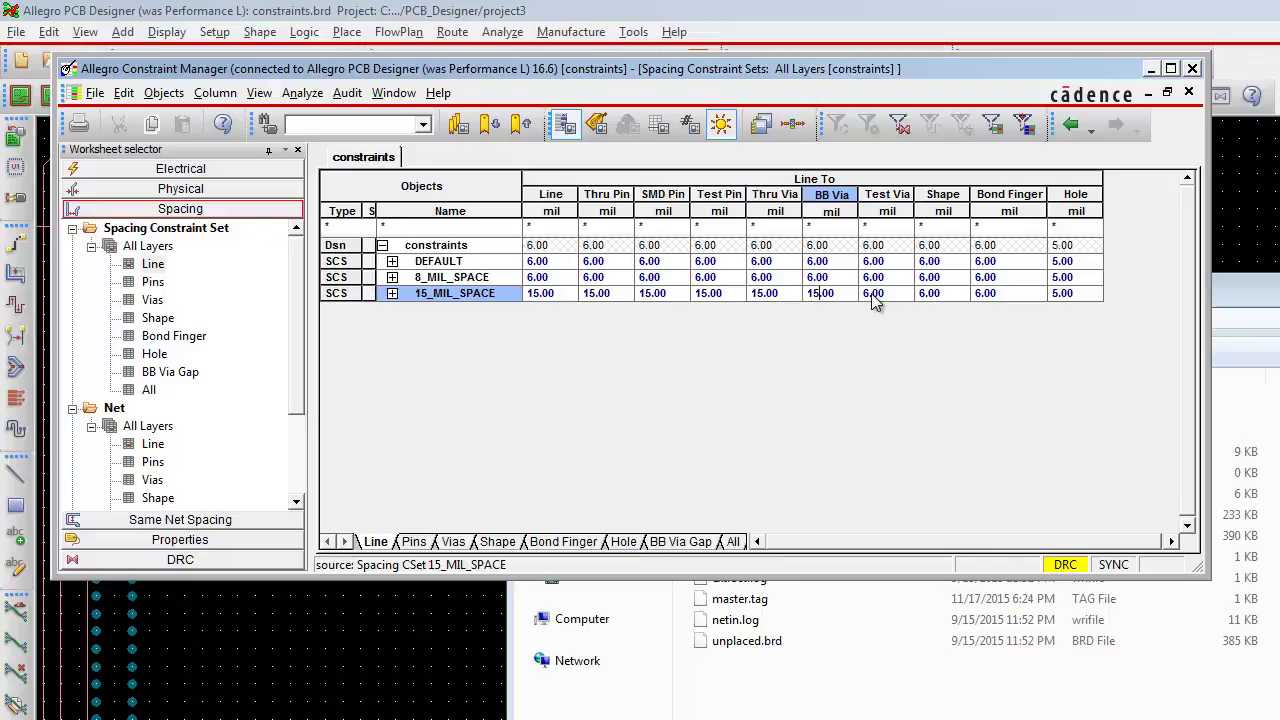
Set the 15_MIL_SPACE set's line-to-test-via and line-to-shape spacing to 15 mil.
{"action": "left_click", "coordinate": [871, 295]}
{"action": "type", "text": "15"}
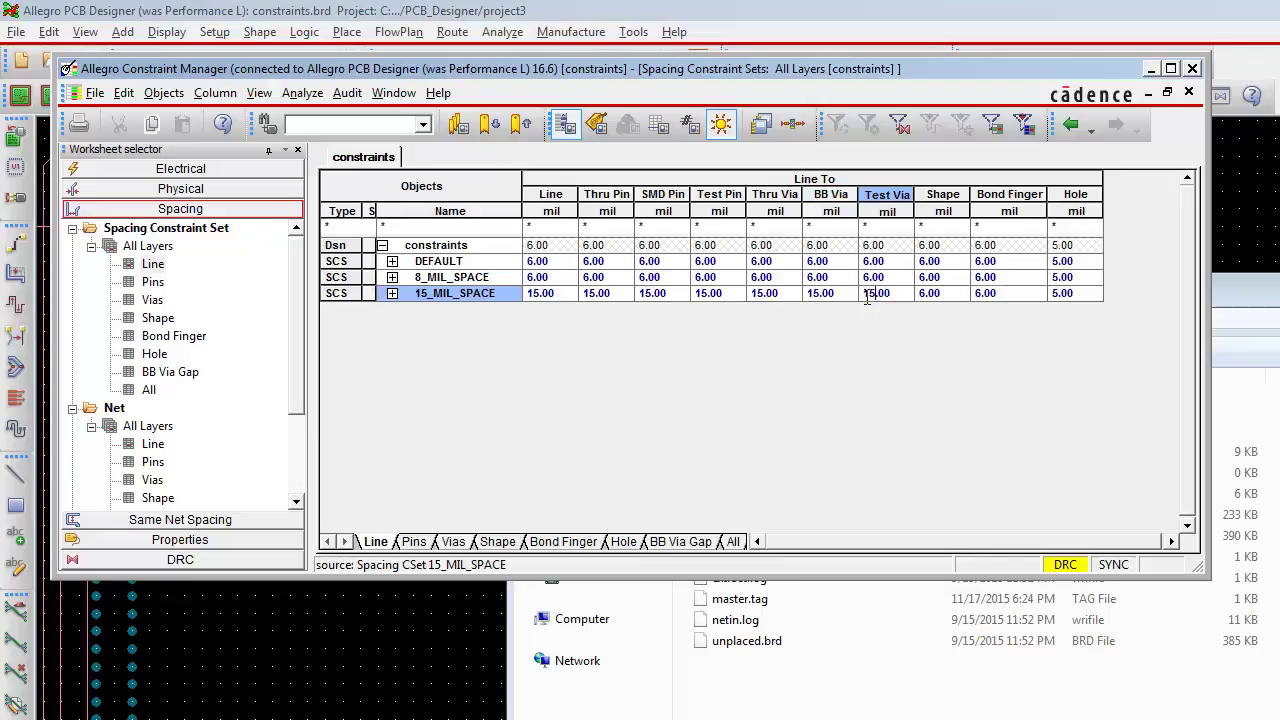
{"action": "left_click", "coordinate": [927, 294]}
{"action": "key", "text": "Delete"}
{"action": "key", "text": "Delete"}
{"action": "type", "text": "15."}
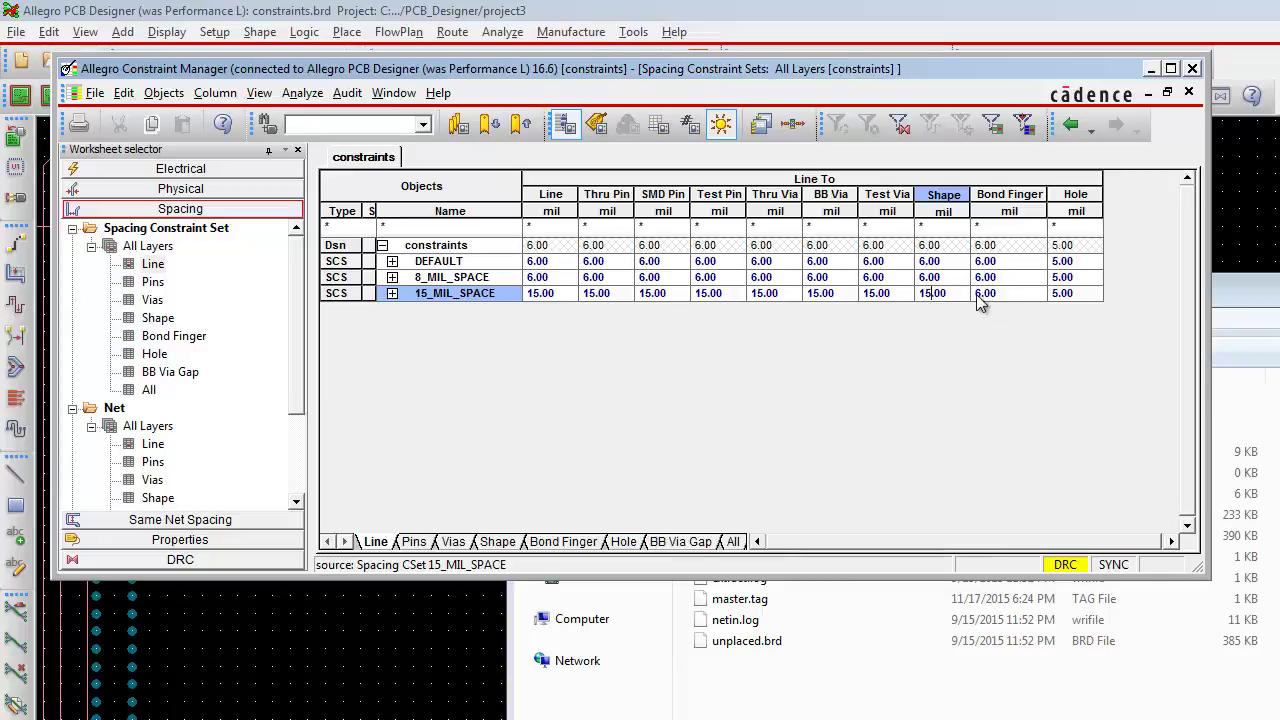
Set the 15_MIL_SPACE set's line-to-bond-finger and line-to-hole spacing to 15 mil.
{"action": "left_click", "coordinate": [985, 293]}
{"action": "type", "text": "1"}
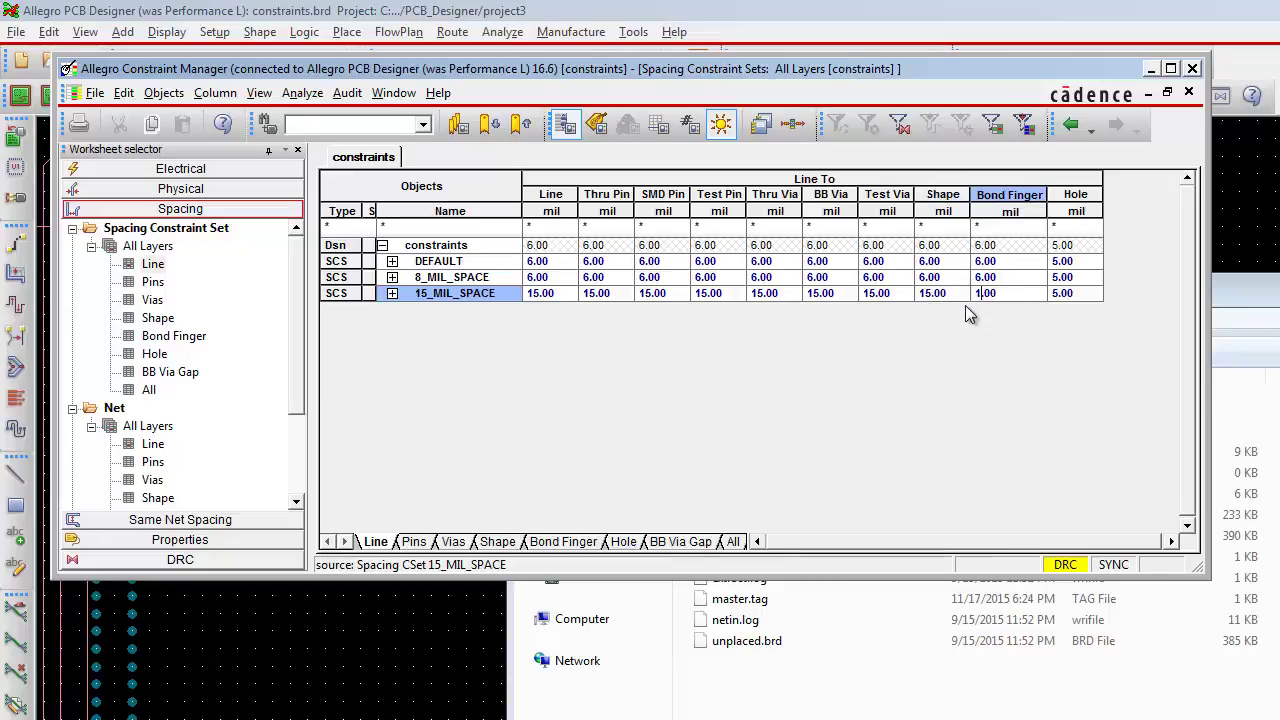
{"action": "type", "text": "5."}
{"action": "left_click", "coordinate": [1057, 293]}
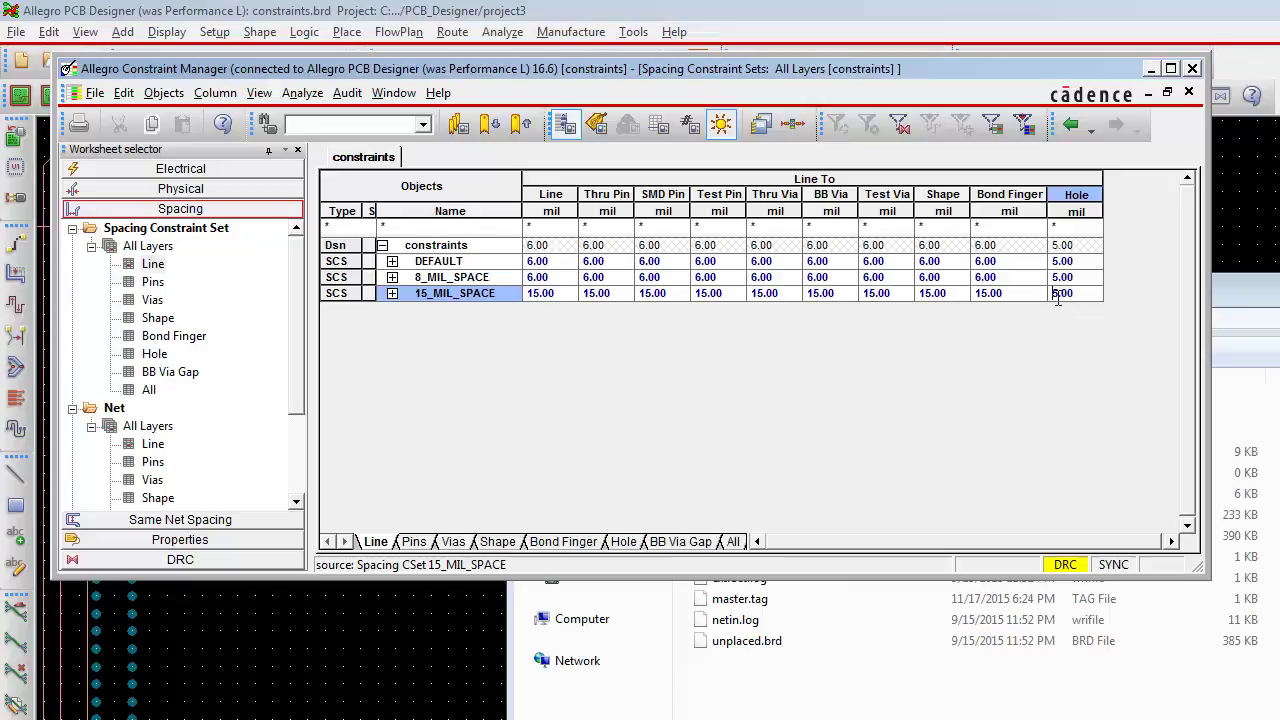
{"action": "type", "text": "1"}
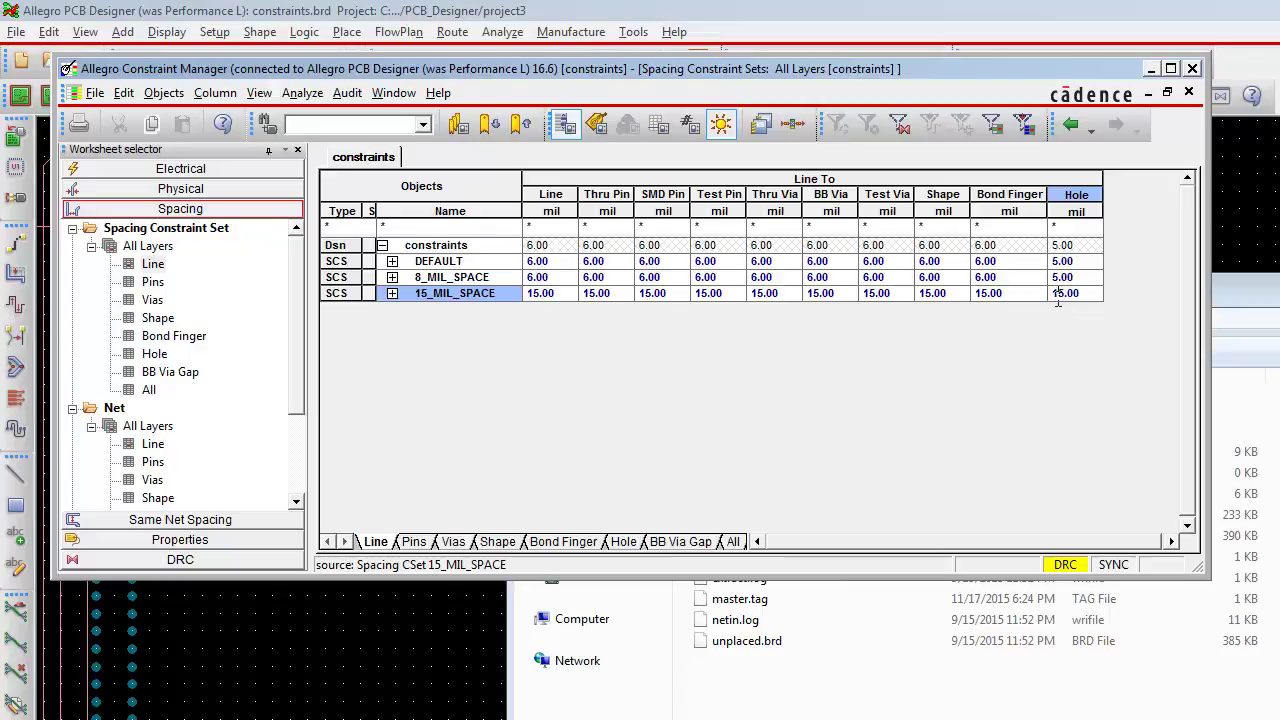
Set the 8_MIL_SPACE set's line-to-line spacing to 8 mil and accept its layer-specific values.
{"action": "left_click", "coordinate": [531, 277]}
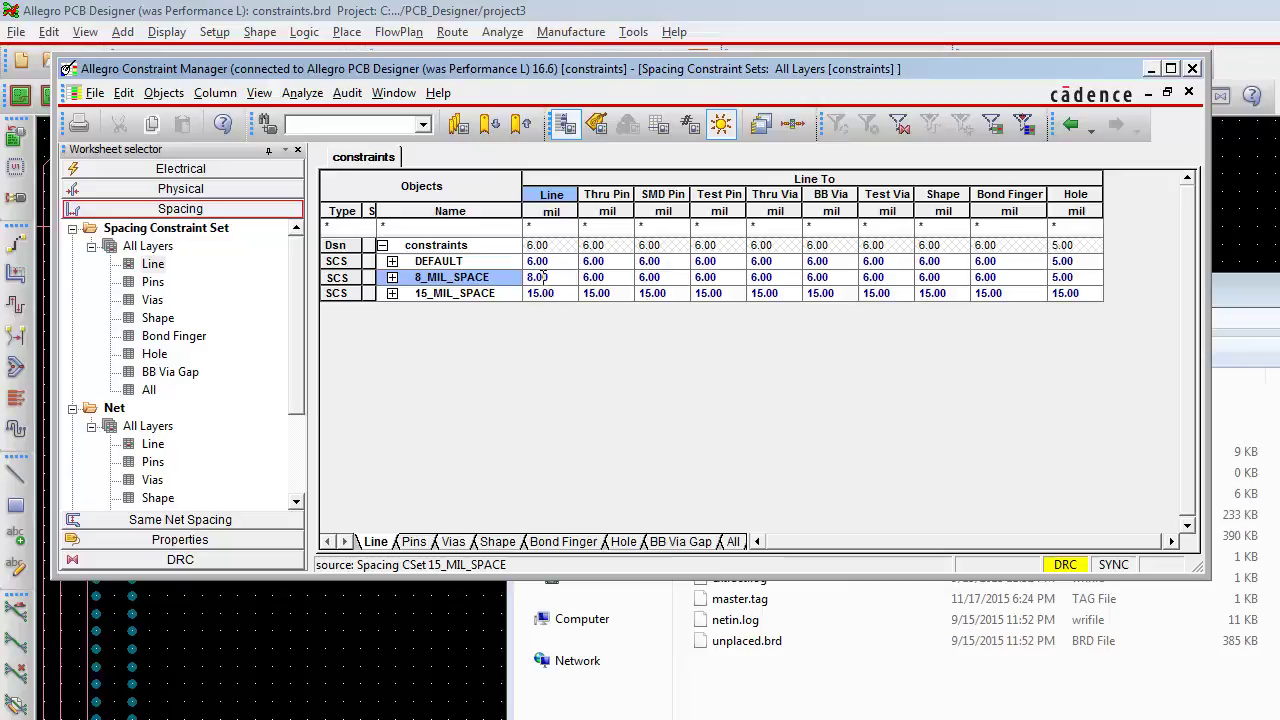
{"action": "right_click", "coordinate": [541, 279]}
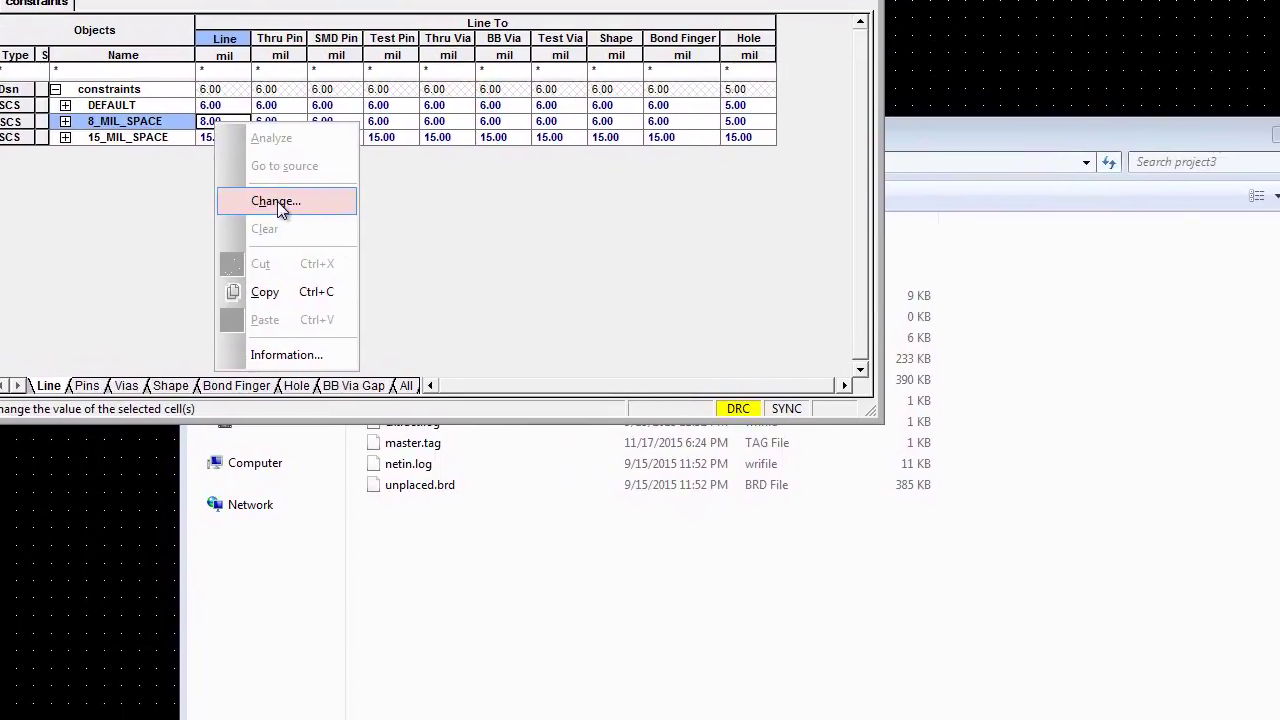
{"action": "left_click", "coordinate": [372, 253]}
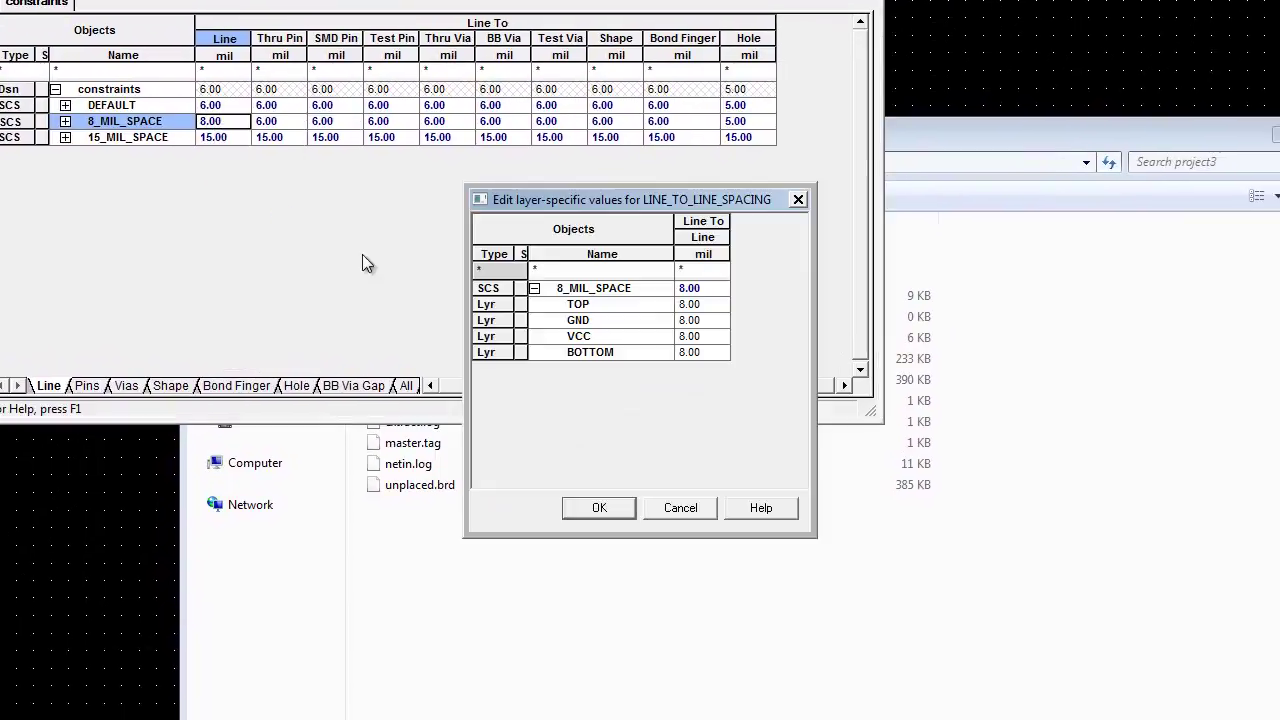
{"action": "left_click", "coordinate": [682, 318]}
{"action": "left_click", "coordinate": [687, 311]}
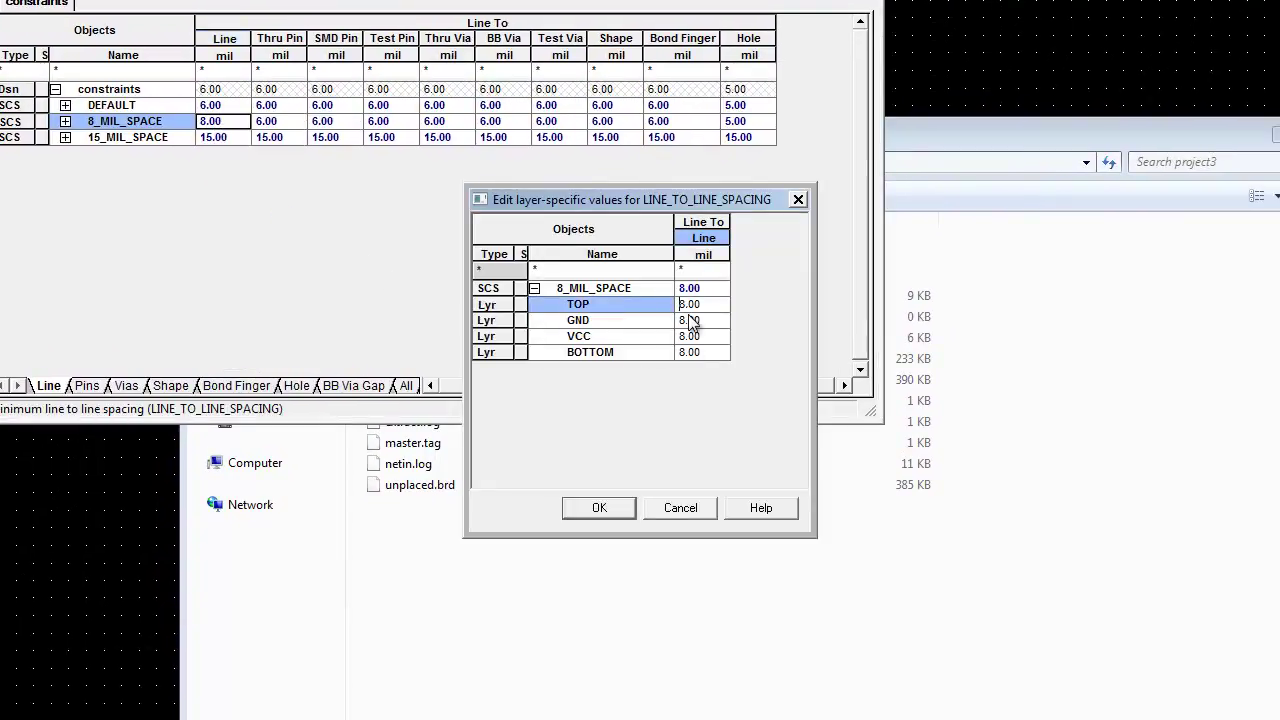
{"action": "type", "text": "8"}
{"action": "key", "text": "BackSpace"}
{"action": "left_click", "coordinate": [612, 508]}
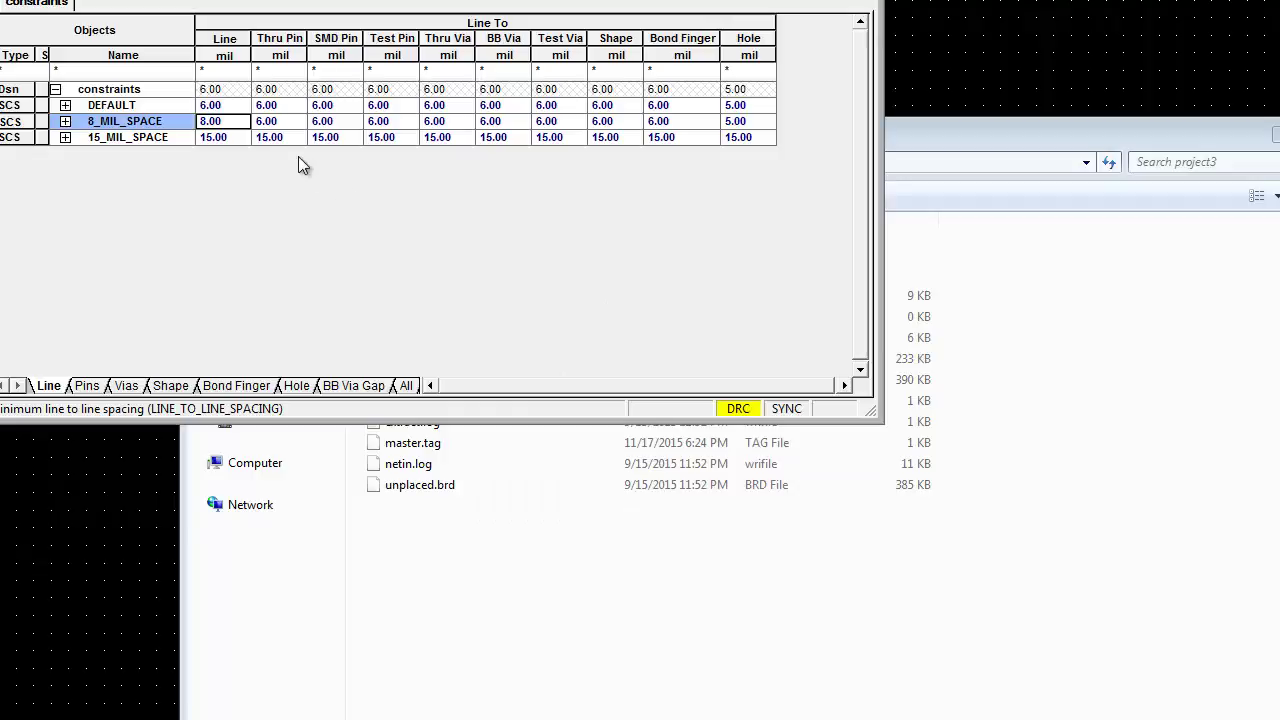
{"action": "left_click", "coordinate": [266, 121]}
{"action": "key", "text": "Delete"}
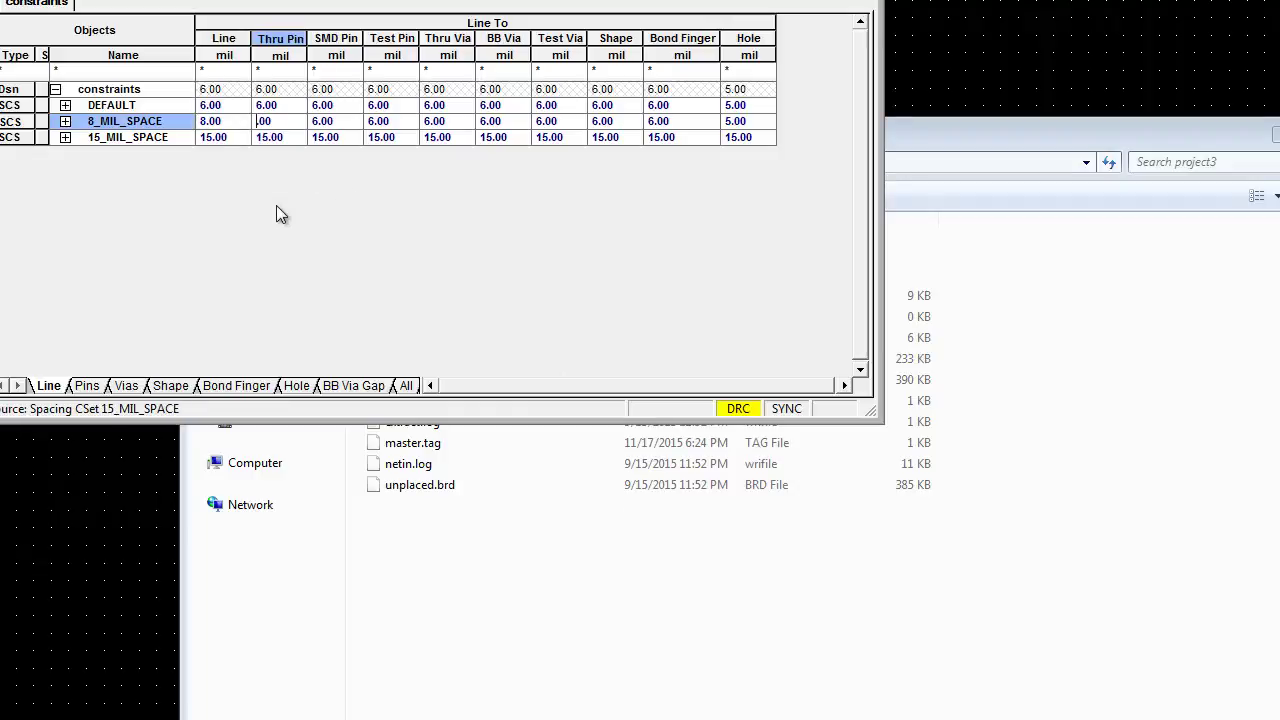
{"action": "type", "text": "6"}
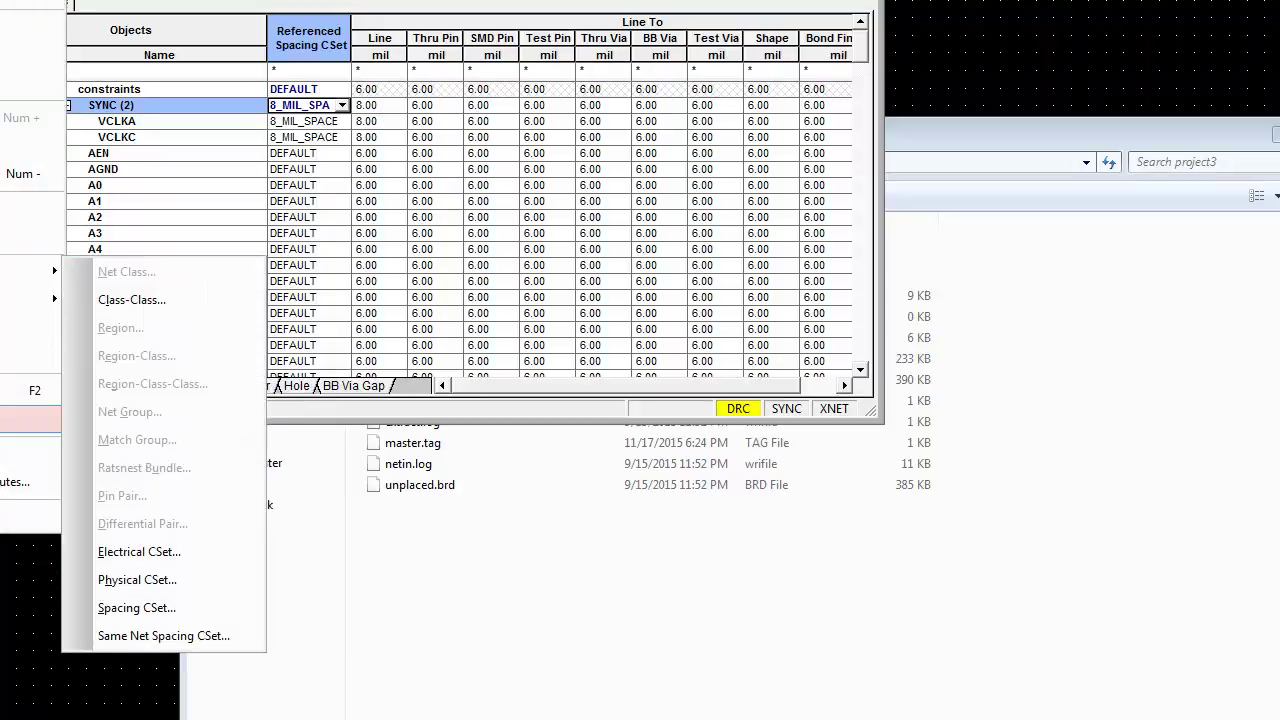
{"action": "key", "text": "Escape"}
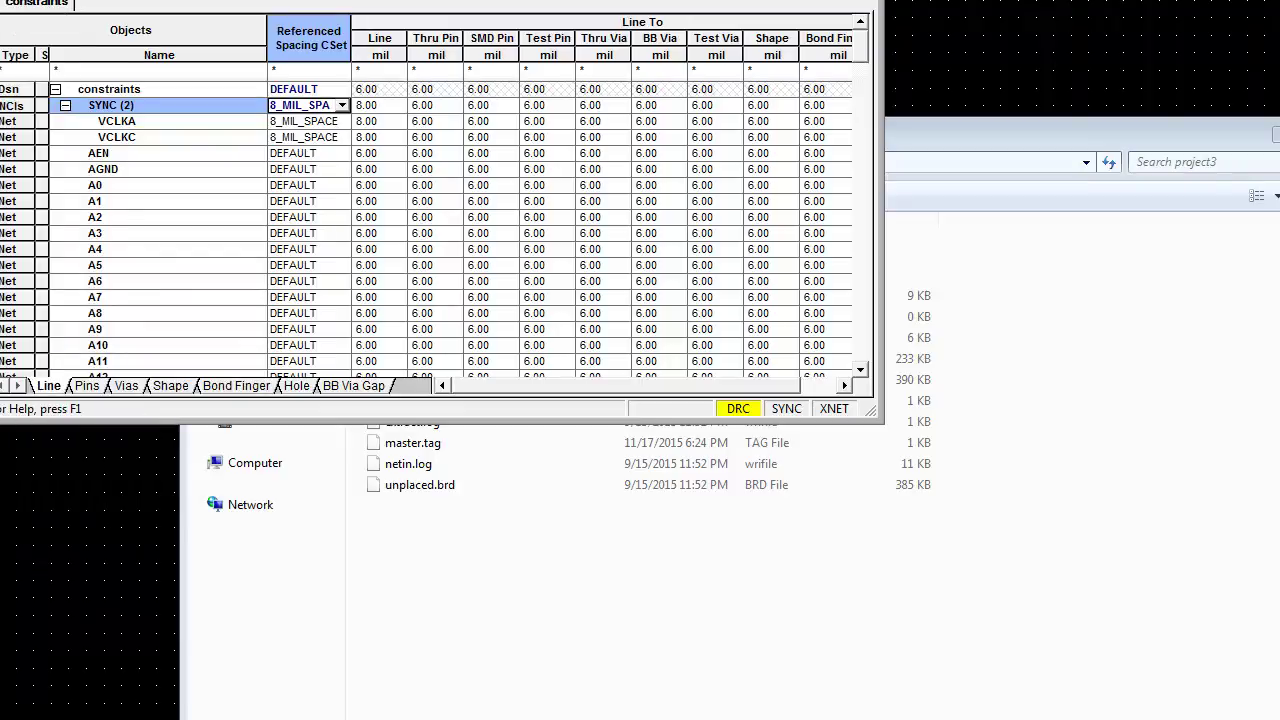
{"action": "key", "text": "shift+F10"}
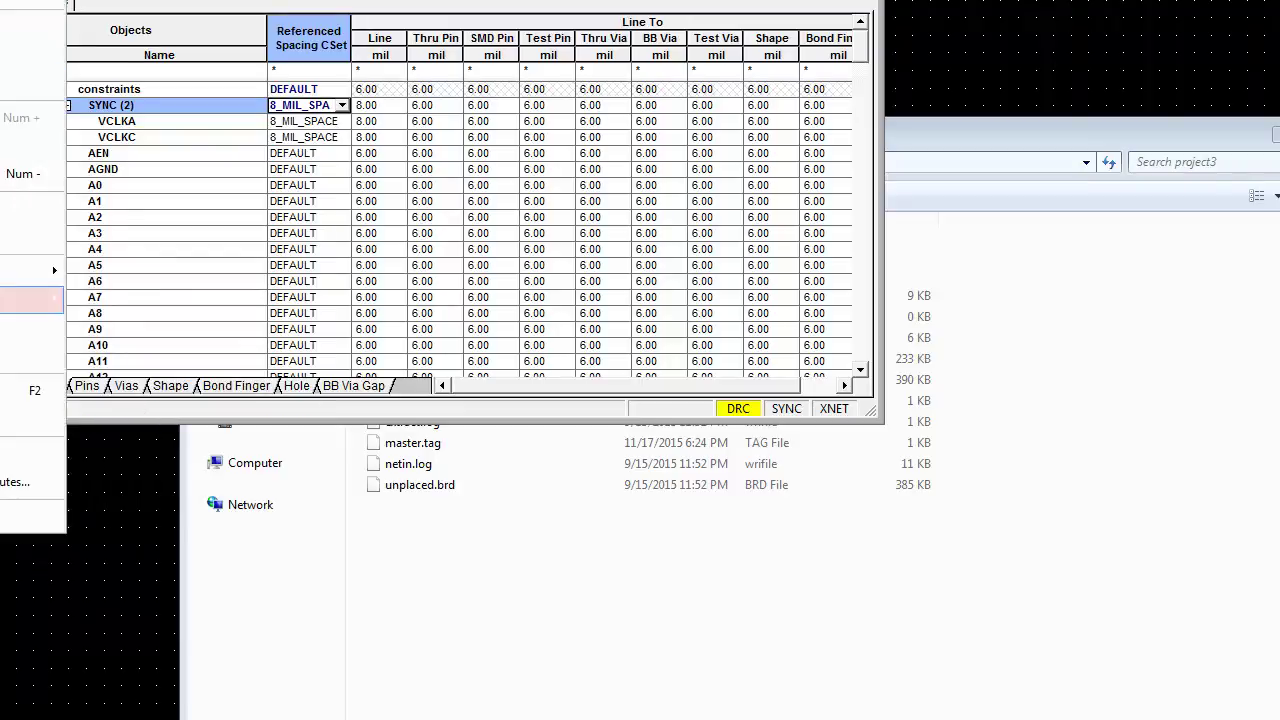
{"action": "key", "text": "Down"}
{"action": "key", "text": "Down"}
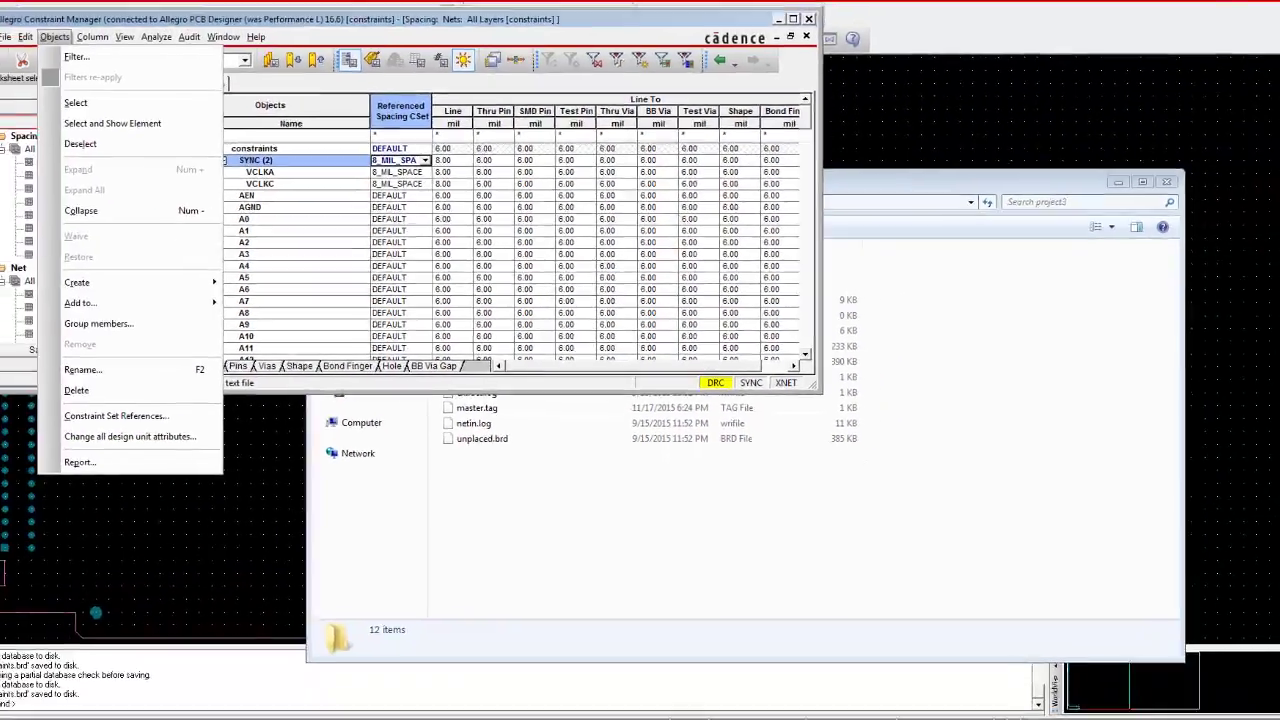
{"action": "key", "text": "Escape"}
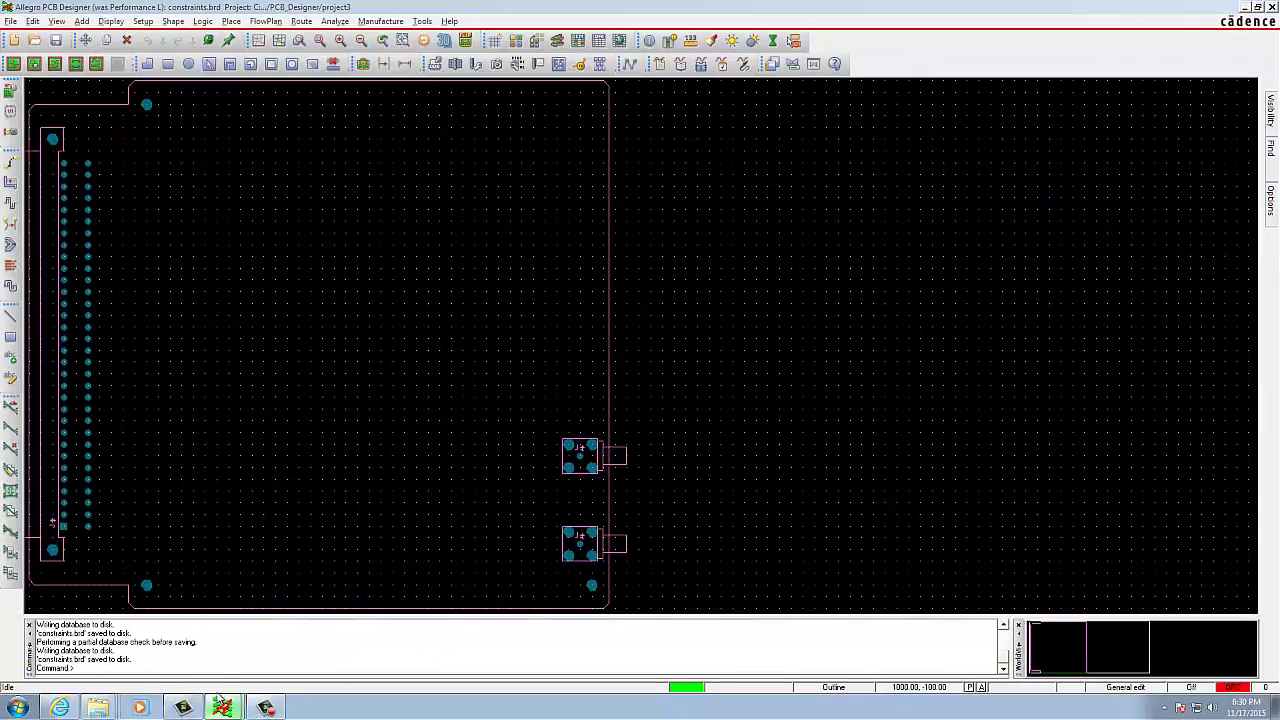
Return to the Constraint Manager and create a net class named VDNETS for both physical and spacing constraints.
{"action": "left_click", "coordinate": [222, 708]}
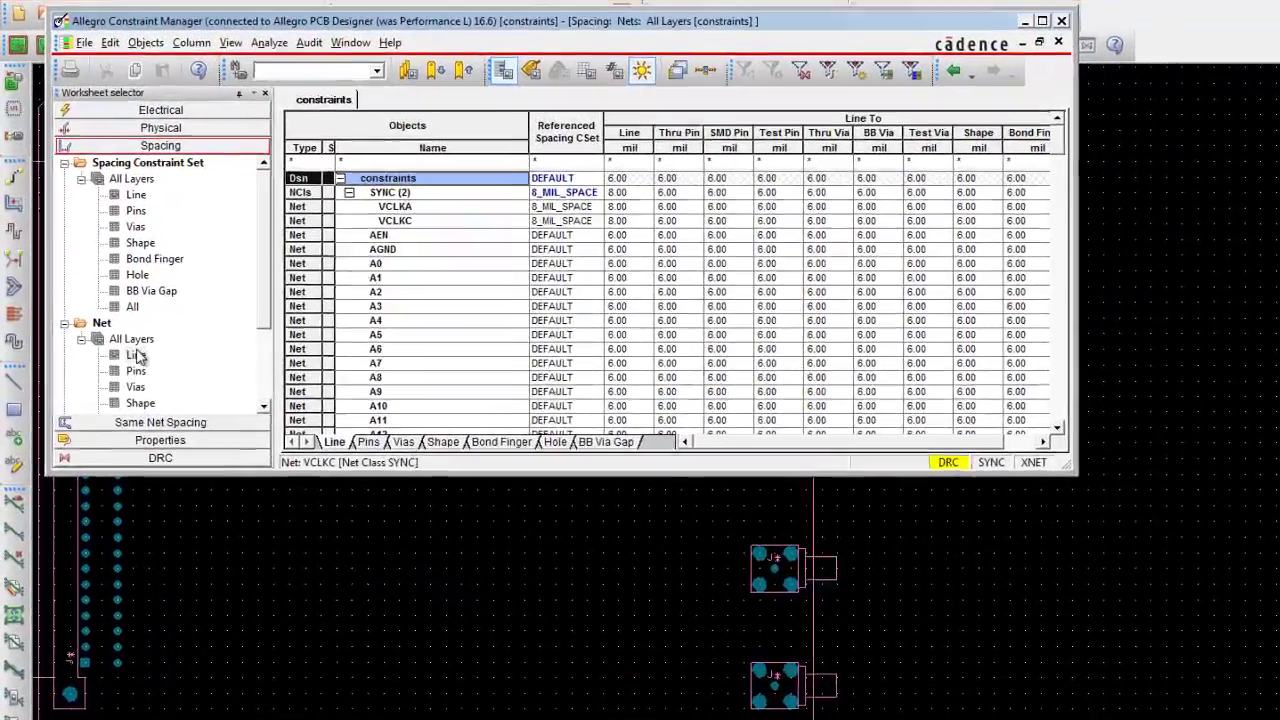
{"action": "left_click", "coordinate": [103, 297]}
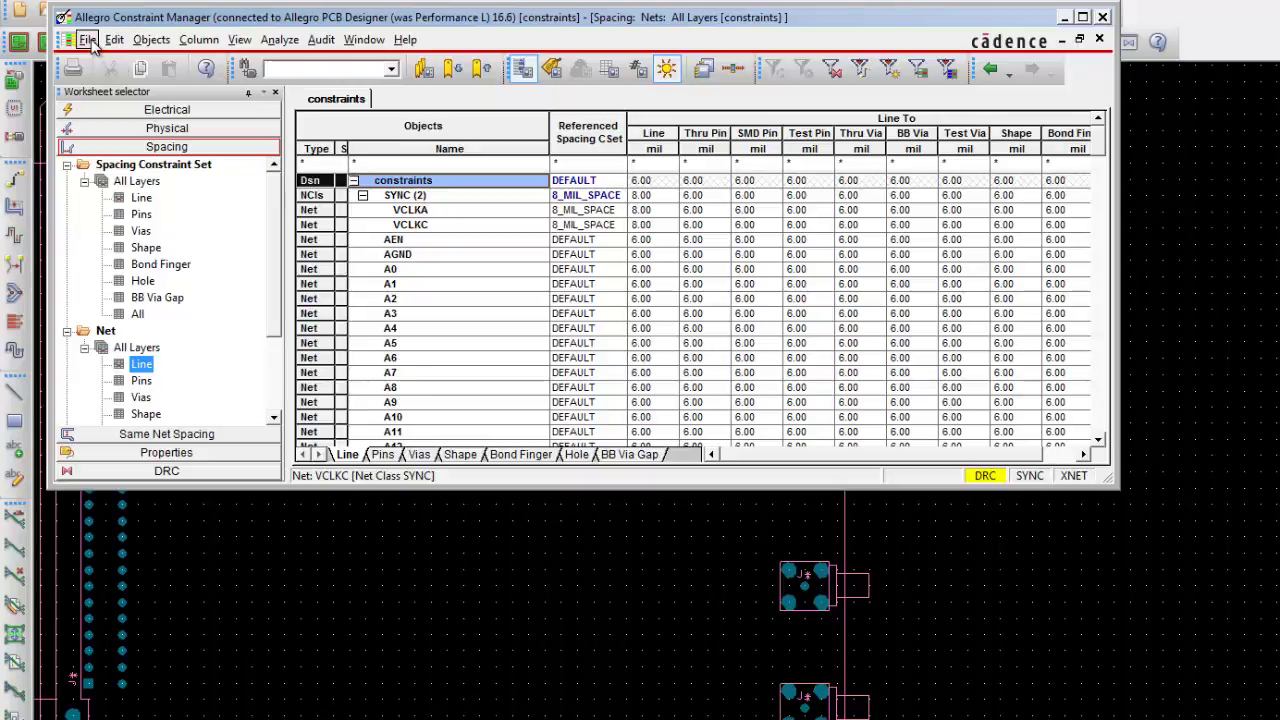
{"action": "left_click", "coordinate": [151, 40]}
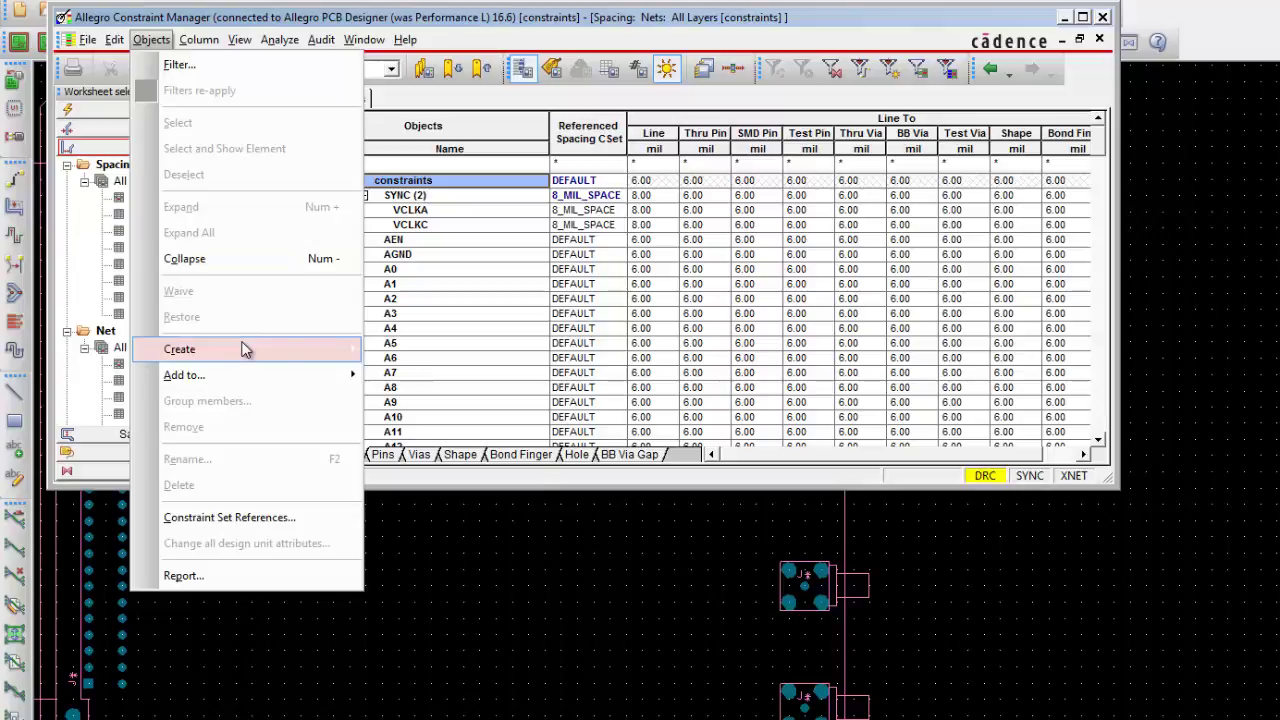
{"action": "mouse_move", "coordinate": [246, 349]}
{"action": "left_click", "coordinate": [457, 271]}
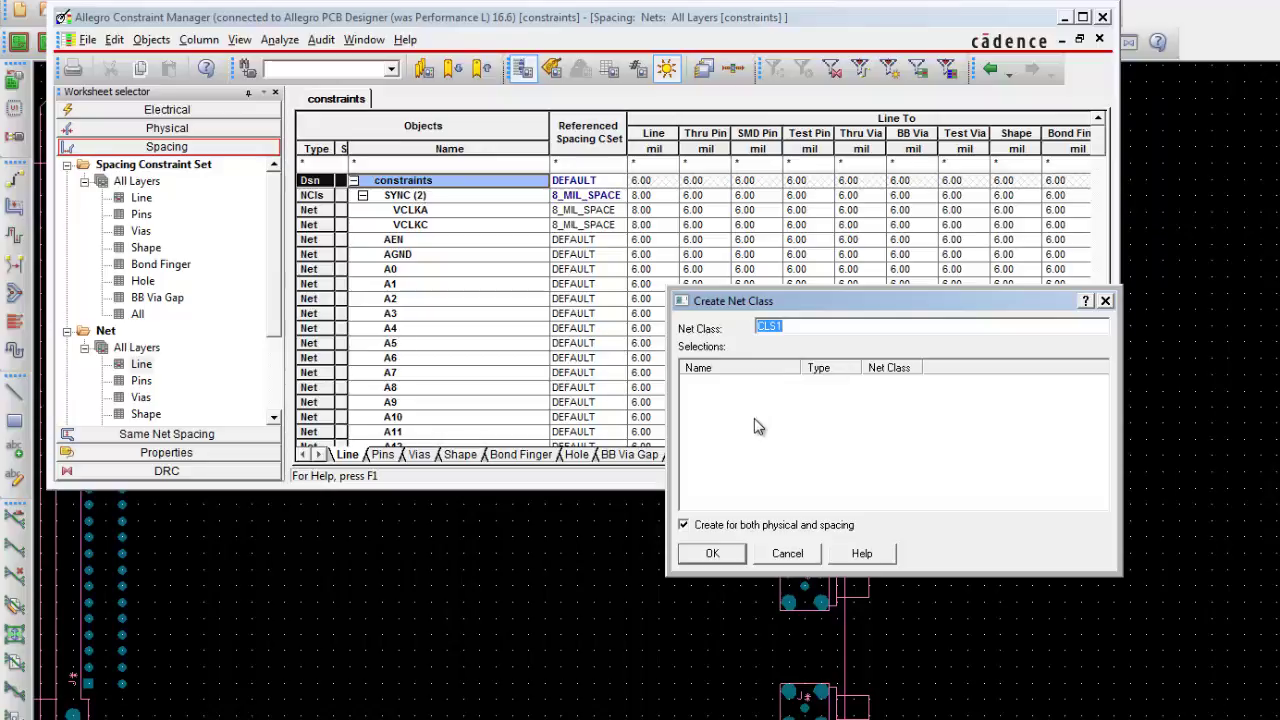
{"action": "key", "text": "BackSpace"}
{"action": "type", "text": "VD"}
{"action": "left_click", "coordinate": [714, 554]}
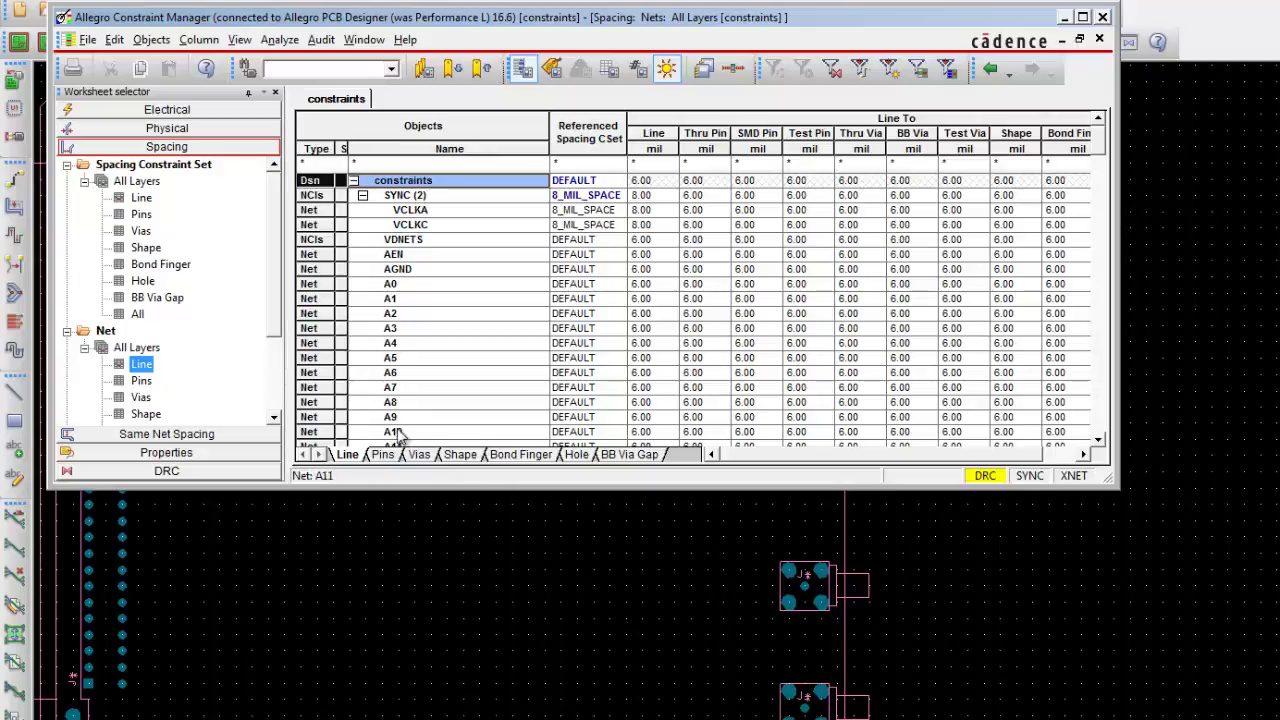
{"action": "left_click", "coordinate": [421, 243]}
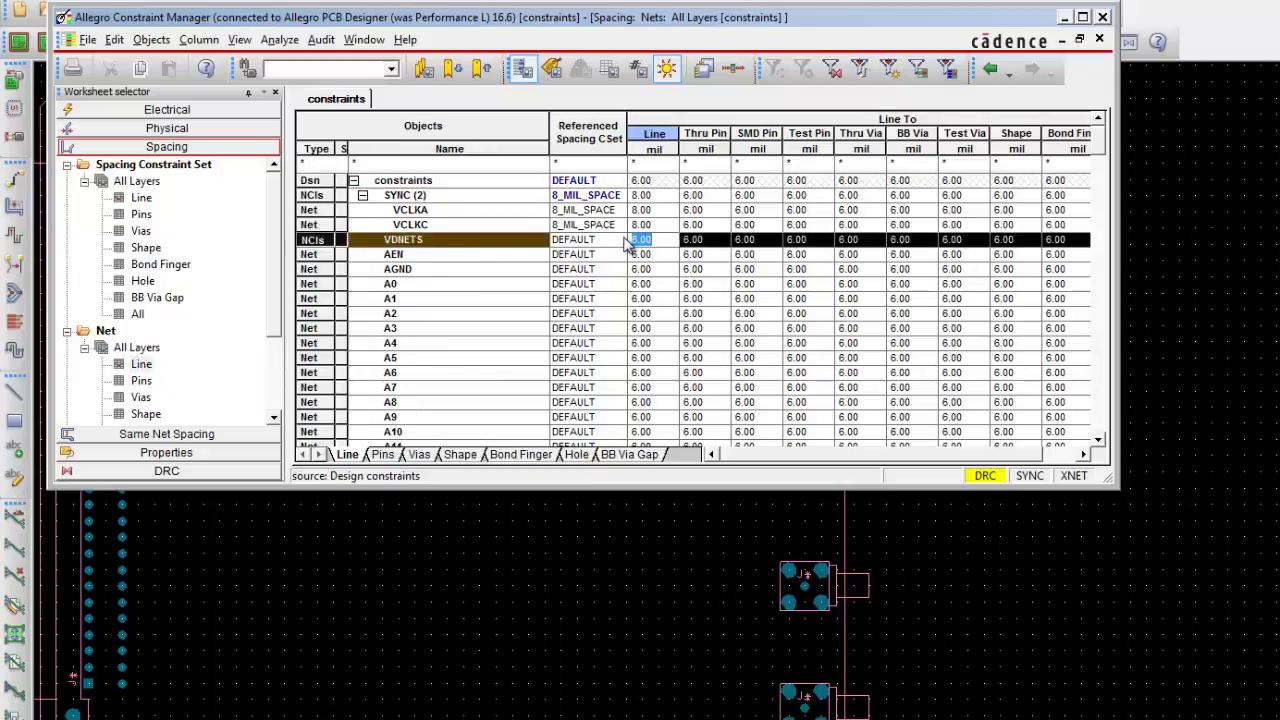
{"action": "left_click", "coordinate": [585, 240]}
{"action": "left_click", "coordinate": [617, 241]}
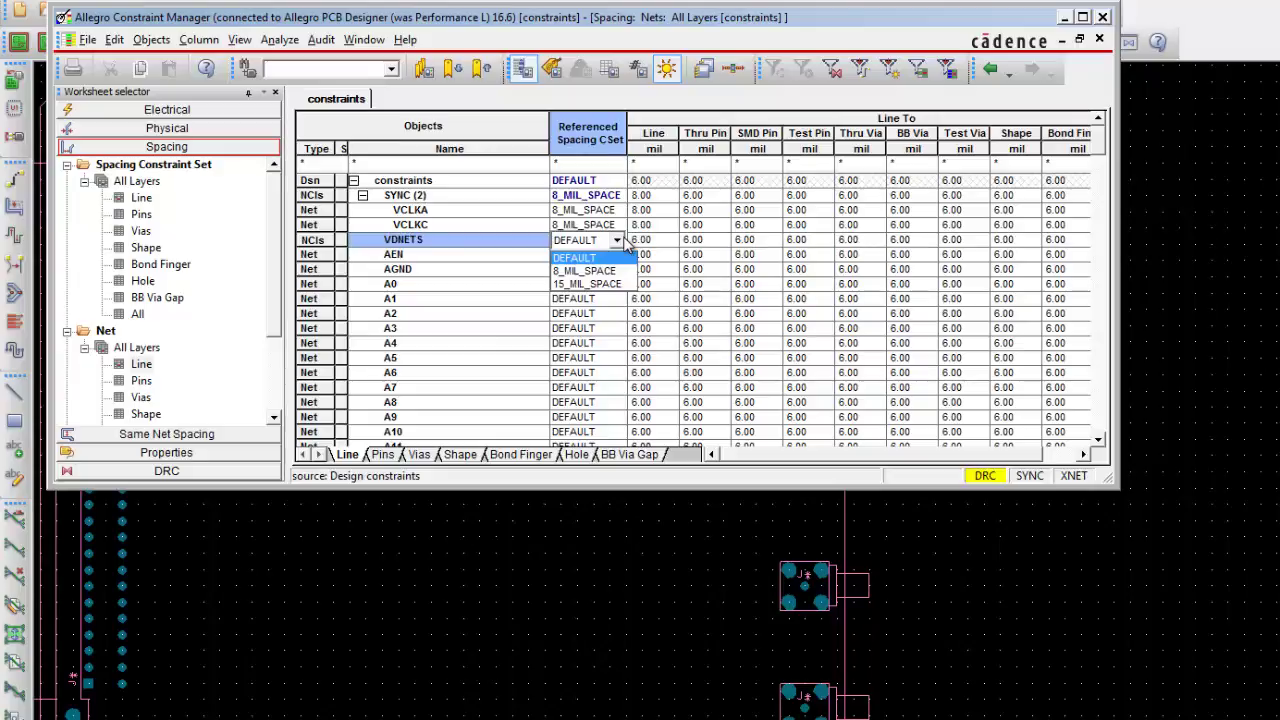
{"action": "left_click", "coordinate": [455, 245]}
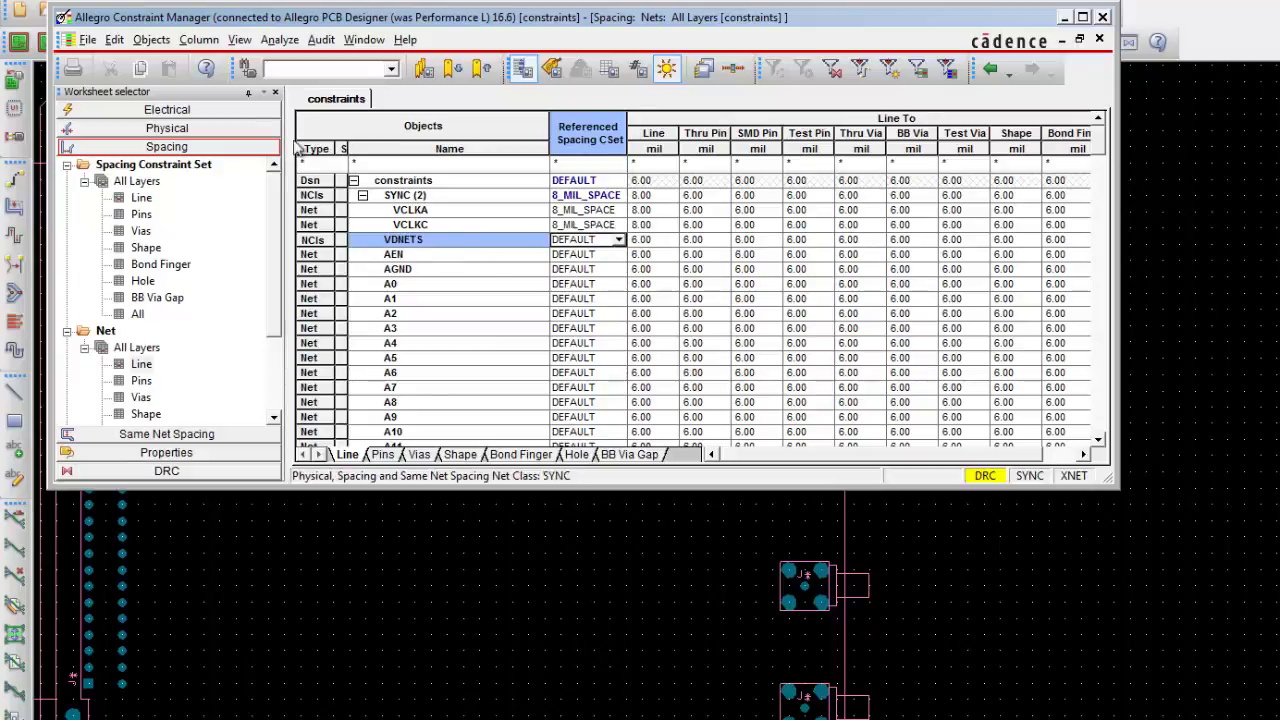
{"action": "left_click", "coordinate": [151, 40]}
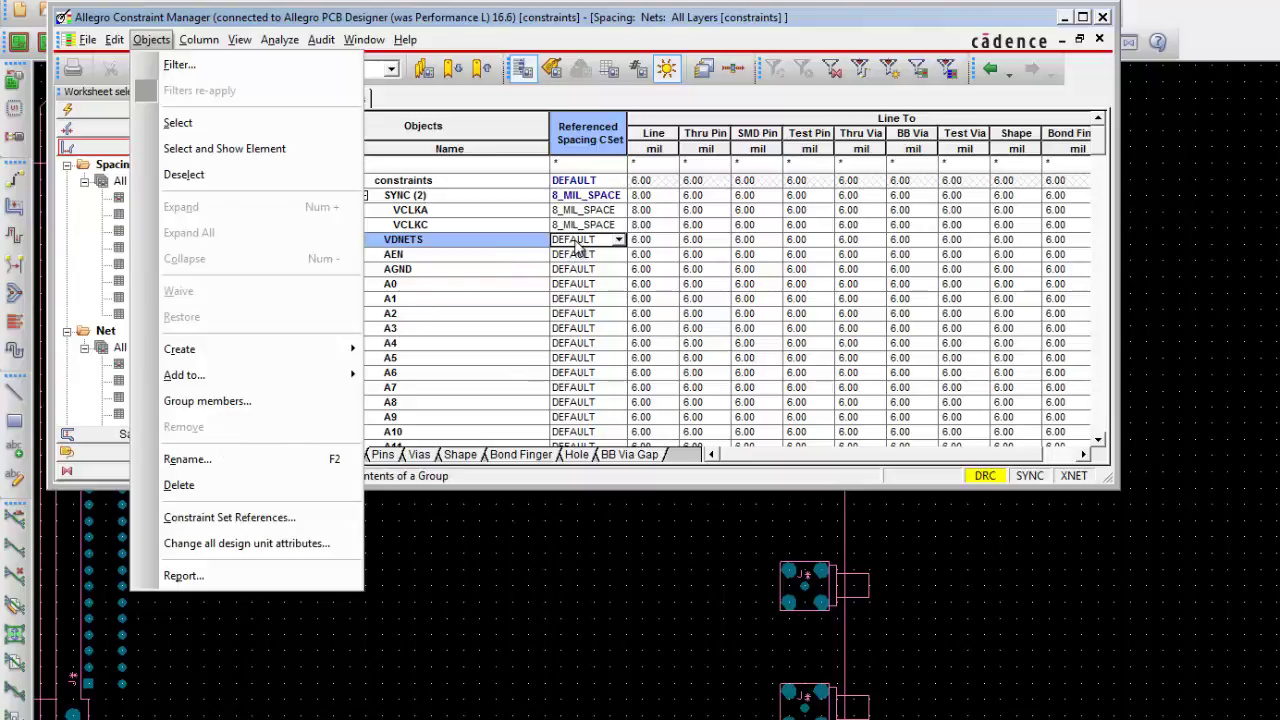
Select the VDNETS net class in the net Line worksheet and open its group membership for editing.
{"action": "left_click", "coordinate": [505, 248]}
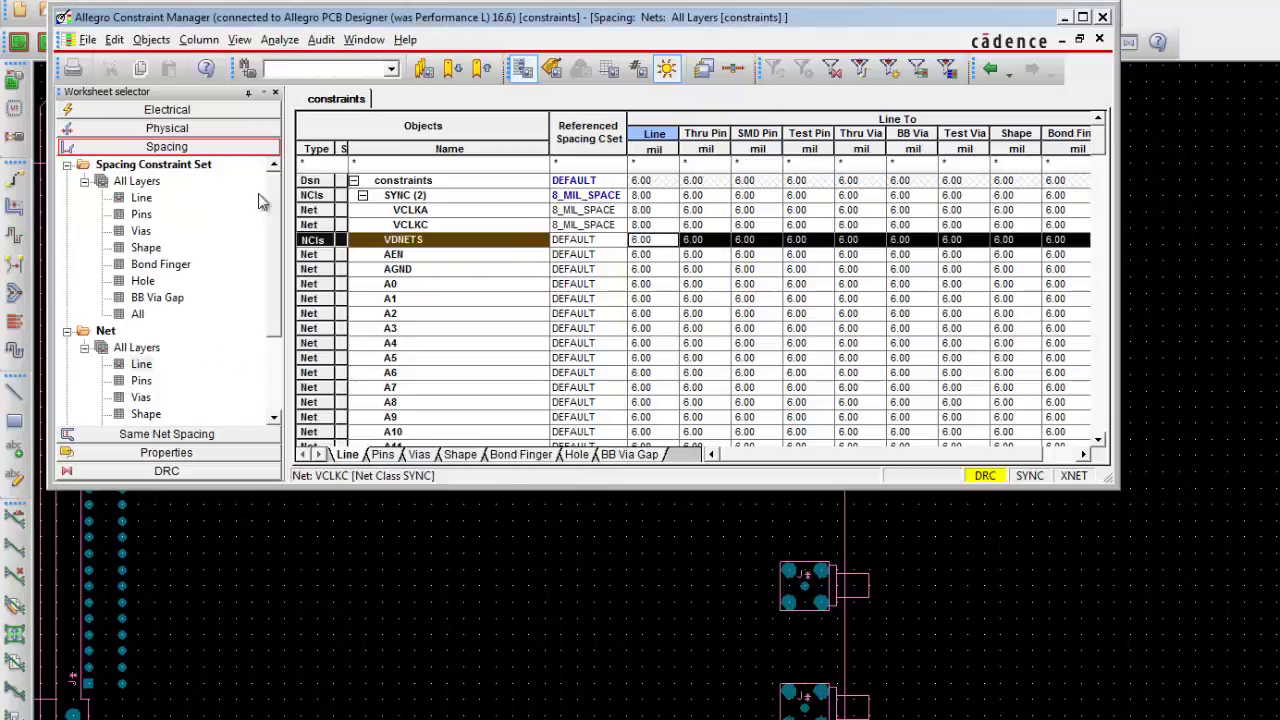
{"action": "left_click_drag", "start_coordinate": [279, 292], "coordinate": [280, 328]}
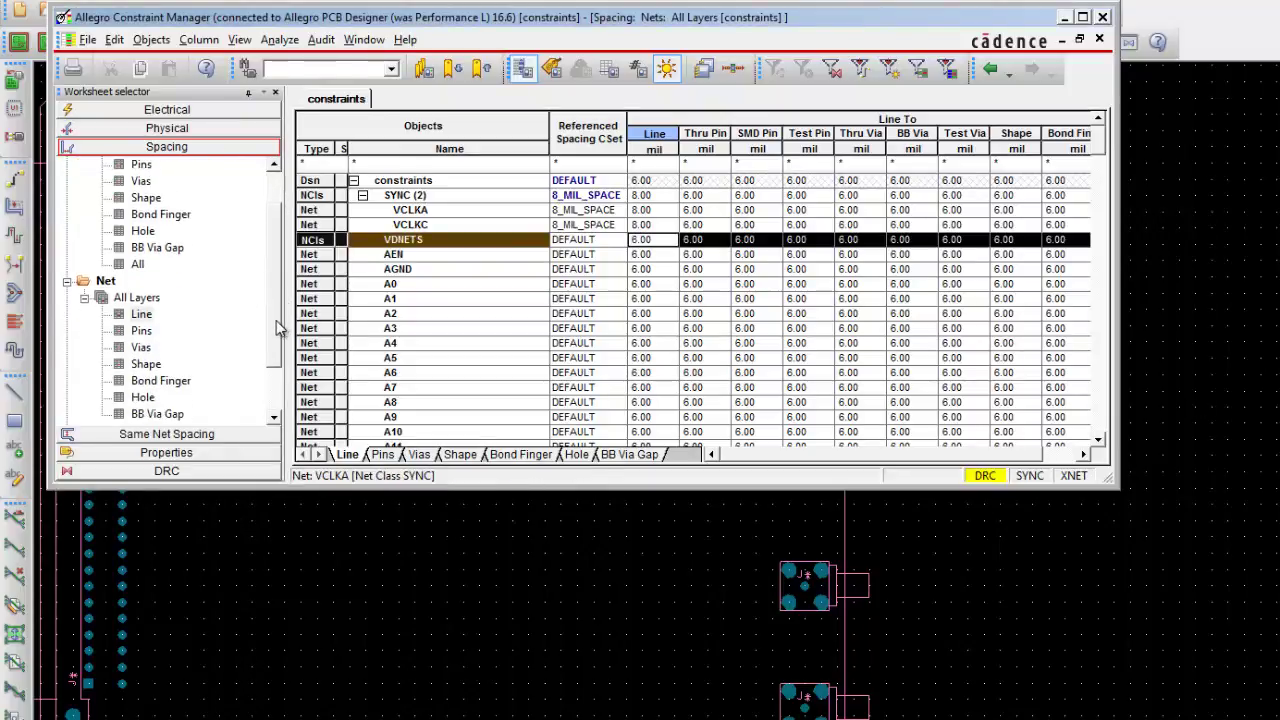
{"action": "left_click", "coordinate": [141, 314]}
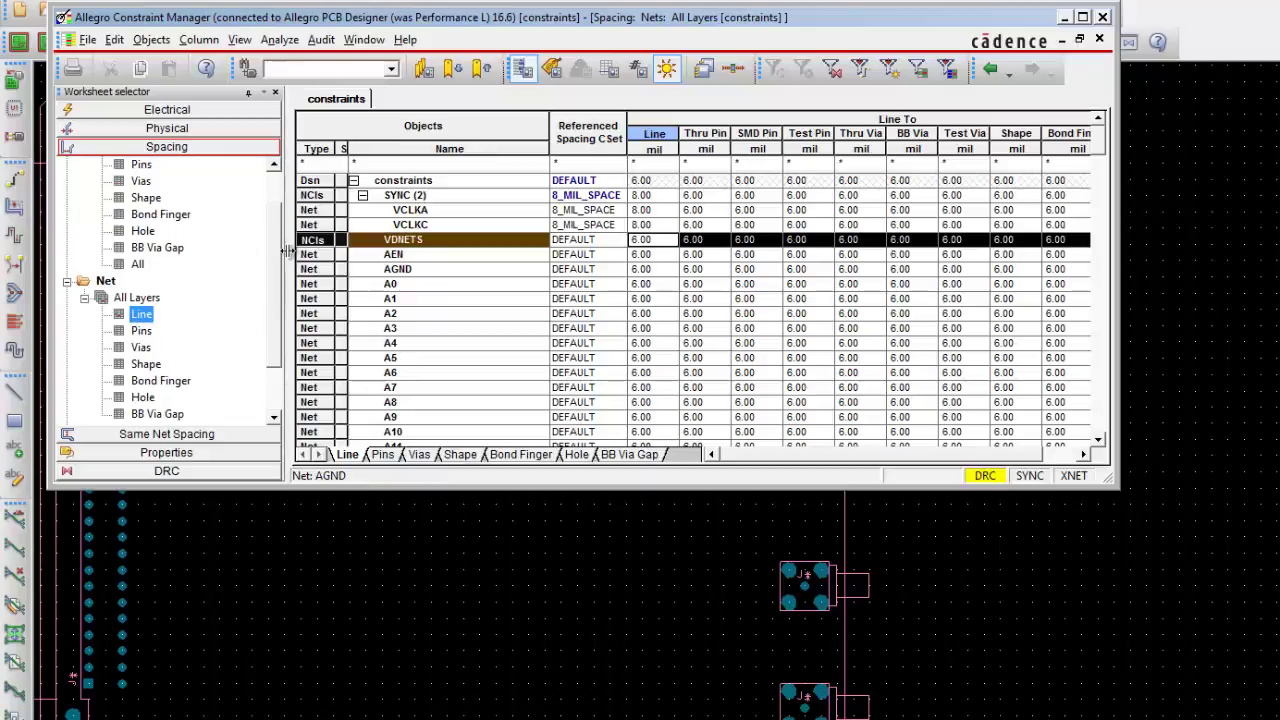
{"action": "left_click", "coordinate": [151, 39]}
{"action": "left_click", "coordinate": [239, 410]}
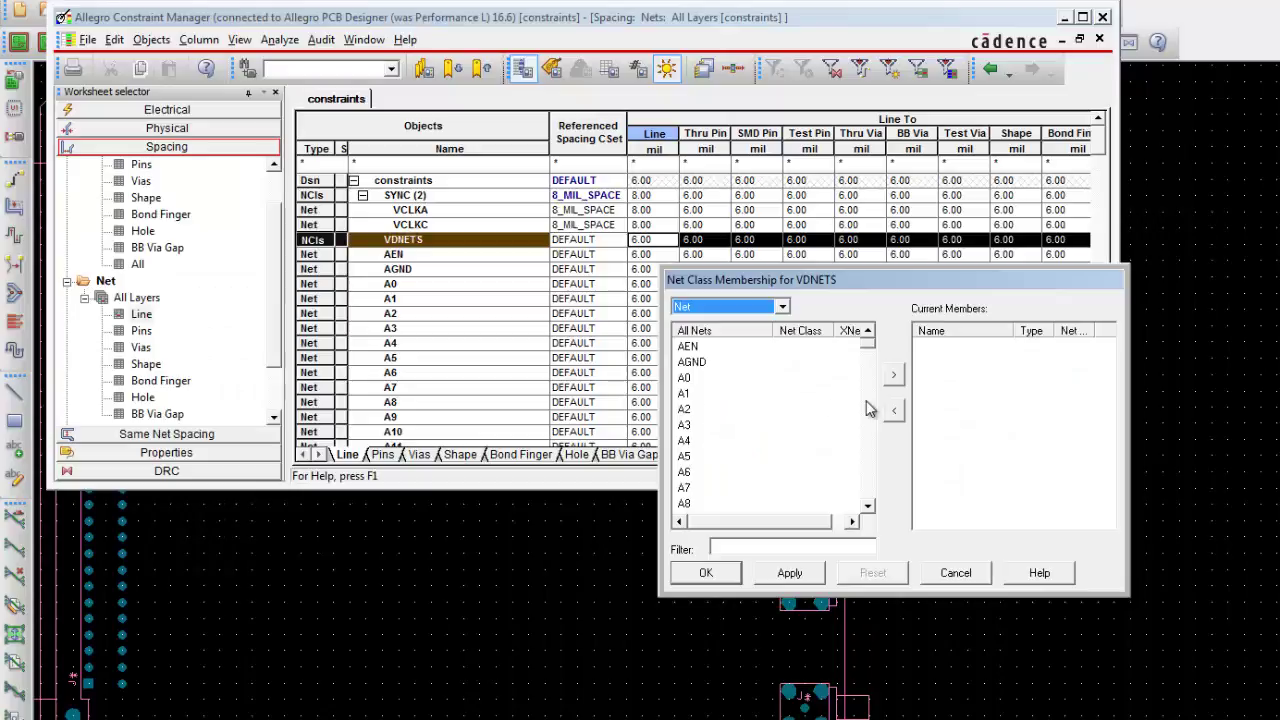
Add the nets VD0 through VD7 as members of the VDNETS net class.
{"action": "left_click_drag", "start_coordinate": [870, 343], "coordinate": [871, 508]}
{"action": "left_click", "coordinate": [703, 348]}
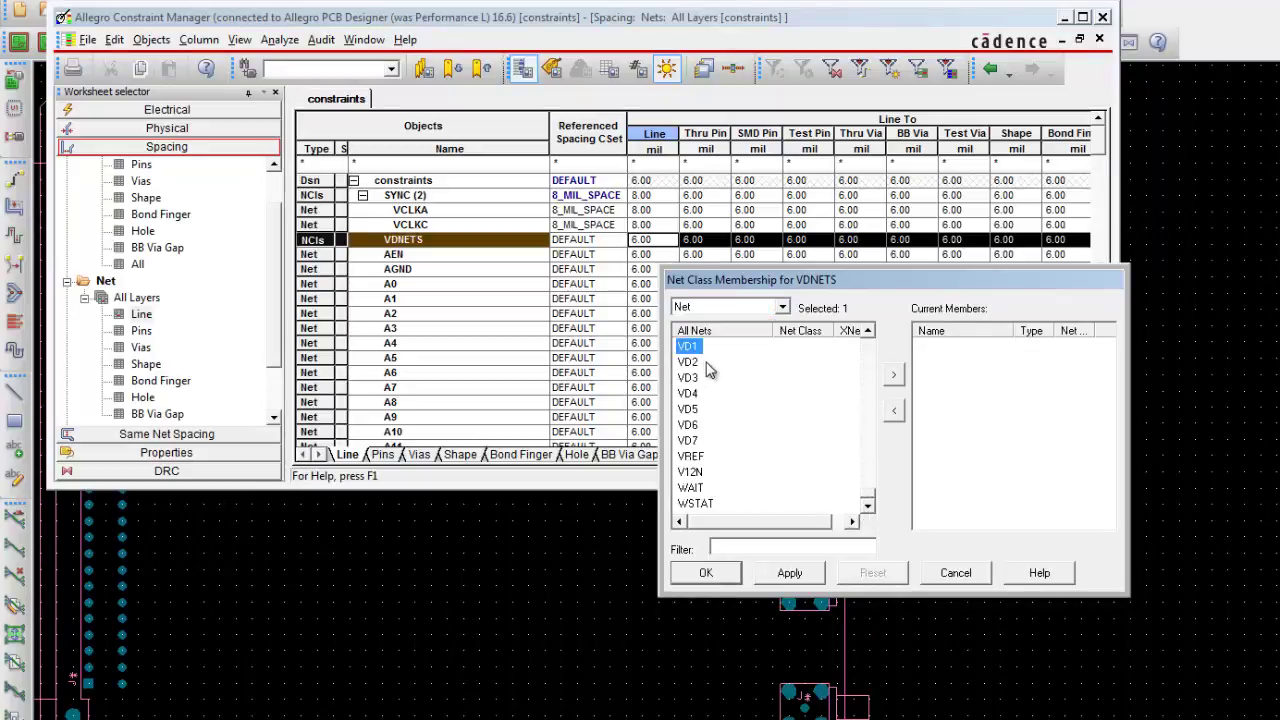
{"action": "key", "text": "Up"}
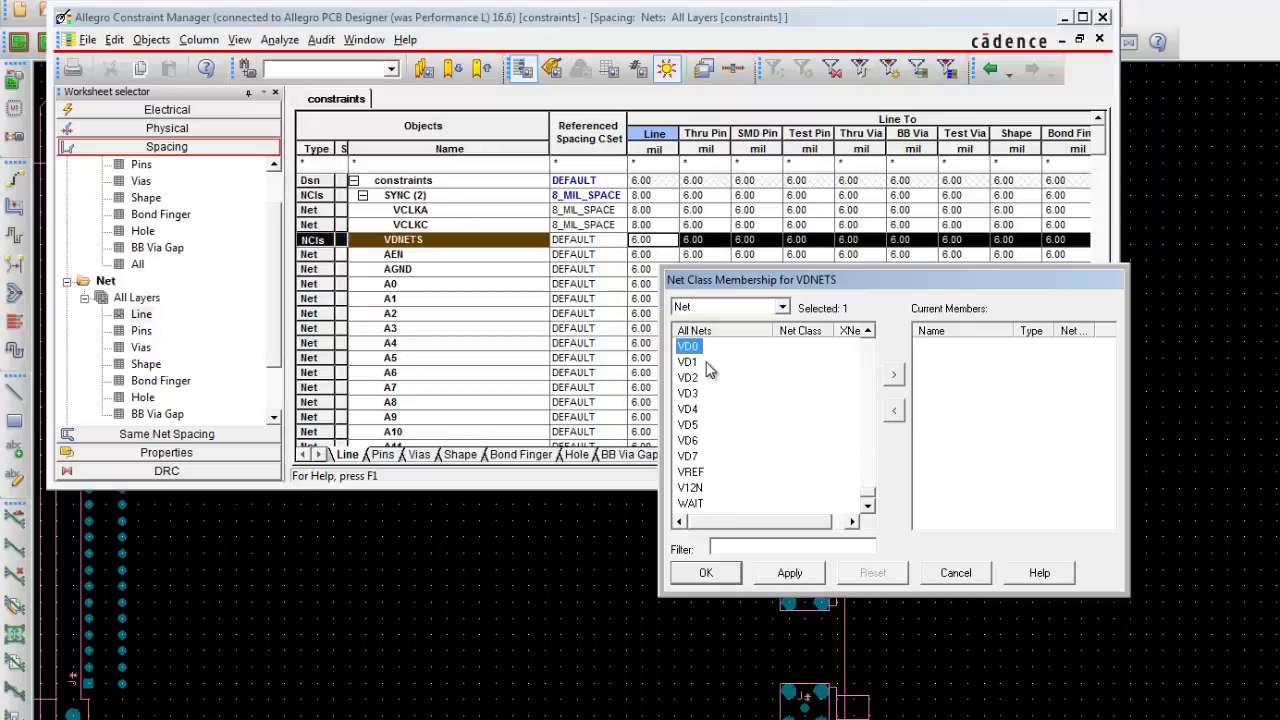
{"action": "key", "text": "shift+Down"}
{"action": "key", "text": "shift+Down"}
{"action": "key", "text": "shift+Down"}
{"action": "key", "text": "shift+Down"}
{"action": "key", "text": "shift+Down"}
{"action": "key", "text": "shift+Down"}
{"action": "key", "text": "shift+Down"}
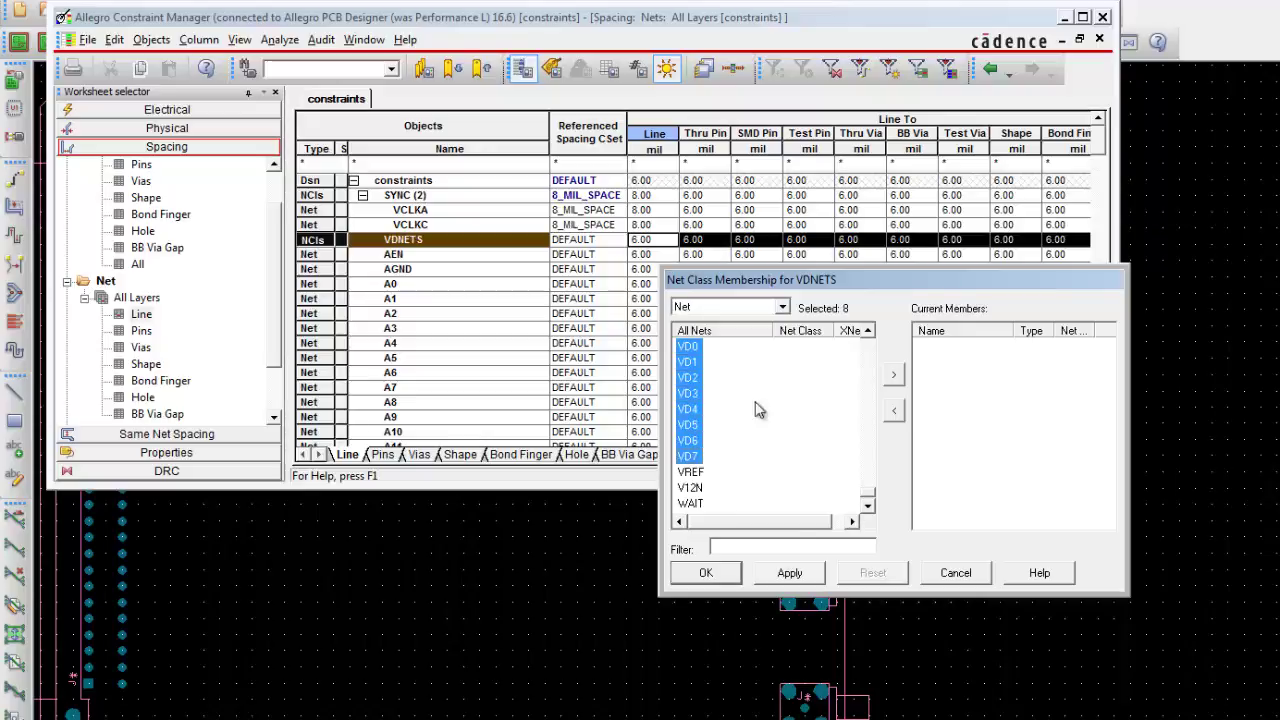
{"action": "left_click", "coordinate": [894, 375]}
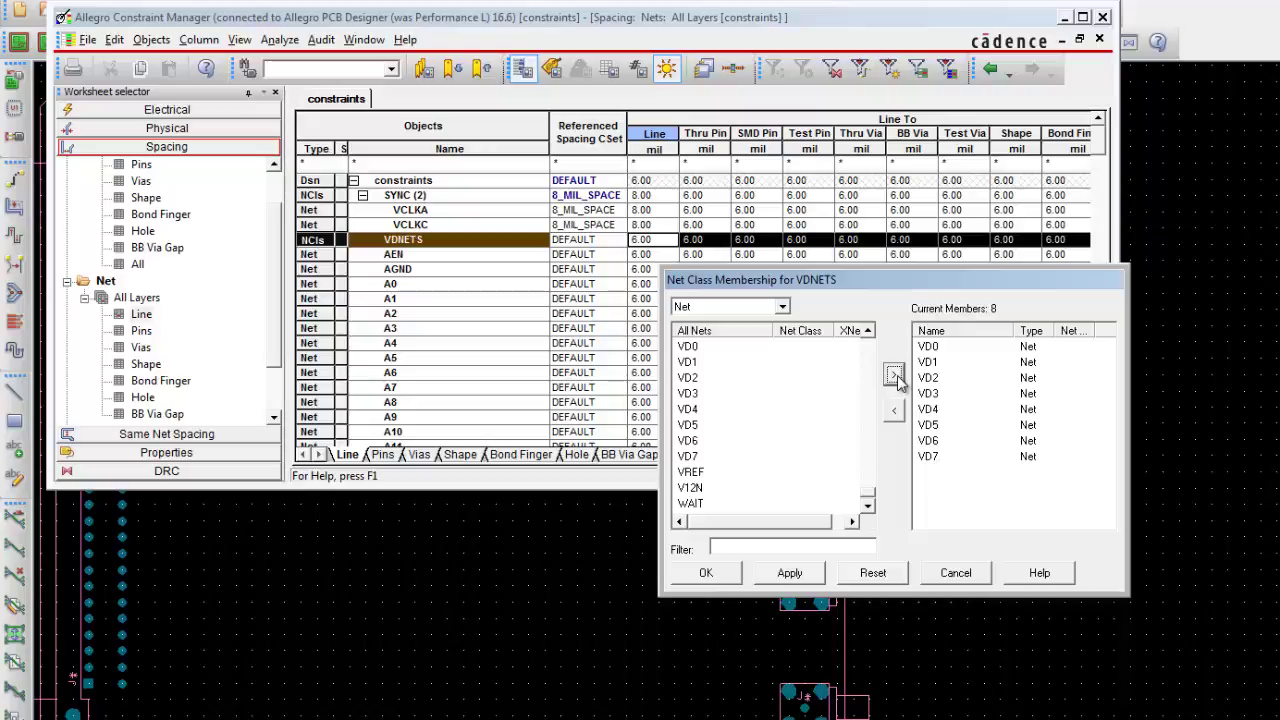
{"action": "left_click", "coordinate": [724, 573]}
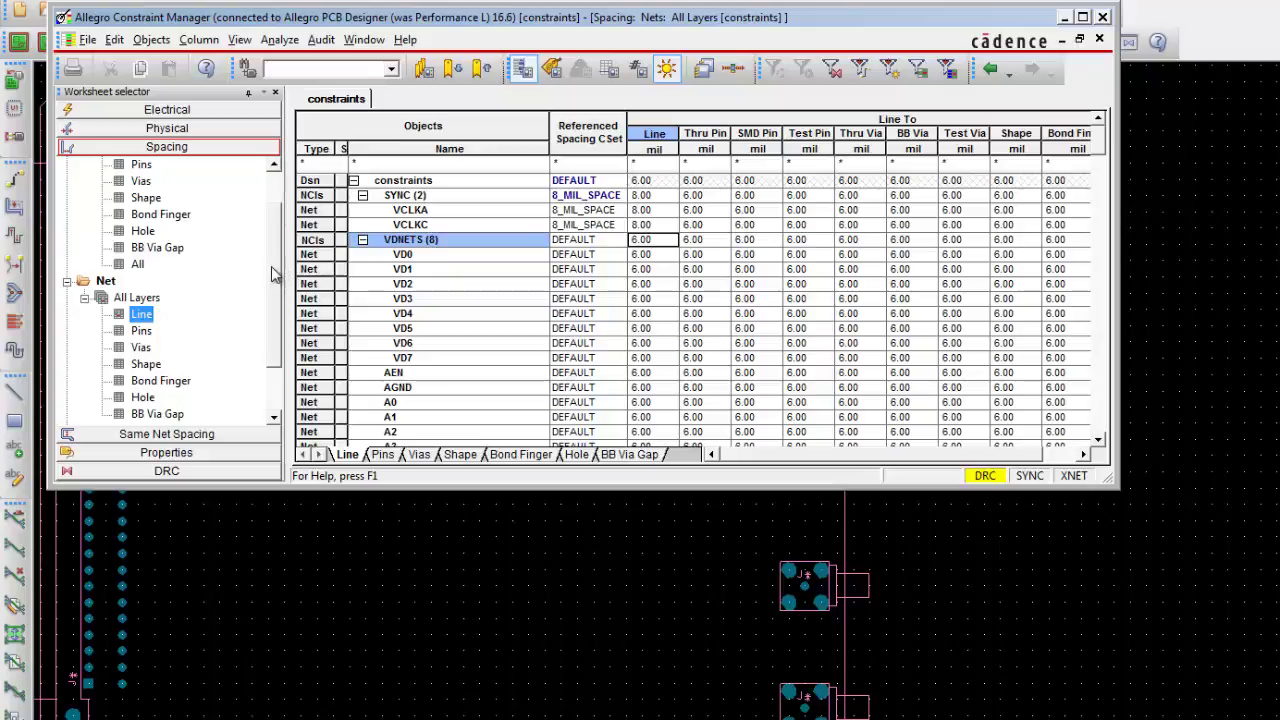
Open the all-layers Line worksheet for net class-to-class spacing and select the VDNETS net class.
{"action": "scroll", "coordinate": [279, 274], "scroll_direction": "down", "scroll_amount": 1}
{"action": "scroll", "coordinate": [66, 378], "scroll_direction": "up", "scroll_amount": 1}
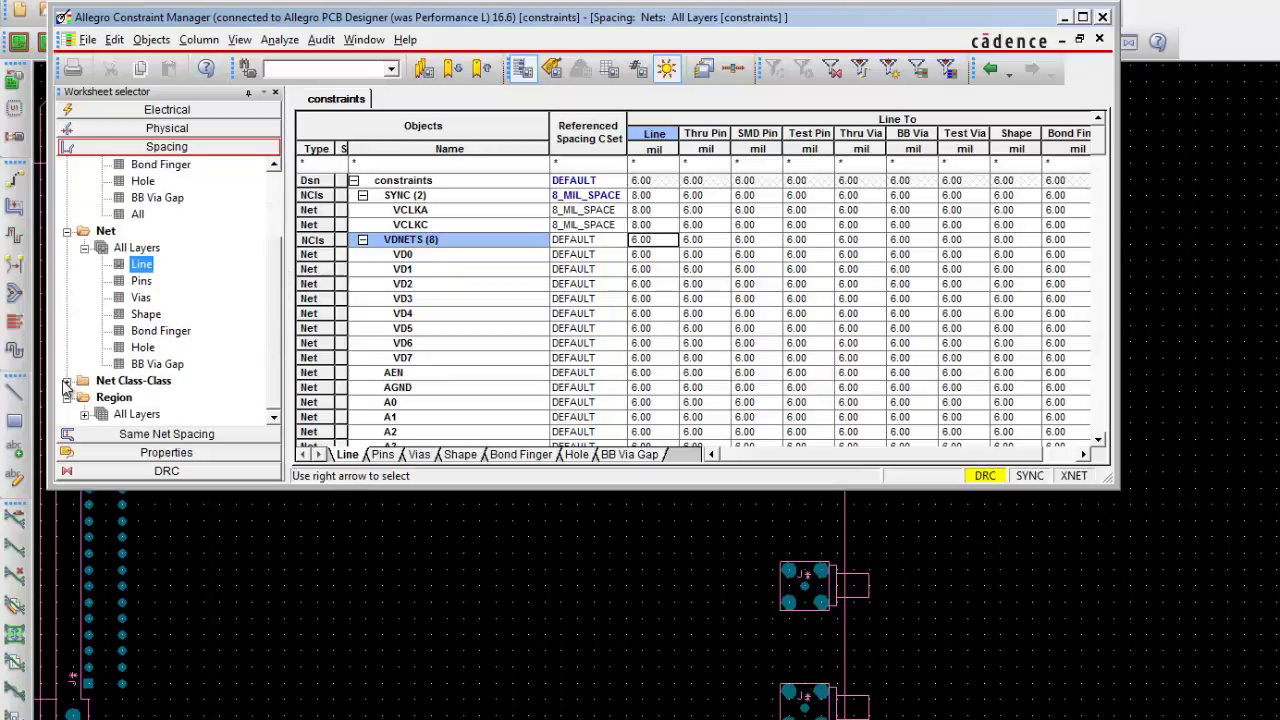
{"action": "left_click", "coordinate": [84, 398]}
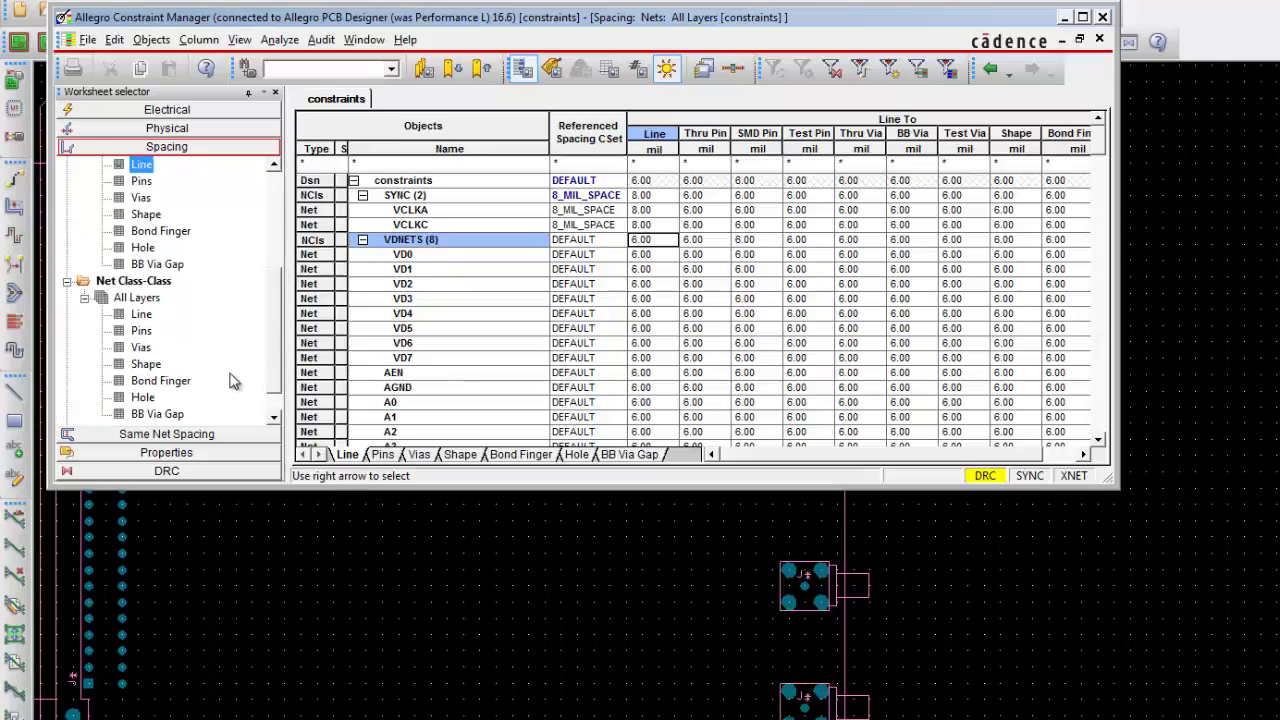
{"action": "left_click", "coordinate": [138, 315]}
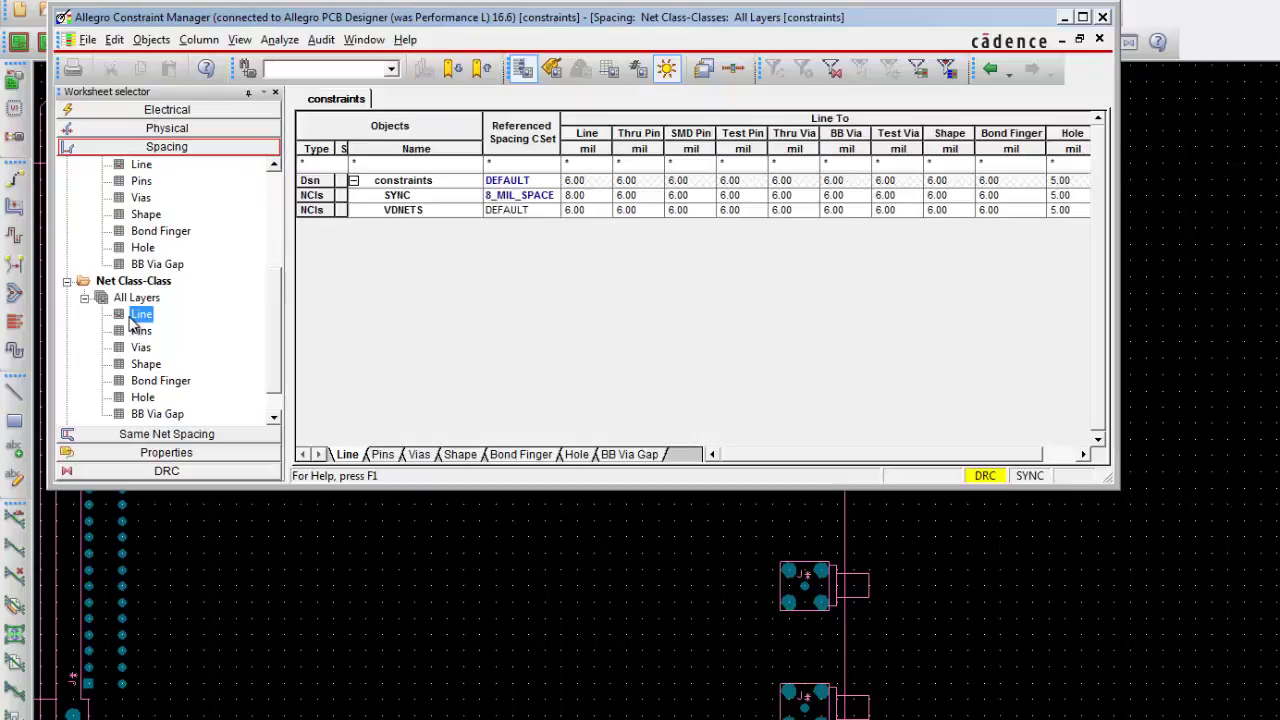
{"action": "left_click", "coordinate": [407, 211]}
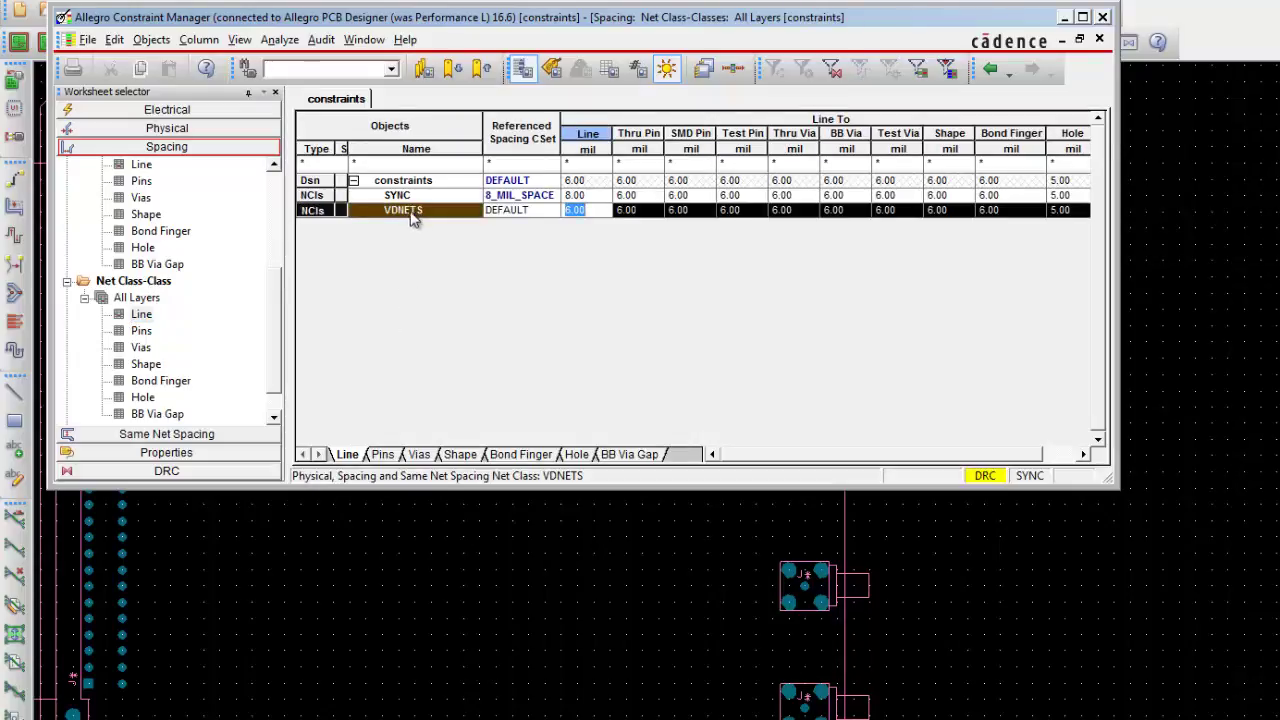
{"action": "left_click", "coordinate": [418, 220]}
{"action": "right_click", "coordinate": [418, 220]}
{"action": "mouse_move", "coordinate": [632, 484]}
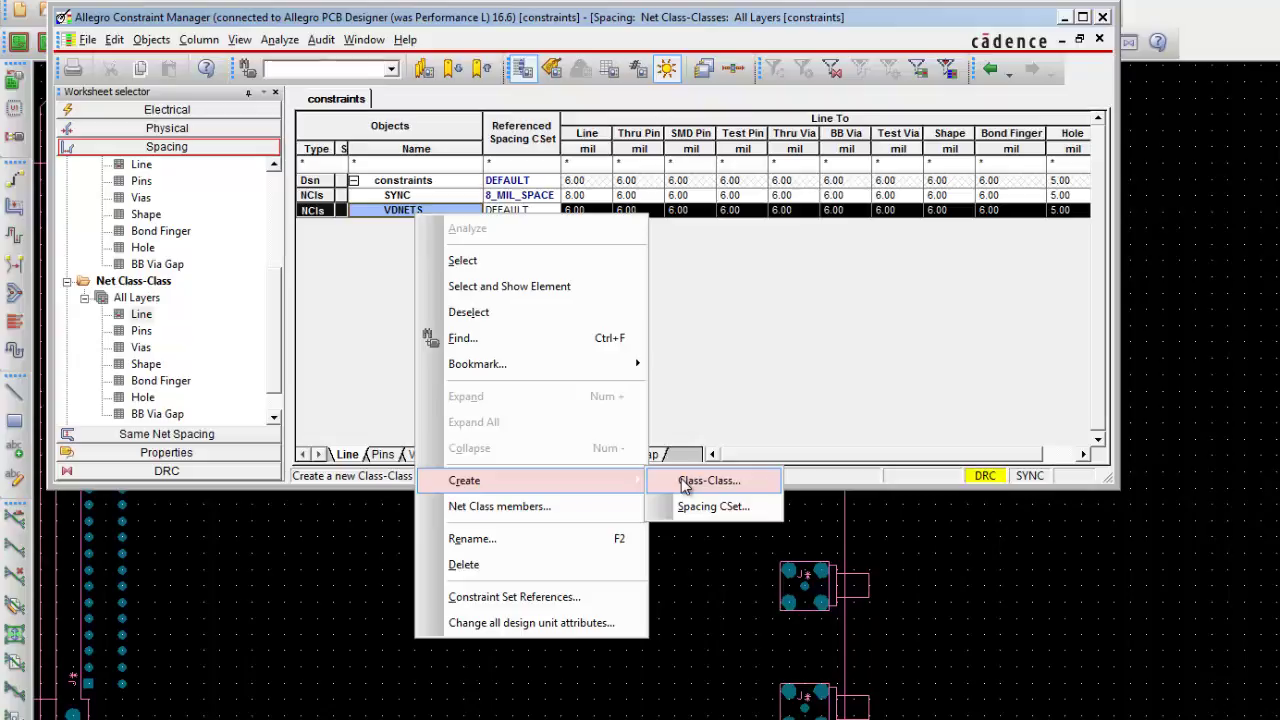
{"action": "left_click", "coordinate": [575, 508]}
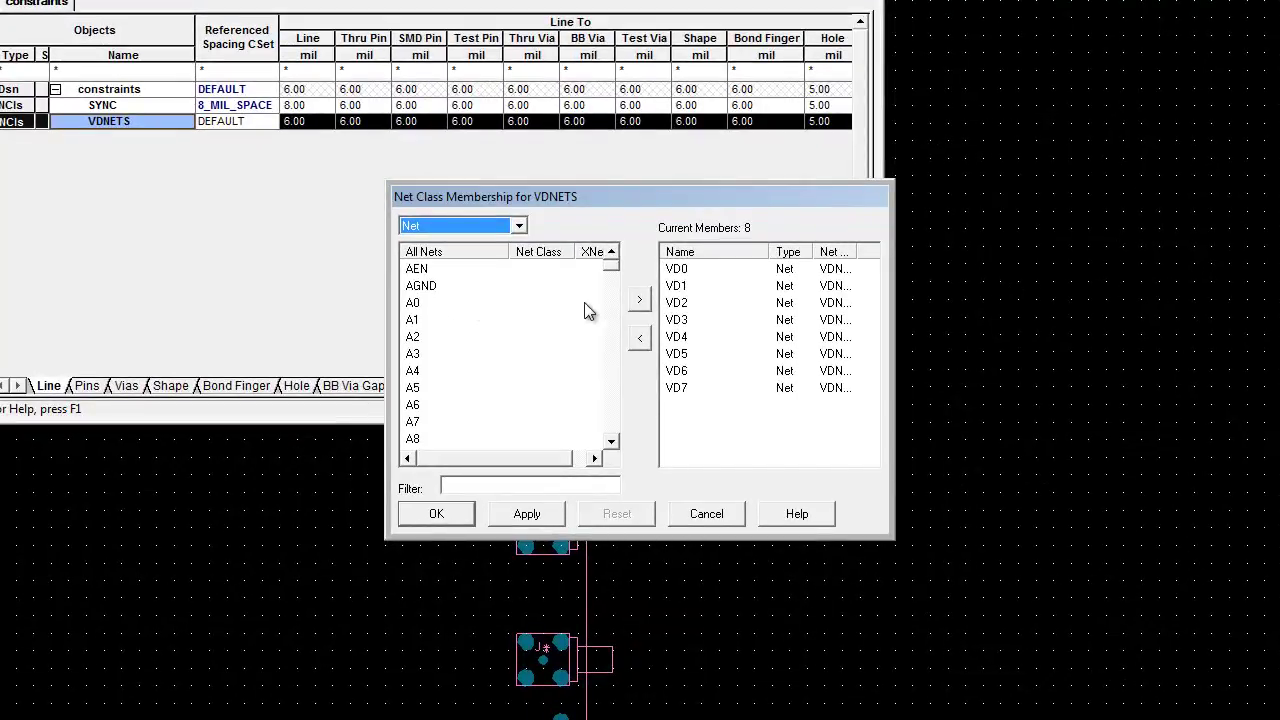
{"action": "left_click_drag", "start_coordinate": [612, 270], "coordinate": [596, 458]}
{"action": "left_click_drag", "start_coordinate": [502, 356], "coordinate": [512, 335]}
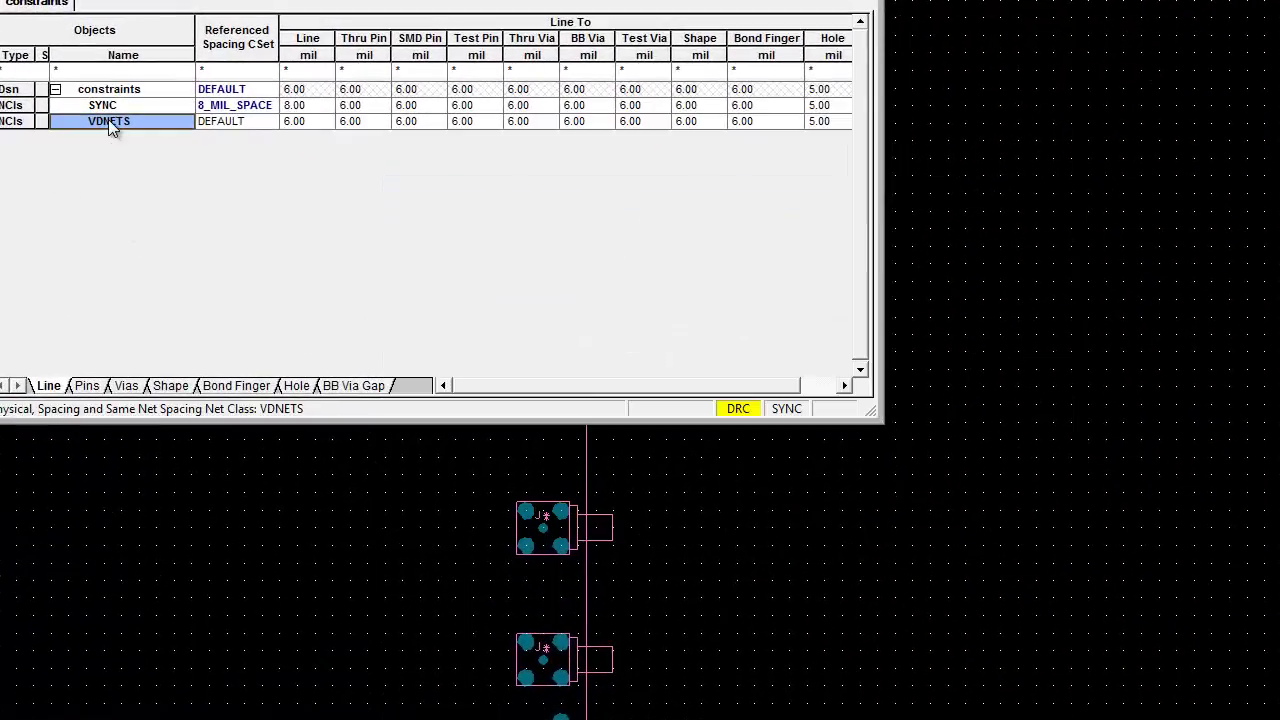
Create a class-to-class spacing pair between the VDNETS and SYNC net classes.
{"action": "right_click", "coordinate": [108, 119]}
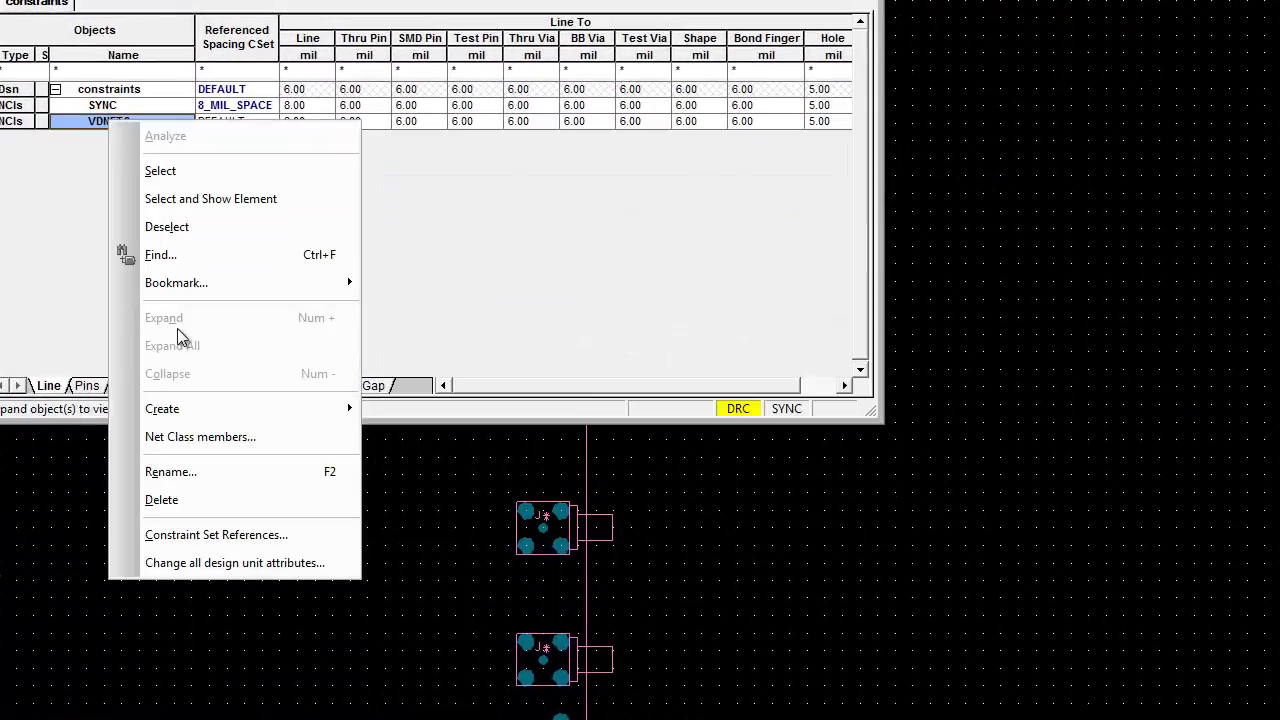
{"action": "mouse_move", "coordinate": [231, 409]}
{"action": "left_click", "coordinate": [422, 414]}
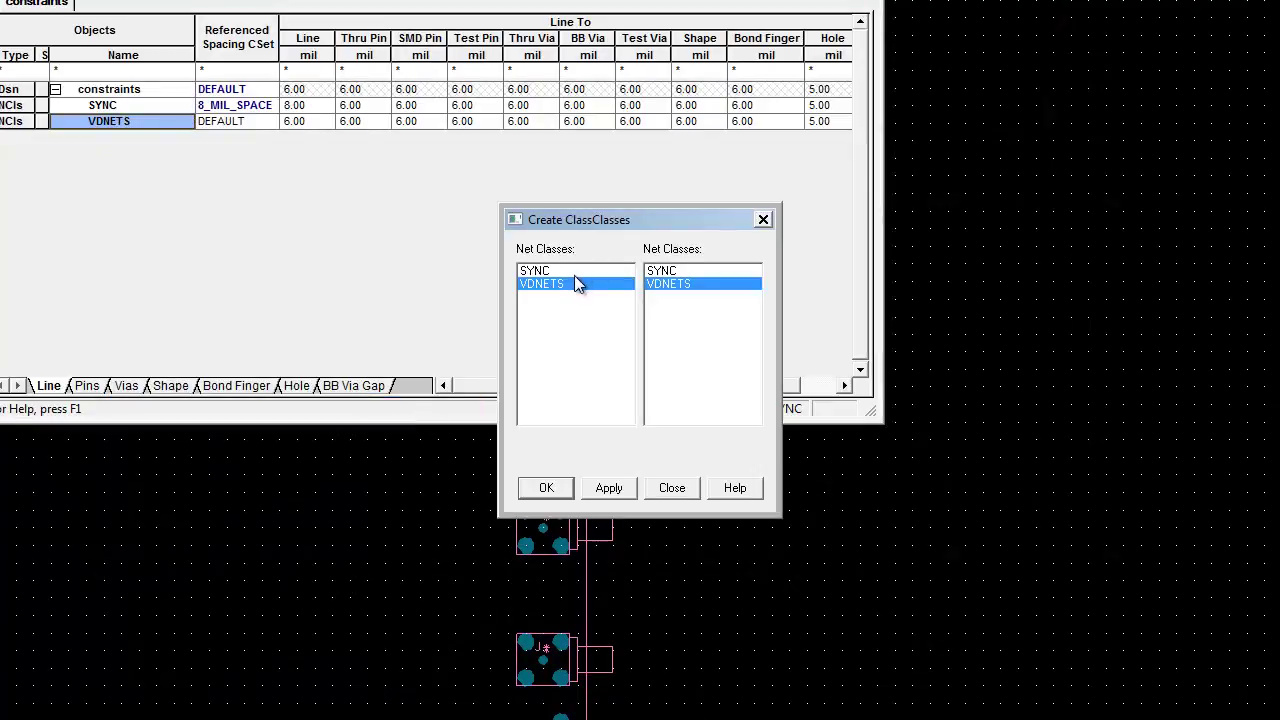
{"action": "left_click", "coordinate": [668, 272]}
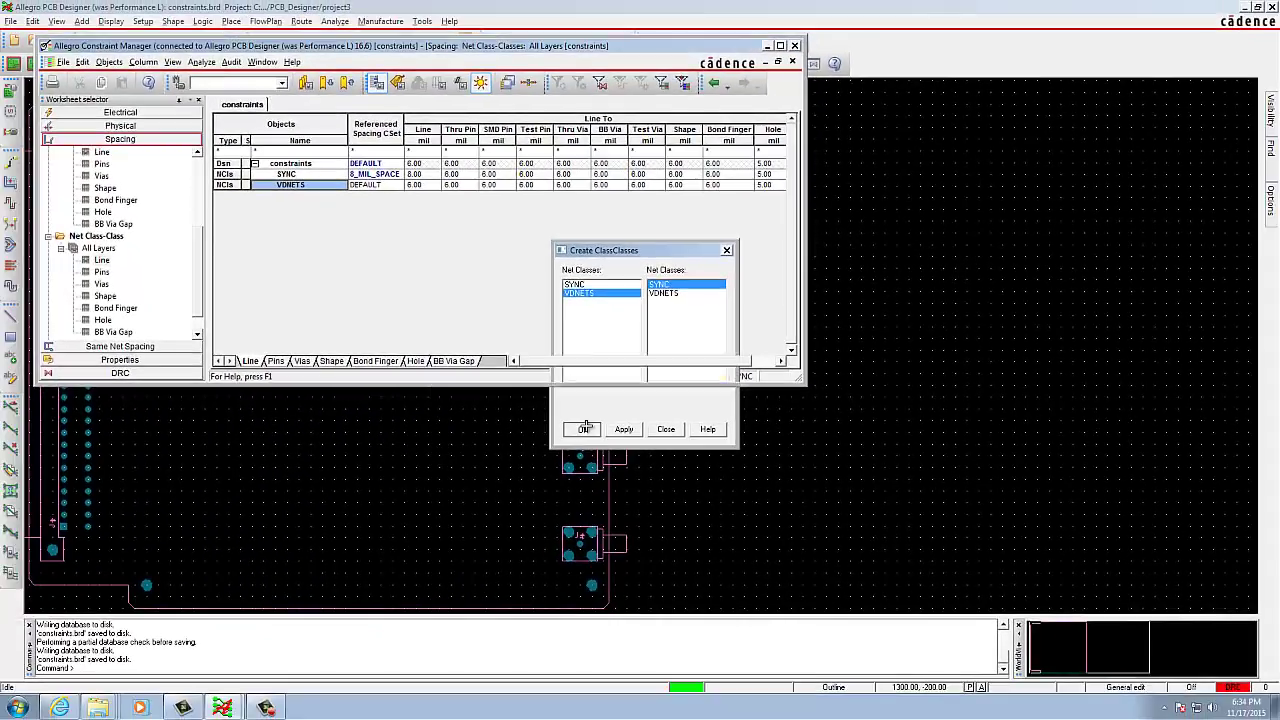
{"action": "left_click", "coordinate": [546, 487]}
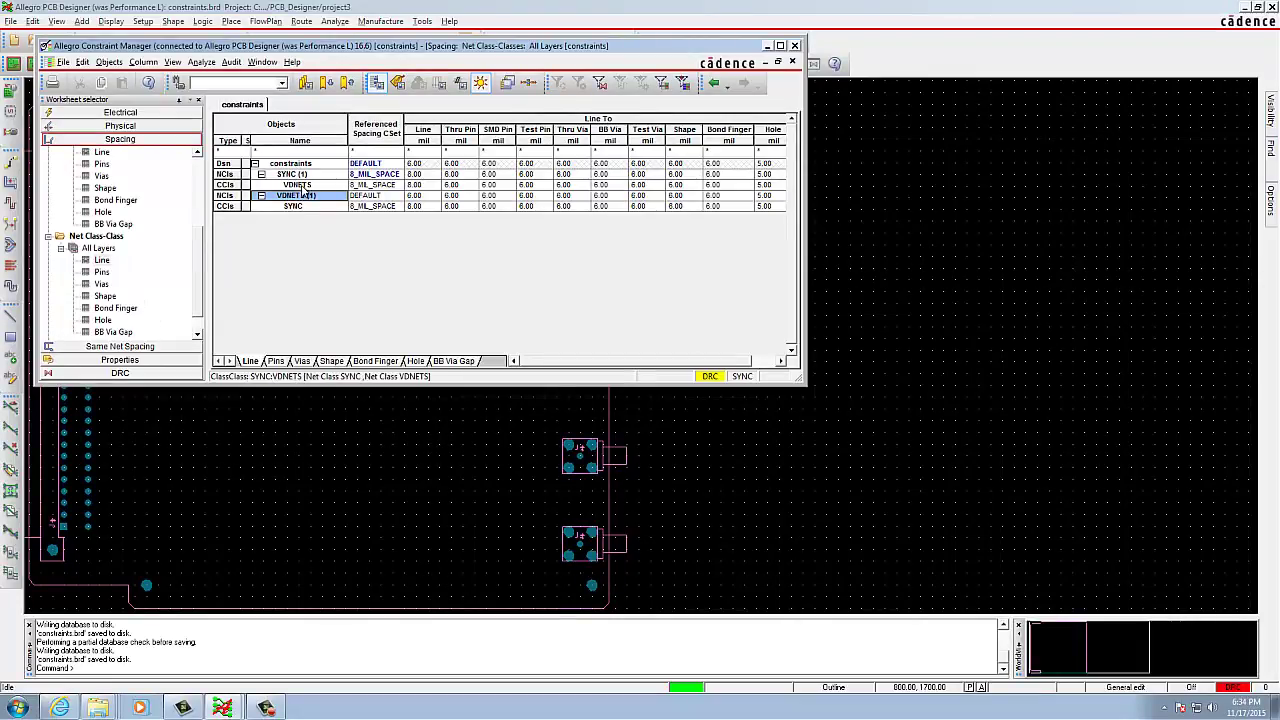
Assign the 15_MIL_SPACE spacing set to the class-to-class pair of VDNETS and SYNC.
{"action": "left_click", "coordinate": [394, 207]}
{"action": "left_click", "coordinate": [396, 207]}
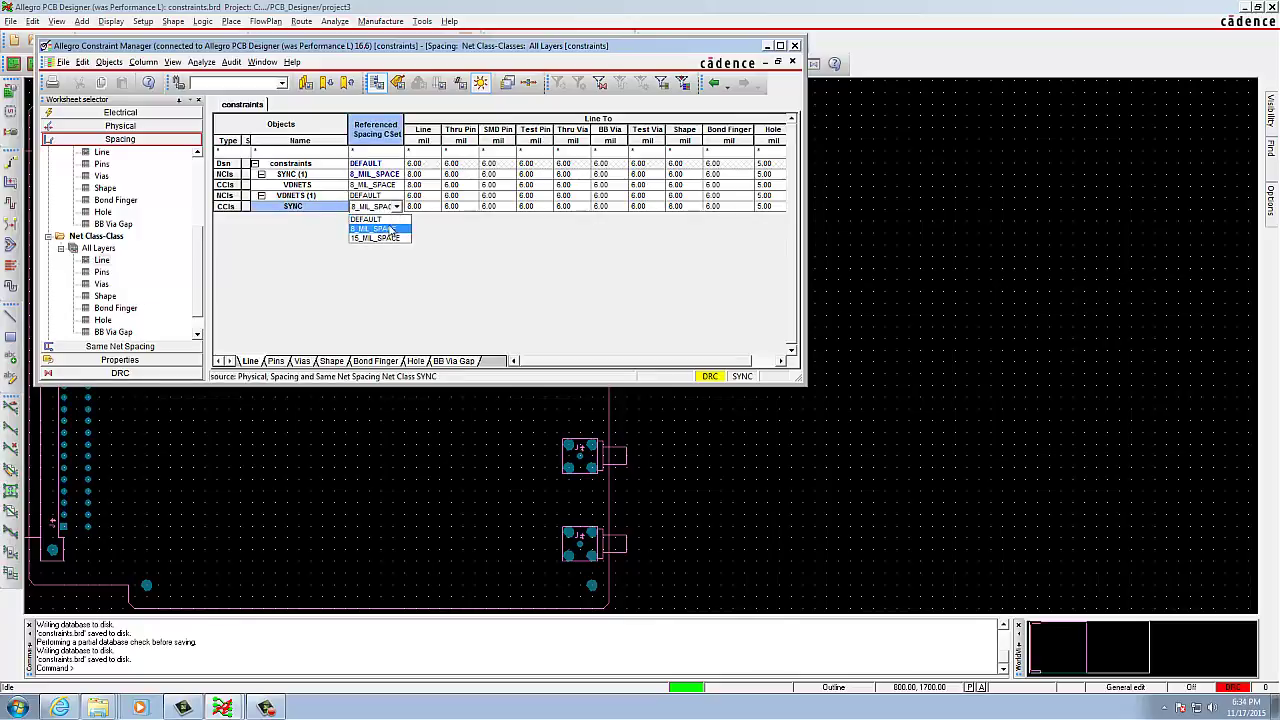
{"action": "left_click", "coordinate": [386, 239]}
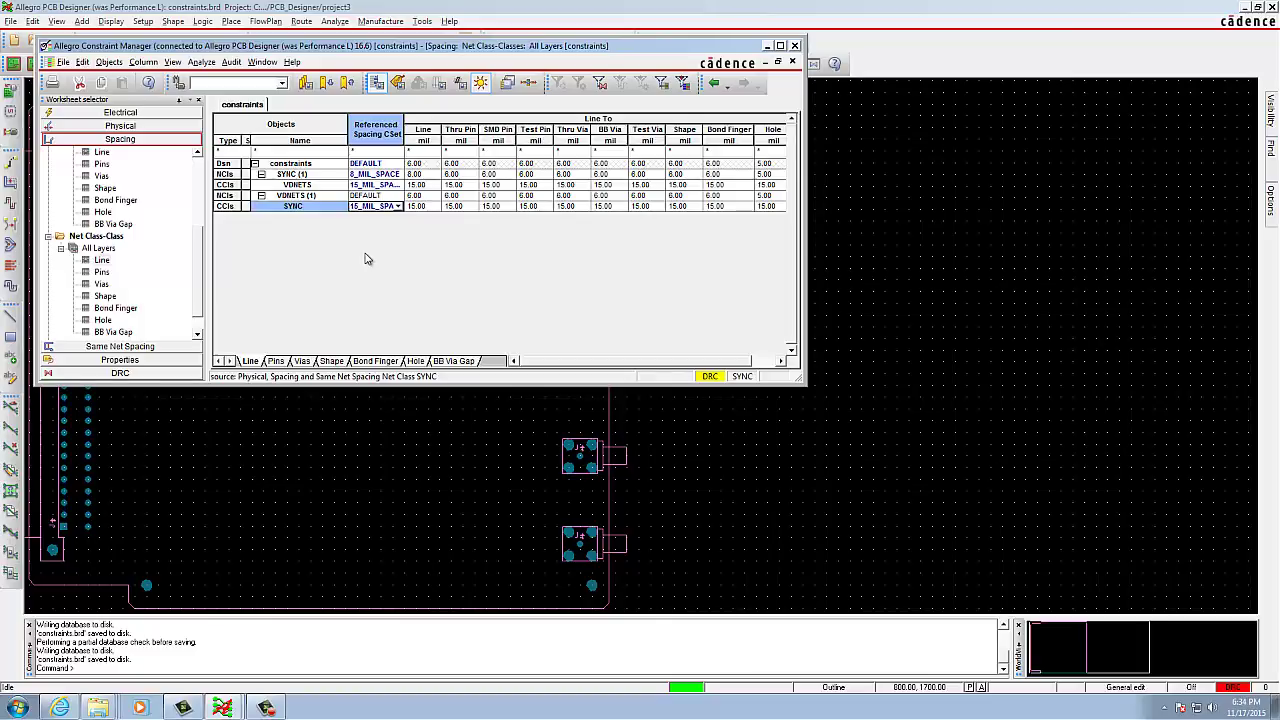
Close the Constraint Manager and save the board, overwriting constraints.brd.
{"action": "left_click", "coordinate": [63, 62]}
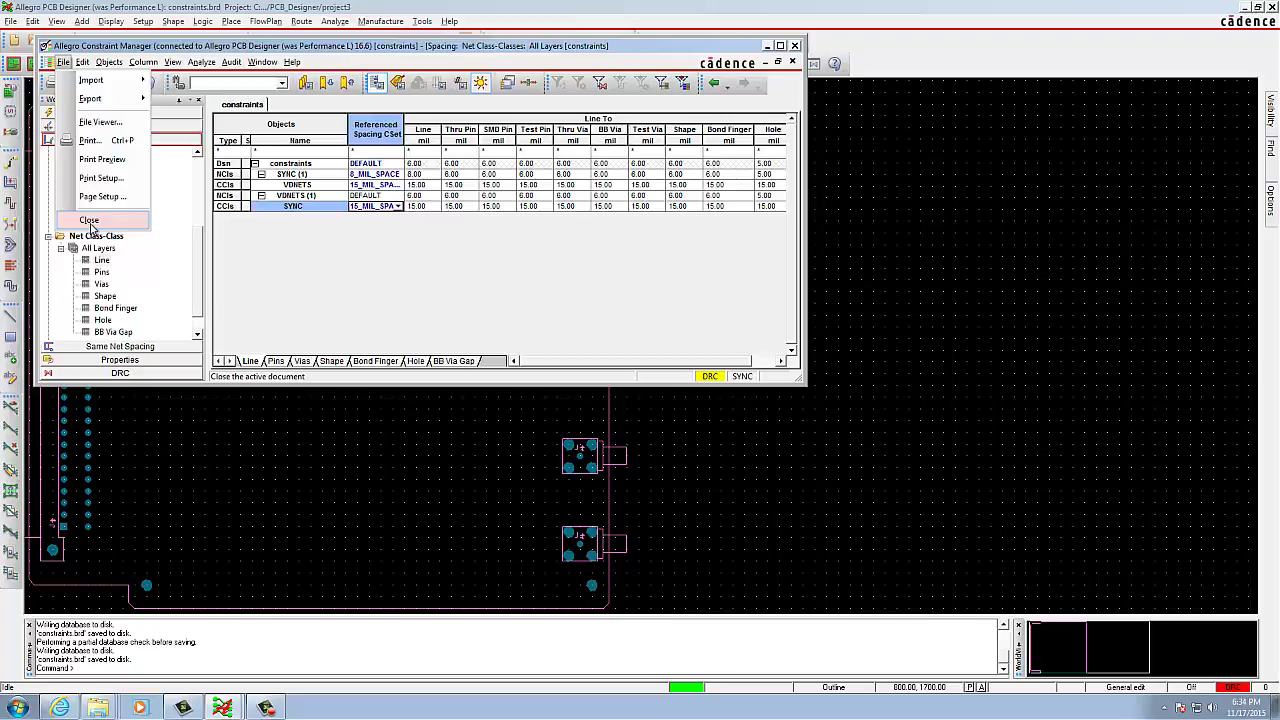
{"action": "left_click", "coordinate": [89, 221]}
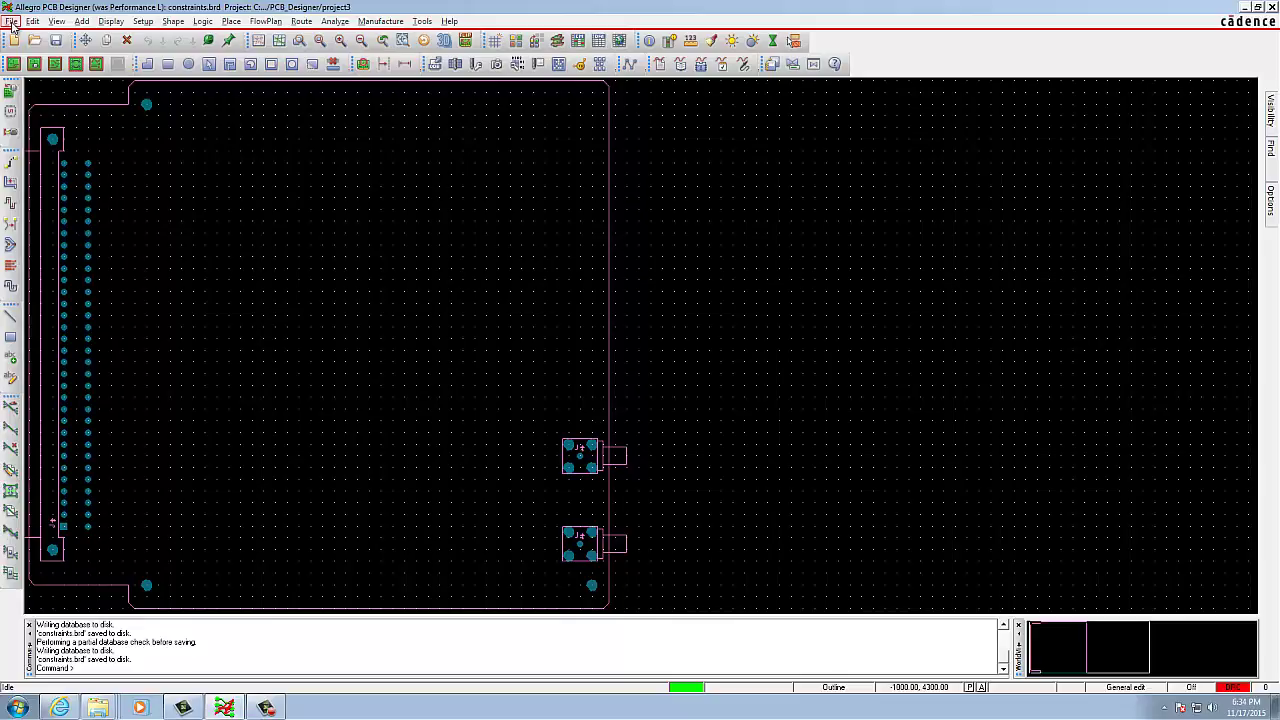
{"action": "left_click", "coordinate": [12, 22]}
{"action": "left_click", "coordinate": [53, 75]}
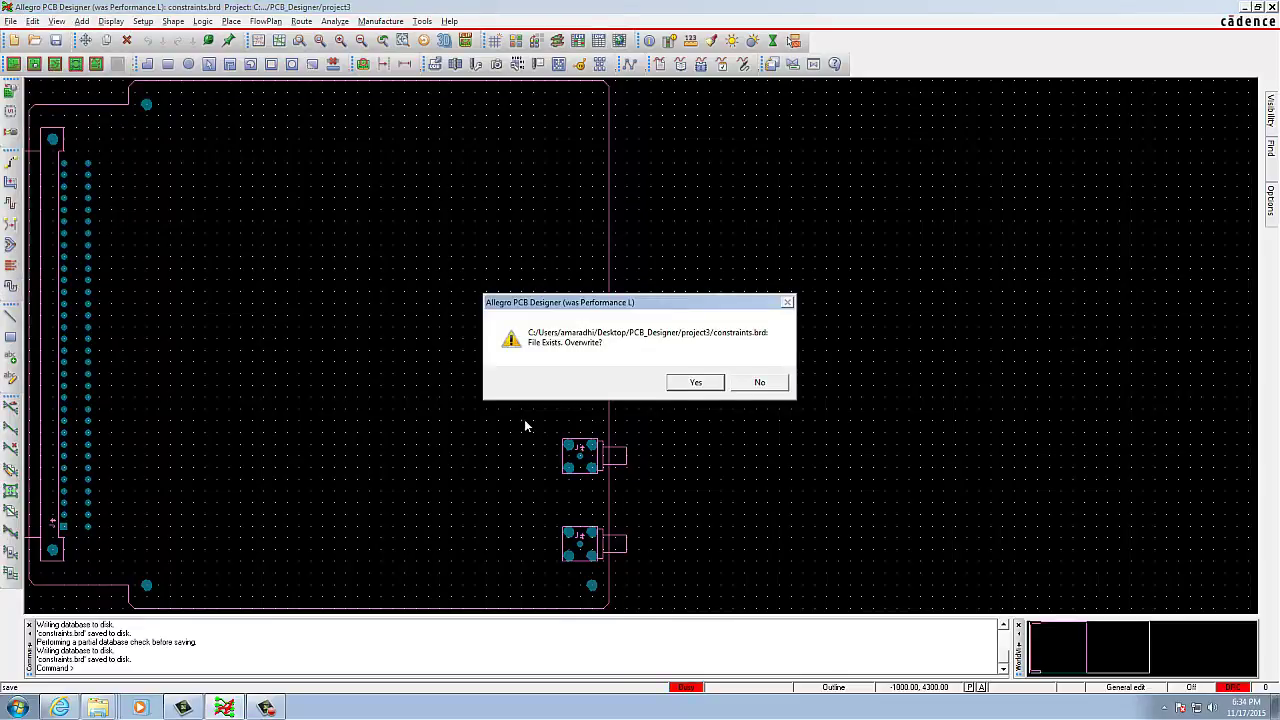
{"action": "left_click", "coordinate": [696, 383]}
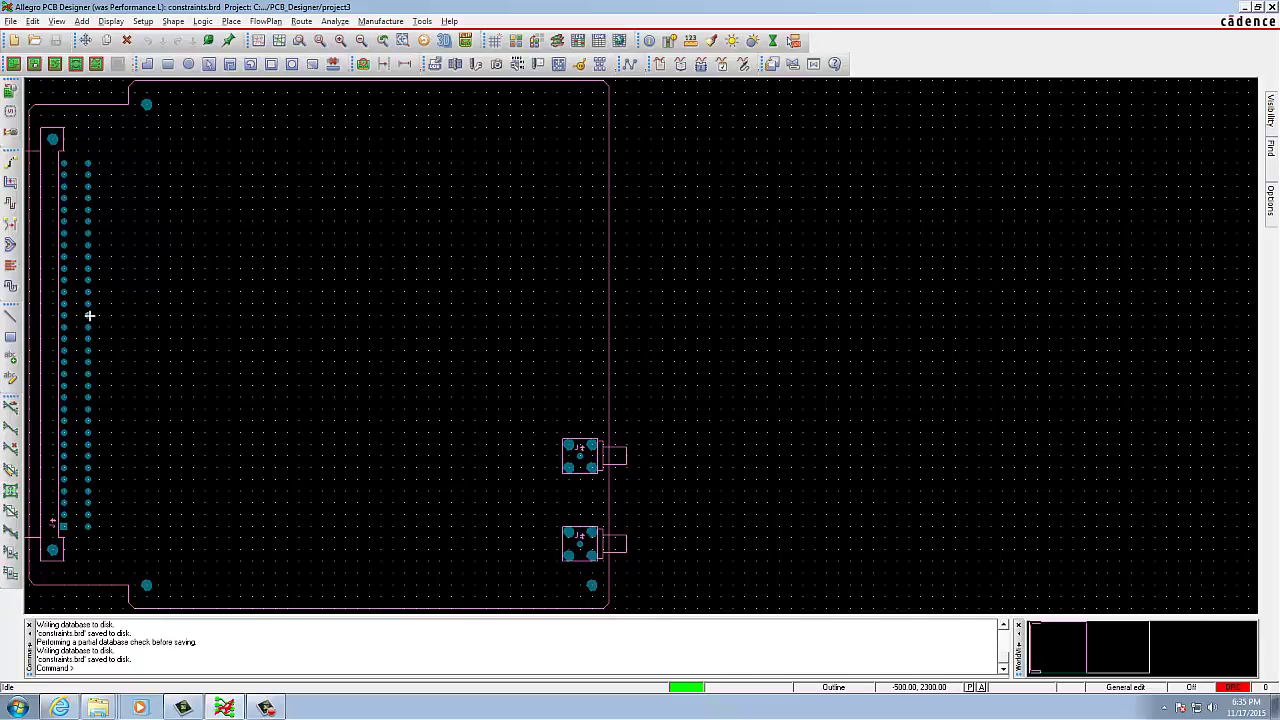
Start editing element properties and pick component J1 by name.
{"action": "left_click", "coordinate": [33, 21]}
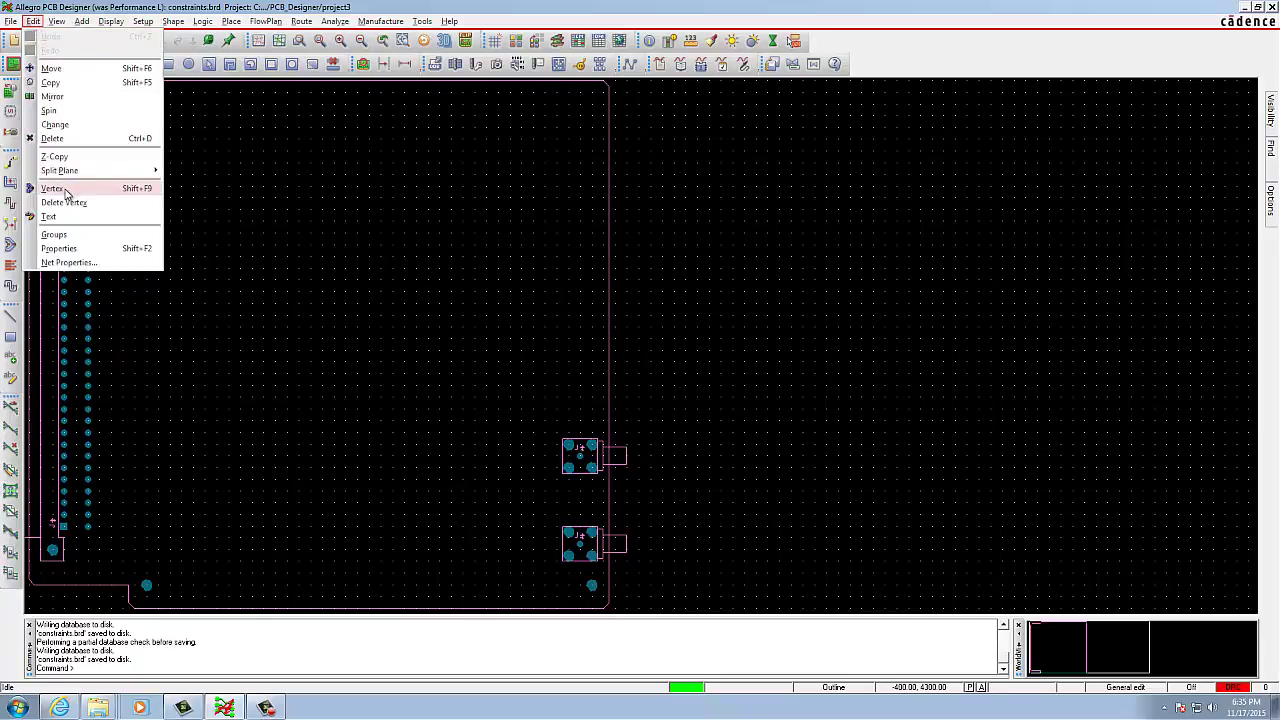
{"action": "left_click", "coordinate": [73, 248]}
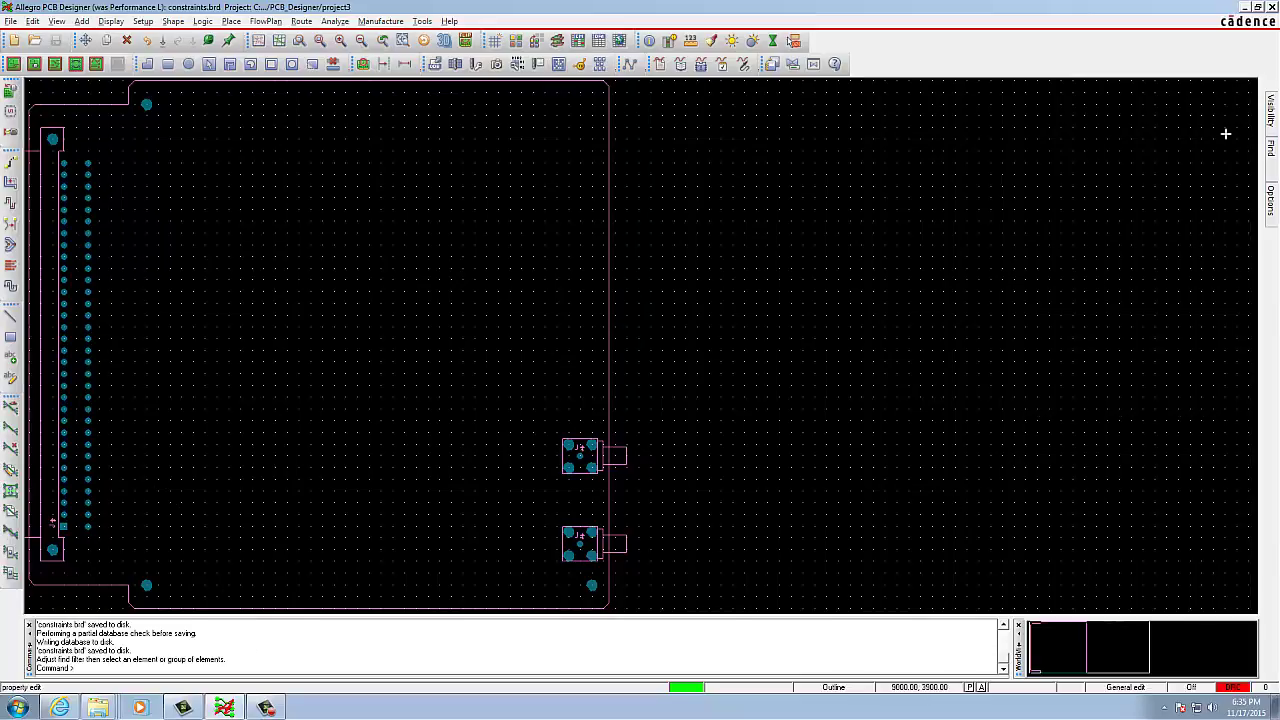
{"action": "left_click", "coordinate": [1271, 160]}
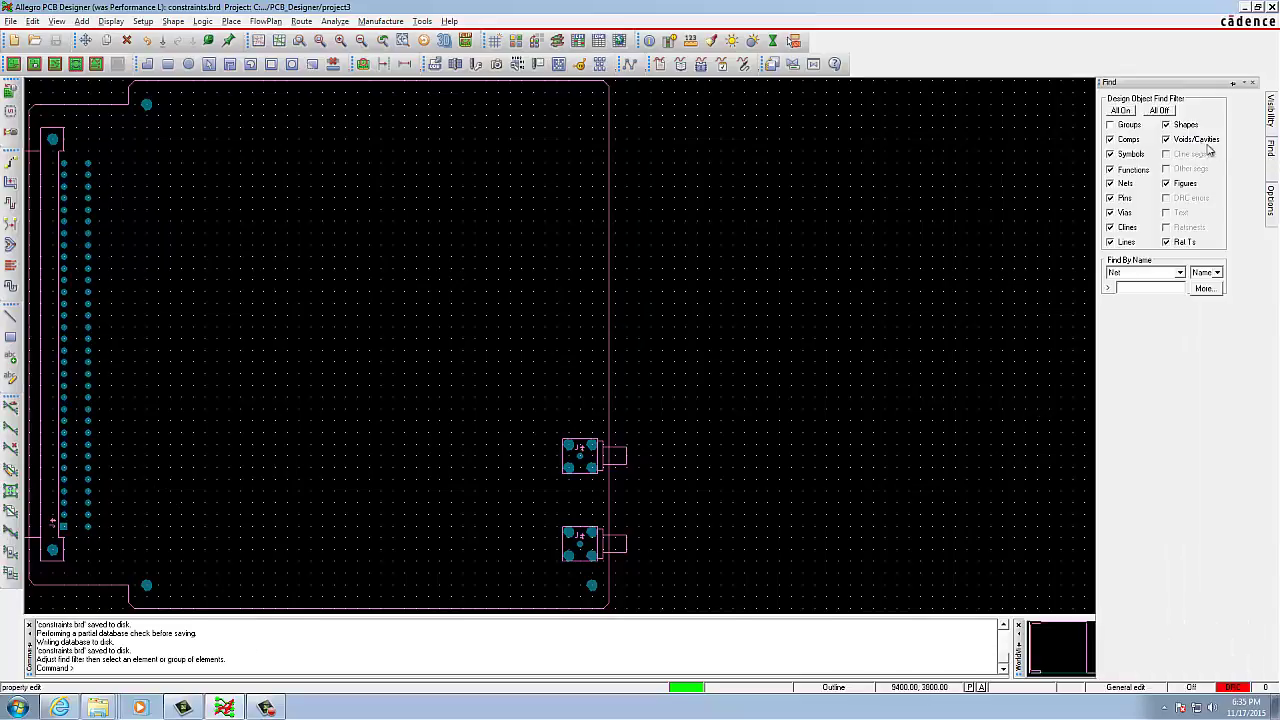
{"action": "left_click", "coordinate": [1179, 274]}
{"action": "left_click", "coordinate": [1147, 293]}
{"action": "left_click", "coordinate": [1205, 289]}
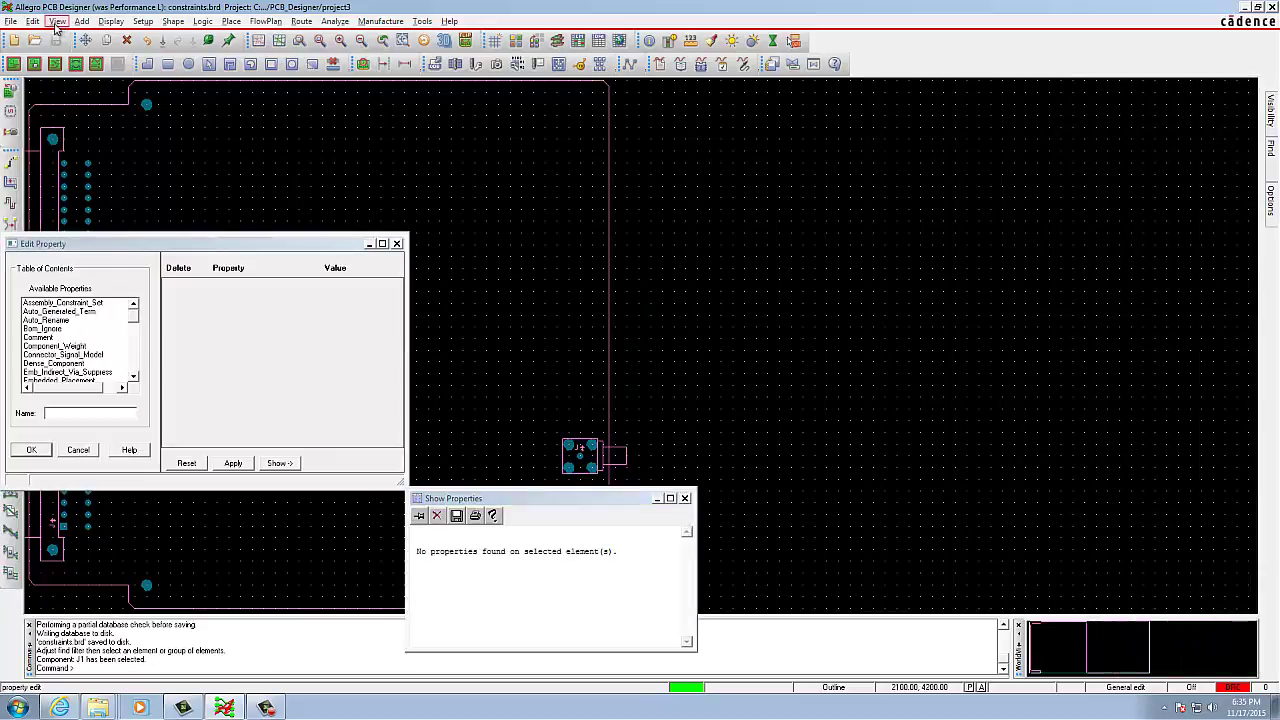
Add the Hard_Location and Fixed properties to component J1, apply them and finish the property edit.
{"action": "left_click_drag", "start_coordinate": [177, 243], "coordinate": [300, 171]}
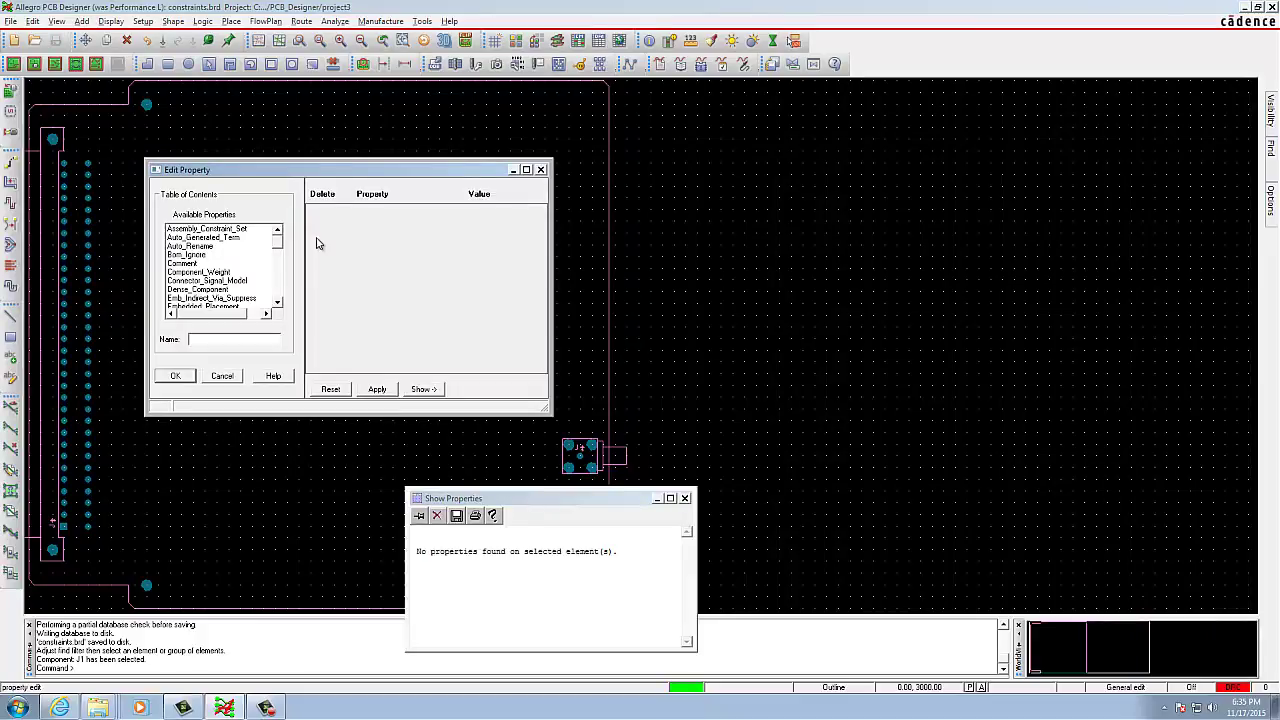
{"action": "left_click", "coordinate": [656, 498]}
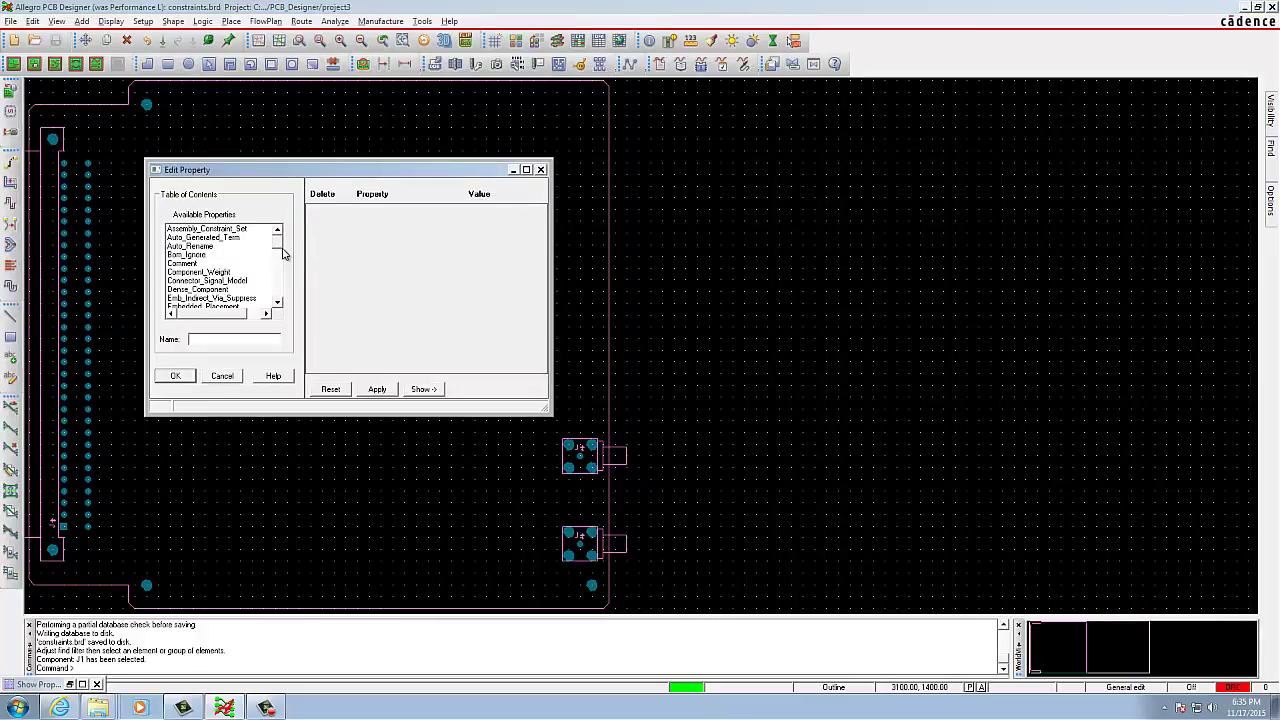
{"action": "left_click_drag", "start_coordinate": [278, 248], "coordinate": [278, 262]}
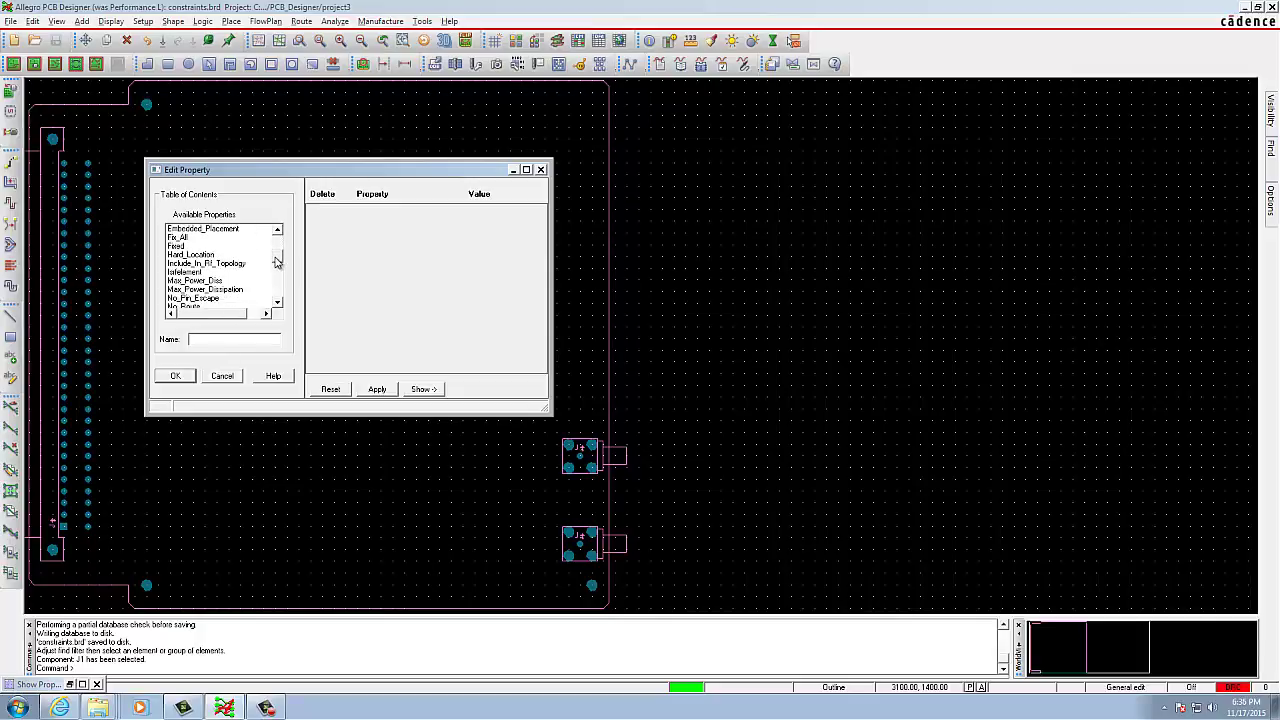
{"action": "left_click", "coordinate": [205, 256]}
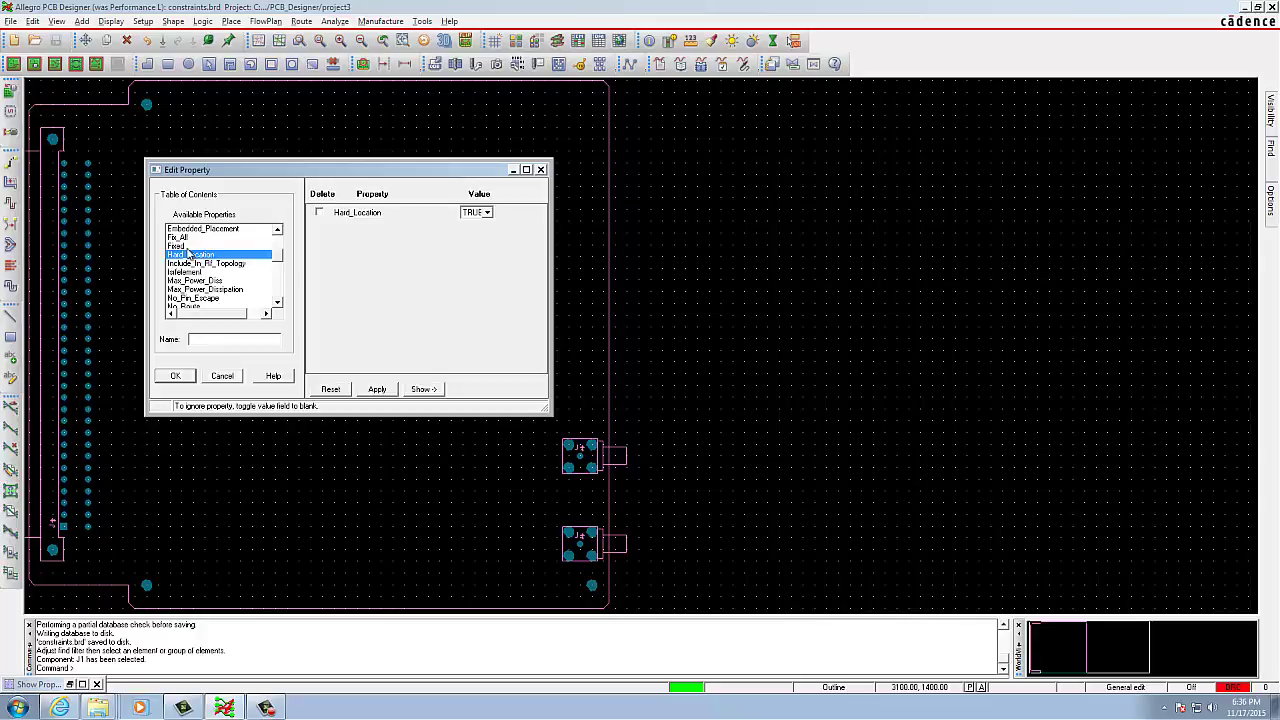
{"action": "left_click", "coordinate": [183, 246]}
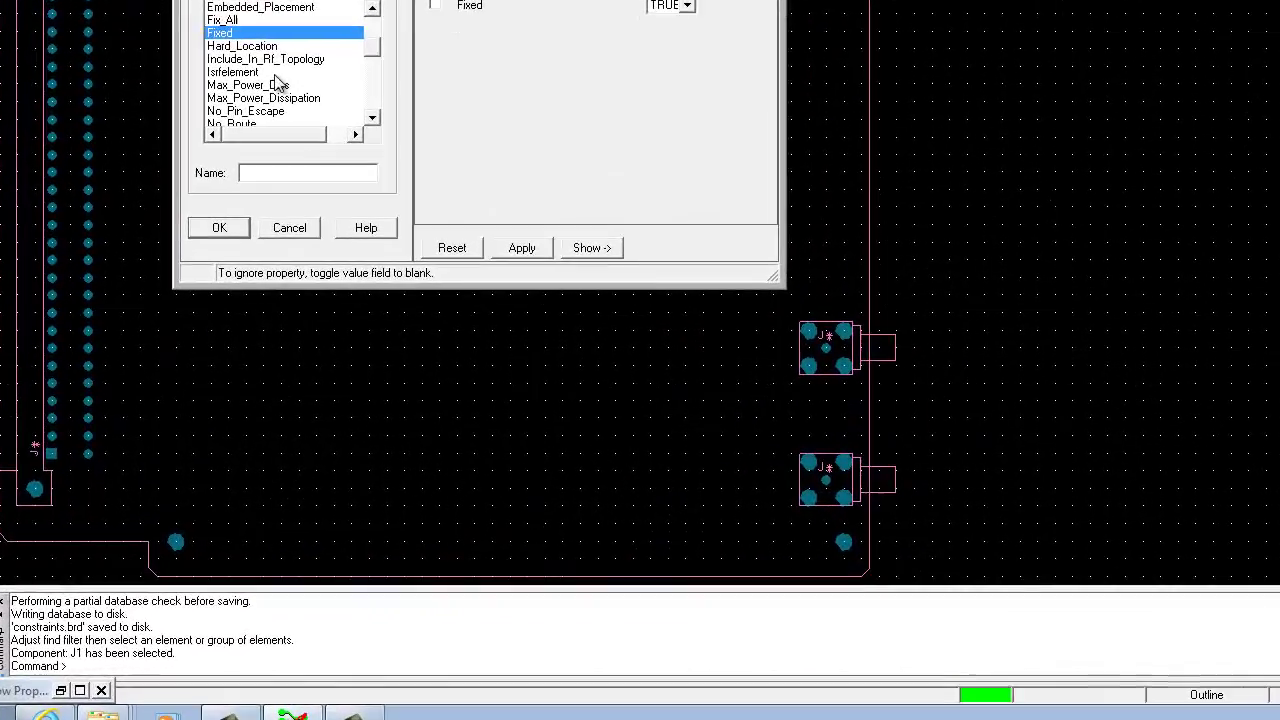
{"action": "left_click", "coordinate": [524, 248]}
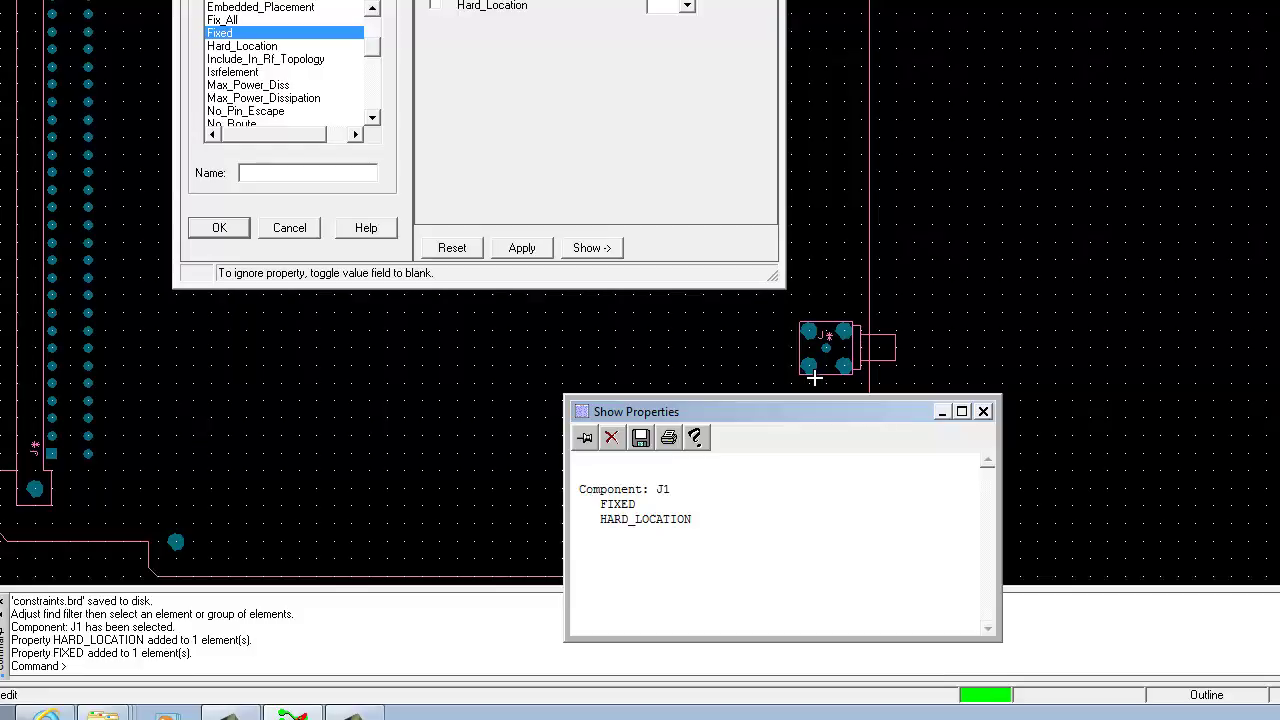
{"action": "left_click", "coordinate": [982, 411]}
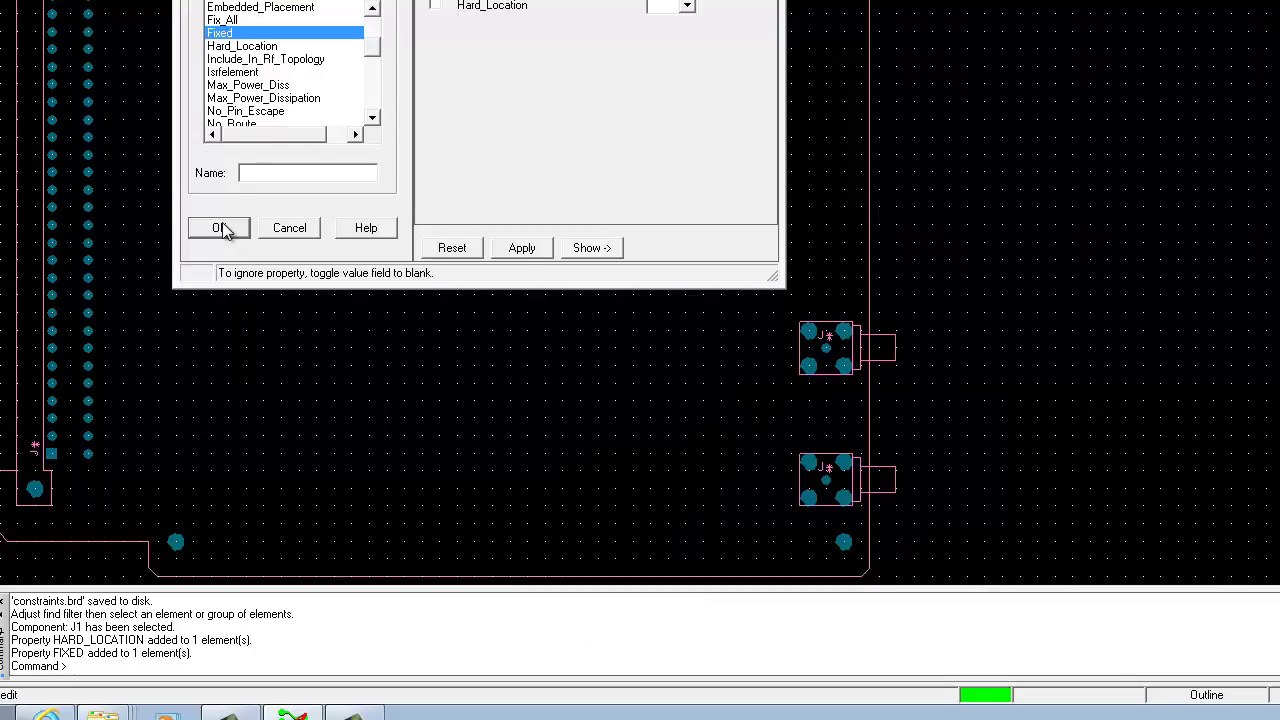
{"action": "left_click", "coordinate": [220, 228]}
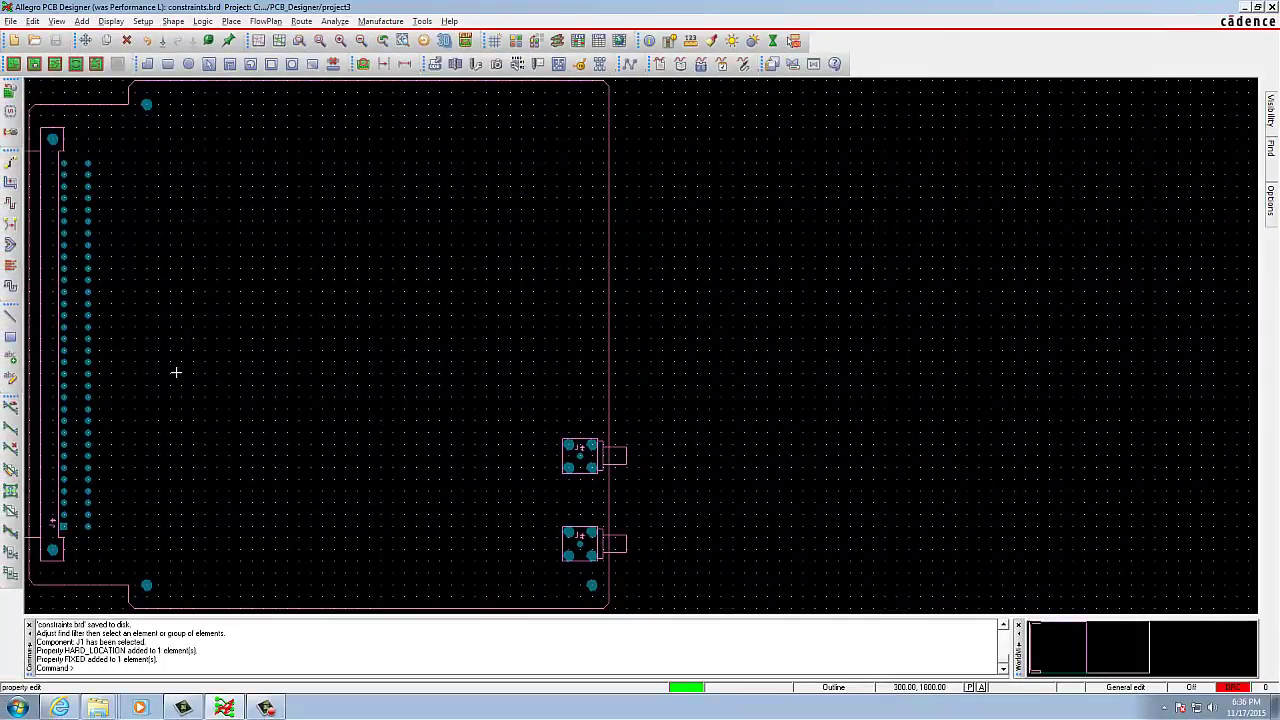
Restrict the Fix command's selection to symbols and fix both BNC connectors at the board's right edge.
{"action": "left_click", "coordinate": [208, 41]}
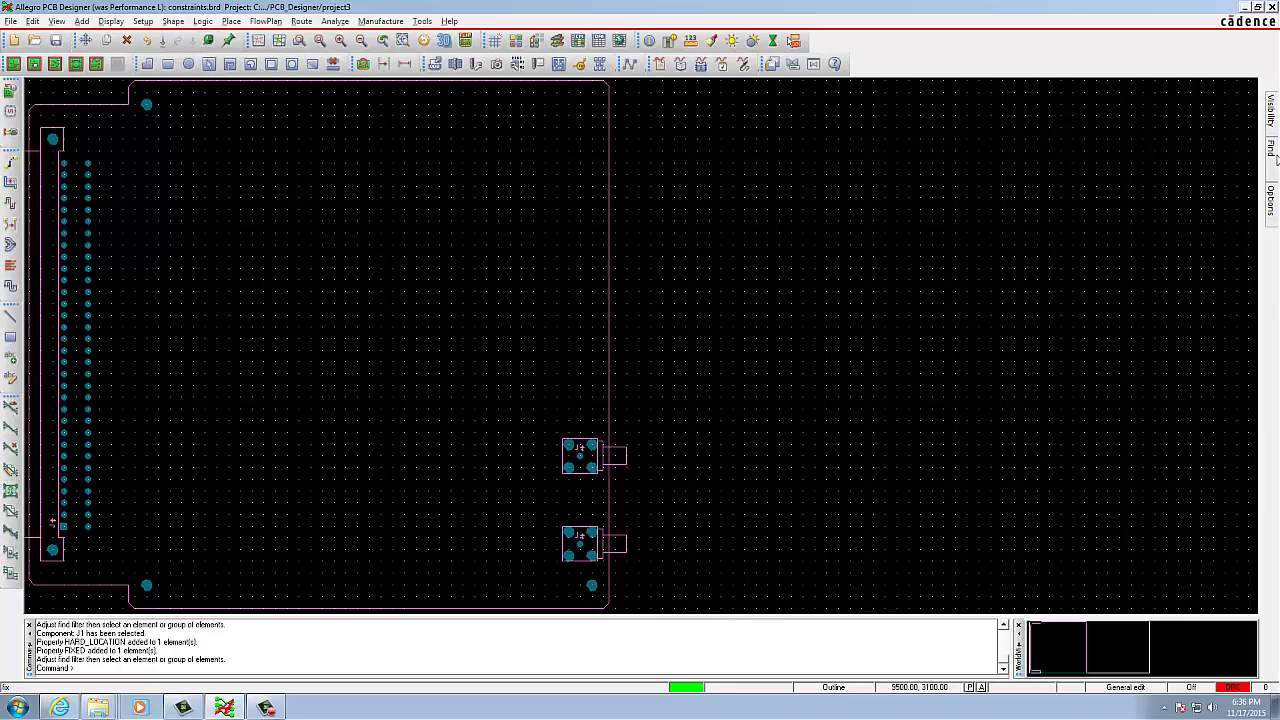
{"action": "mouse_move", "coordinate": [1270, 163]}
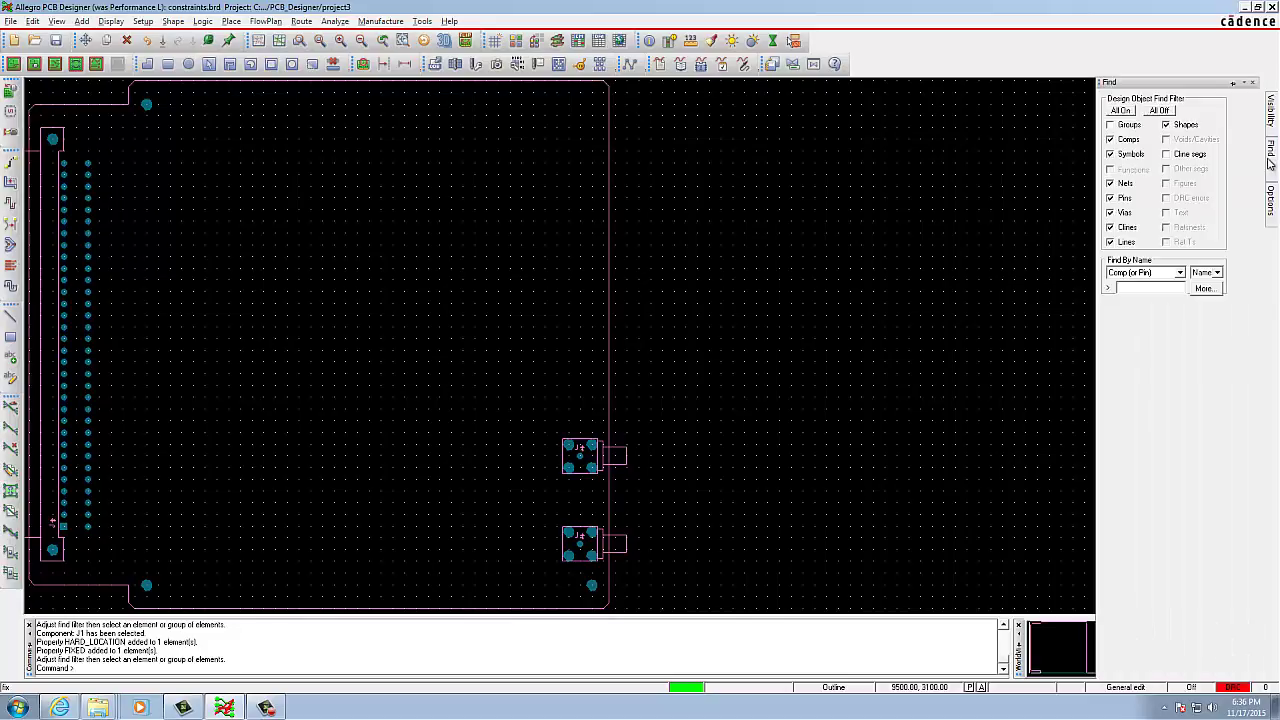
{"action": "left_click", "coordinate": [1161, 113]}
{"action": "left_click", "coordinate": [1110, 154]}
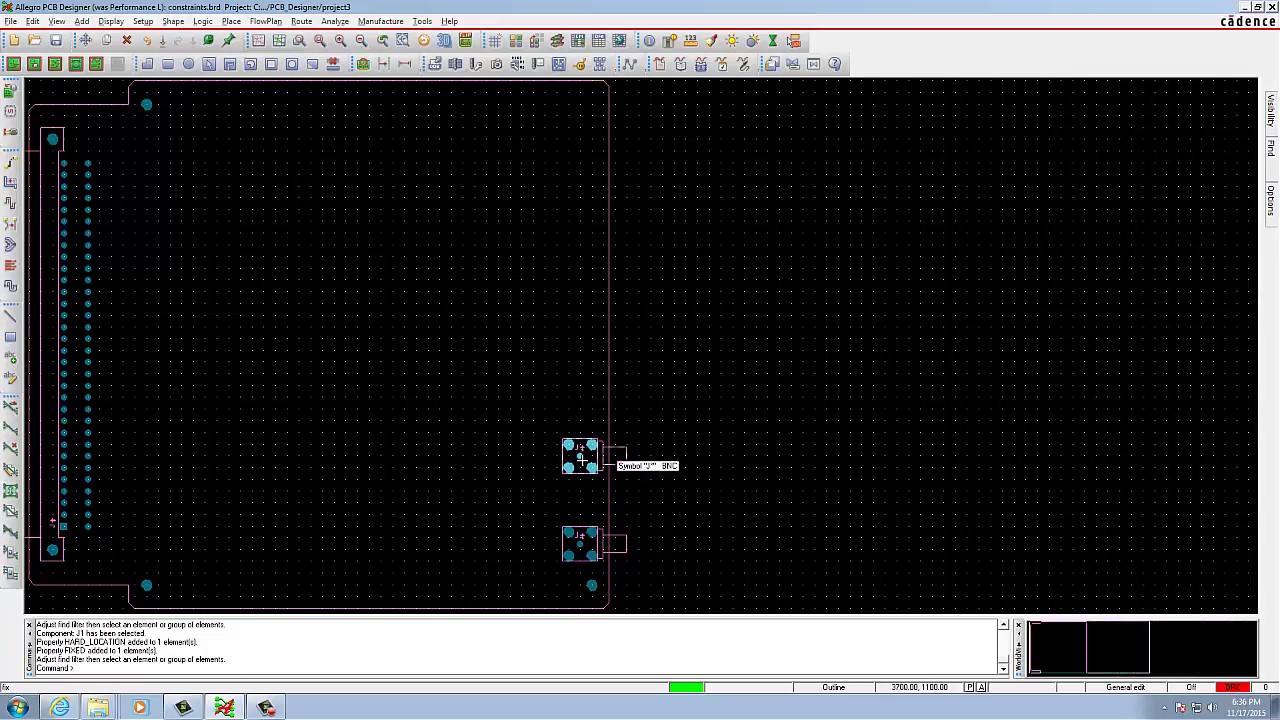
{"action": "left_click", "coordinate": [581, 459]}
{"action": "left_click", "coordinate": [581, 547]}
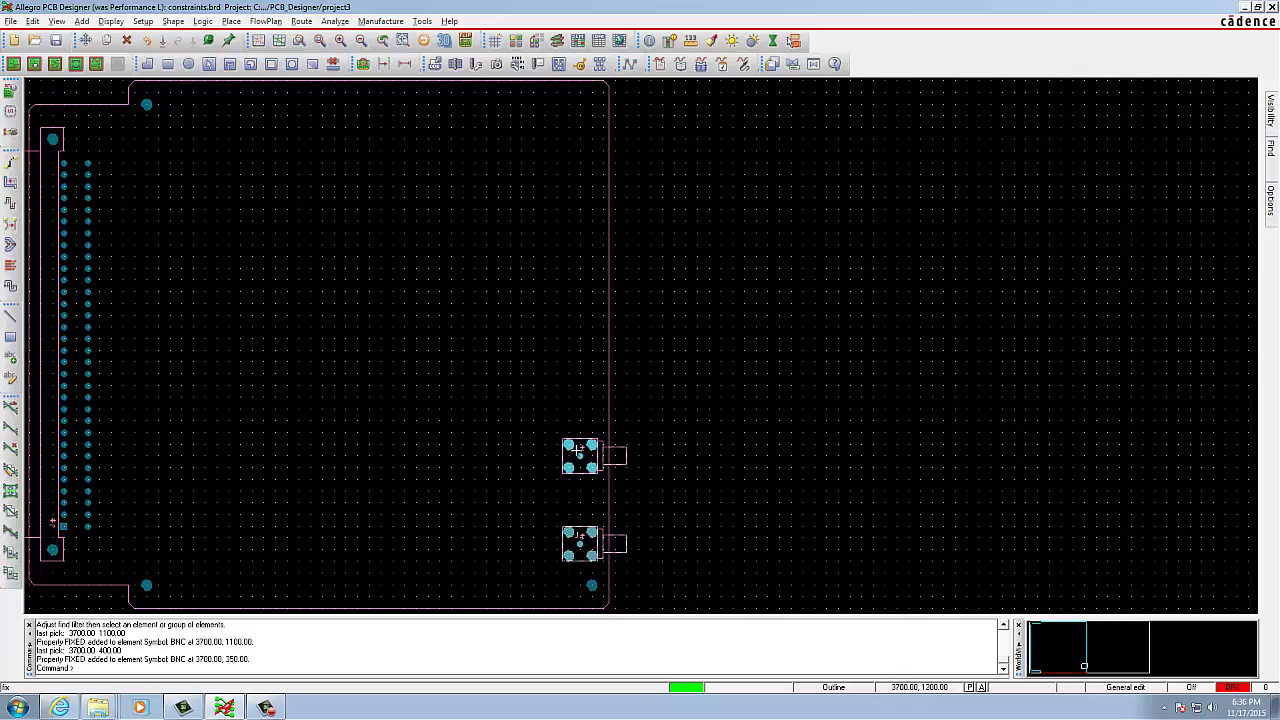
{"action": "left_click", "coordinate": [587, 461]}
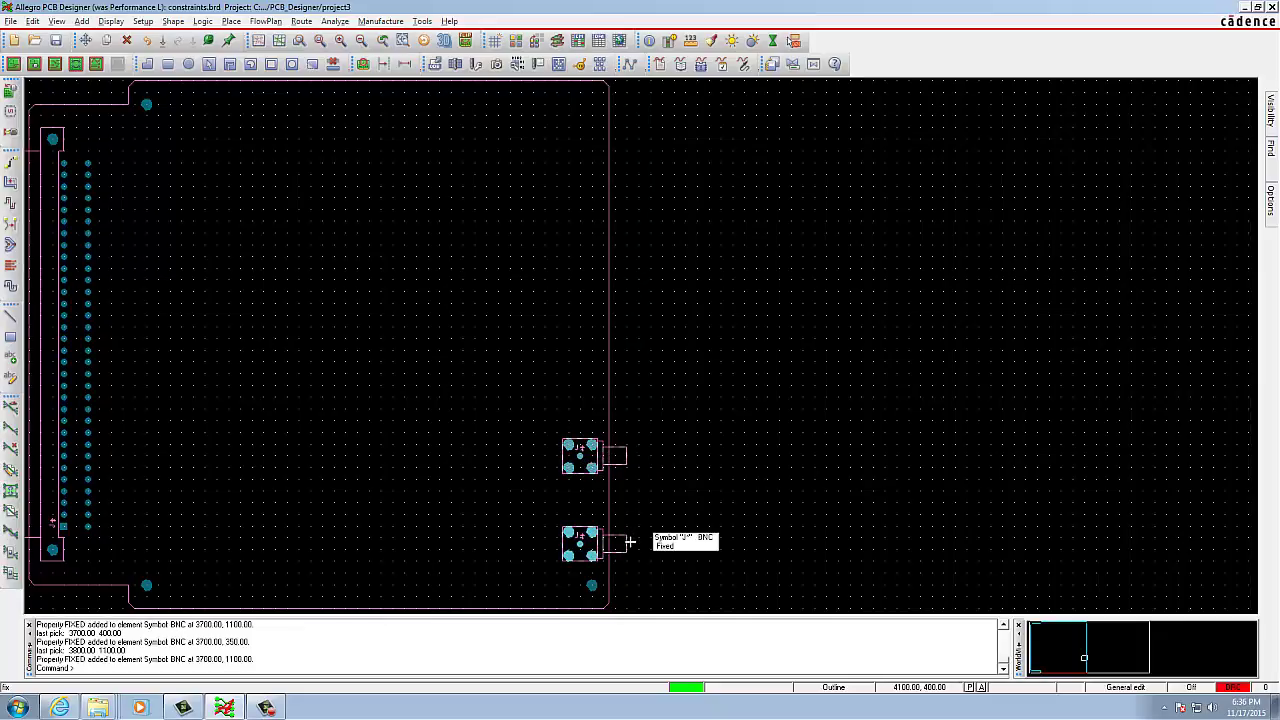
Start editing element properties and open the enlarged by-name search for components.
{"action": "left_click", "coordinate": [33, 22]}
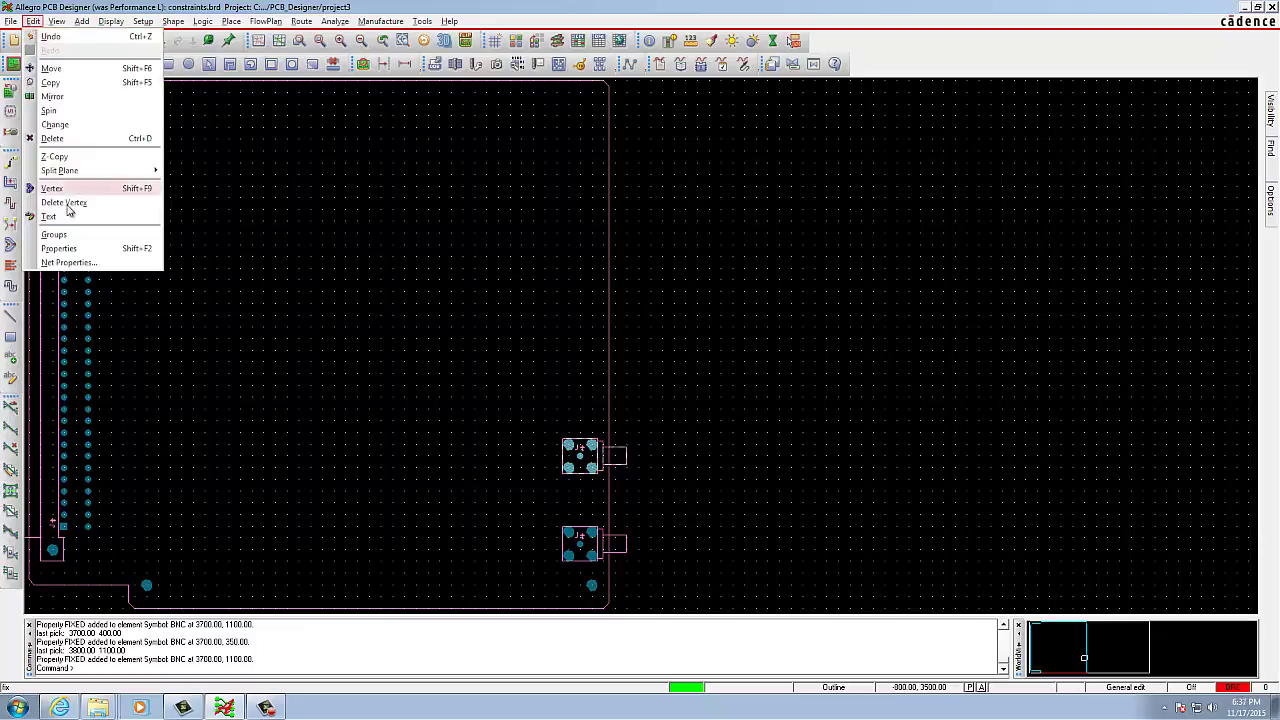
{"action": "left_click", "coordinate": [70, 247]}
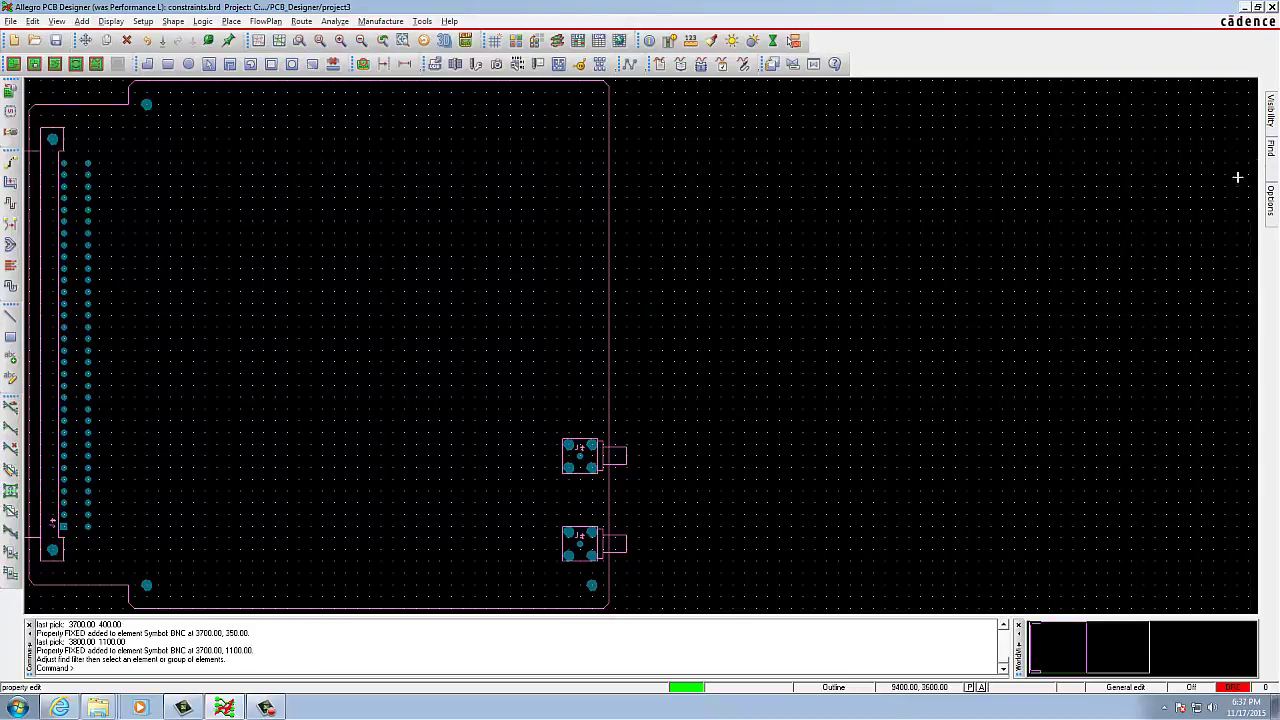
{"action": "left_click", "coordinate": [1273, 170]}
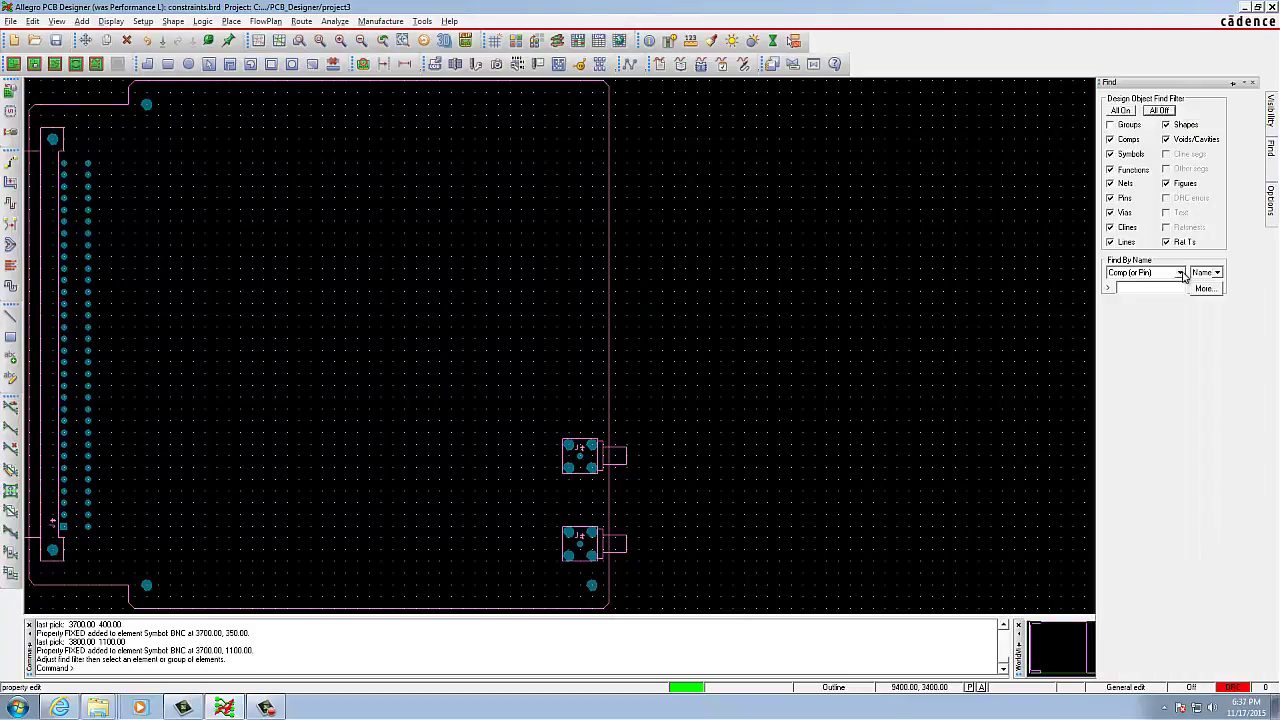
{"action": "left_click", "coordinate": [1203, 290]}
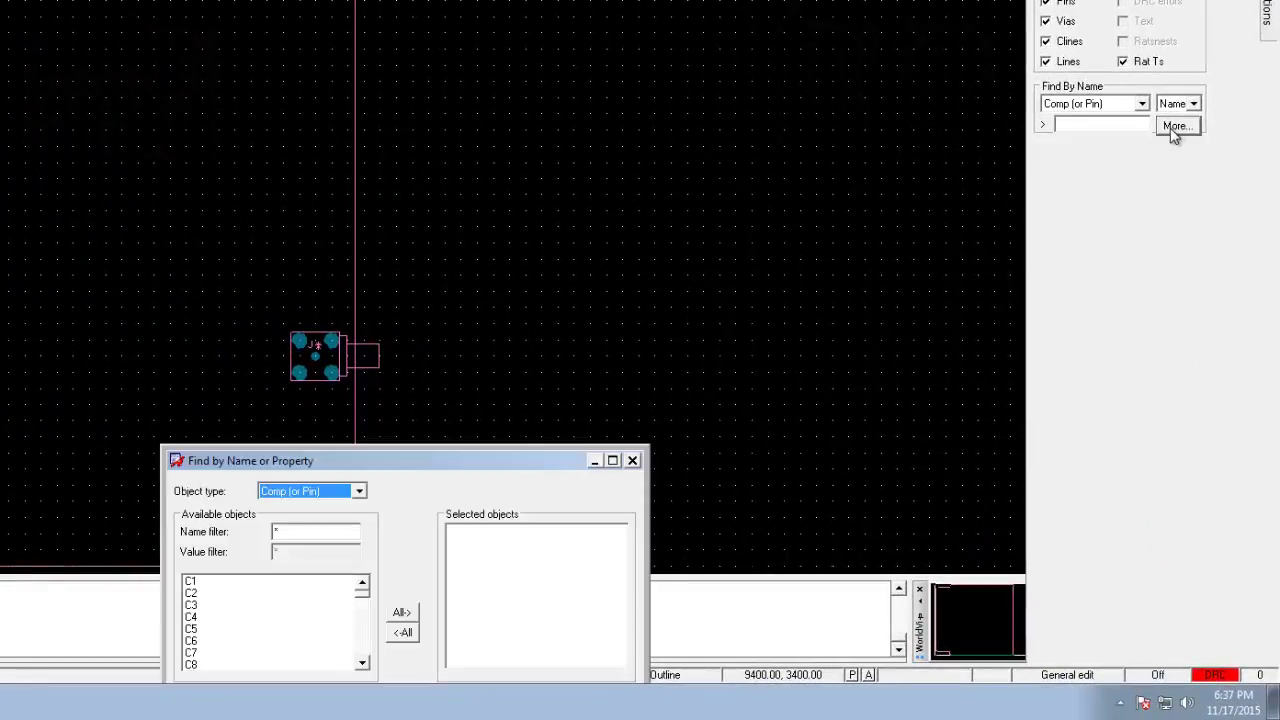
{"action": "left_click_drag", "start_coordinate": [503, 447], "coordinate": [526, 169]}
{"action": "left_click_drag", "start_coordinate": [609, 207], "coordinate": [613, 25]}
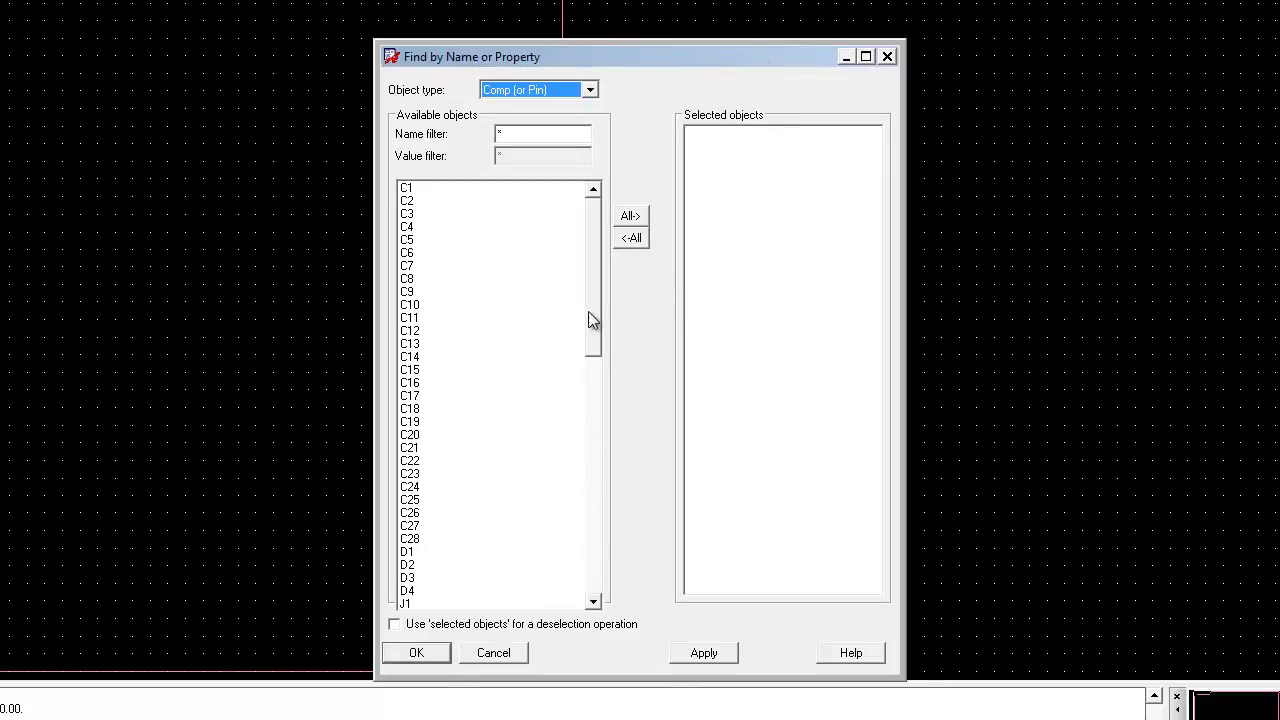
{"action": "double_click", "coordinate": [410, 552]}
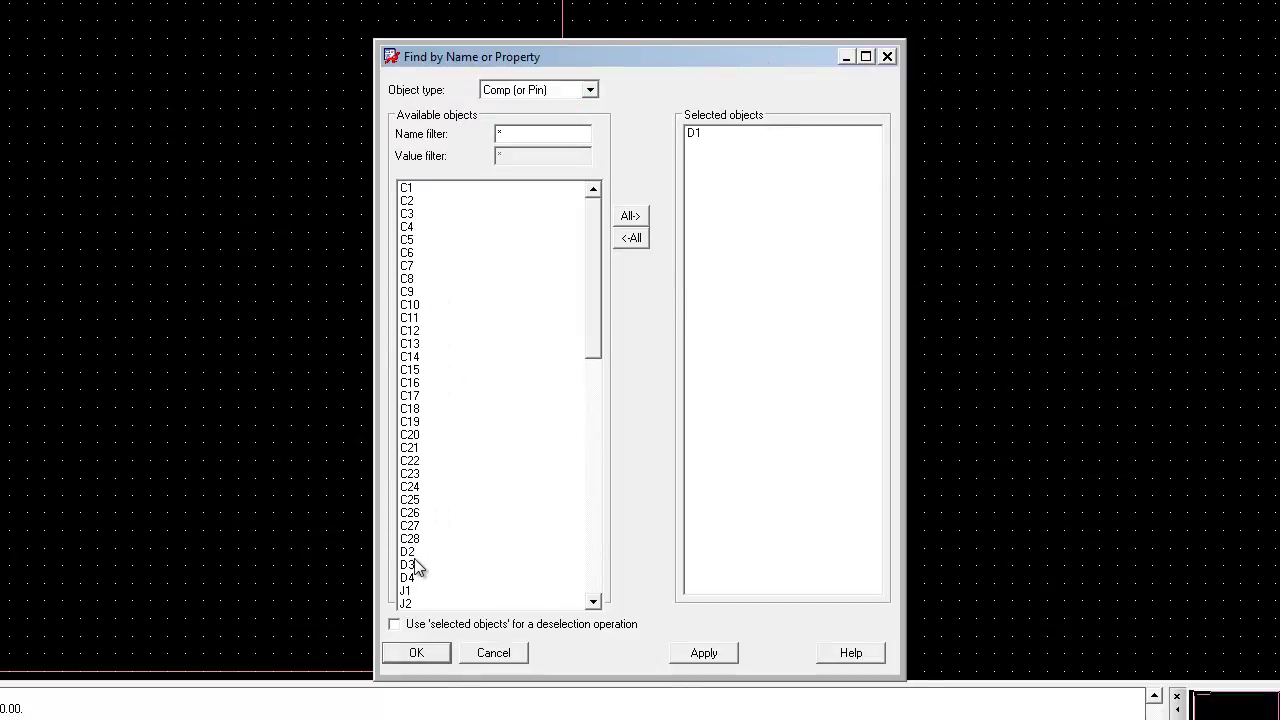
{"action": "double_click", "coordinate": [410, 553]}
{"action": "double_click", "coordinate": [412, 566]}
{"action": "double_click", "coordinate": [410, 553]}
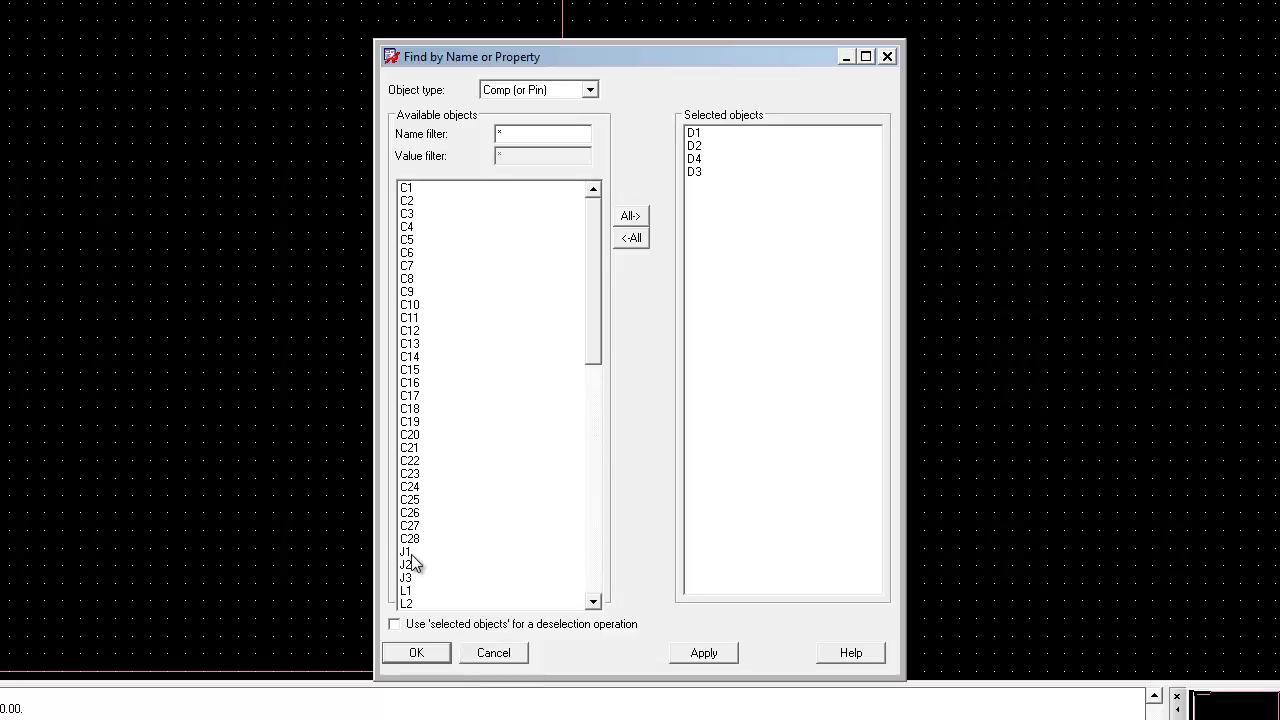
{"action": "double_click", "coordinate": [700, 160]}
{"action": "left_click", "coordinate": [505, 652]}
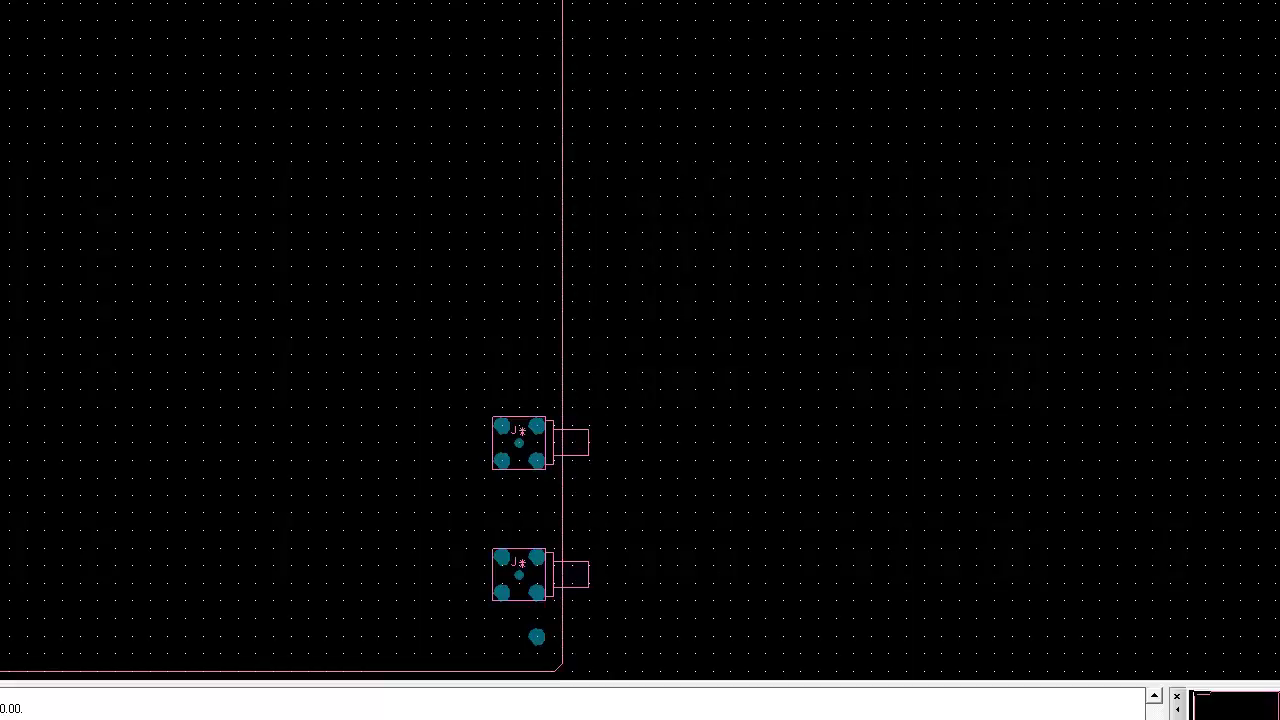
{"action": "key", "text": "ctrl+f"}
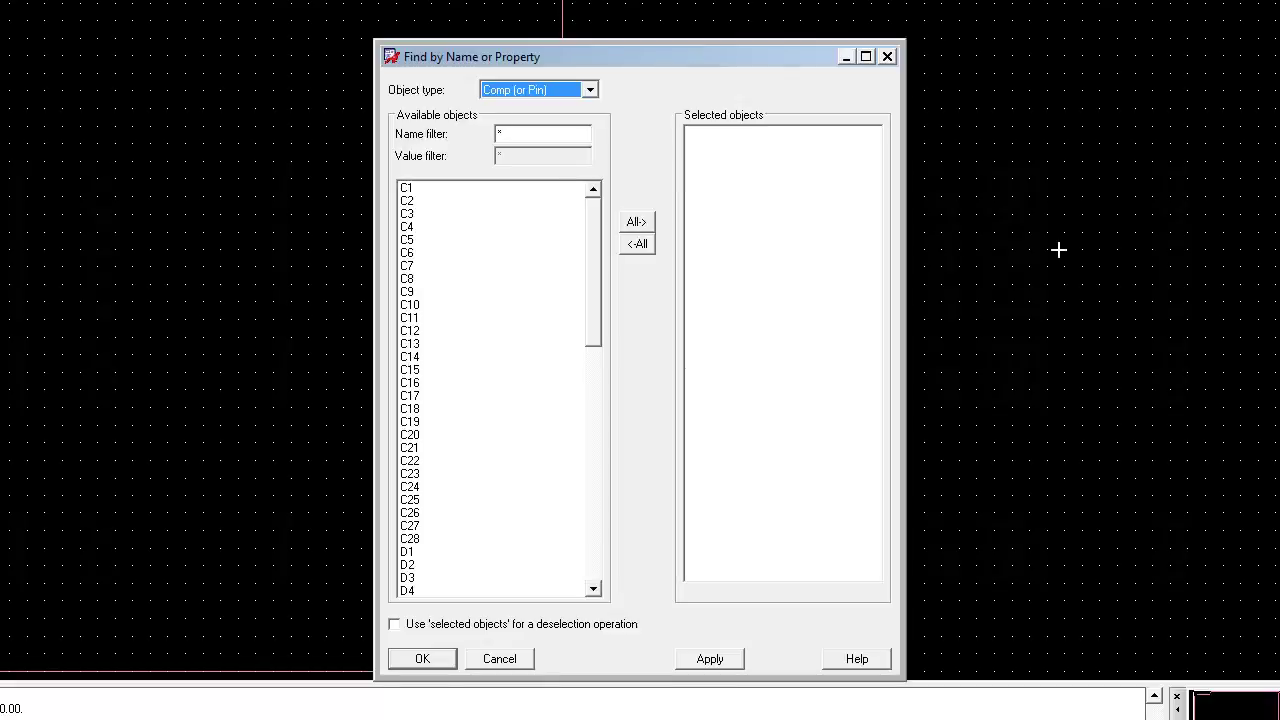
{"action": "double_click", "coordinate": [408, 552]}
{"action": "double_click", "coordinate": [410, 564]}
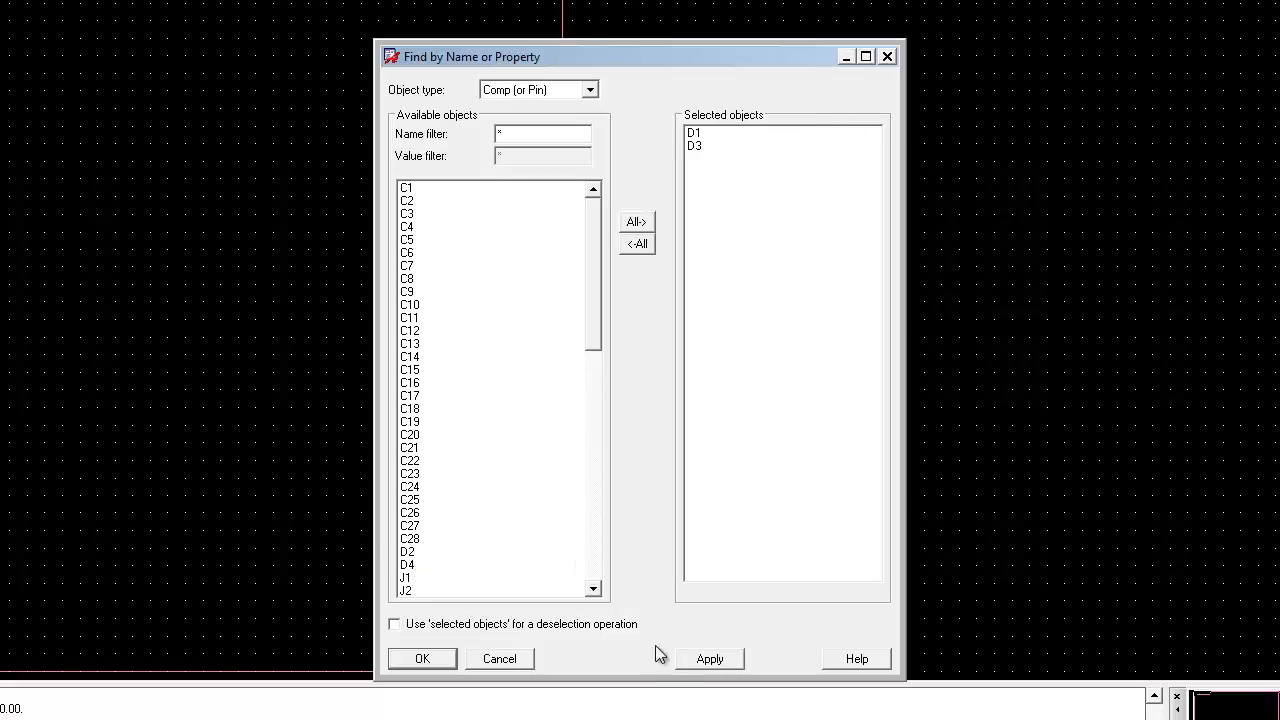
{"action": "left_click", "coordinate": [441, 650]}
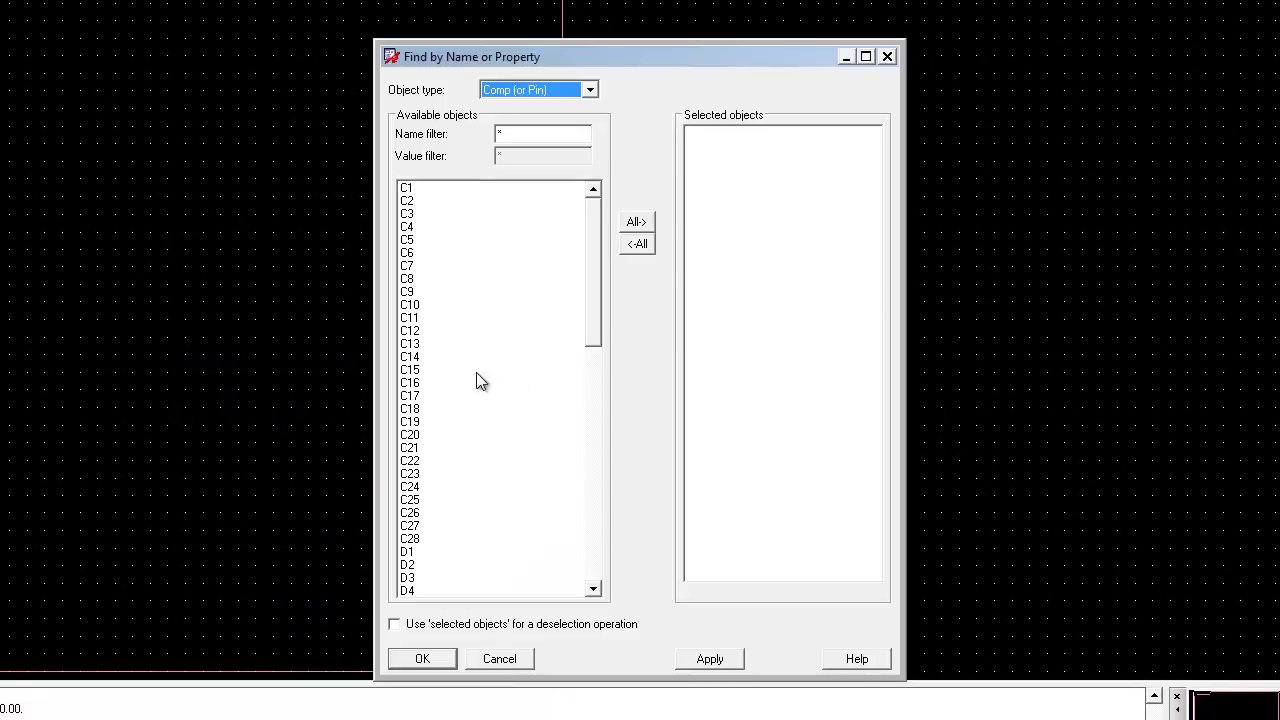
Select components D1, D2, D3 and D4 by name and apply the selection for property editing.
{"action": "double_click", "coordinate": [412, 553]}
{"action": "double_click", "coordinate": [410, 553]}
{"action": "double_click", "coordinate": [410, 553]}
{"action": "double_click", "coordinate": [410, 552]}
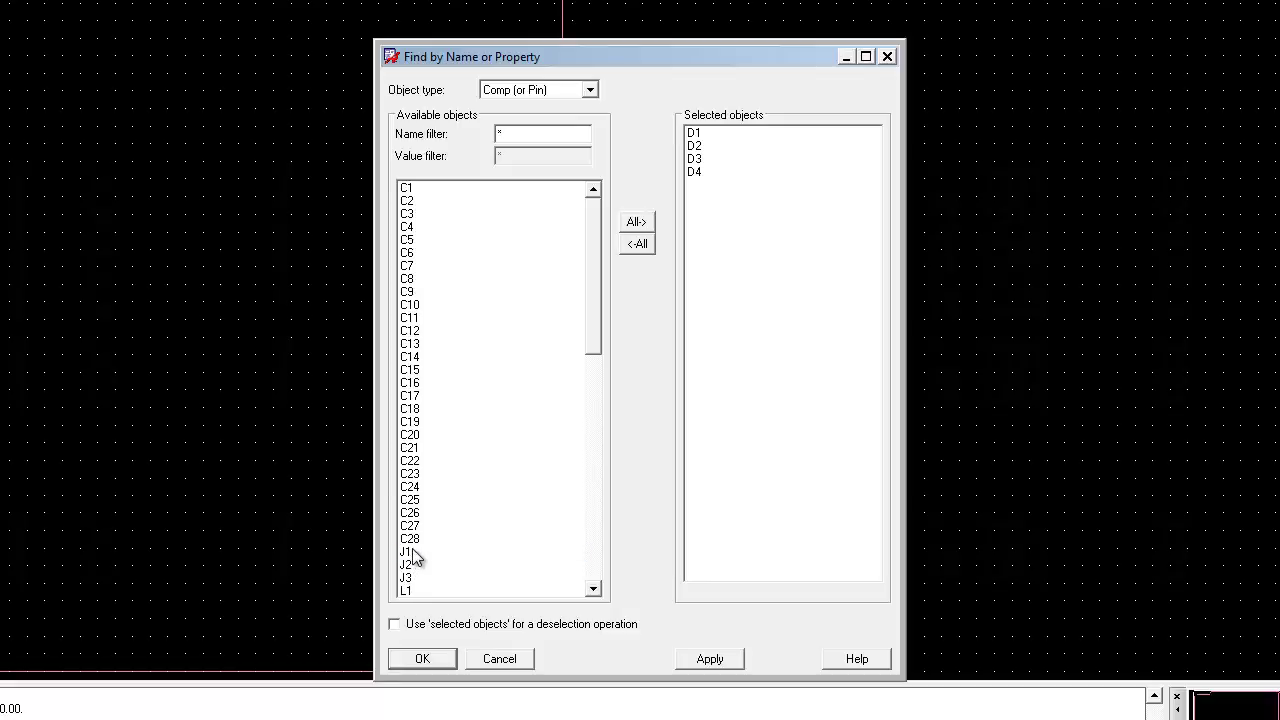
{"action": "left_click", "coordinate": [710, 658]}
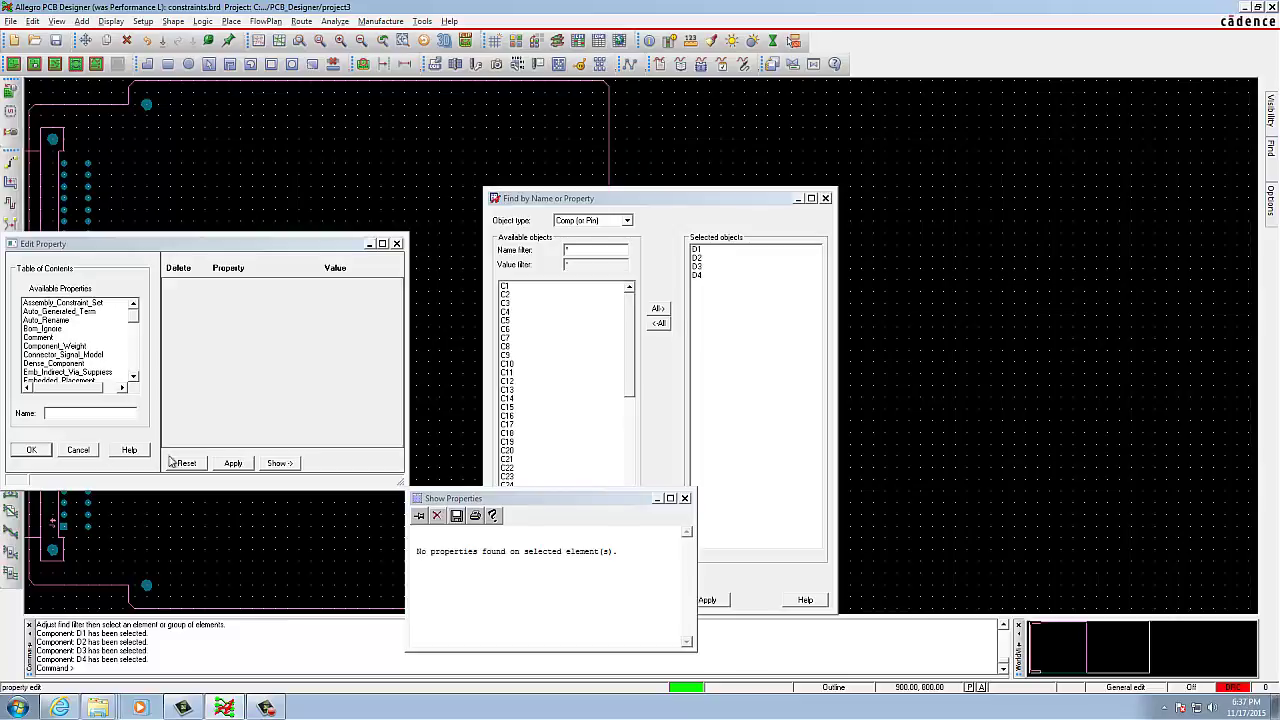
Add the Room property to the properties being edited for components D1 to D4.
{"action": "left_click", "coordinate": [136, 330]}
{"action": "scroll", "coordinate": [136, 335], "scroll_direction": "down", "scroll_amount": 1}
{"action": "left_click_drag", "start_coordinate": [135, 341], "coordinate": [121, 365]}
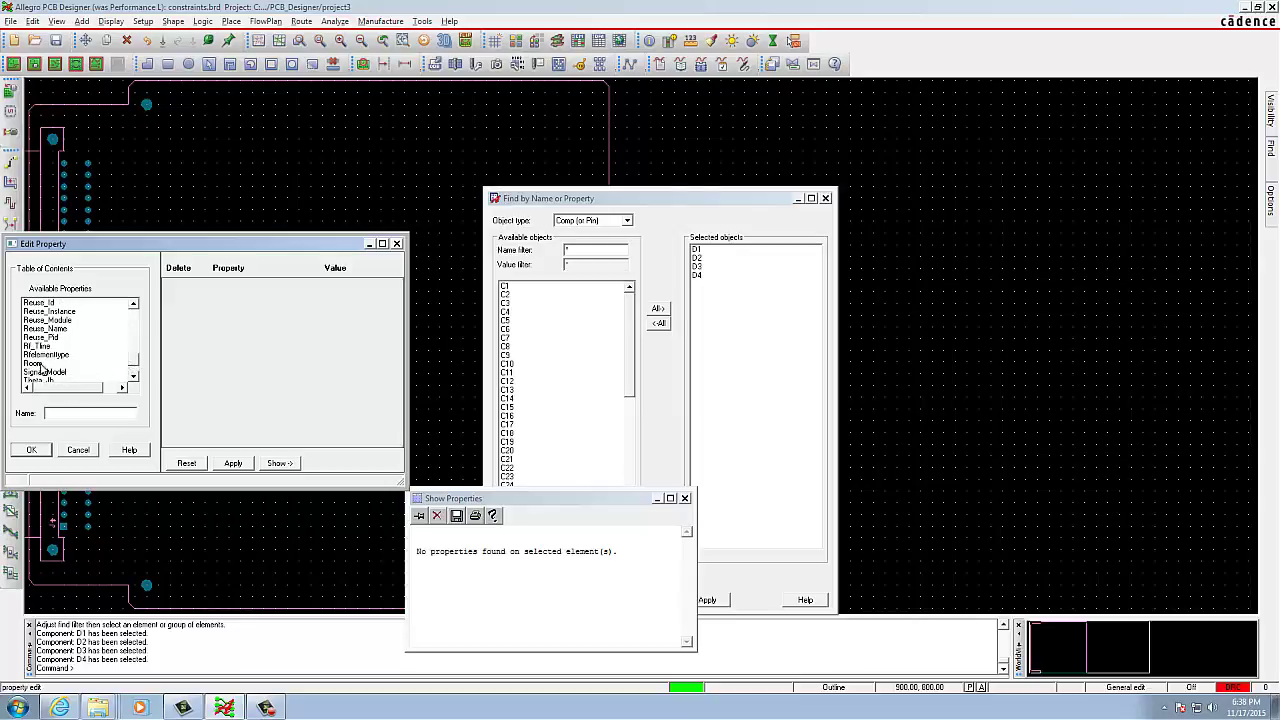
{"action": "left_click", "coordinate": [121, 364]}
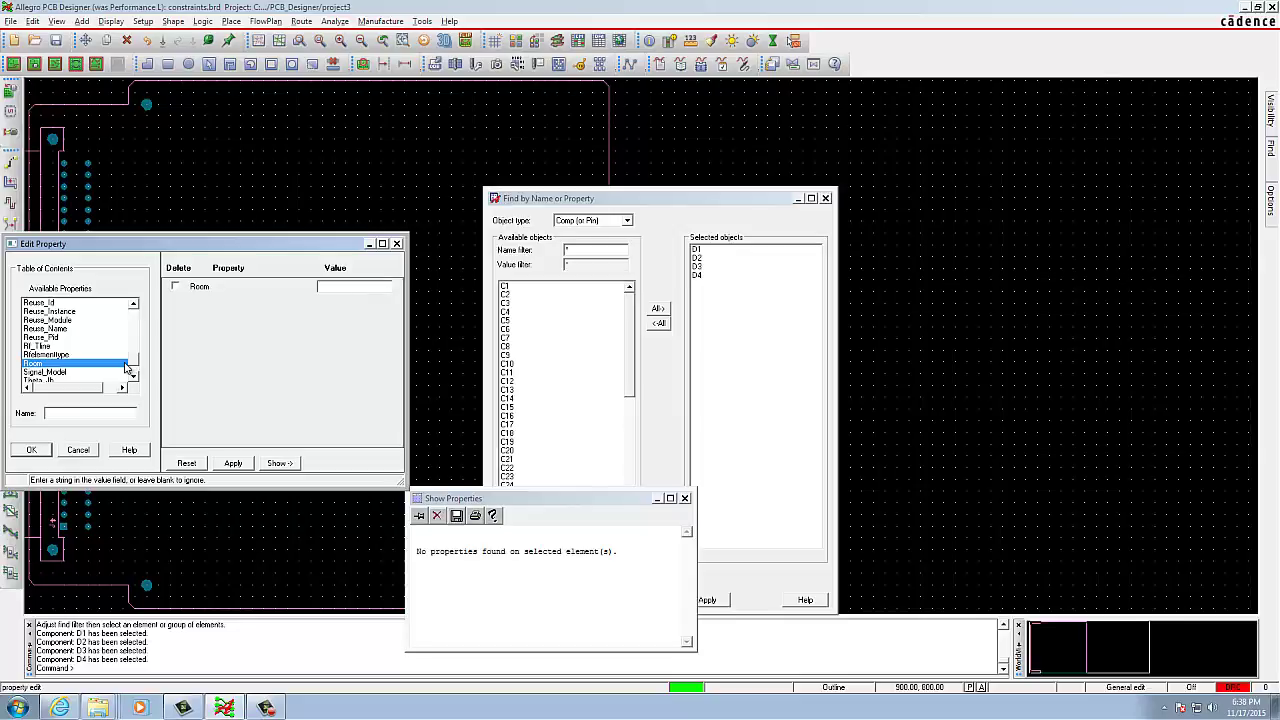
Try to apply the Room property, first without a value and again marked for deletion, and move the minimized property report aside.
{"action": "left_click", "coordinate": [658, 499]}
{"action": "left_click", "coordinate": [234, 464]}
{"action": "left_click", "coordinate": [175, 287]}
{"action": "left_click", "coordinate": [234, 468]}
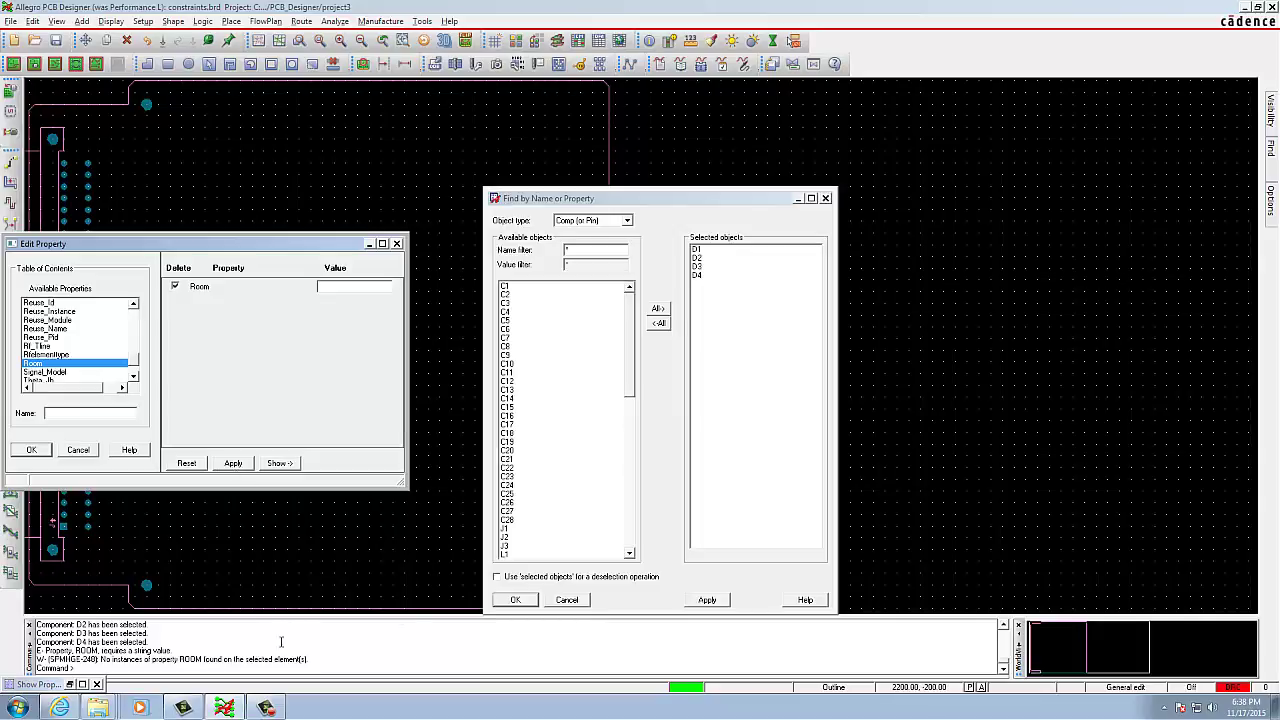
{"action": "left_click_drag", "start_coordinate": [47, 685], "coordinate": [229, 547]}
{"action": "left_click", "coordinate": [271, 548]}
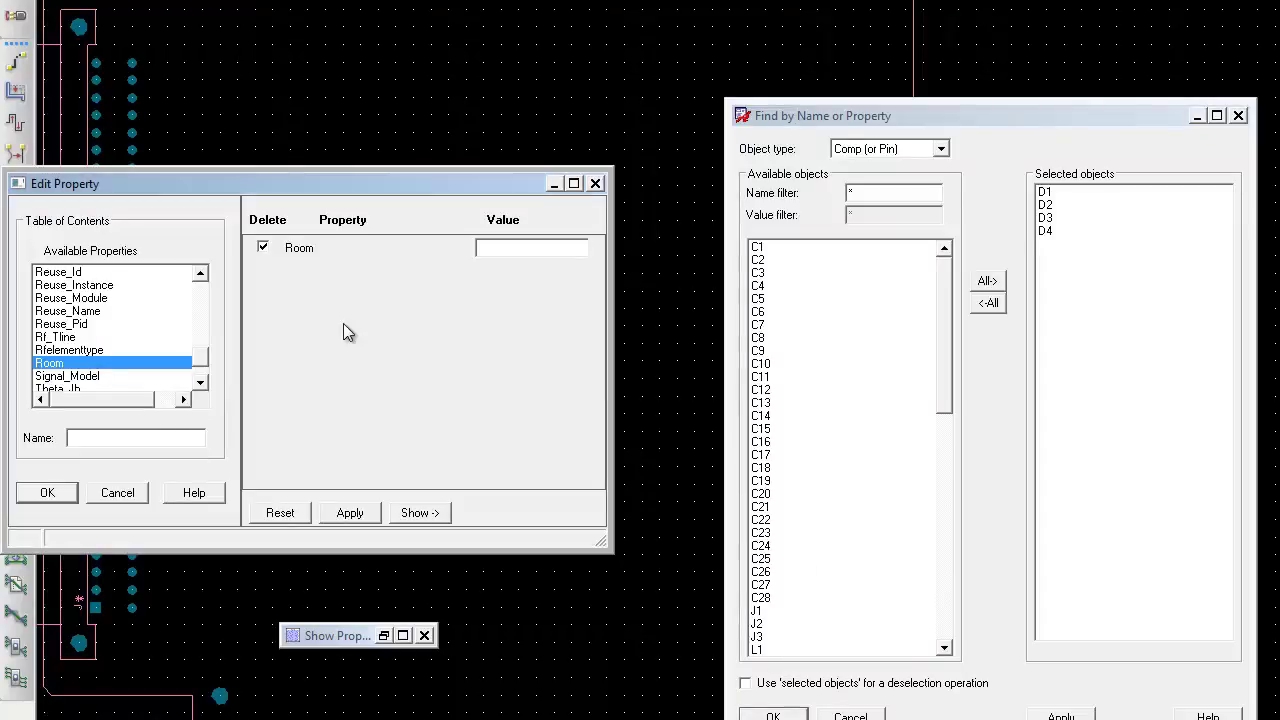
Set the Room value to LED, apply it to components D1 to D4 and finish the property edit.
{"action": "type", "text": "LED"}
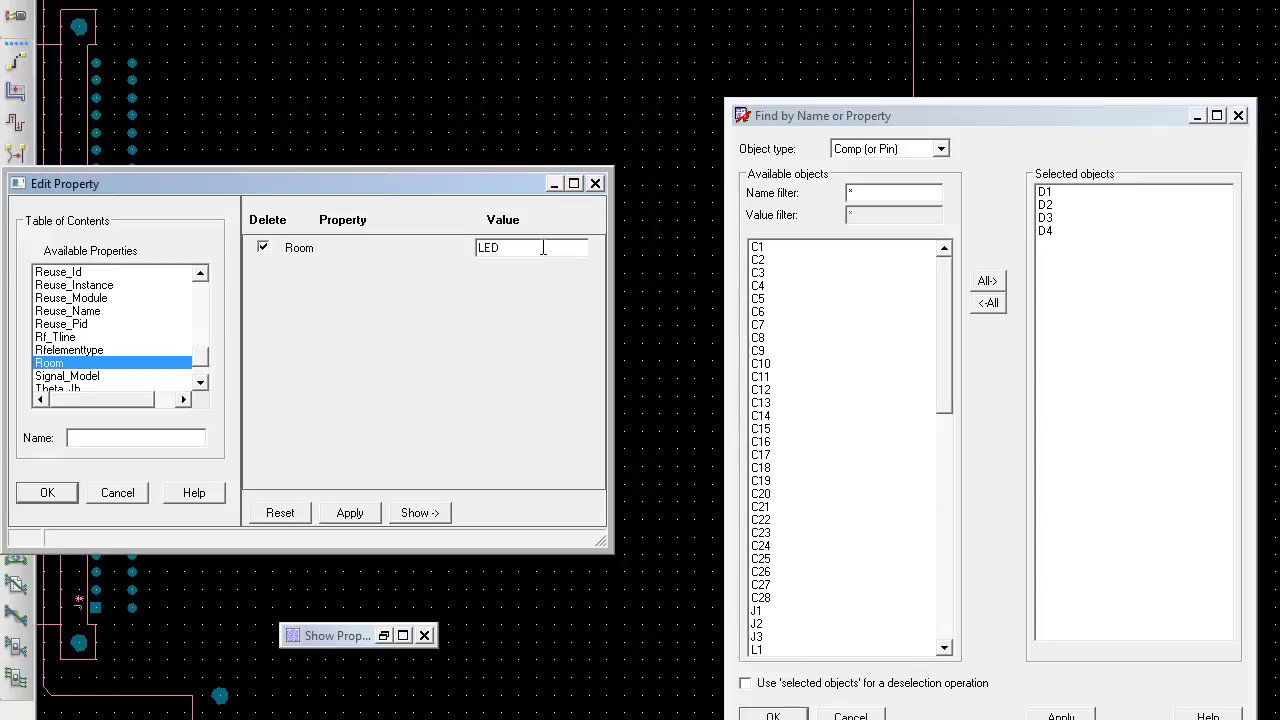
{"action": "left_click", "coordinate": [350, 513]}
{"action": "left_click", "coordinate": [1197, 116]}
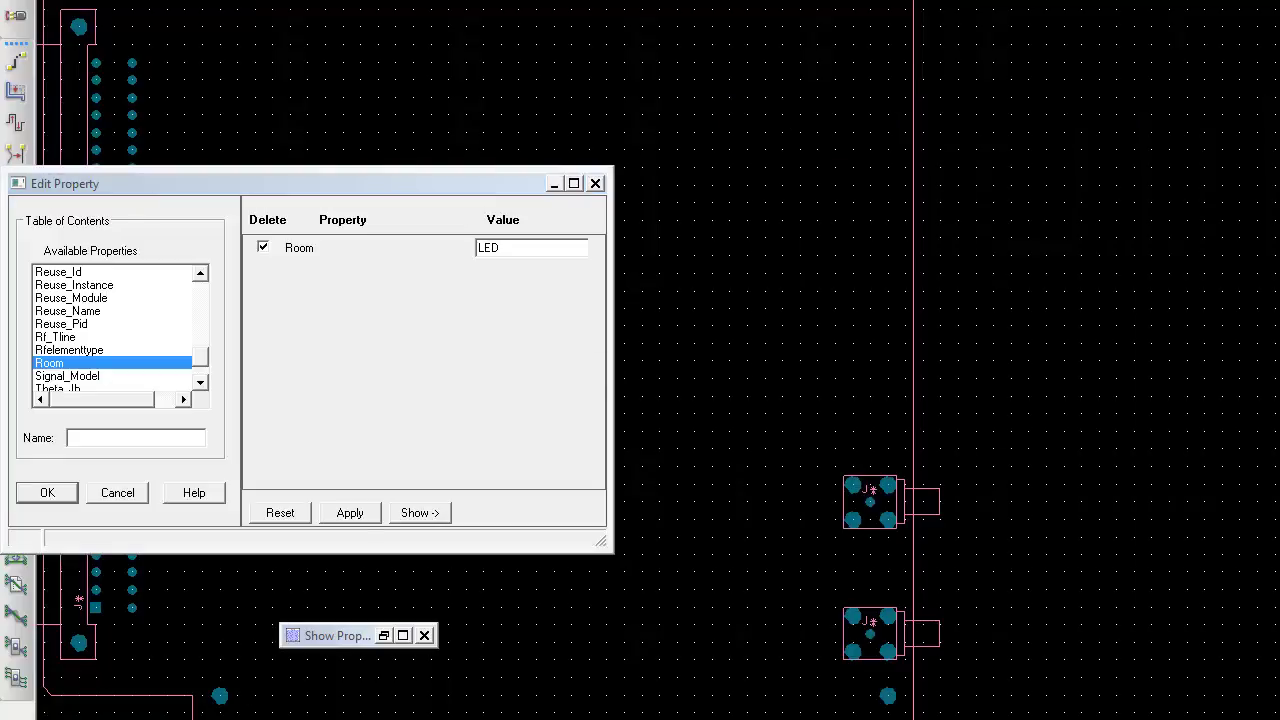
{"action": "left_click", "coordinate": [361, 519]}
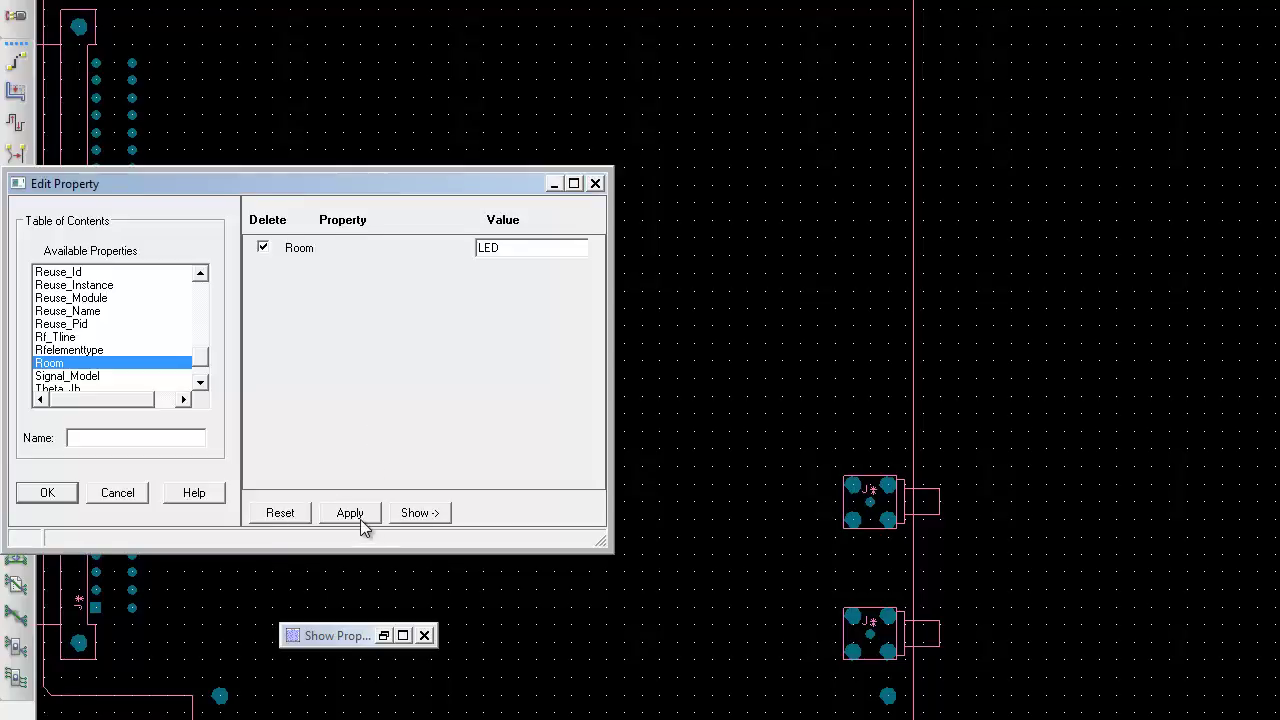
{"action": "left_click", "coordinate": [47, 492]}
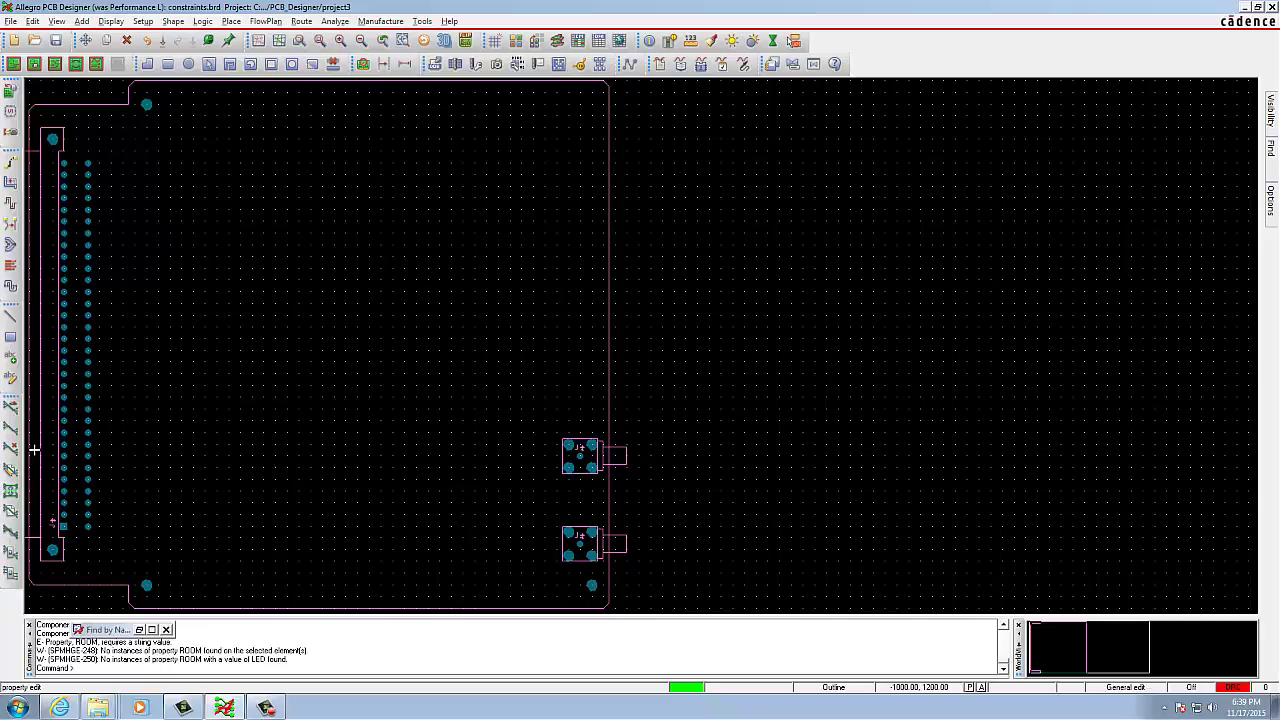
Switch the by-name search to nets and pick net VCC for property editing.
{"action": "left_click", "coordinate": [1272, 150]}
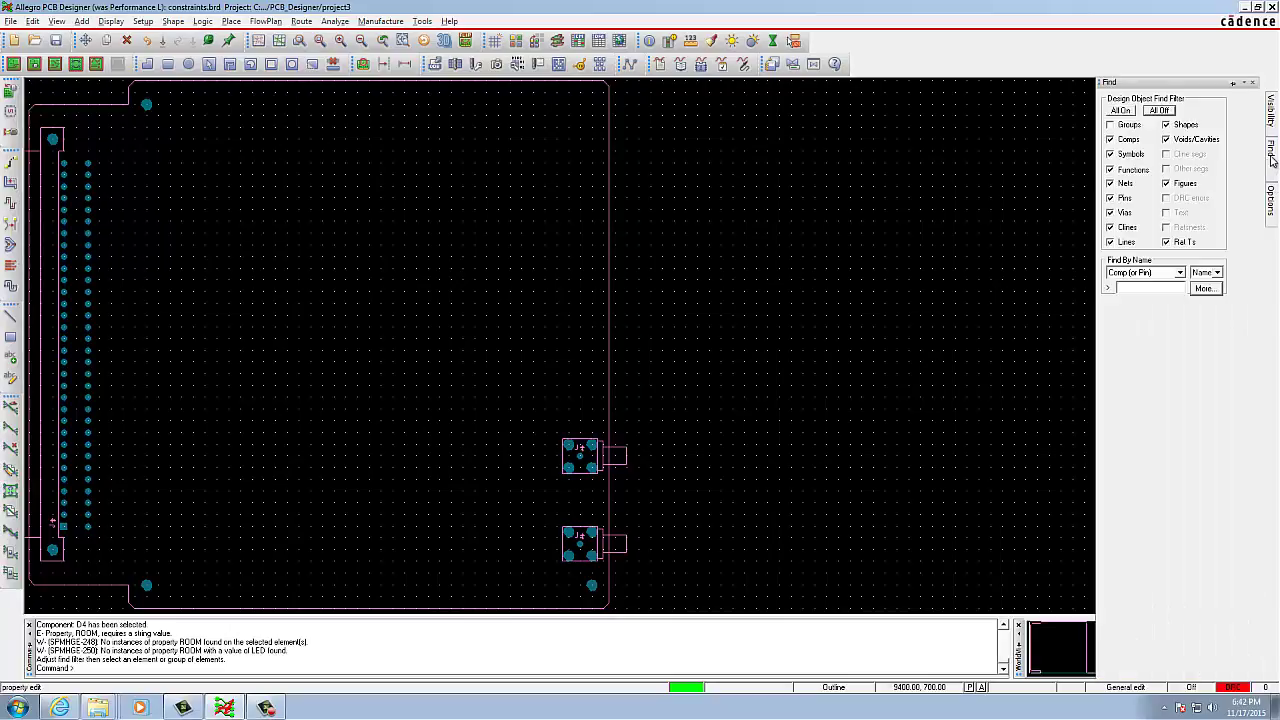
{"action": "mouse_move", "coordinate": [1272, 156]}
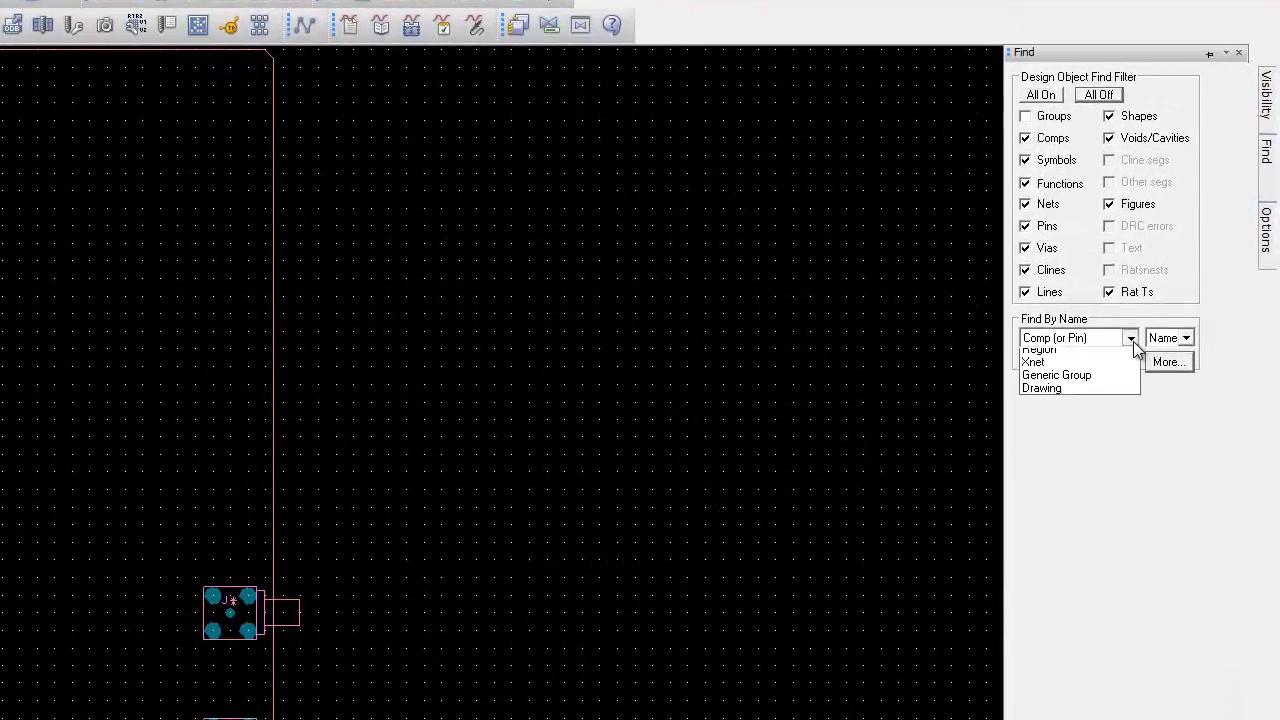
{"action": "left_click", "coordinate": [1129, 338]}
{"action": "left_click", "coordinate": [1040, 356]}
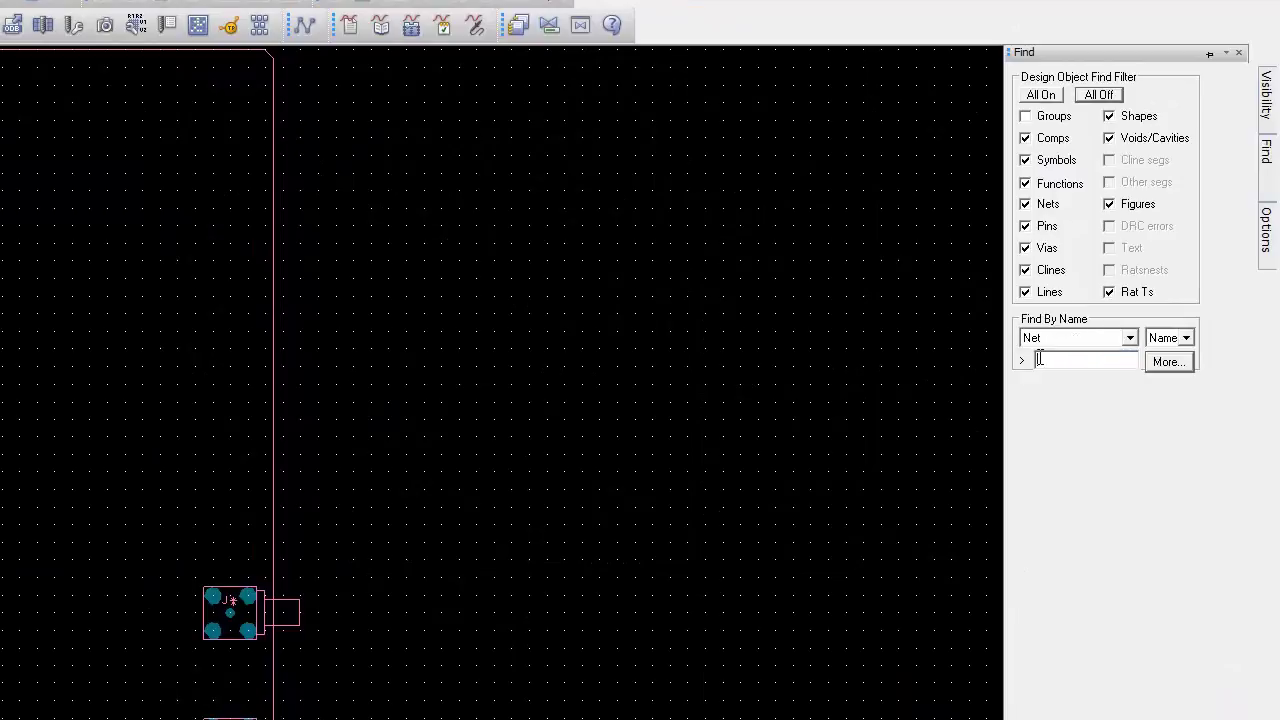
{"action": "left_click", "coordinate": [1045, 360]}
{"action": "type", "text": "Vcc"}
{"action": "key", "text": "BackSpace"}
{"action": "key", "text": "BackSpace"}
{"action": "key", "text": "BackSpace"}
{"action": "type", "text": "vcc"}
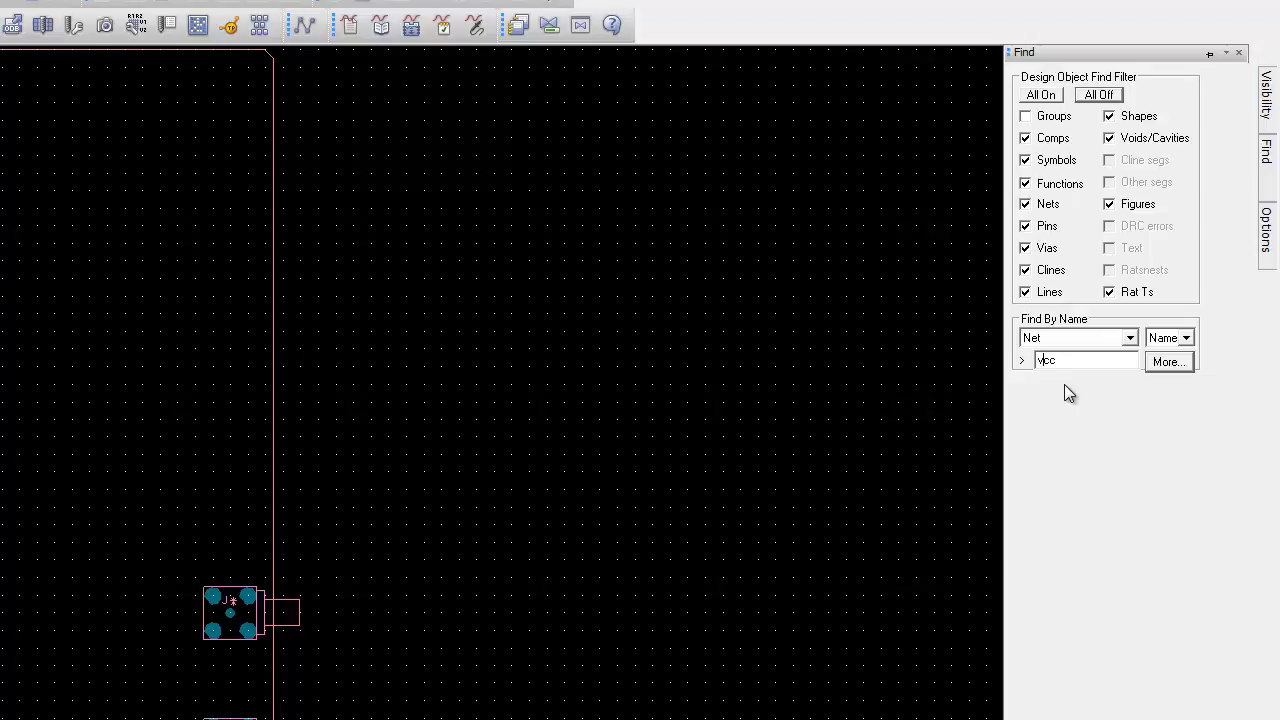
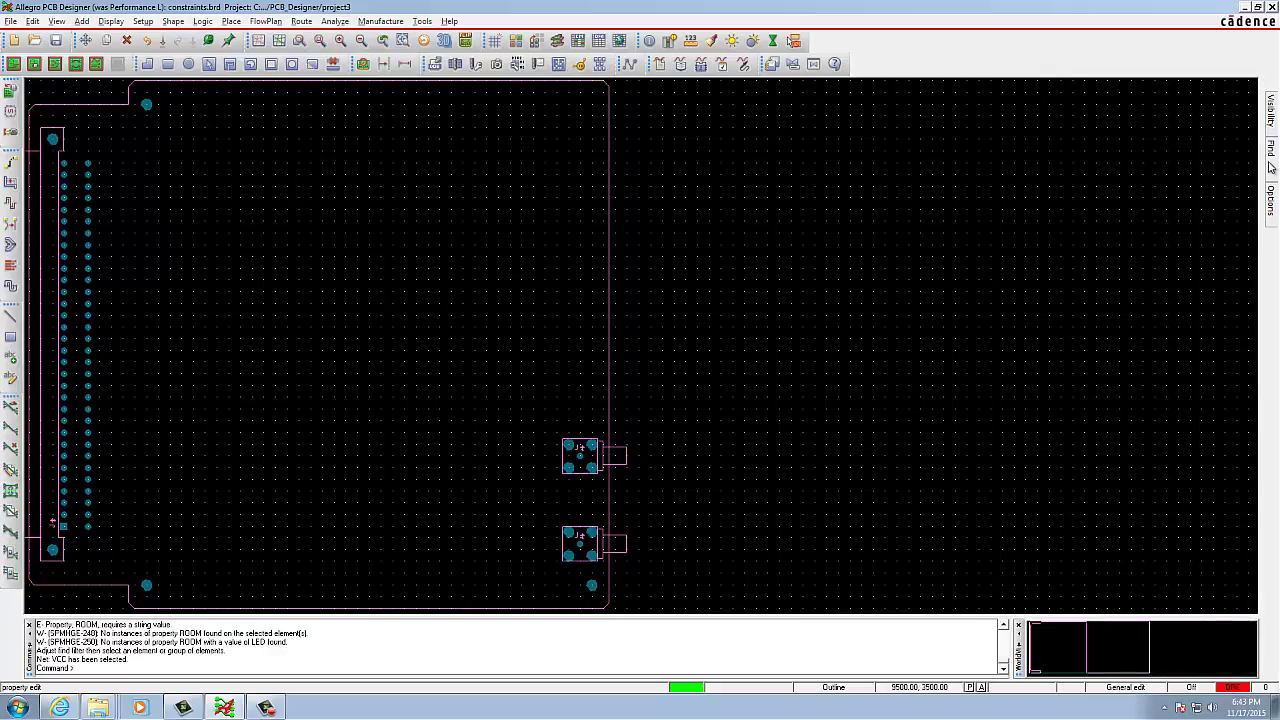
{"action": "mouse_move", "coordinate": [1271, 168]}
{"action": "left_click", "coordinate": [1212, 273]}
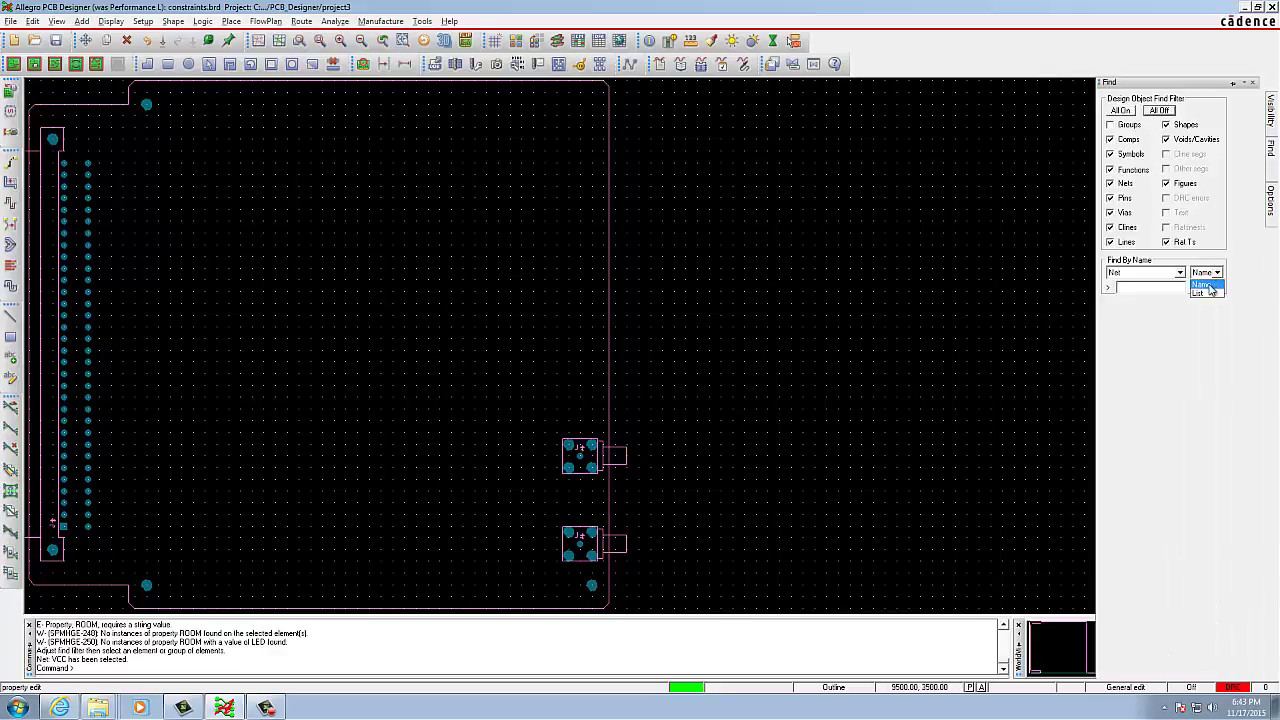
{"action": "left_click", "coordinate": [1204, 285]}
{"action": "key", "text": "Return"}
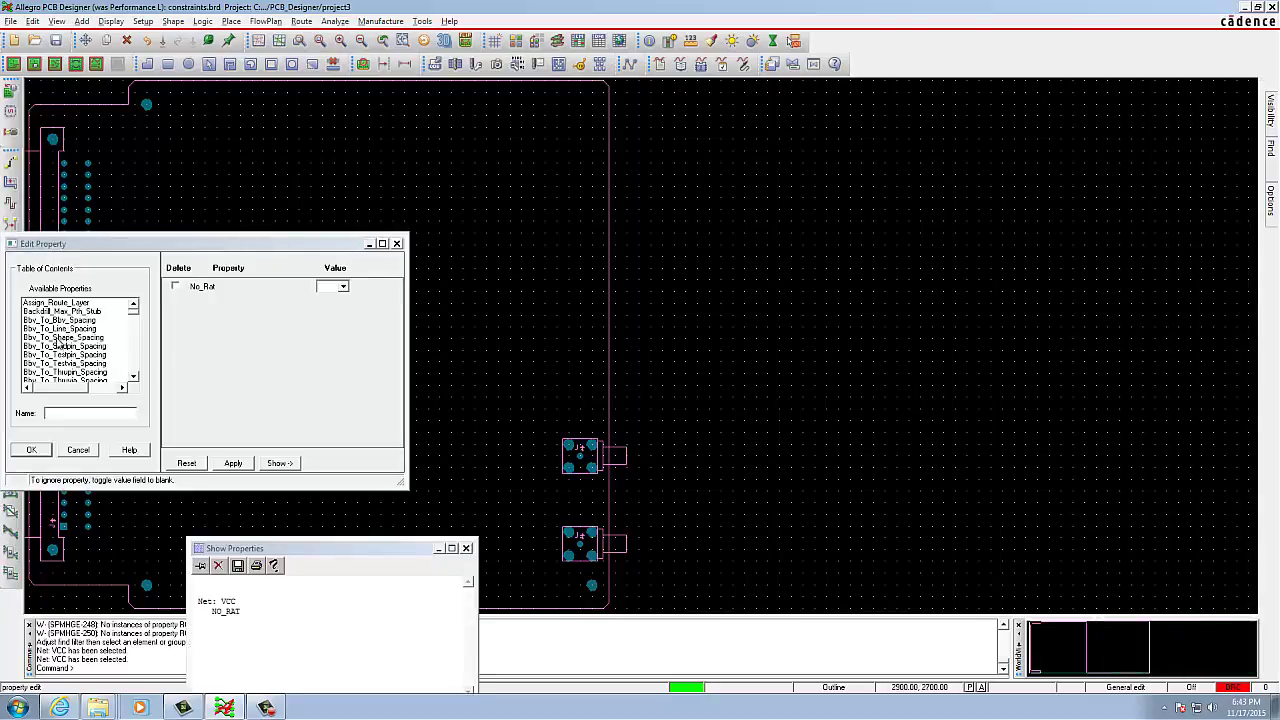
{"action": "left_click_drag", "start_coordinate": [137, 313], "coordinate": [136, 336]}
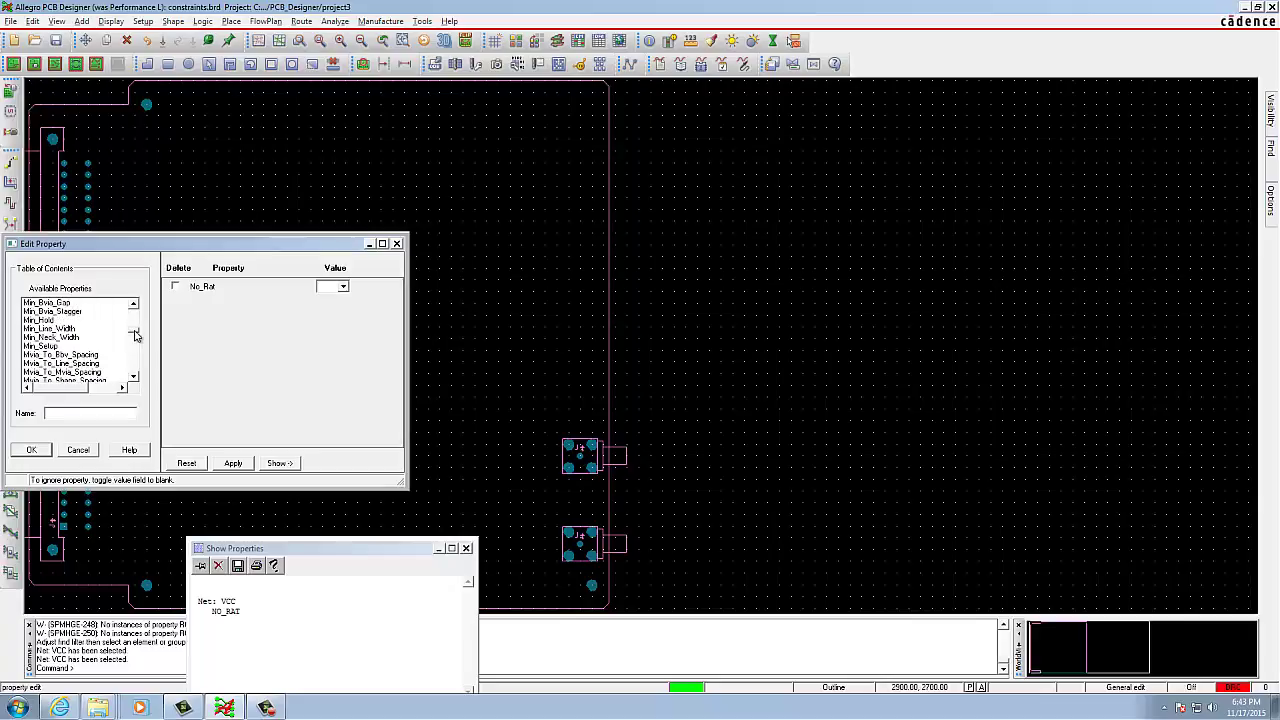
{"action": "left_click", "coordinate": [50, 346]}
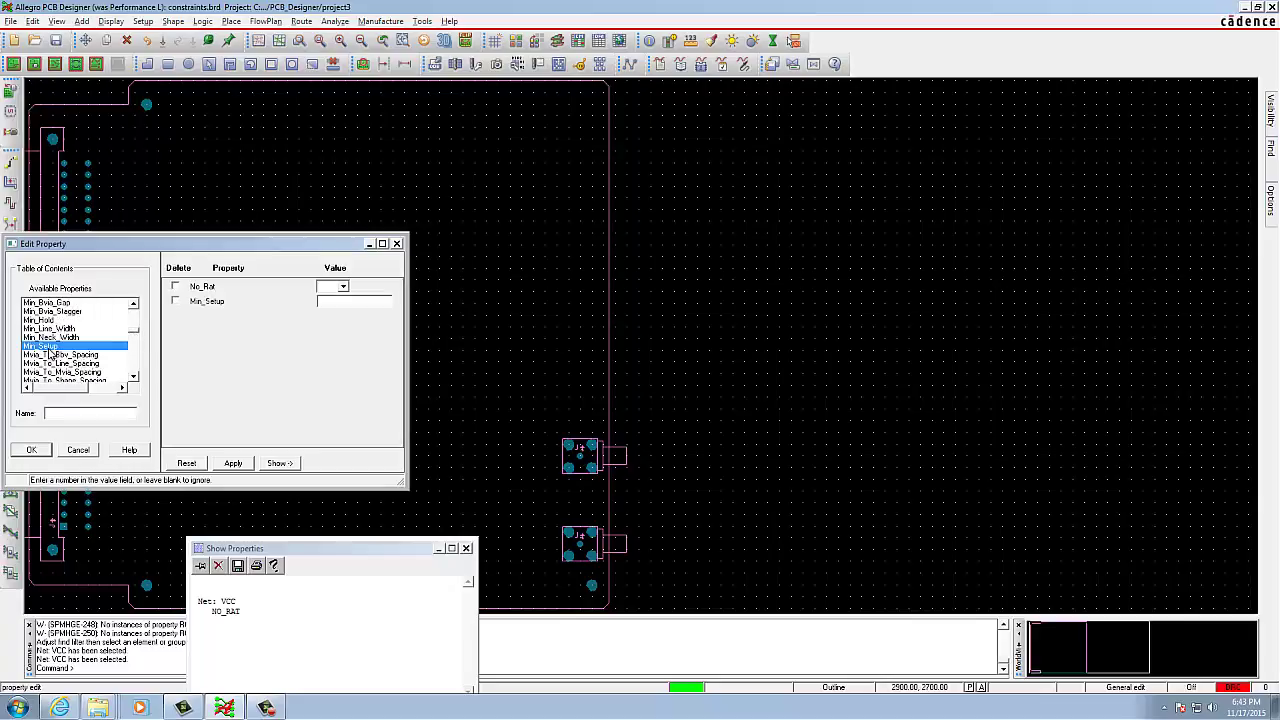
{"action": "left_click", "coordinate": [78, 449]}
{"action": "mouse_move", "coordinate": [1270, 148]}
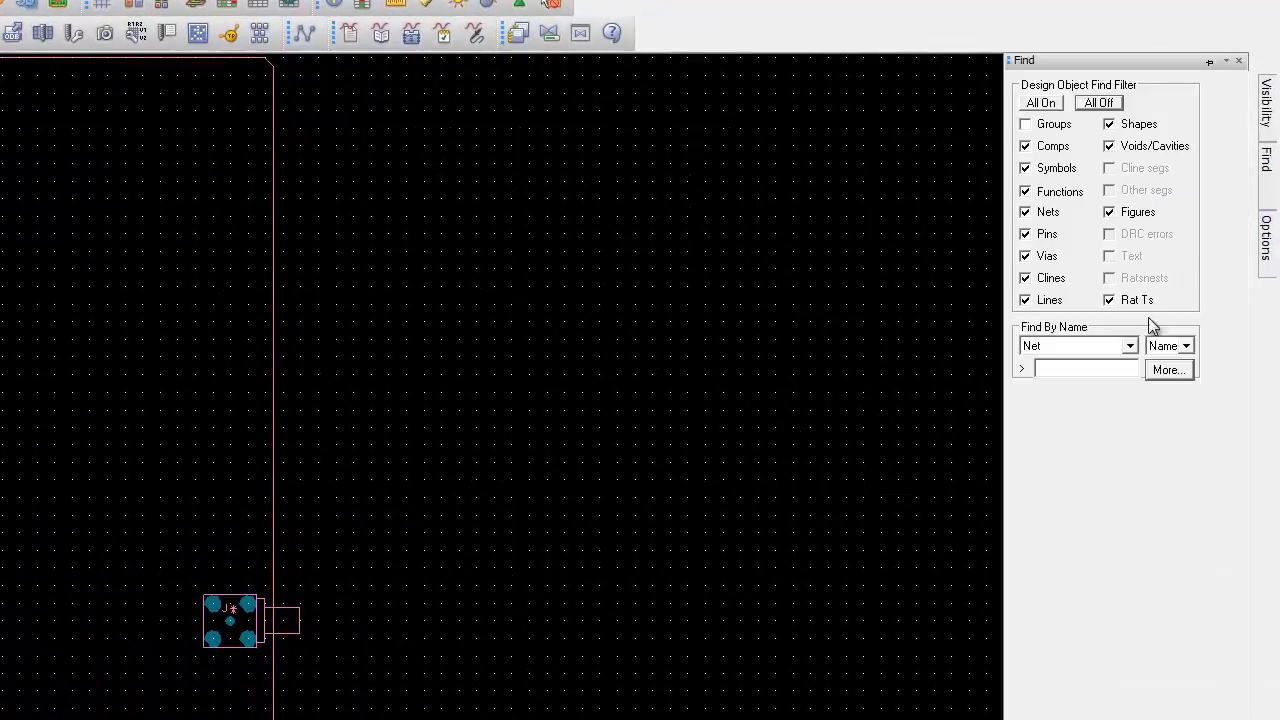
{"action": "left_click", "coordinate": [1170, 345]}
{"action": "left_click", "coordinate": [1172, 358]}
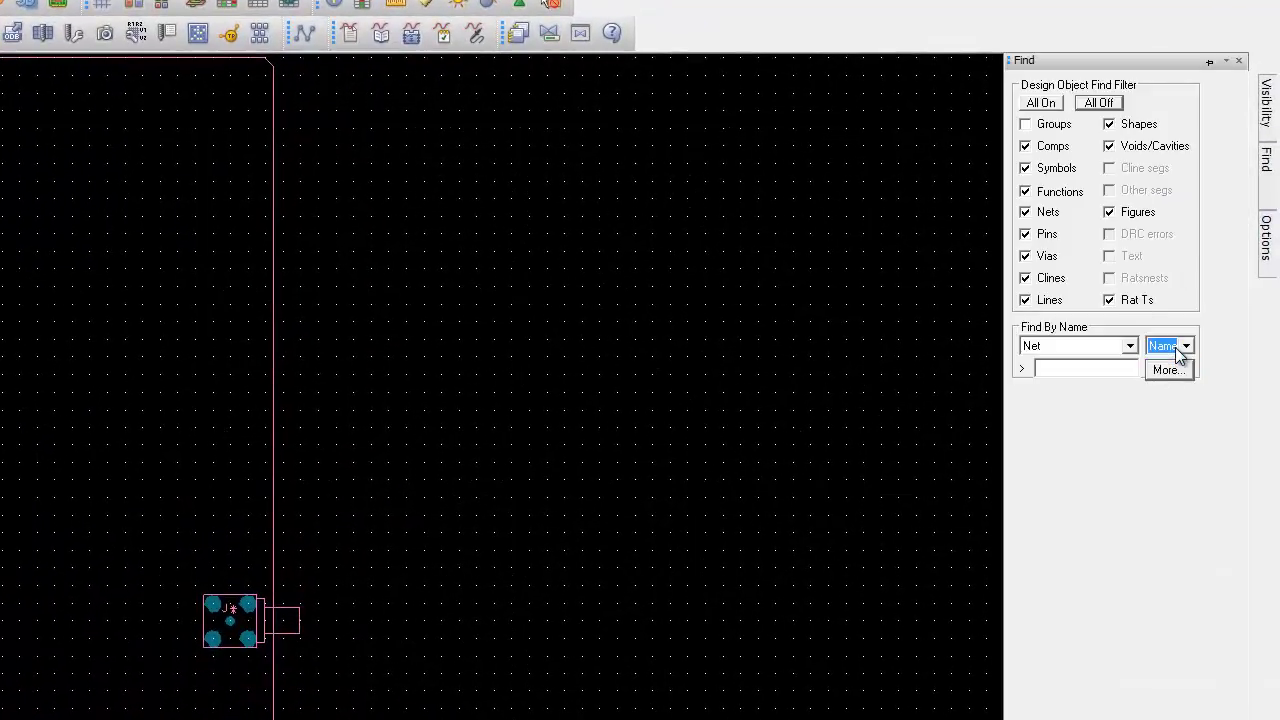
{"action": "left_click", "coordinate": [1168, 369]}
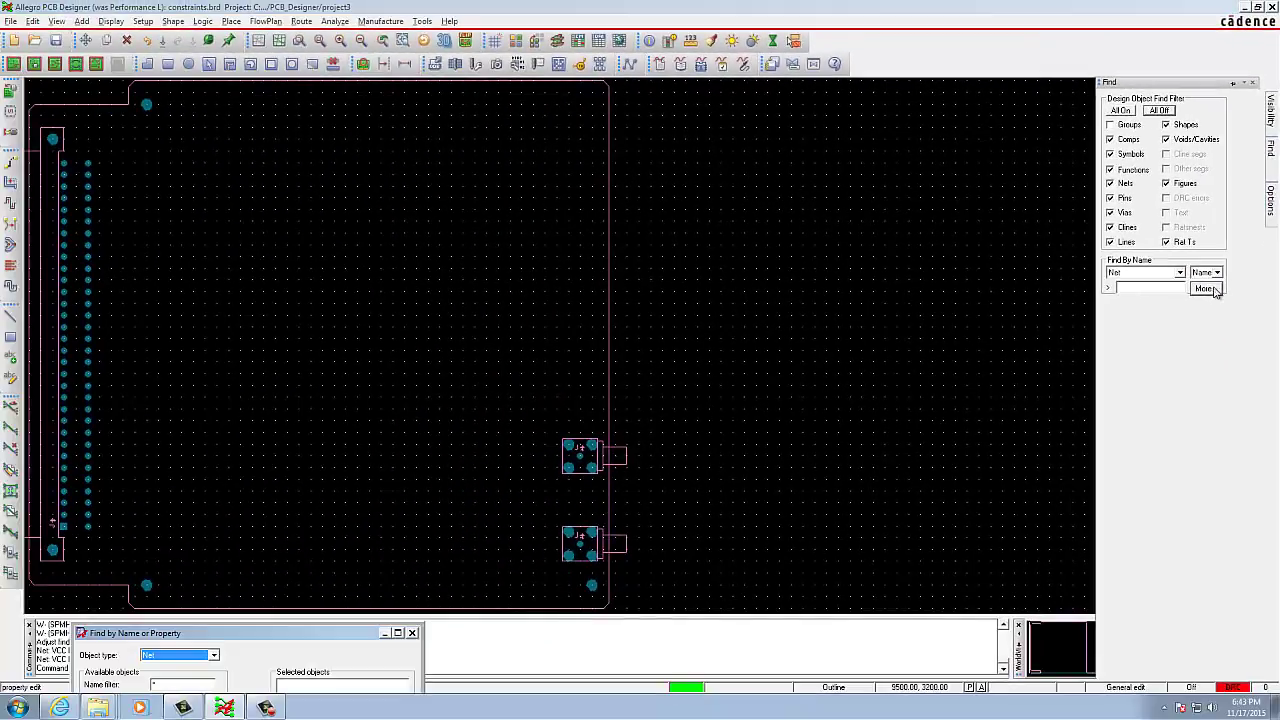
{"action": "left_click", "coordinate": [412, 633]}
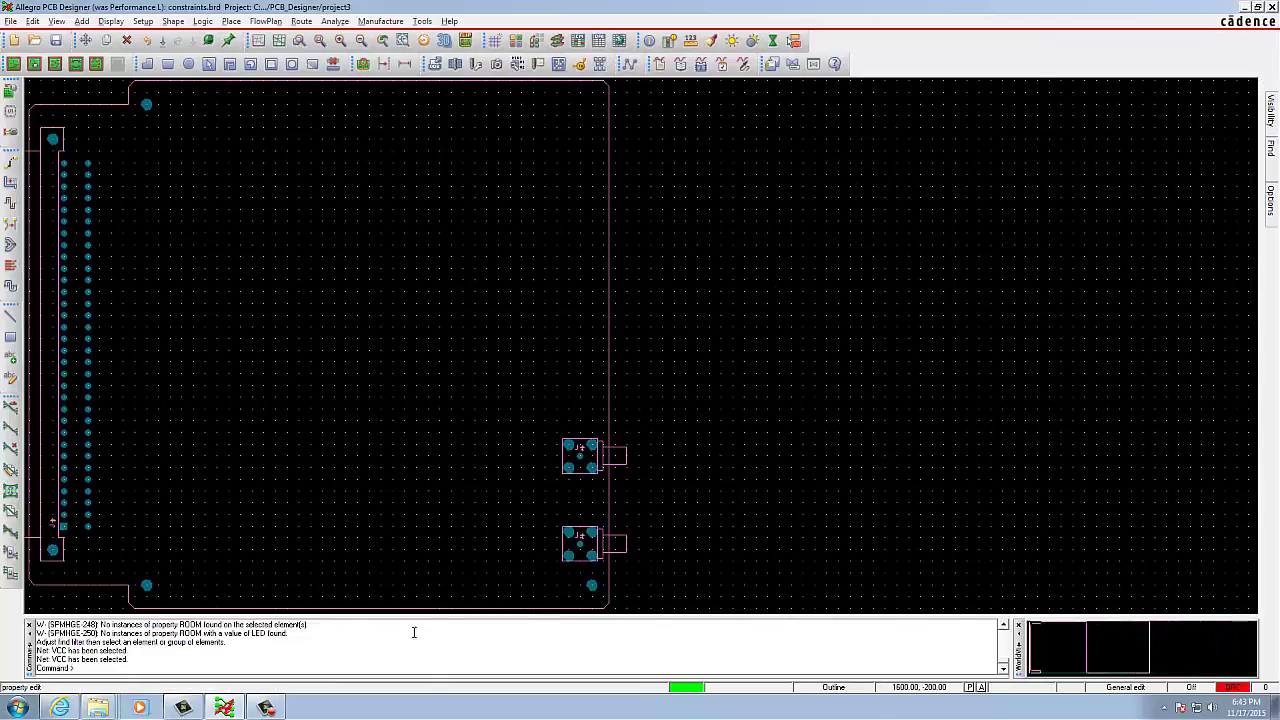
{"action": "mouse_move", "coordinate": [1270, 160]}
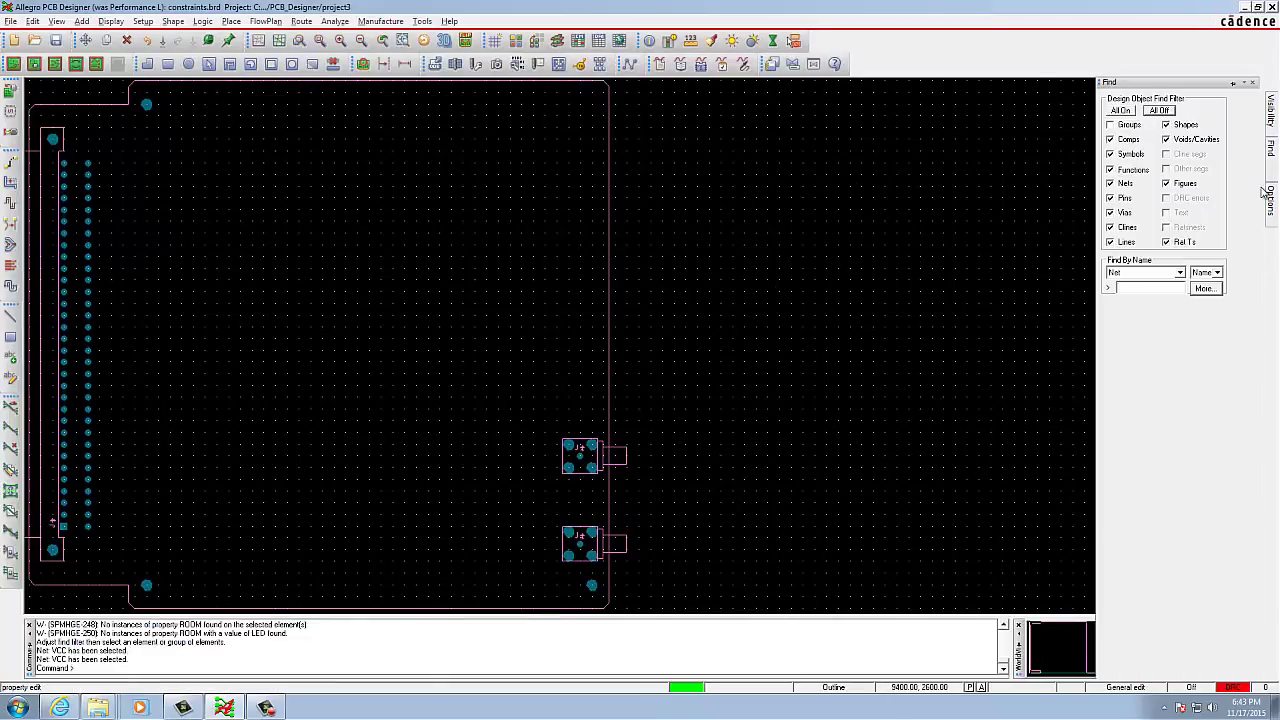
Pick net VCC by name again for property editing.
{"action": "left_click", "coordinate": [1208, 273]}
{"action": "left_click", "coordinate": [1200, 284]}
{"action": "left_click", "coordinate": [1208, 273]}
{"action": "left_click", "coordinate": [1200, 284]}
{"action": "left_click", "coordinate": [1181, 273]}
{"action": "left_click", "coordinate": [1220, 355]}
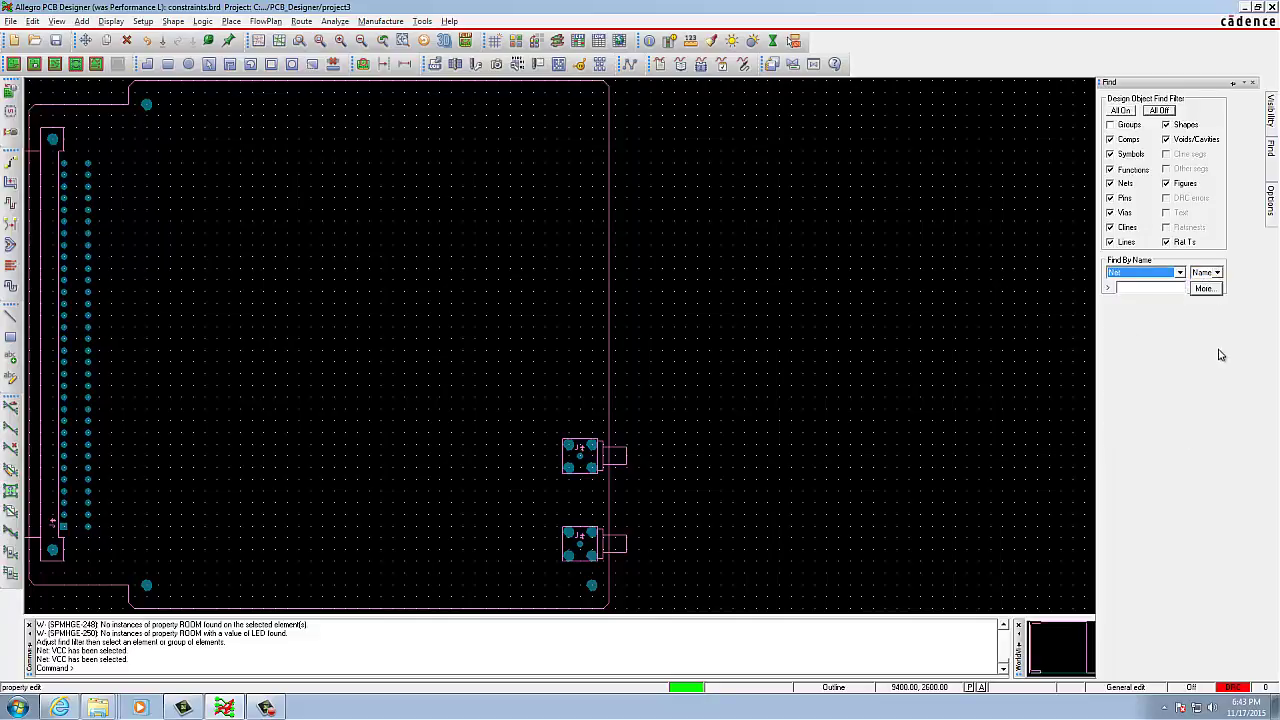
{"action": "left_click", "coordinate": [1148, 288]}
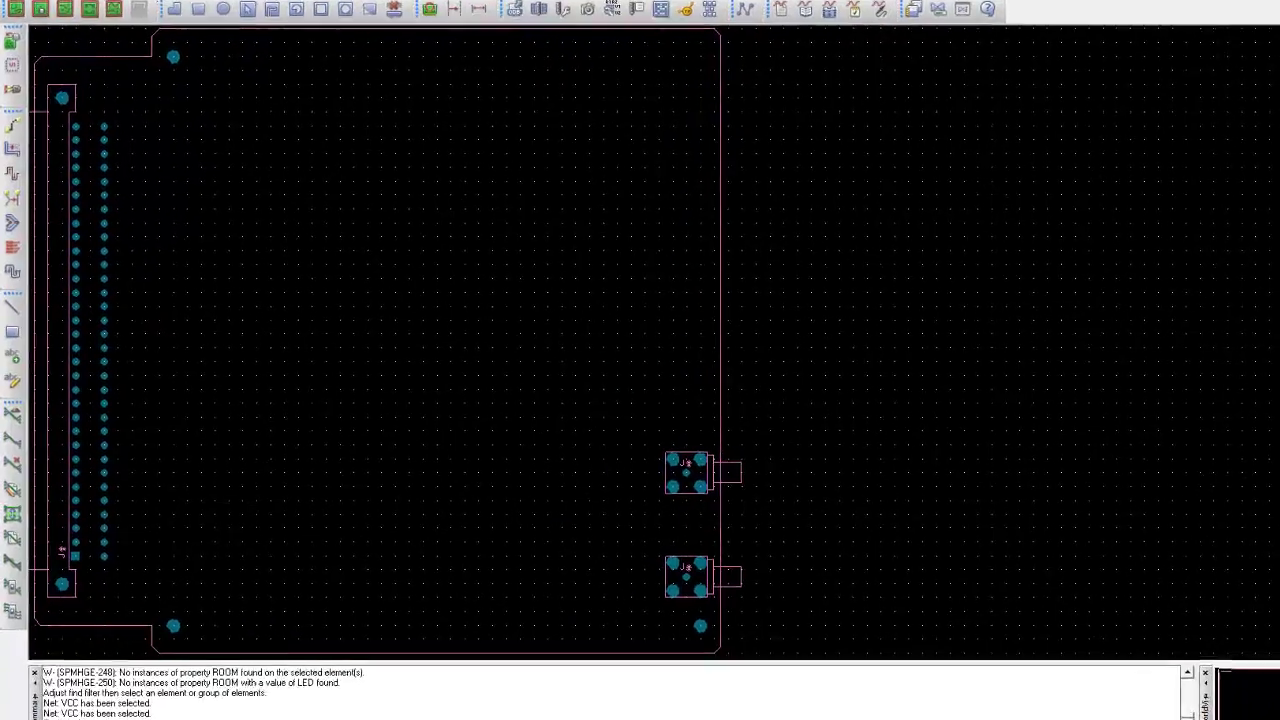
{"action": "key", "text": "Return"}
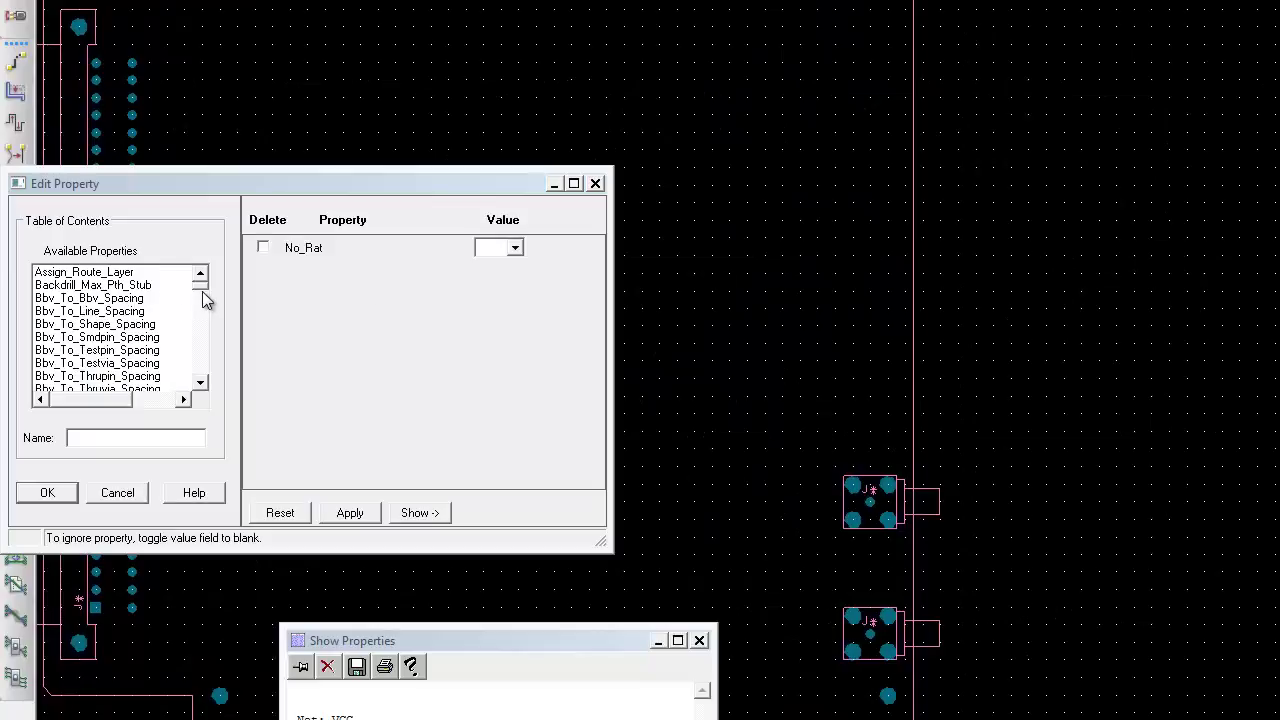
Try to apply the Min_Line_Width property to net VCC without a value.
{"action": "left_click_drag", "start_coordinate": [202, 291], "coordinate": [201, 318]}
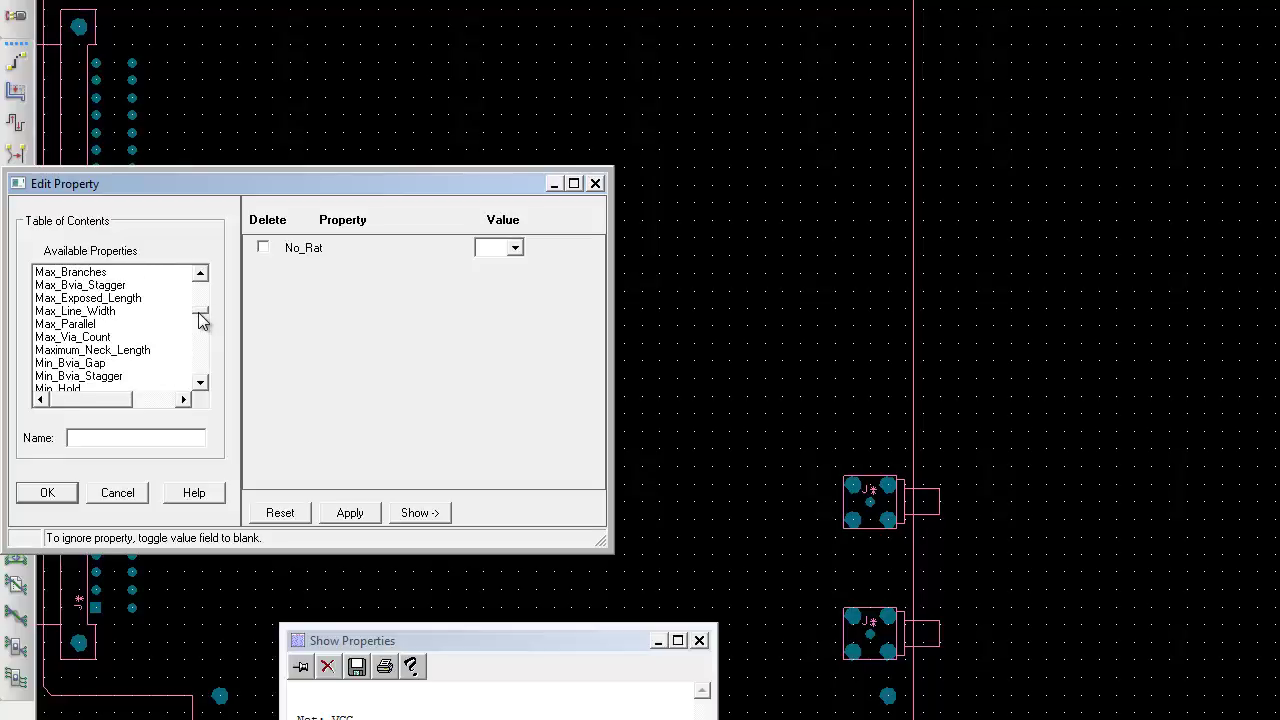
{"action": "left_click_drag", "start_coordinate": [201, 319], "coordinate": [202, 321]}
{"action": "left_click", "coordinate": [105, 350]}
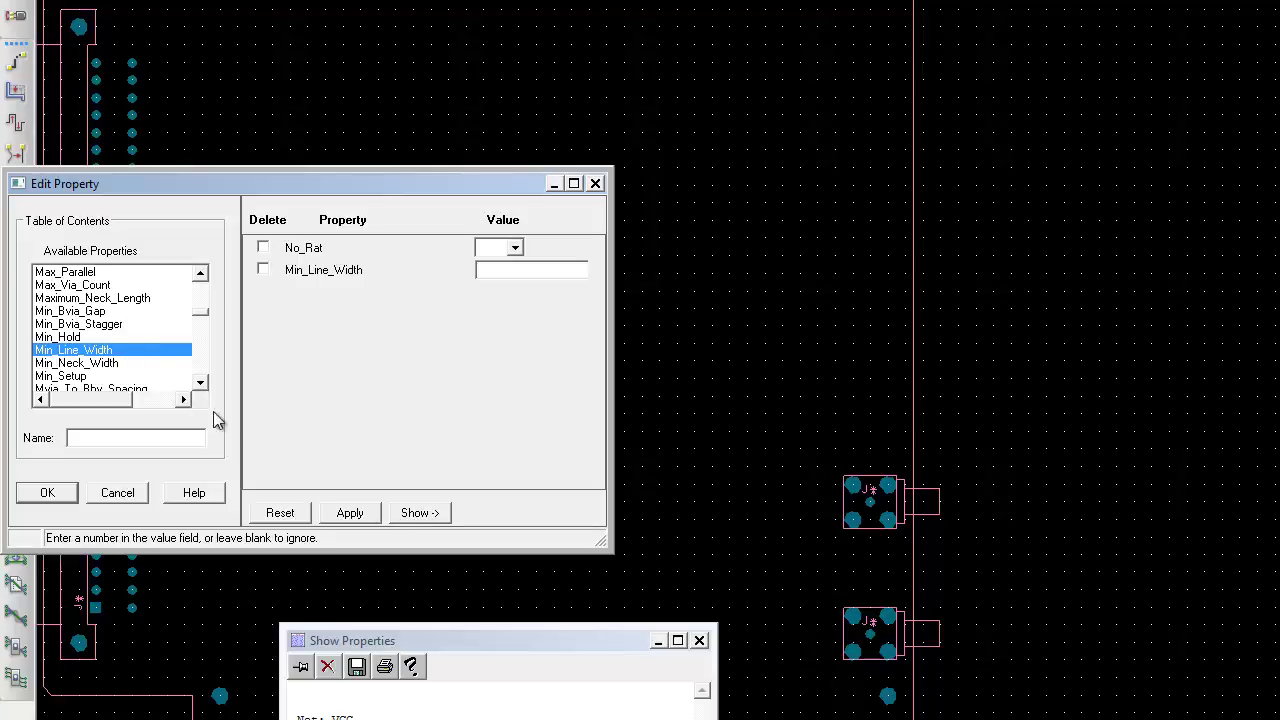
{"action": "left_click", "coordinate": [352, 516]}
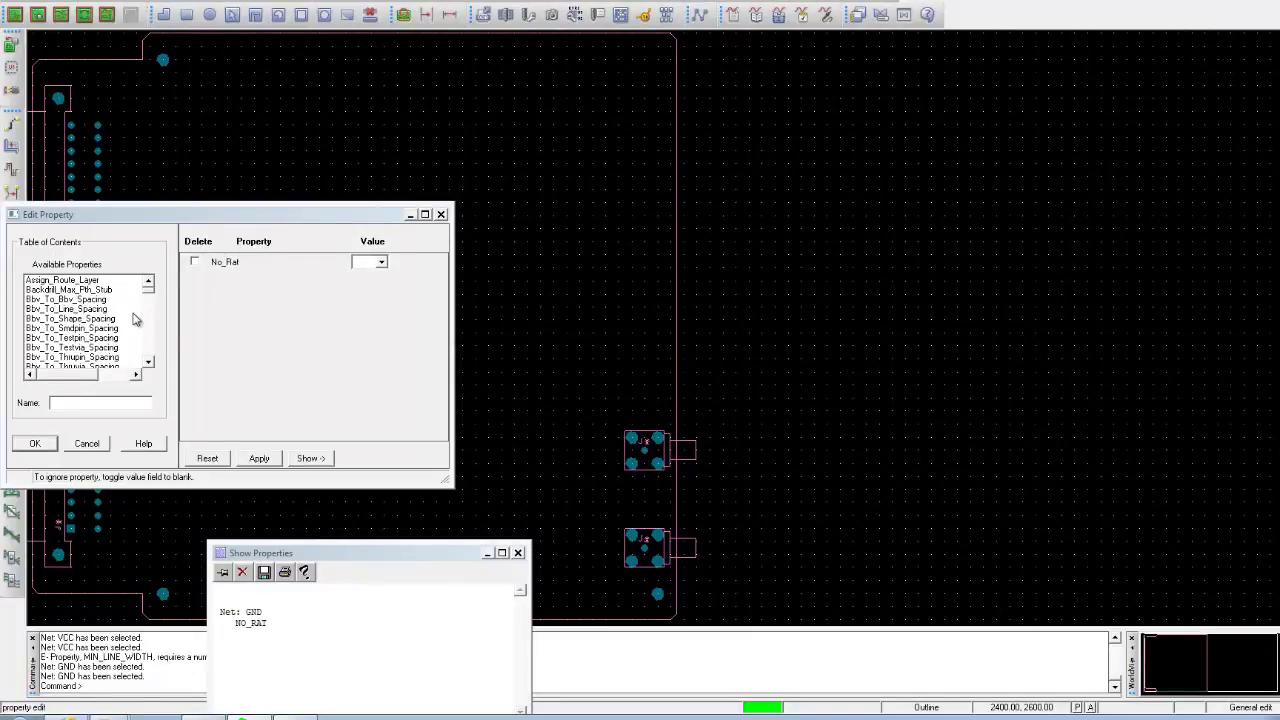
Add the Min_Line_Width property to the properties being edited for net GND.
{"action": "left_click", "coordinate": [147, 299]}
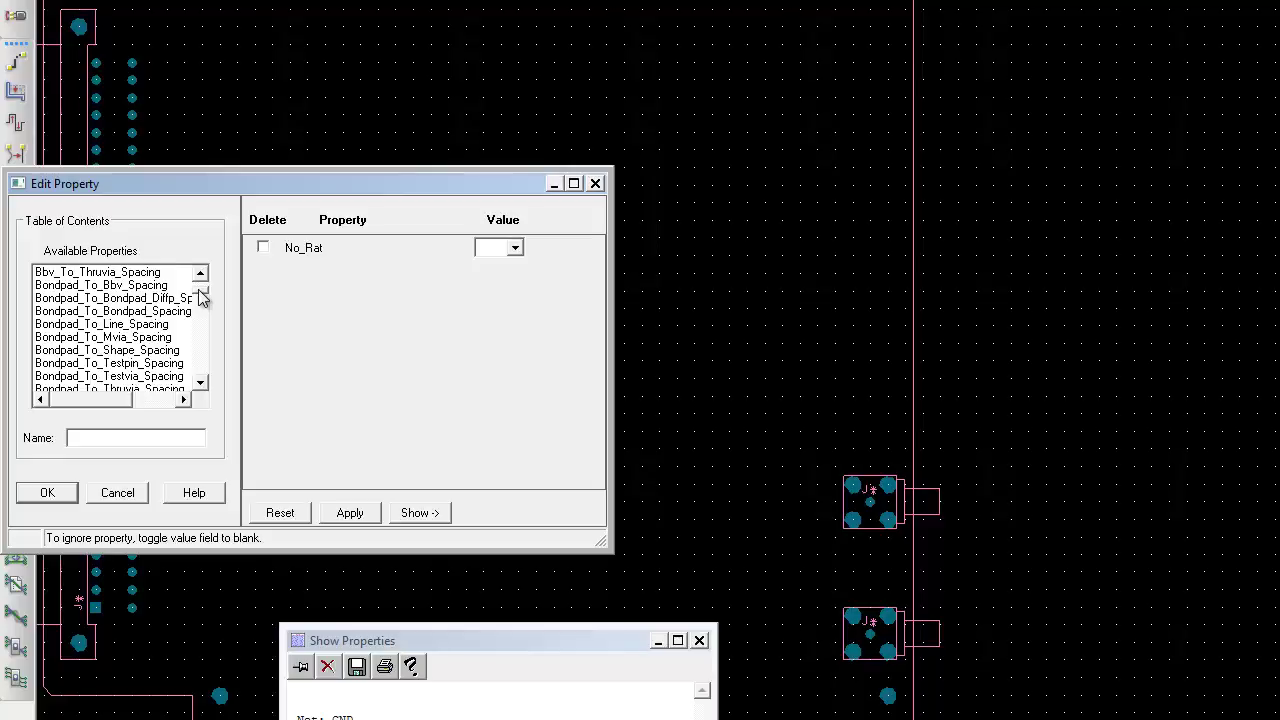
{"action": "scroll", "coordinate": [202, 299], "scroll_direction": "up", "scroll_amount": 2}
{"action": "scroll", "coordinate": [202, 300], "scroll_direction": "down", "scroll_amount": 3}
{"action": "left_click_drag", "start_coordinate": [202, 299], "coordinate": [202, 318]}
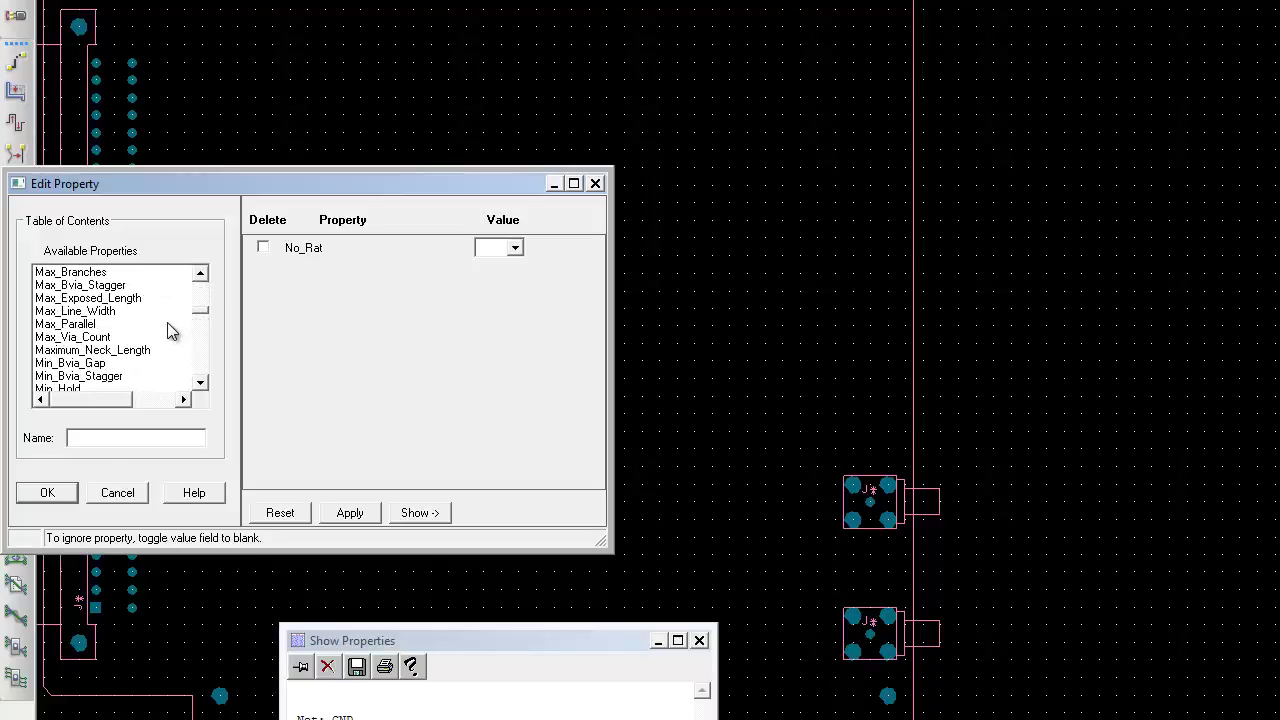
{"action": "left_click_drag", "start_coordinate": [205, 318], "coordinate": [206, 323]}
{"action": "left_click", "coordinate": [116, 312]}
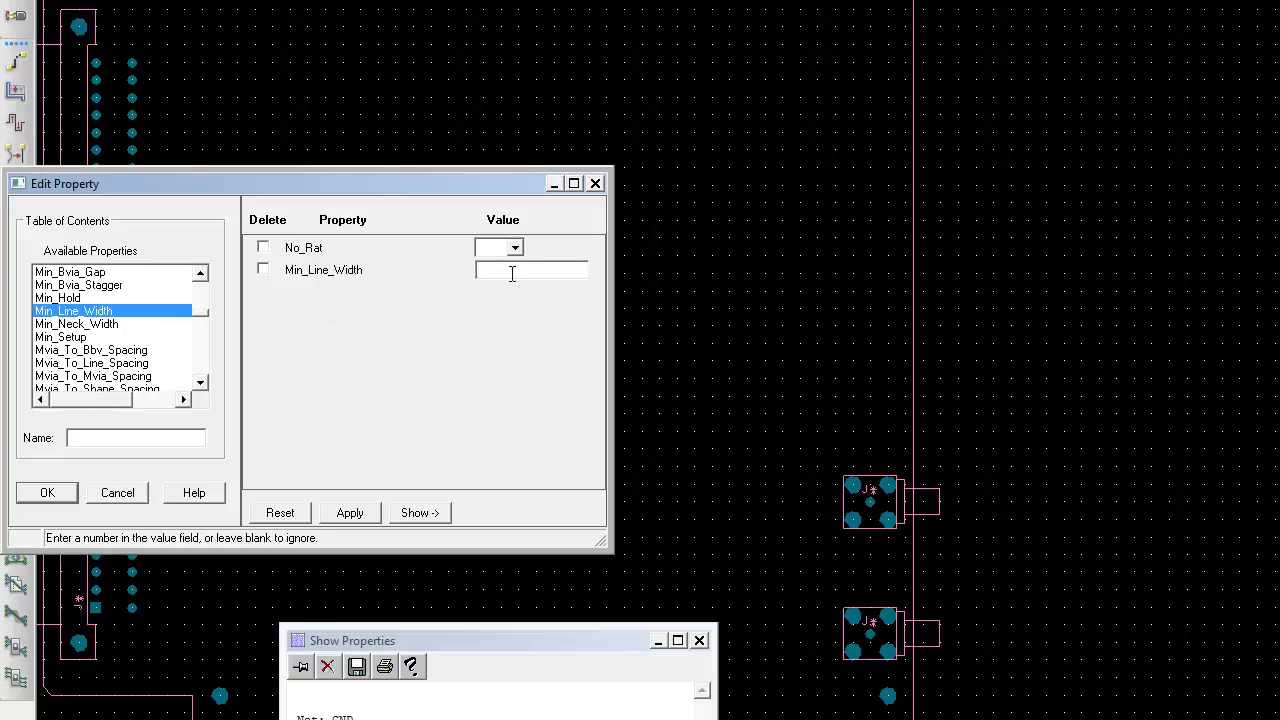
Set the Min_Line_Width value of net GND to 15 MIL and finish the property edit.
{"action": "left_click", "coordinate": [544, 273]}
{"action": "type", "text": "15 m"}
{"action": "key", "text": "BackSpace"}
{"action": "key", "text": "BackSpace"}
{"action": "key", "text": "BackSpace"}
{"action": "type", "text": "MIL"}
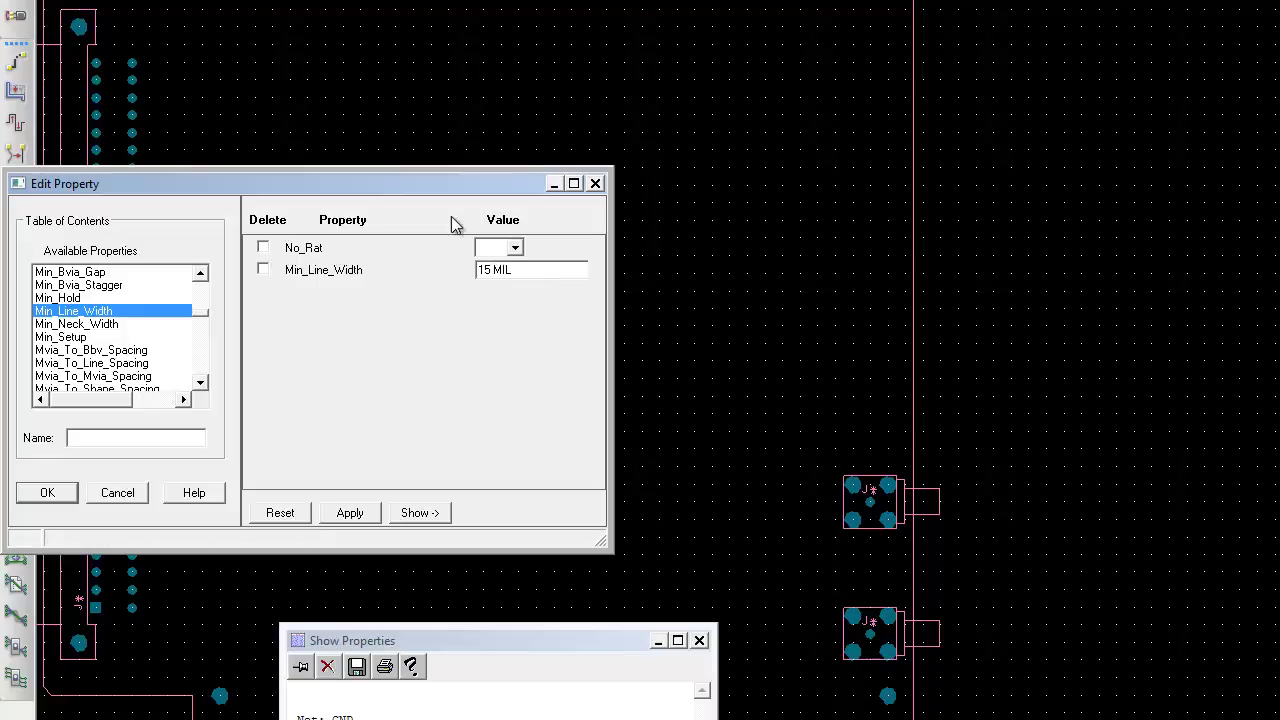
{"action": "left_click", "coordinate": [659, 641]}
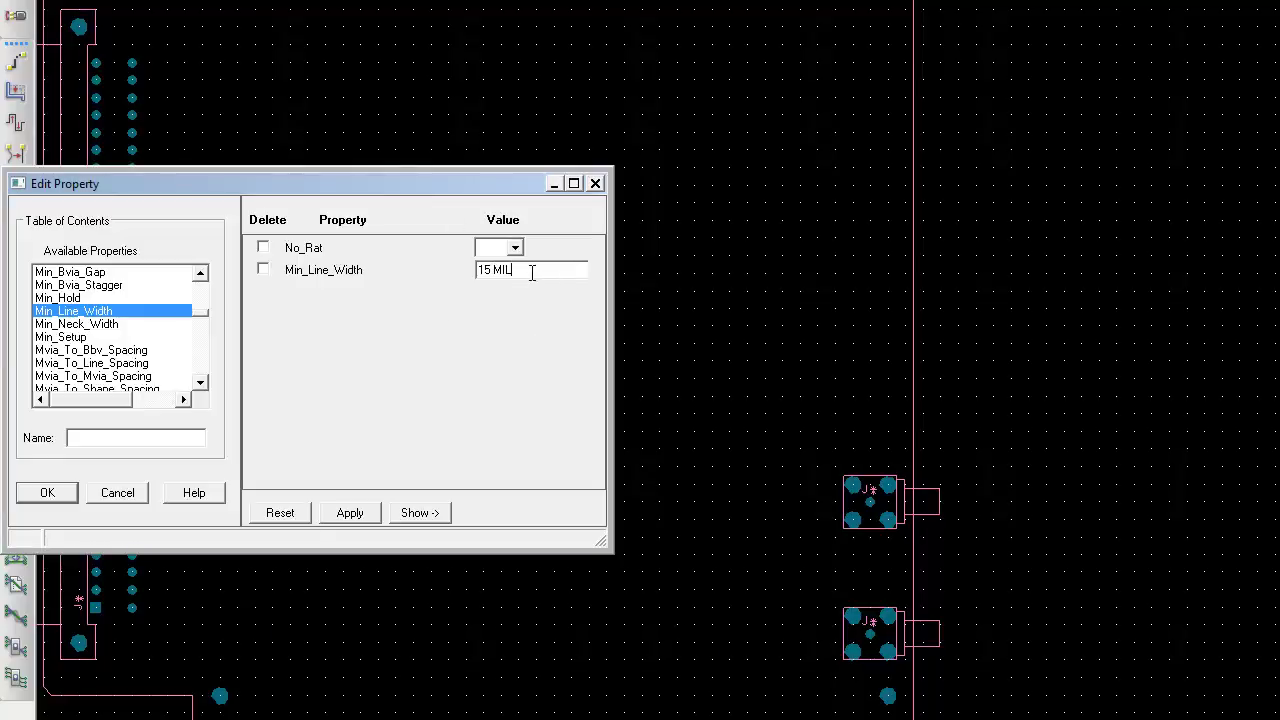
{"action": "left_click", "coordinate": [55, 498]}
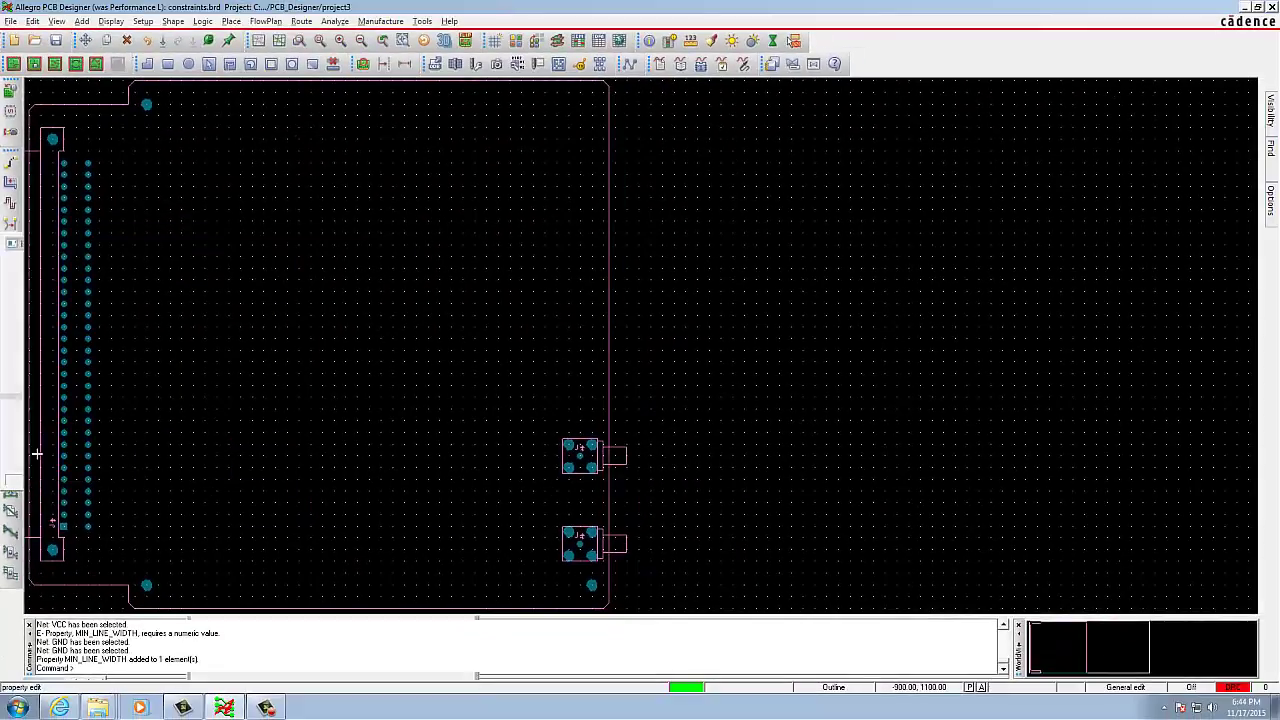
{"action": "right_click", "coordinate": [204, 356]}
{"action": "left_click", "coordinate": [228, 368]}
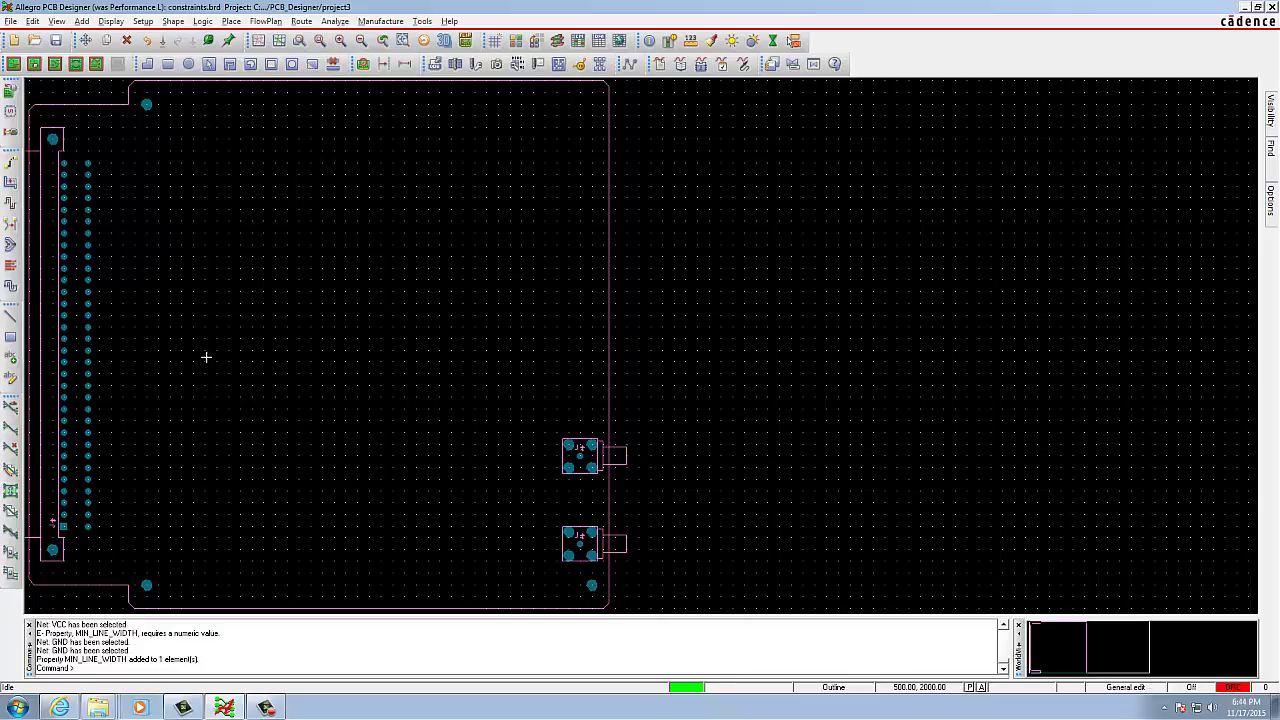
Select all nets by name for property editing, review their property report and close the editor without changes.
{"action": "left_click", "coordinate": [32, 21]}
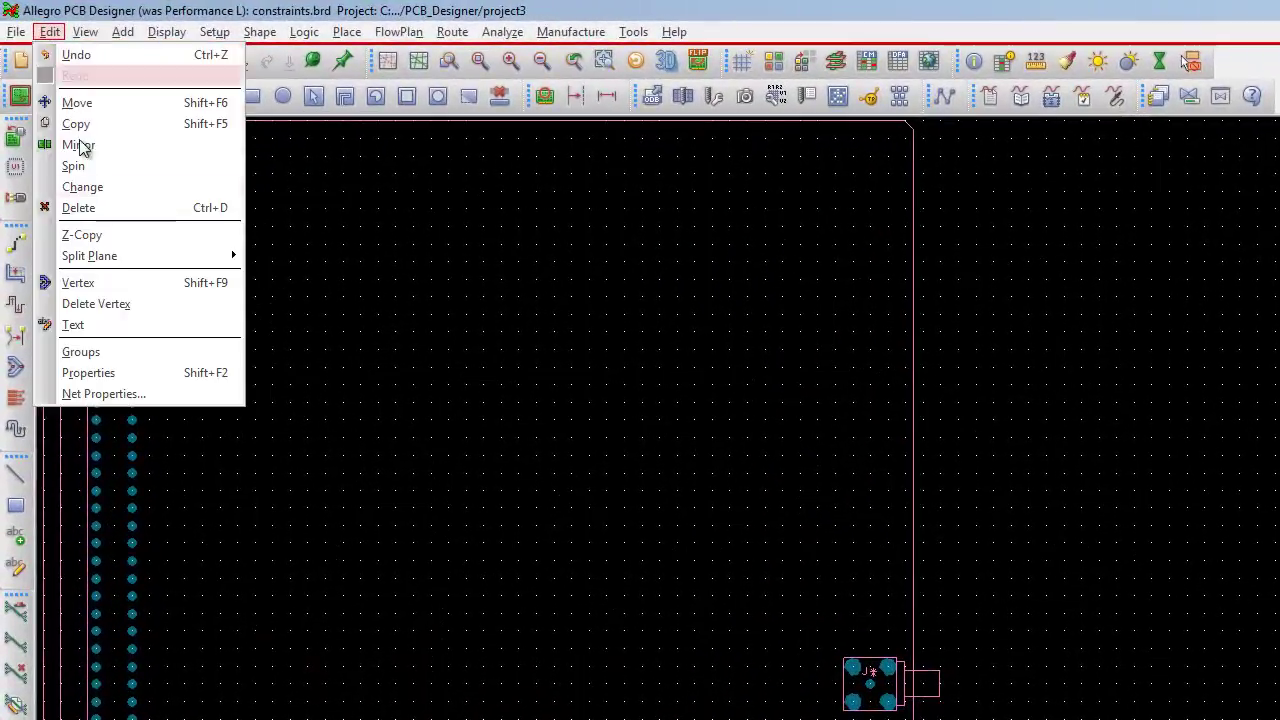
{"action": "left_click", "coordinate": [75, 372]}
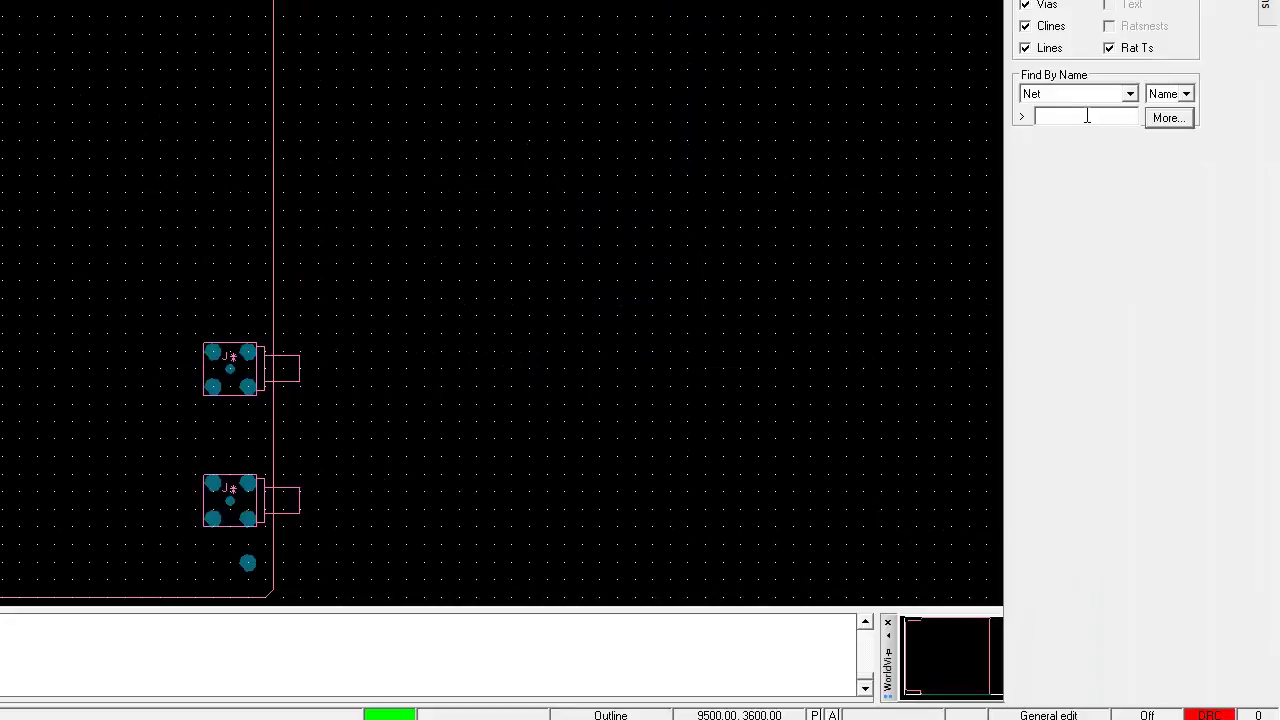
{"action": "type", "text": "8"}
{"action": "key", "text": "Return"}
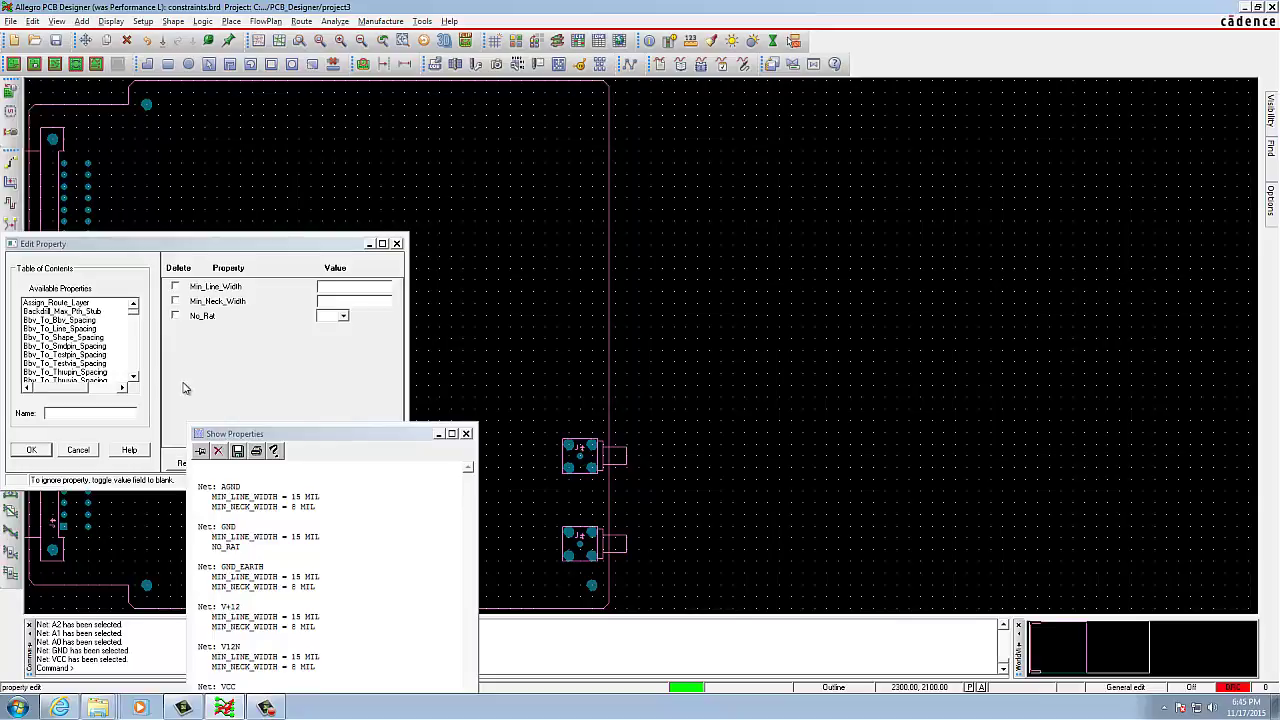
{"action": "left_click", "coordinate": [465, 433]}
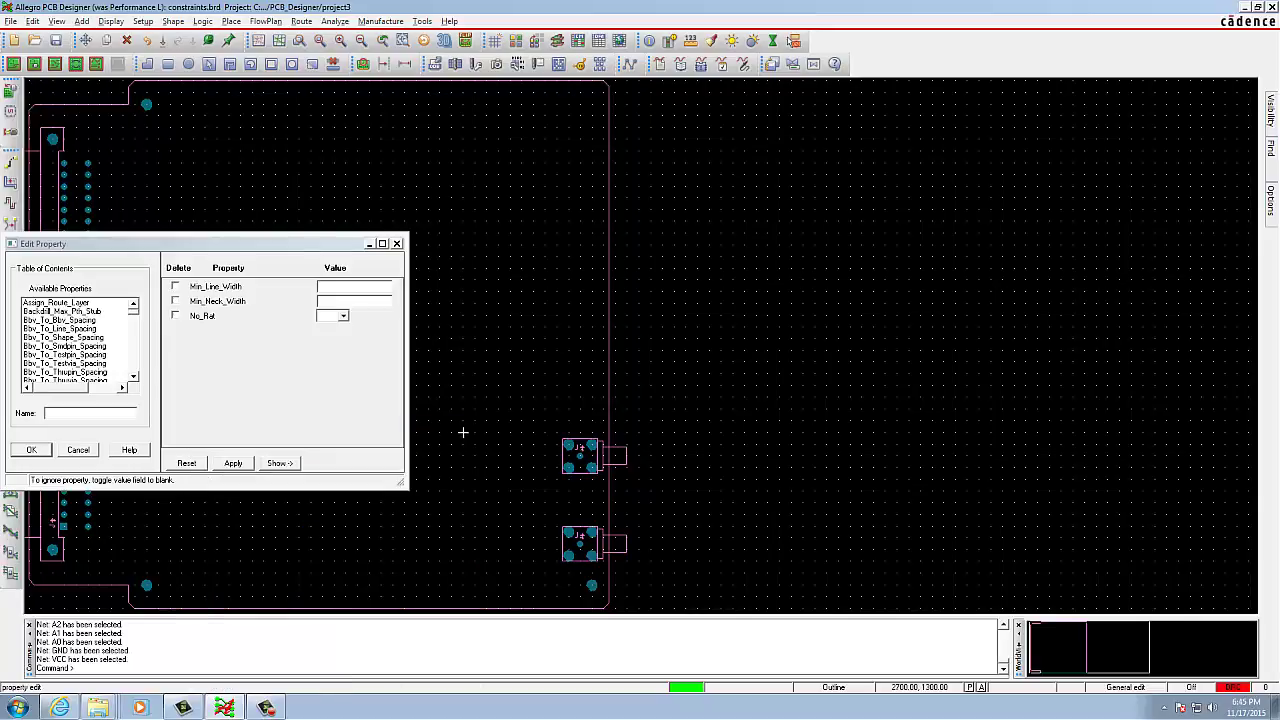
{"action": "left_click", "coordinate": [278, 463]}
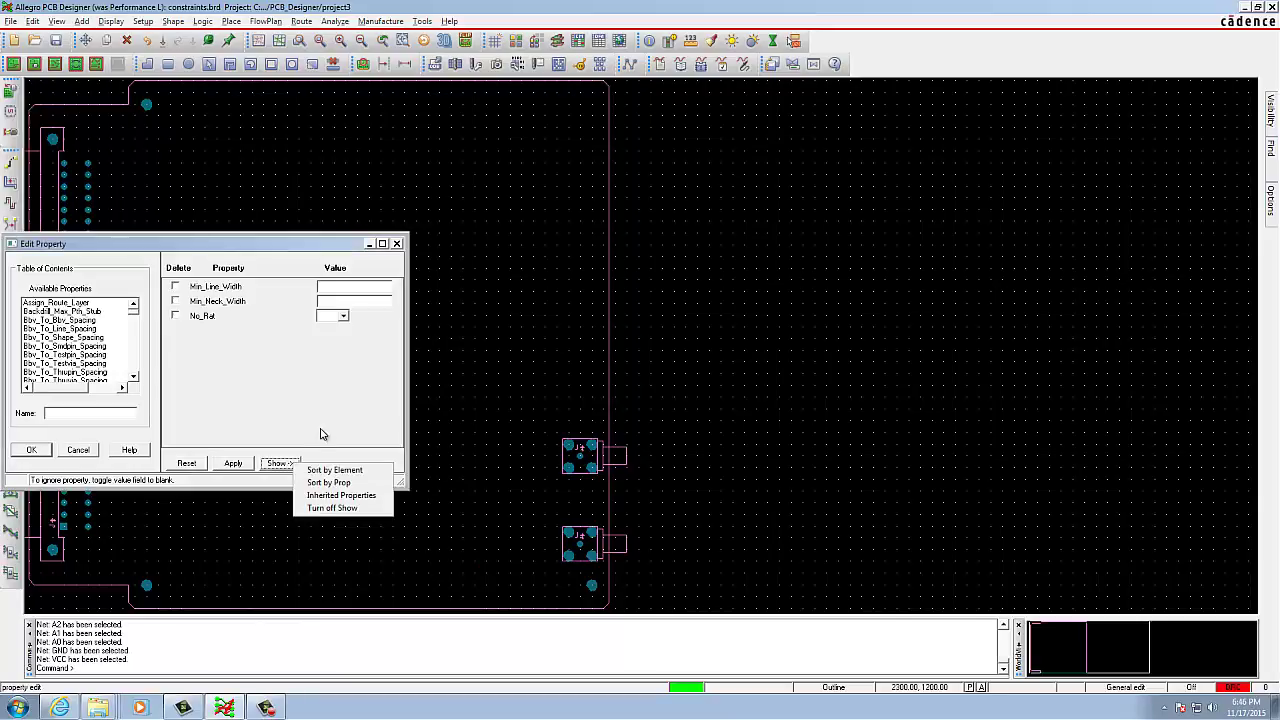
{"action": "left_click", "coordinate": [321, 433]}
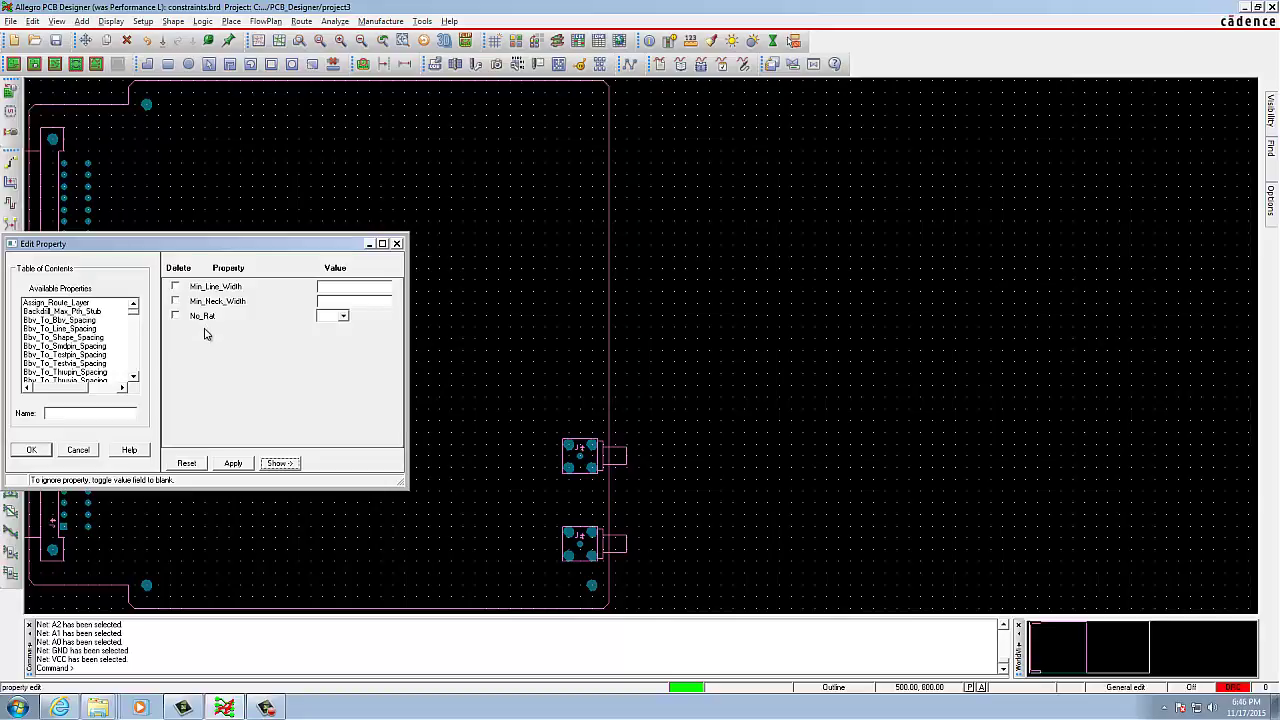
{"action": "left_click", "coordinate": [398, 244]}
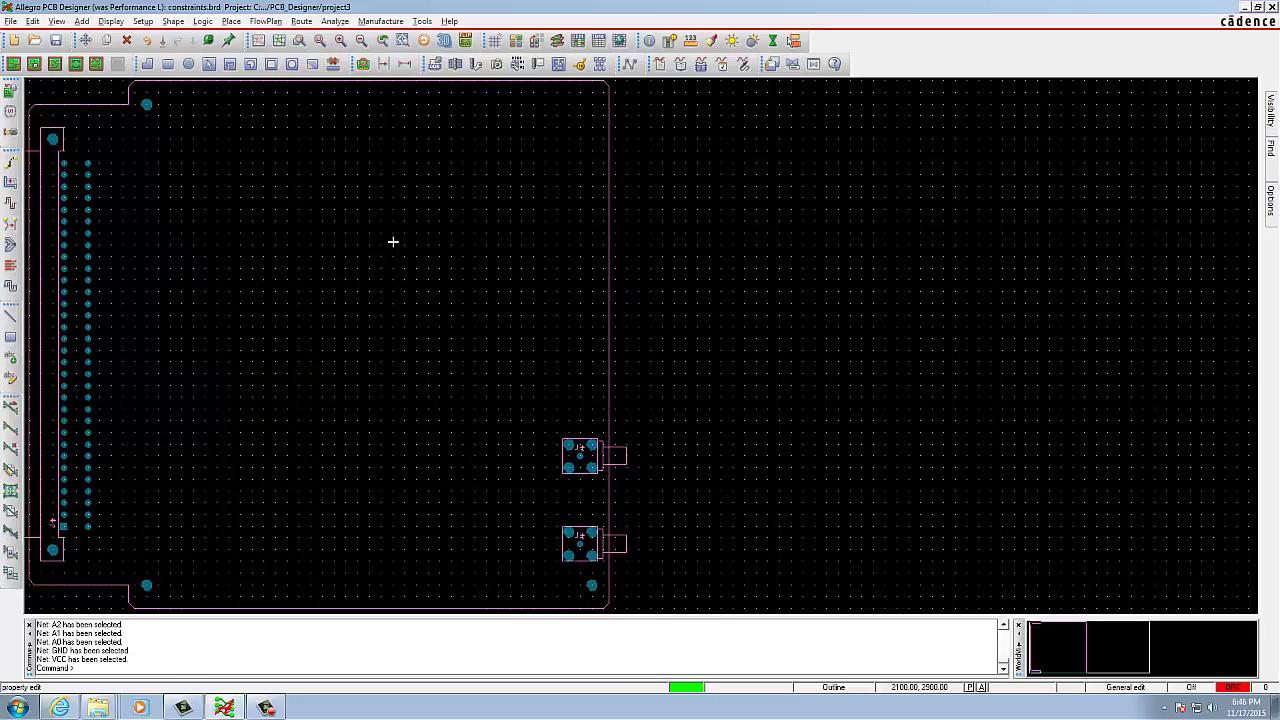
Show the Room property values of the board's components sorted by element, review the report and close it.
{"action": "left_click", "coordinate": [114, 22]}
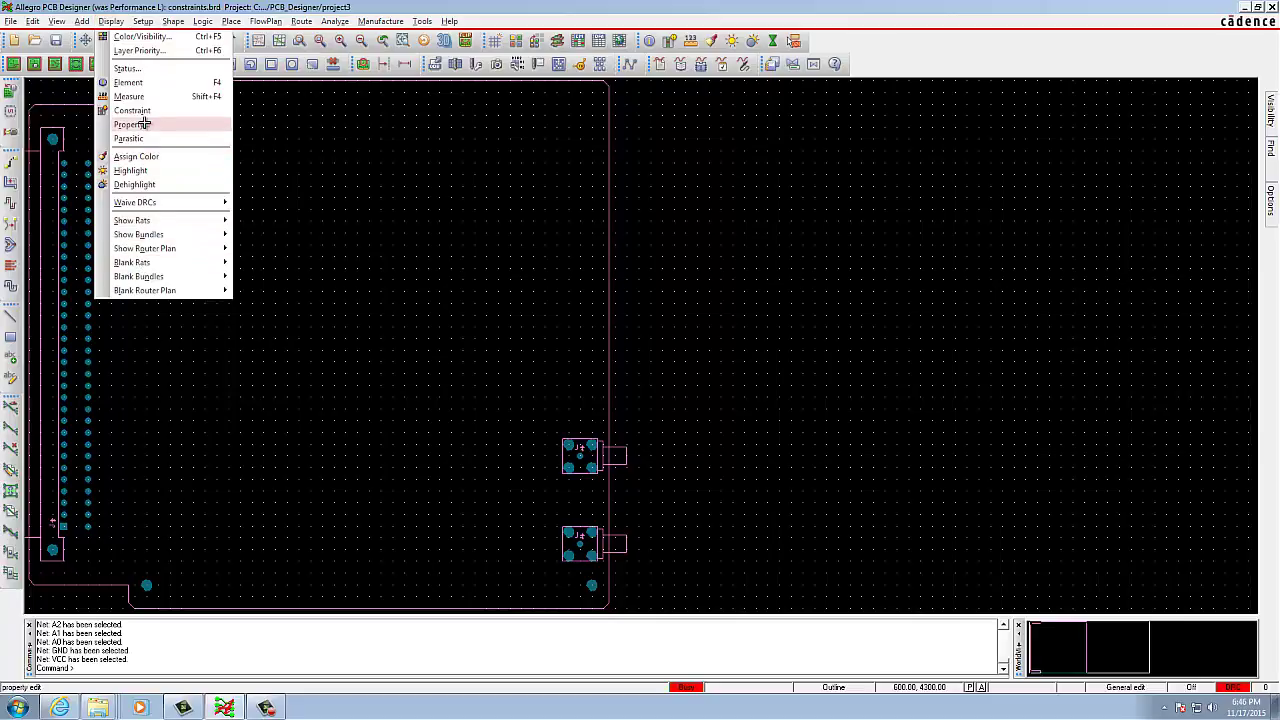
{"action": "left_click", "coordinate": [140, 124]}
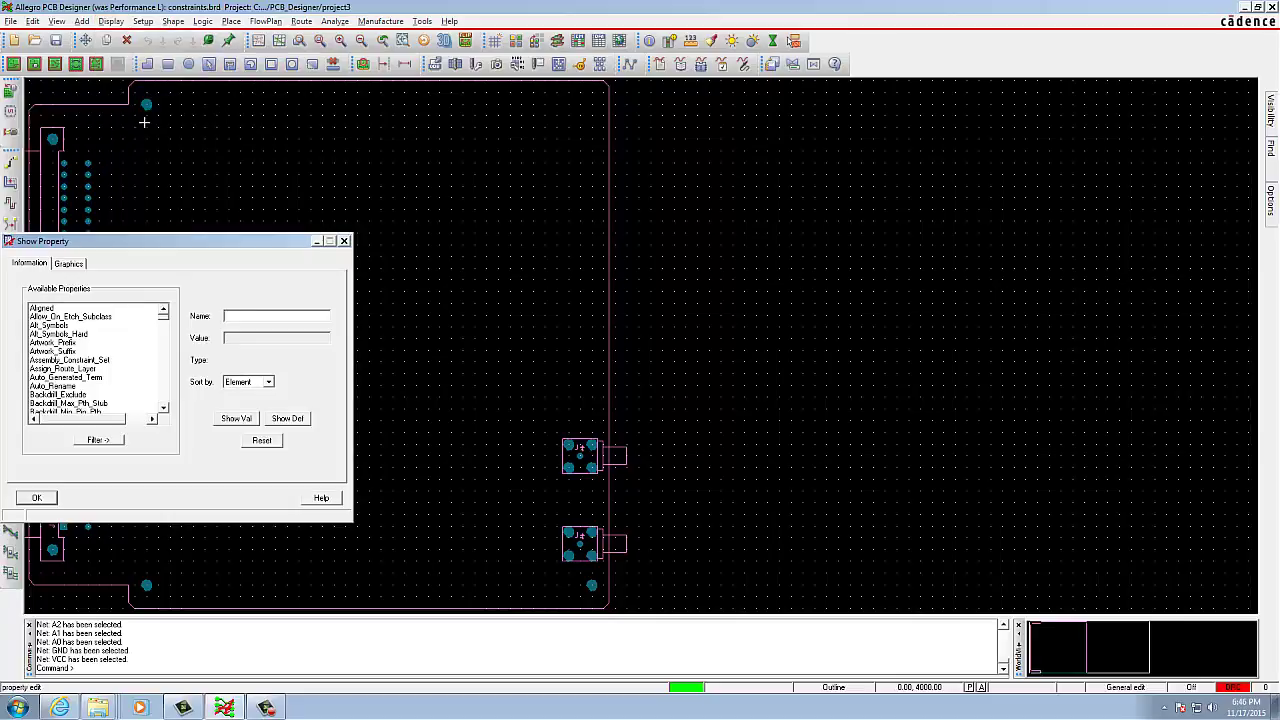
{"action": "left_click", "coordinate": [168, 333]}
{"action": "left_click_drag", "start_coordinate": [168, 333], "coordinate": [166, 375]}
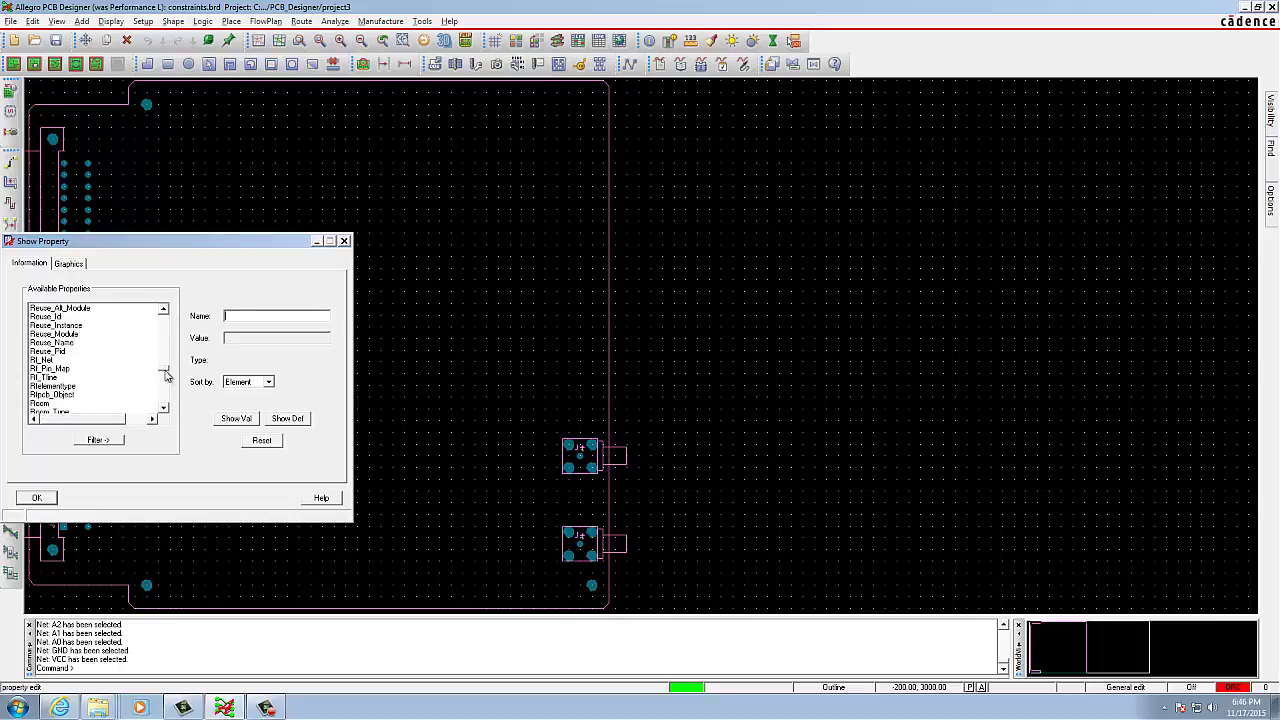
{"action": "left_click", "coordinate": [45, 403]}
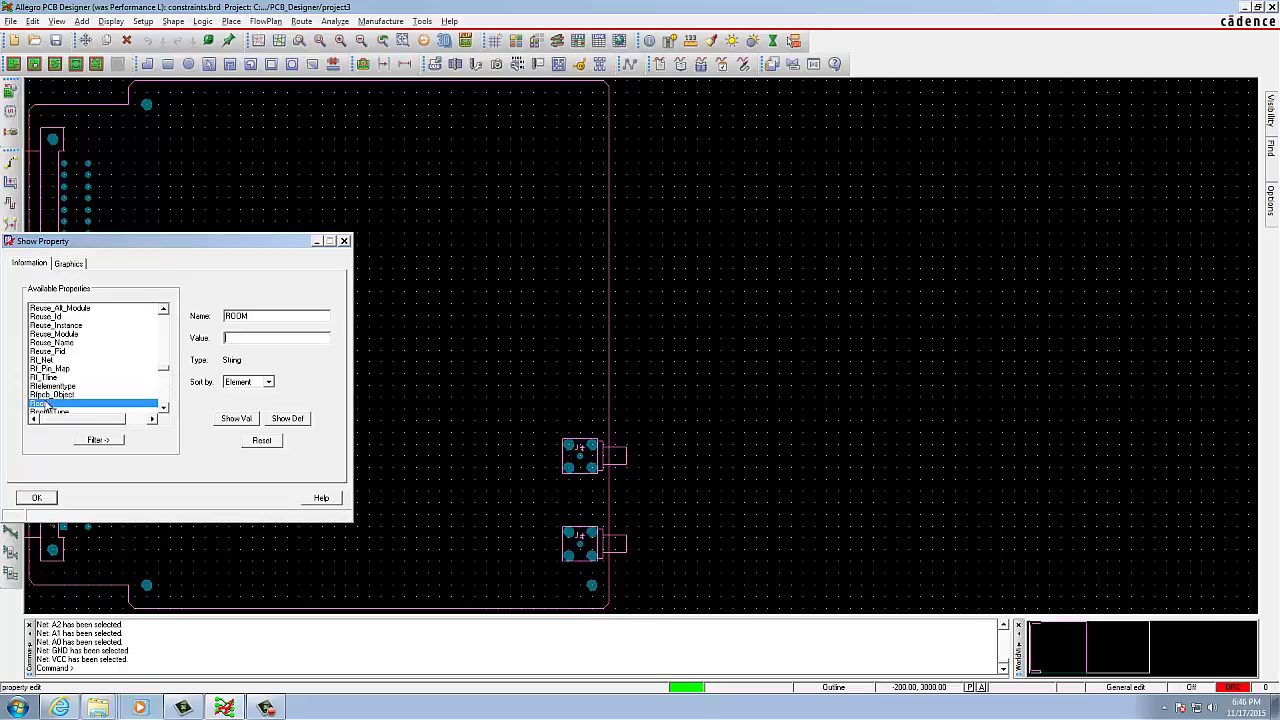
{"action": "left_click", "coordinate": [229, 337]}
{"action": "left_click", "coordinate": [248, 422]}
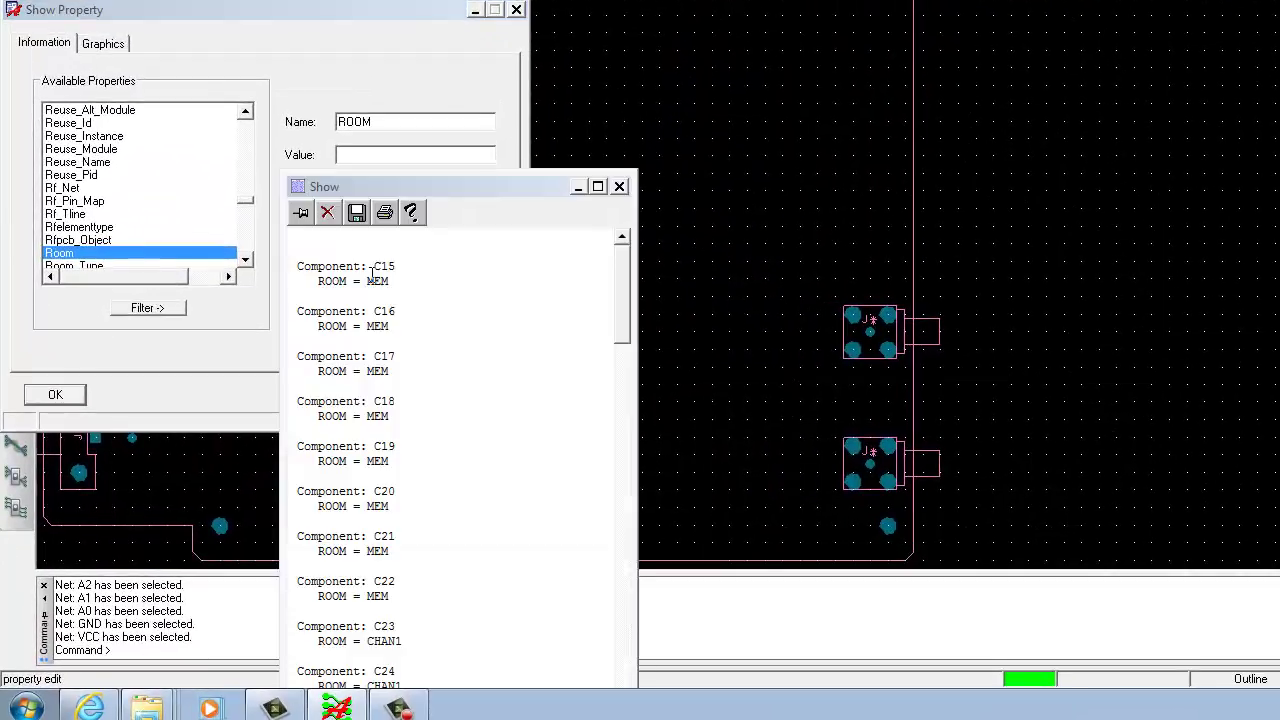
{"action": "left_click_drag", "start_coordinate": [484, 184], "coordinate": [490, 98]}
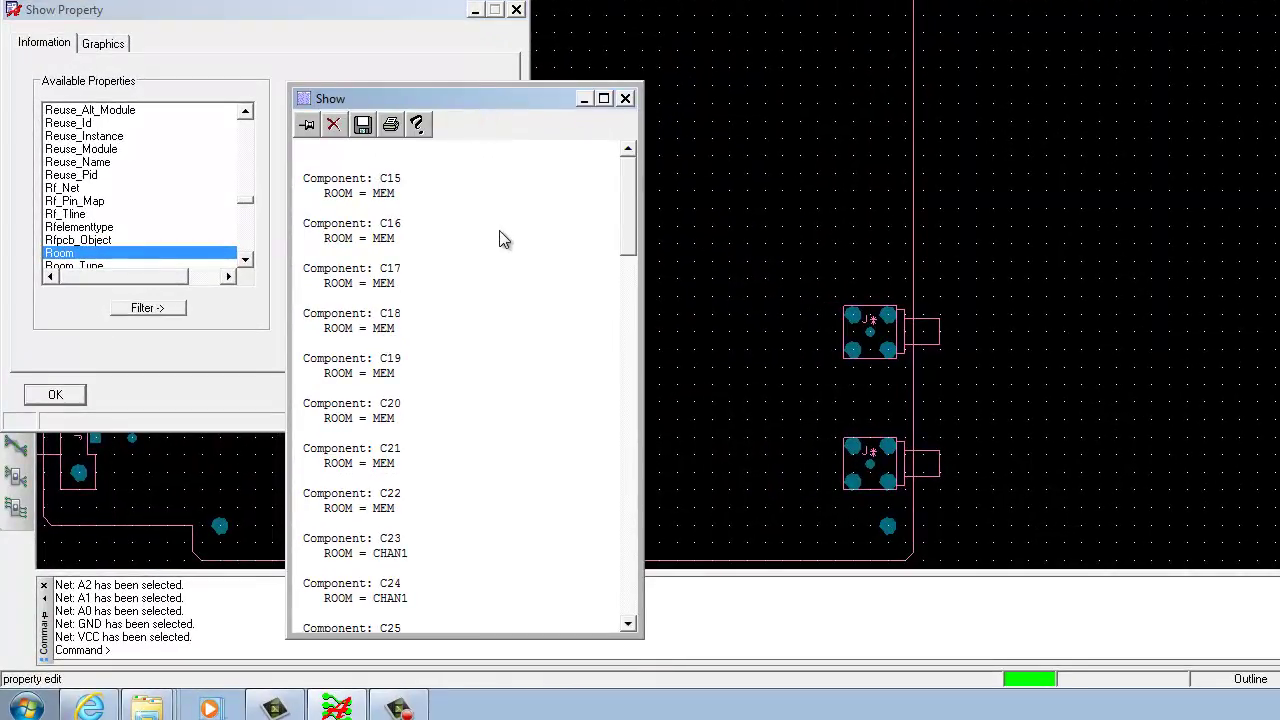
{"action": "left_click", "coordinate": [626, 98]}
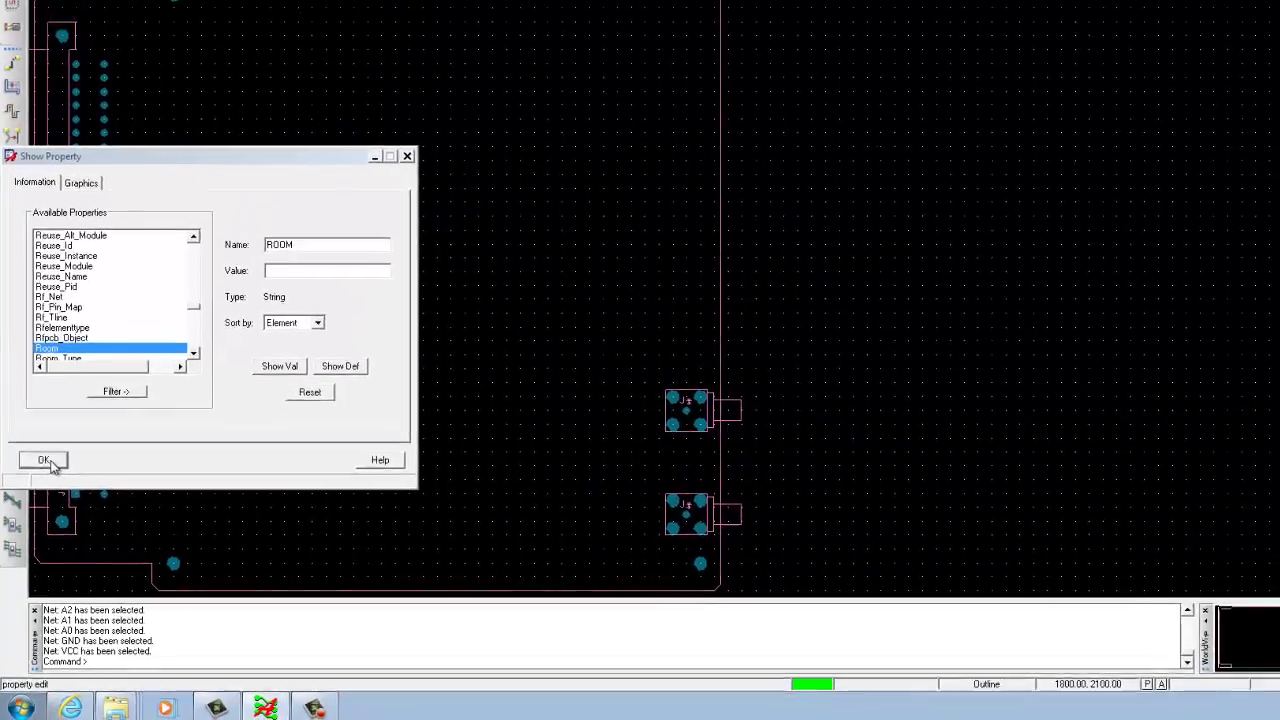
{"action": "left_click", "coordinate": [44, 460]}
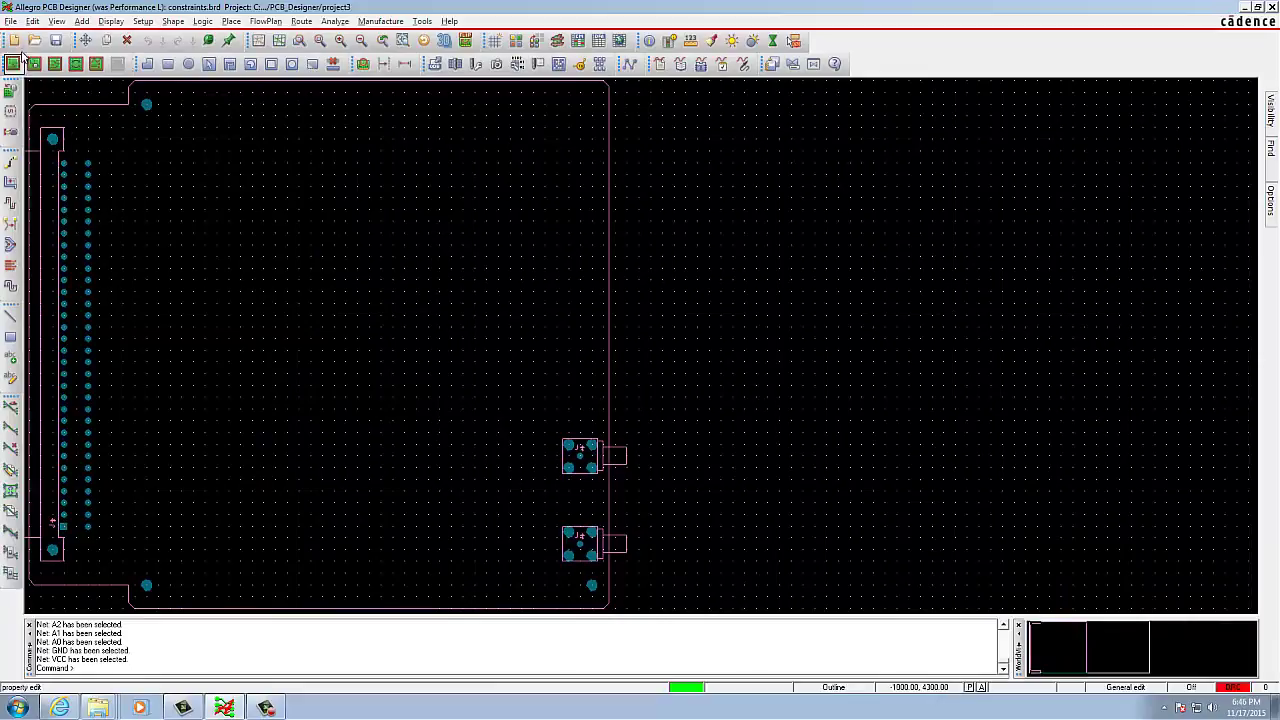
Start property editing, switch the by-name search to Comp (or Pin) and pick component J1.
{"action": "left_click", "coordinate": [34, 22]}
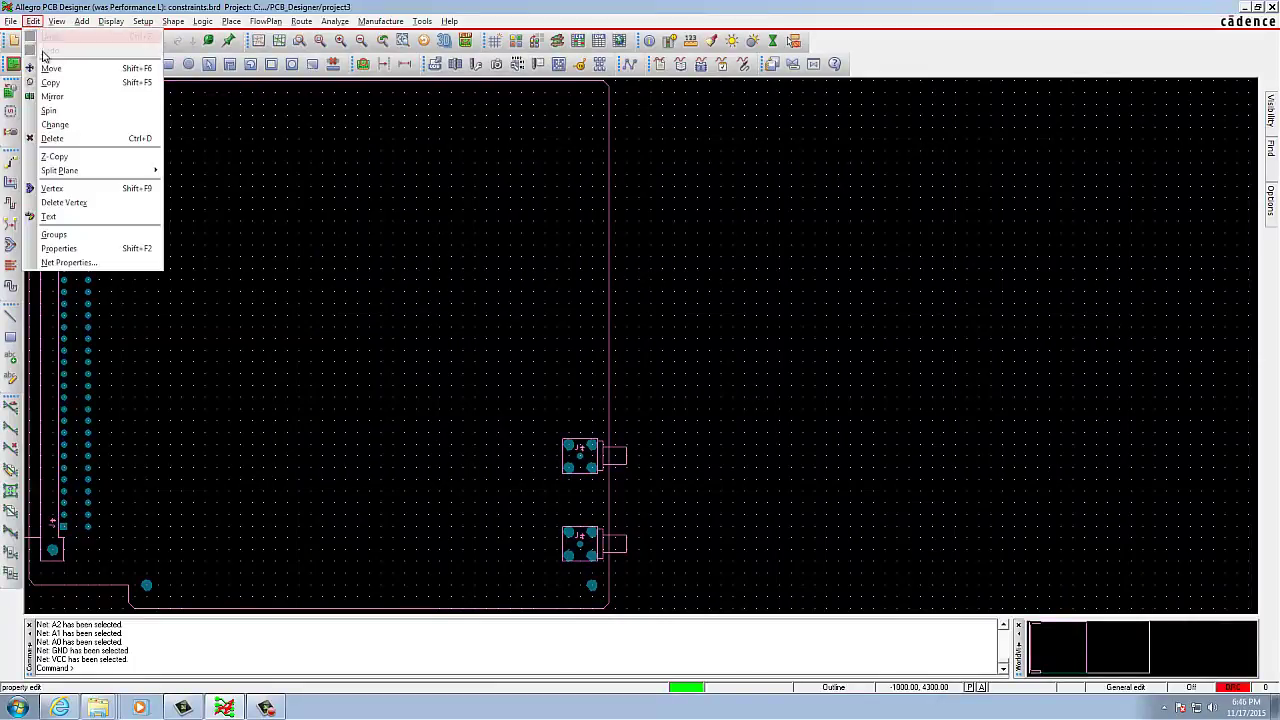
{"action": "left_click", "coordinate": [58, 249]}
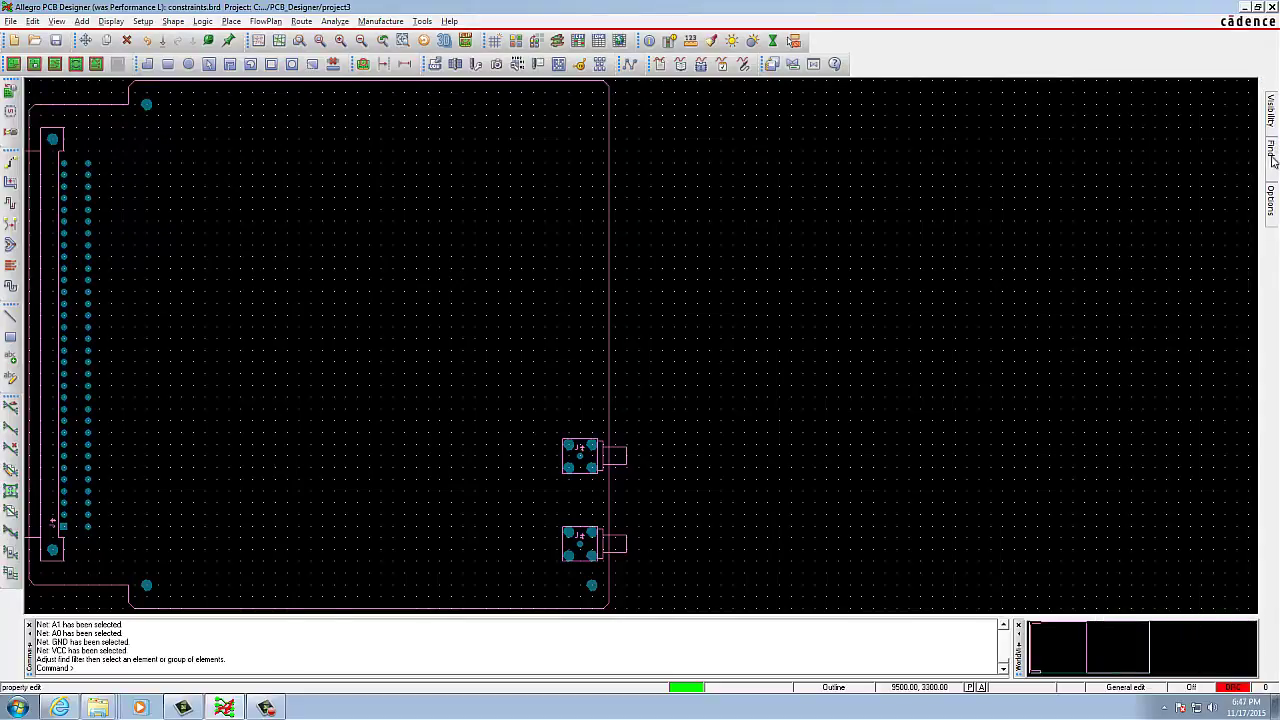
{"action": "mouse_move", "coordinate": [1274, 155]}
{"action": "left_click", "coordinate": [1141, 148]}
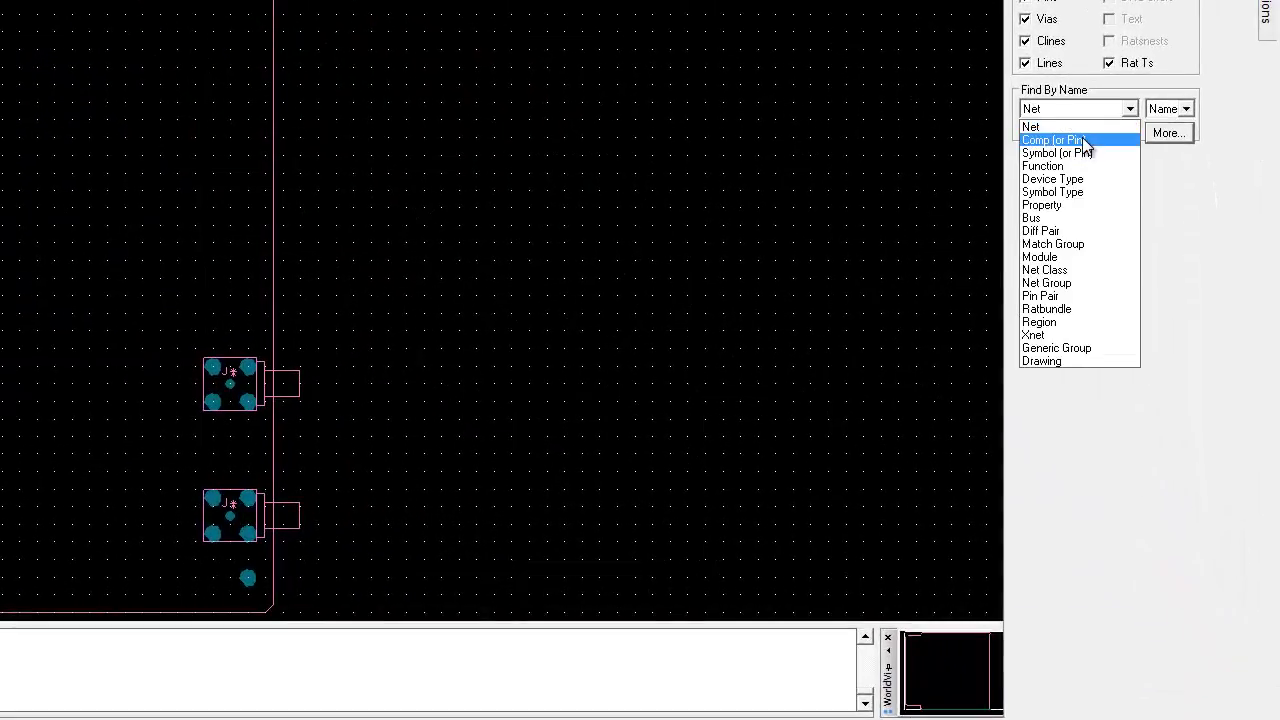
{"action": "left_click", "coordinate": [1098, 173]}
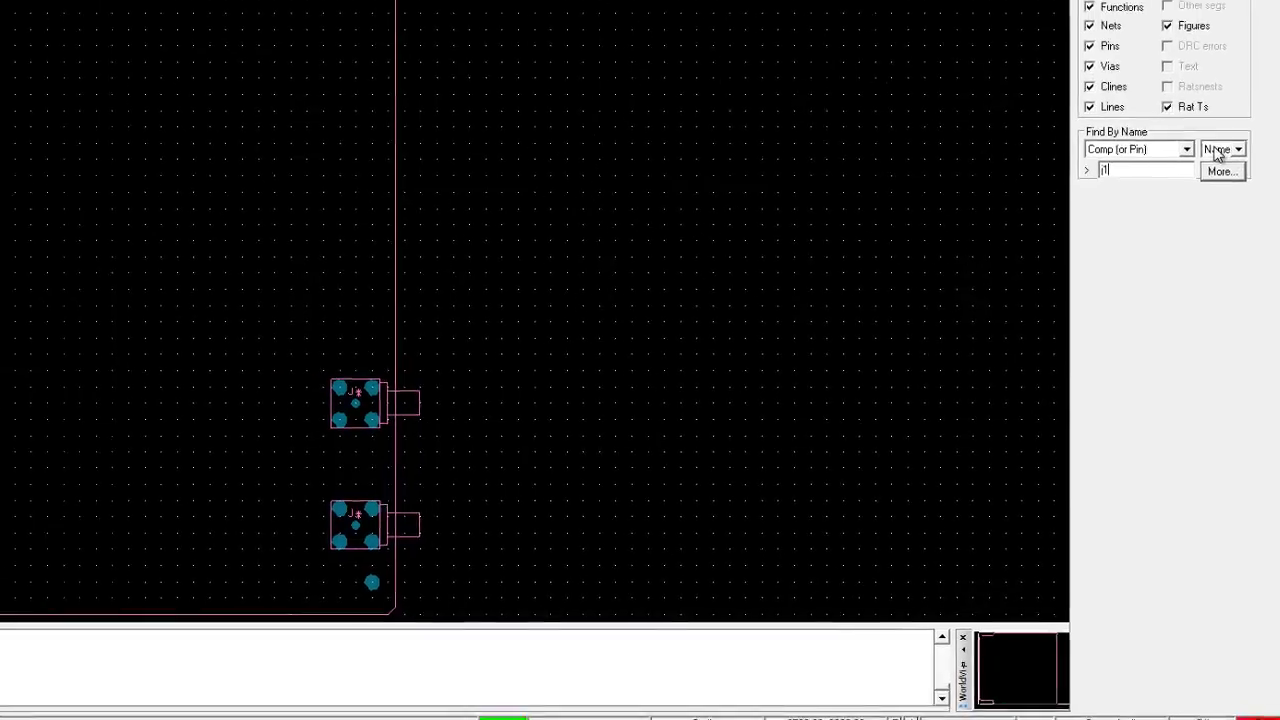
{"action": "key", "text": "Return"}
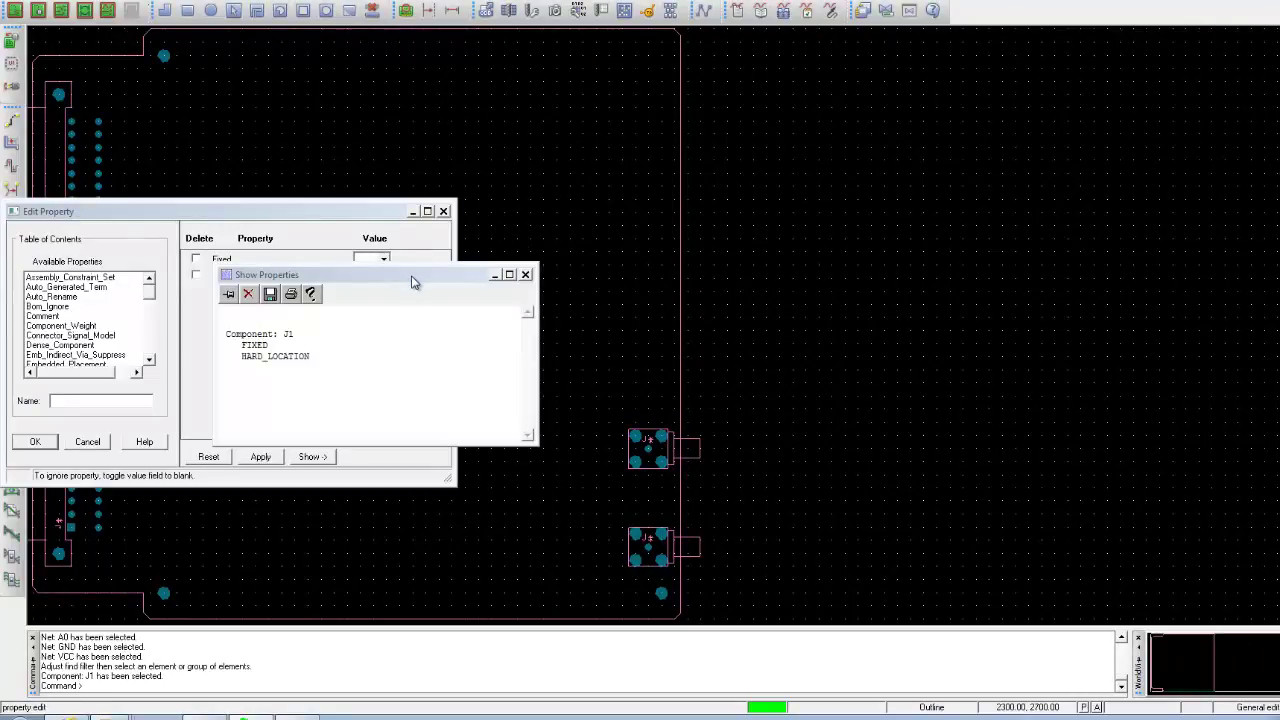
Delete the Hard_Location property from component J1 and finish the property edit.
{"action": "left_click_drag", "start_coordinate": [410, 274], "coordinate": [628, 250]}
{"action": "left_click", "coordinate": [262, 262]}
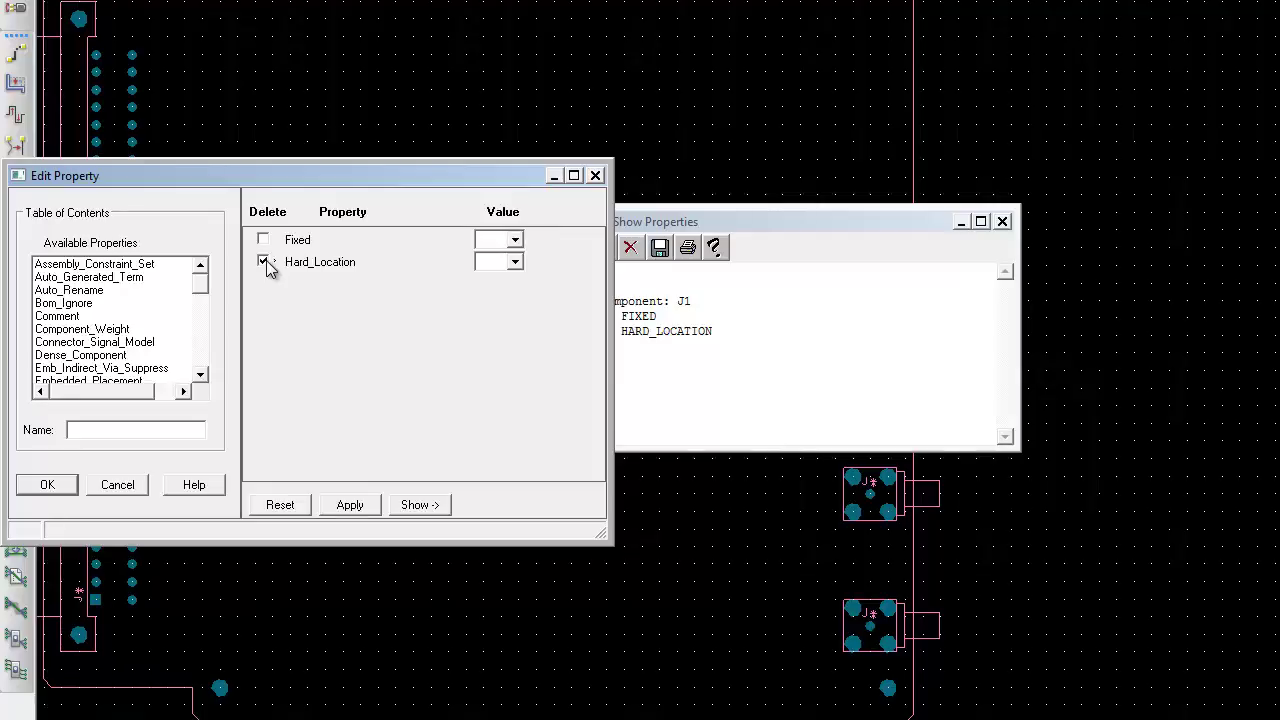
{"action": "left_click", "coordinate": [350, 504]}
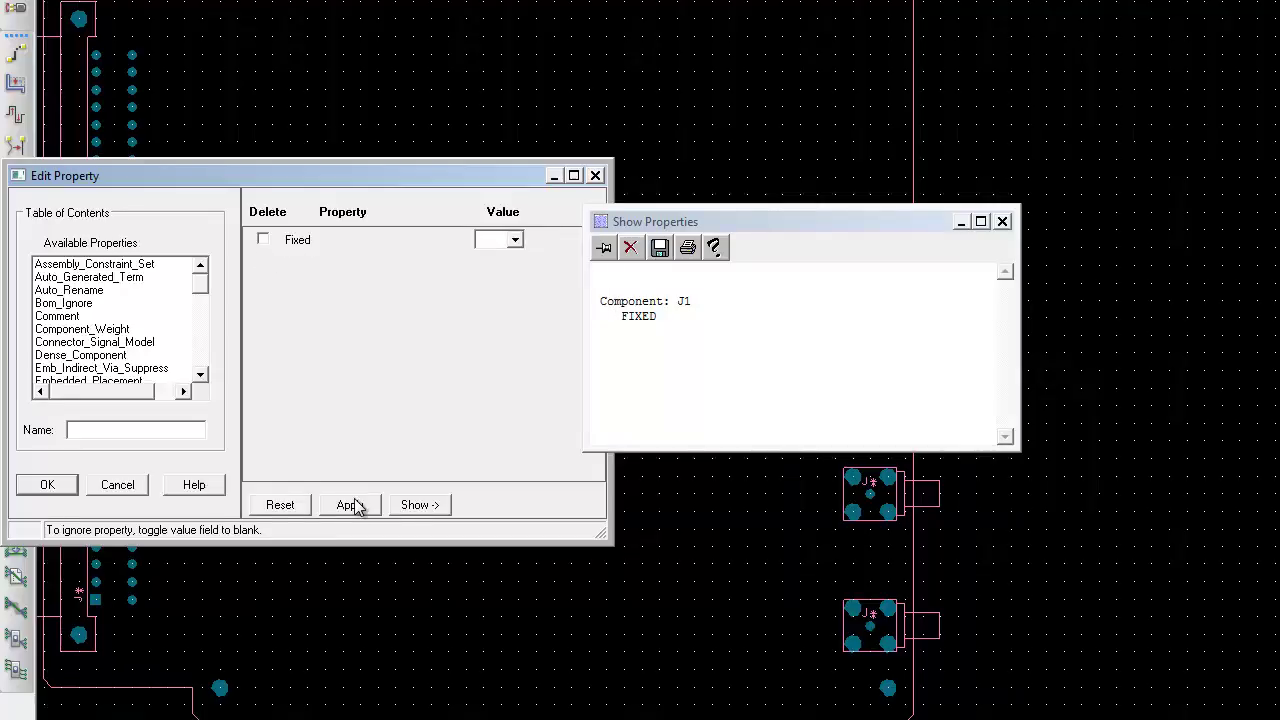
{"action": "left_click", "coordinate": [961, 221]}
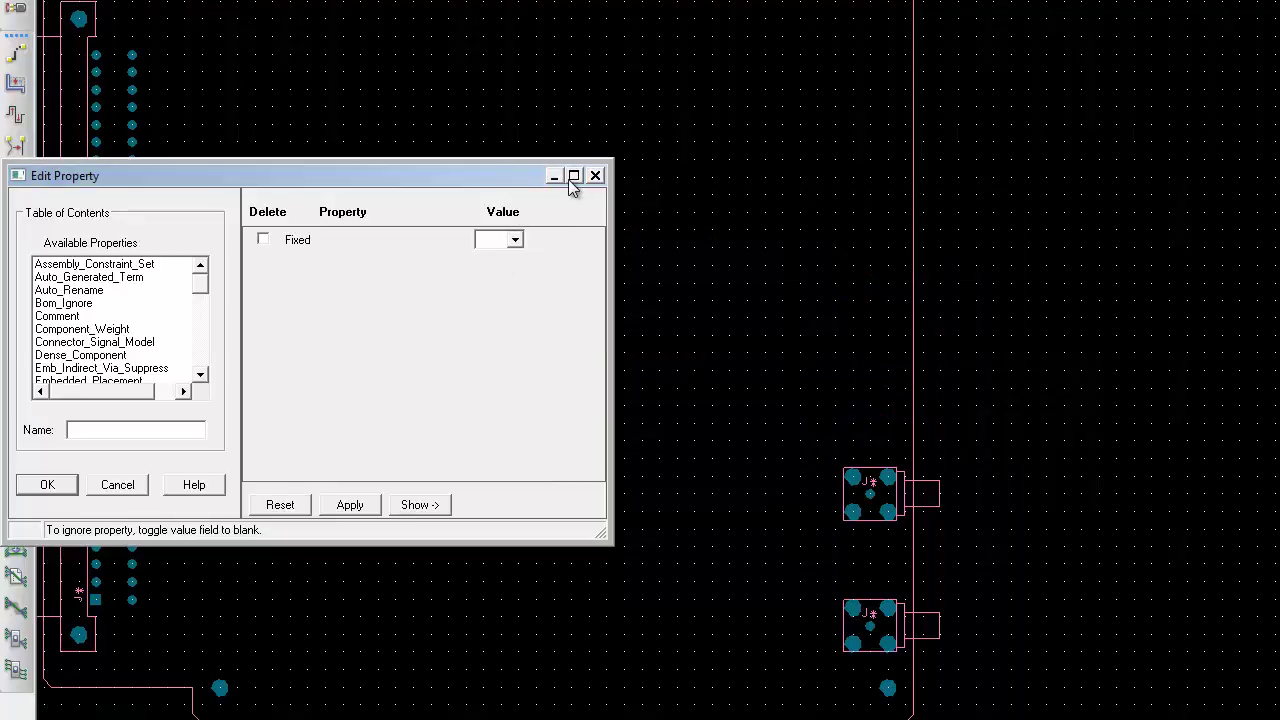
{"action": "left_click", "coordinate": [40, 484]}
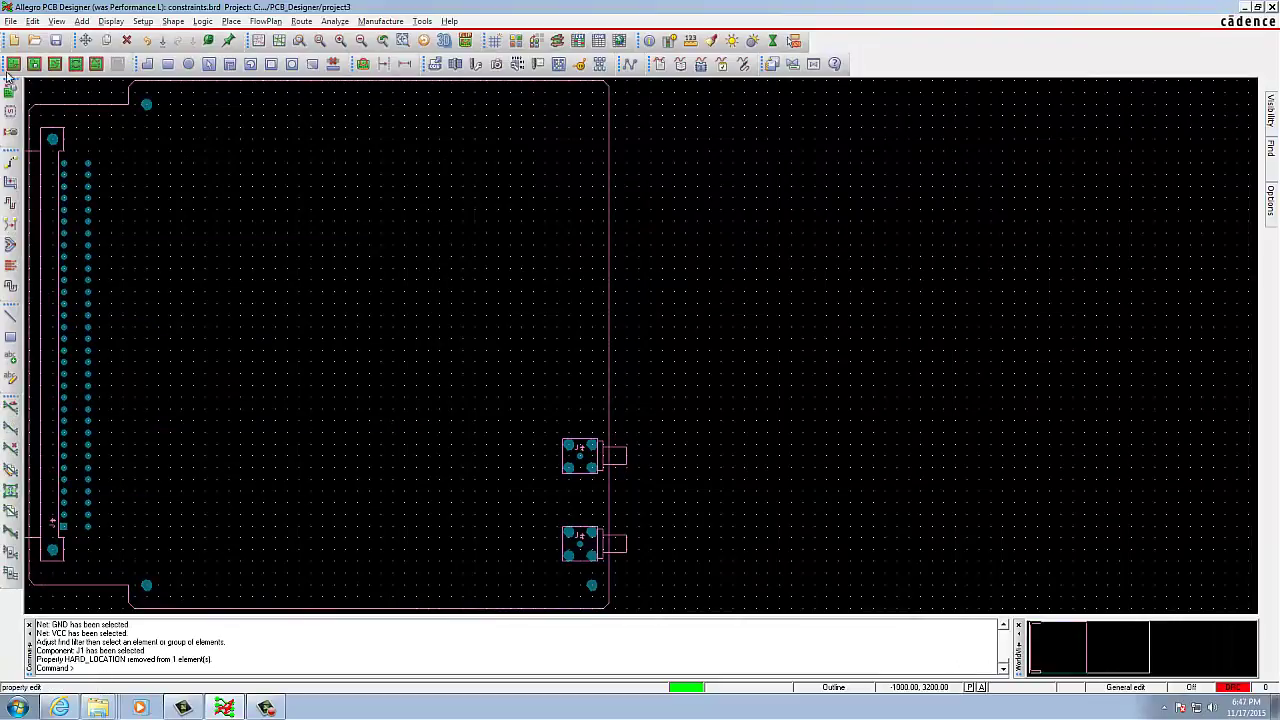
Save the board, overwriting the existing constraints.brd file.
{"action": "left_click", "coordinate": [11, 21]}
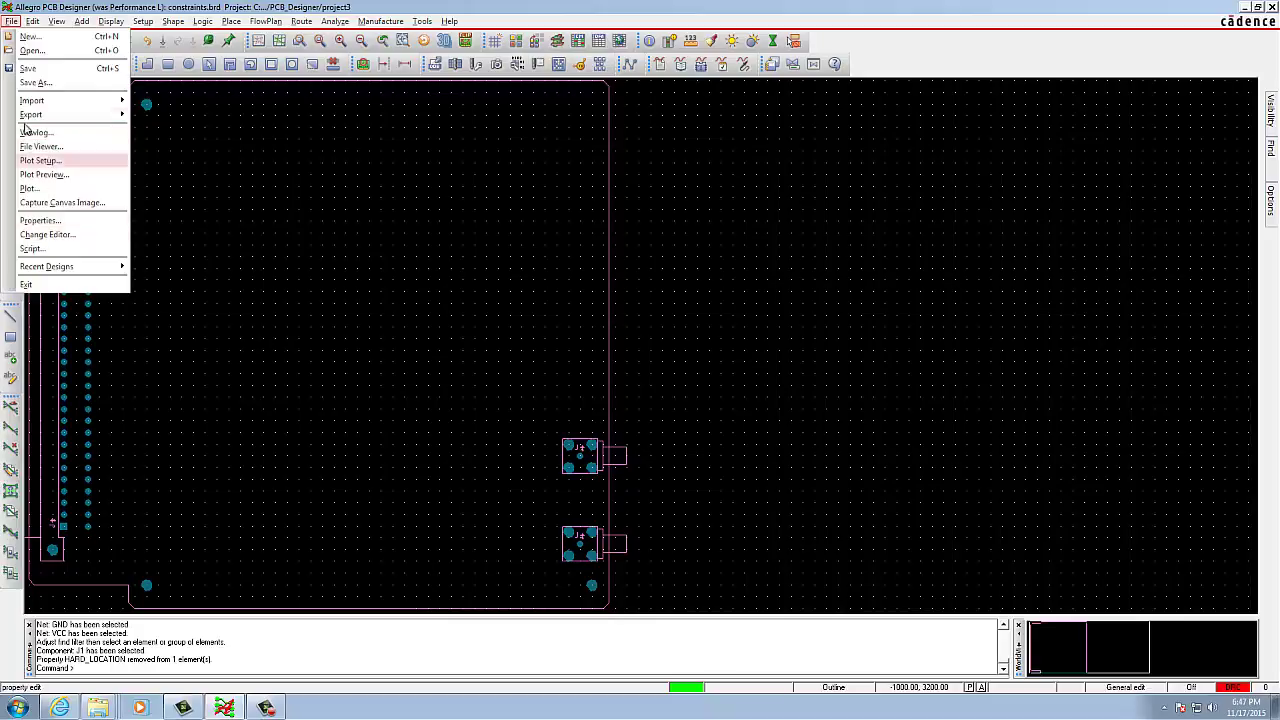
{"action": "left_click", "coordinate": [36, 70]}
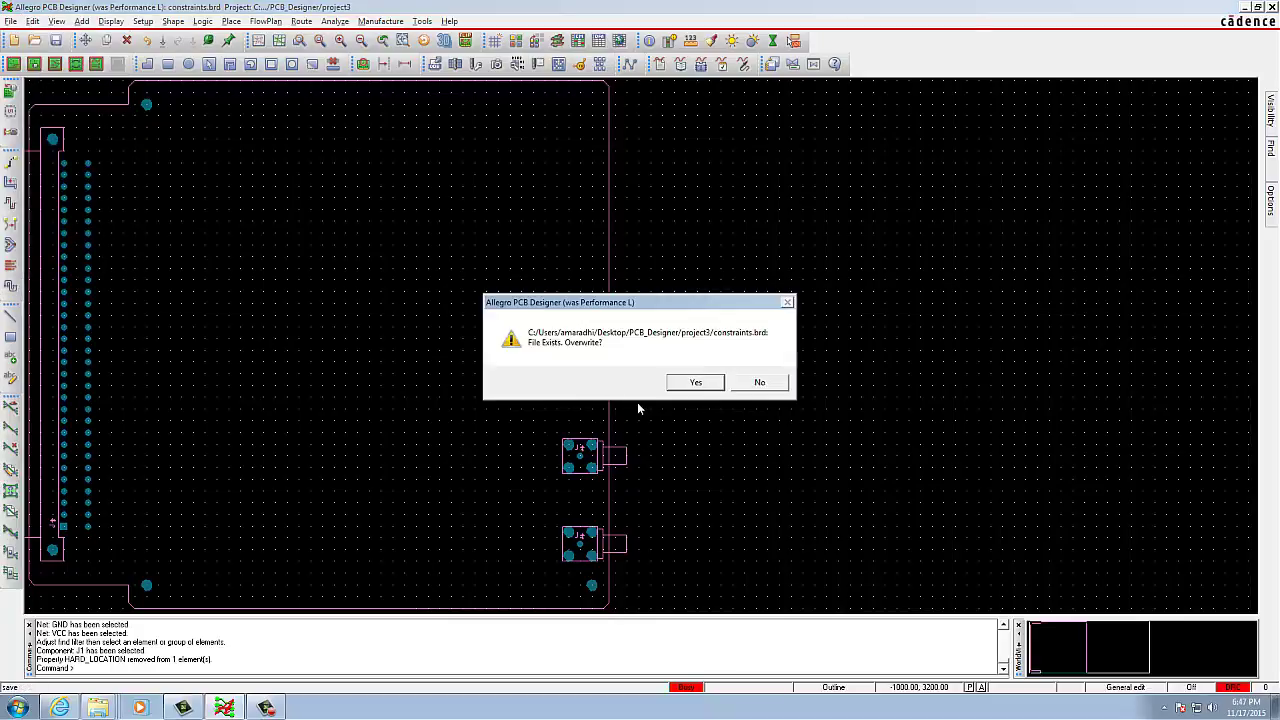
{"action": "left_click", "coordinate": [695, 382]}
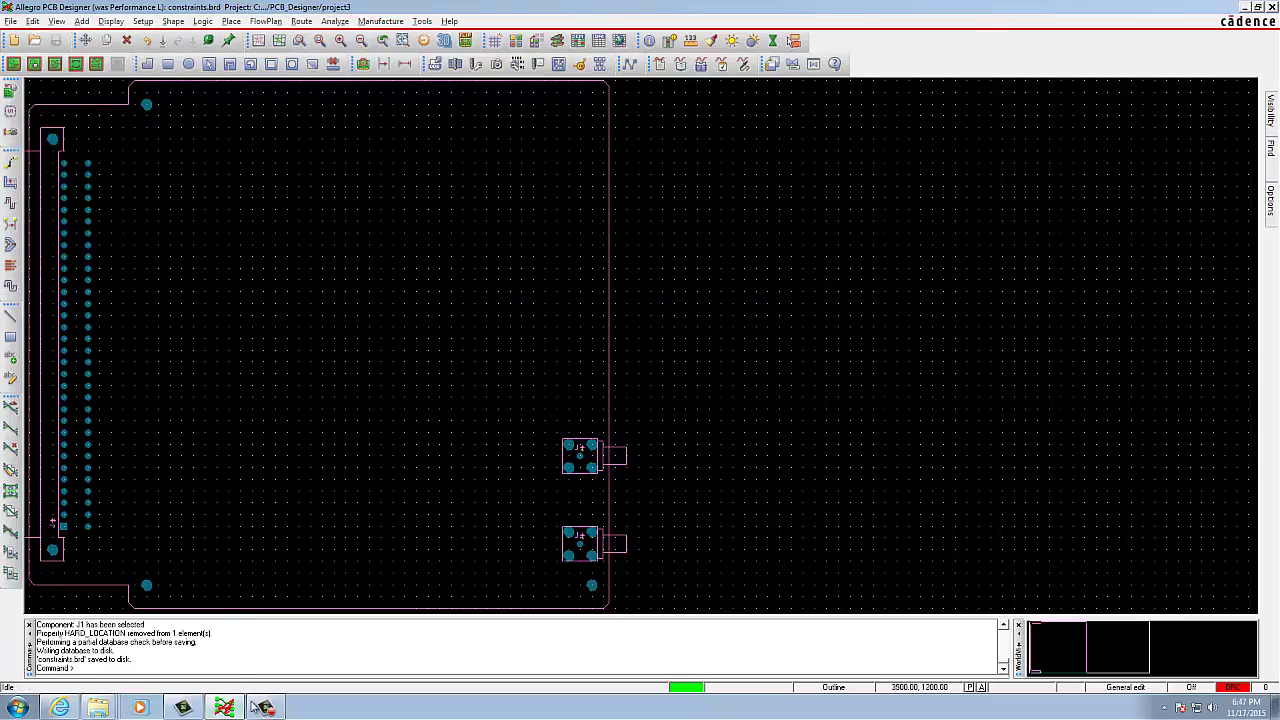